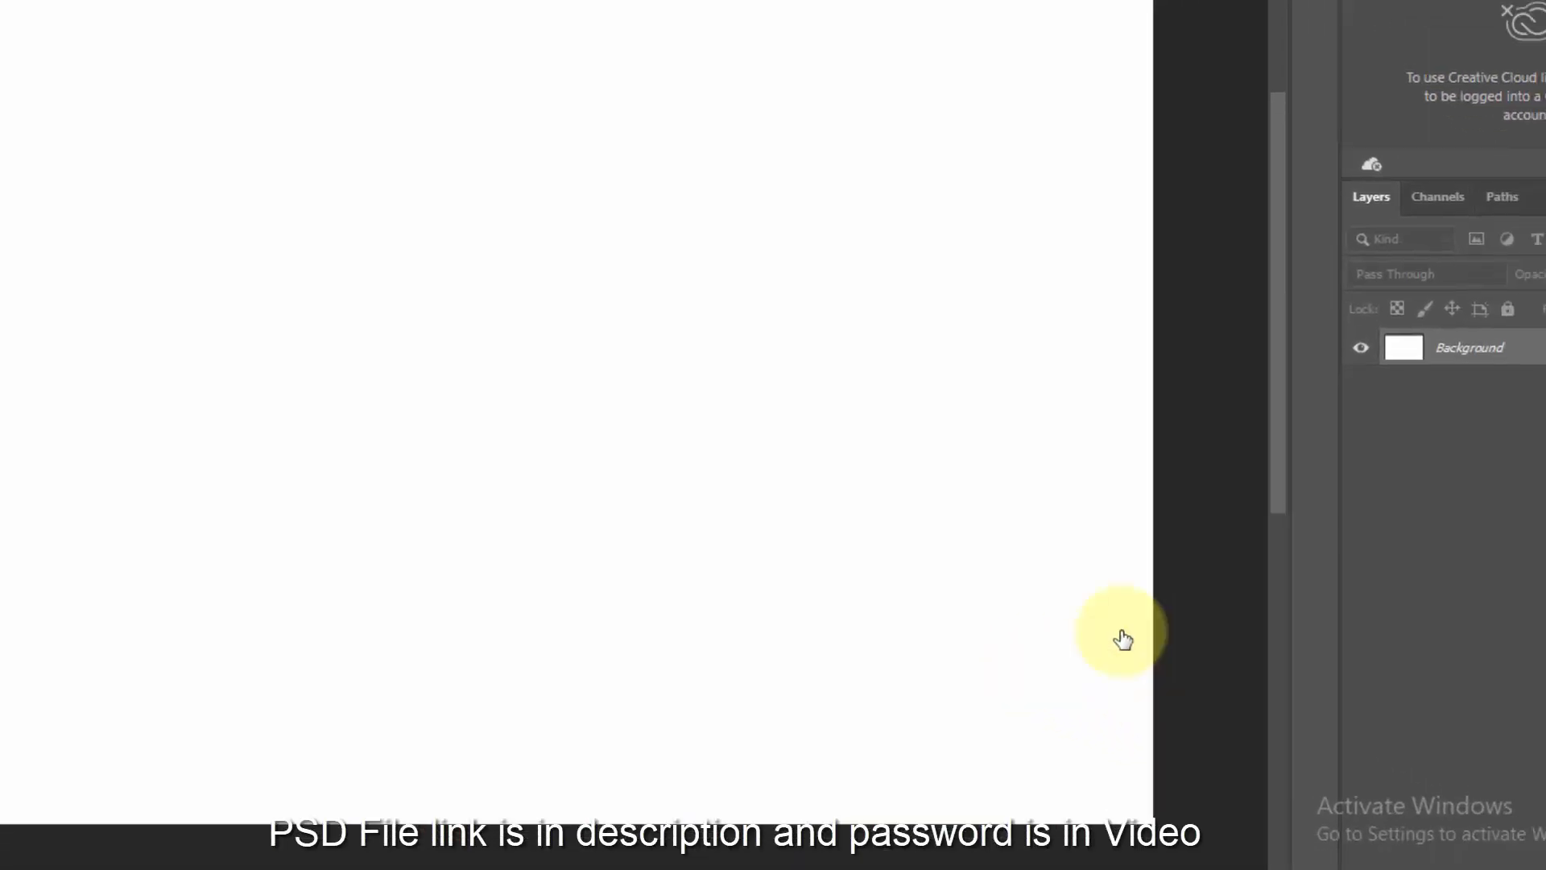
Step: Unlock the background layer, place it in a new group named Background, and rename the layer Background
click(1499, 198)
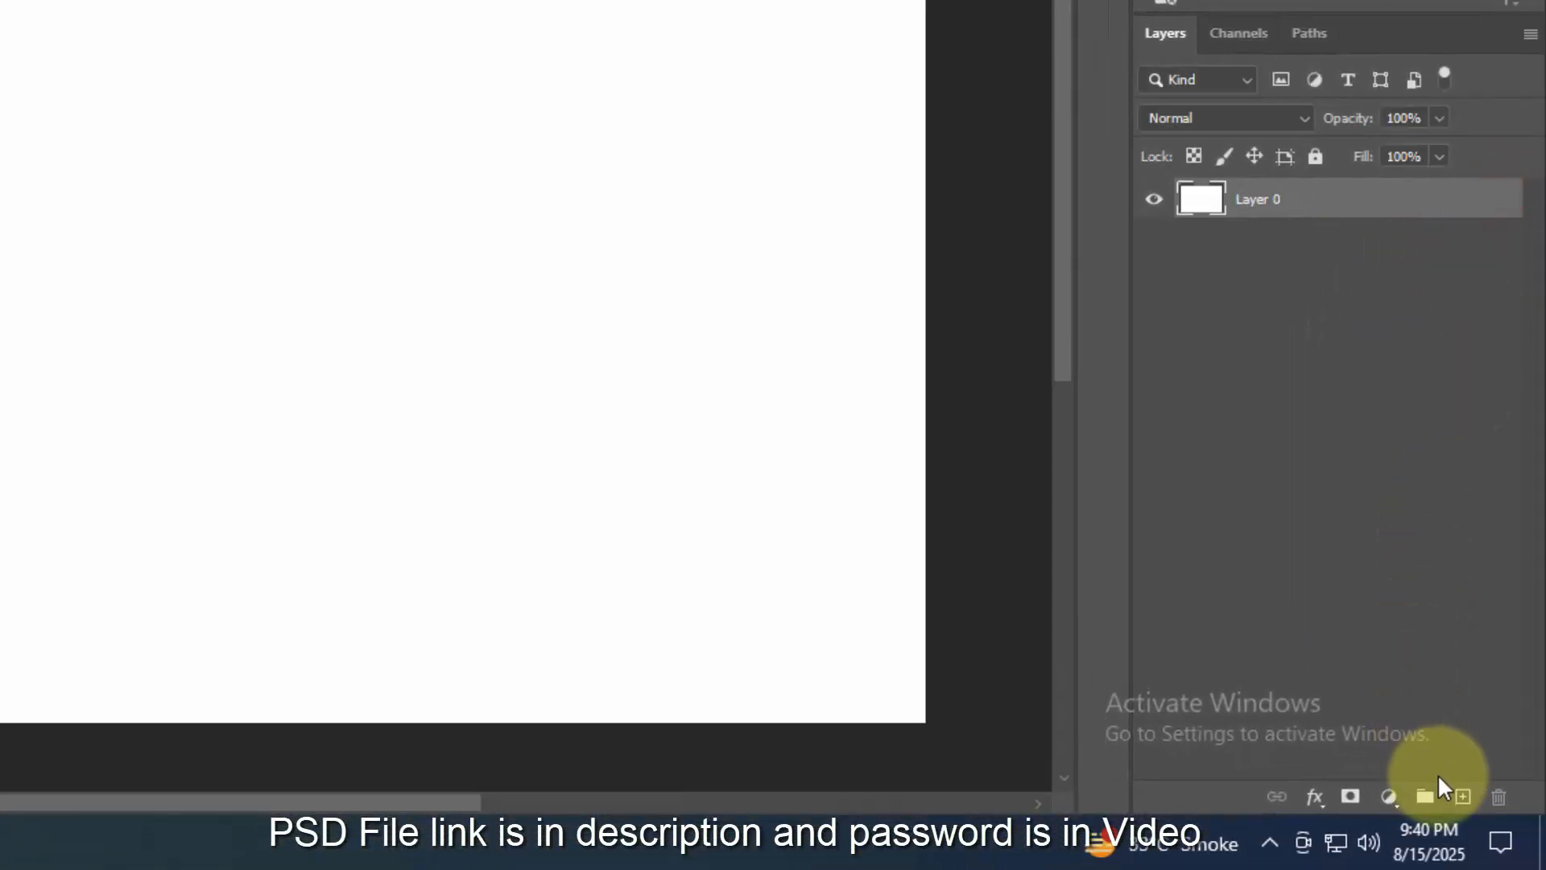
click(1429, 800)
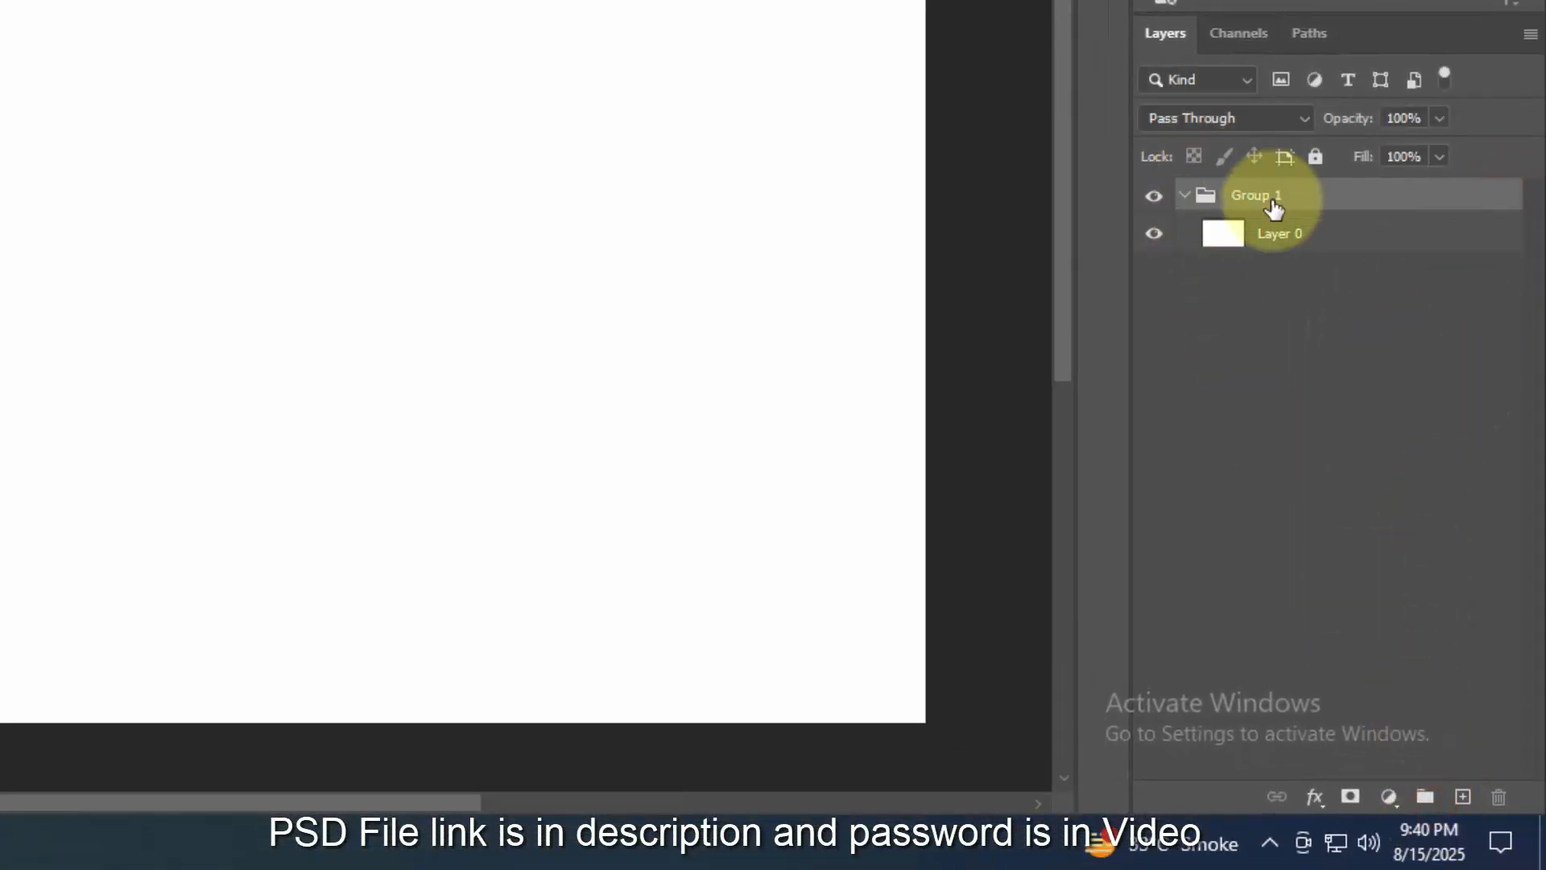
text(Background)
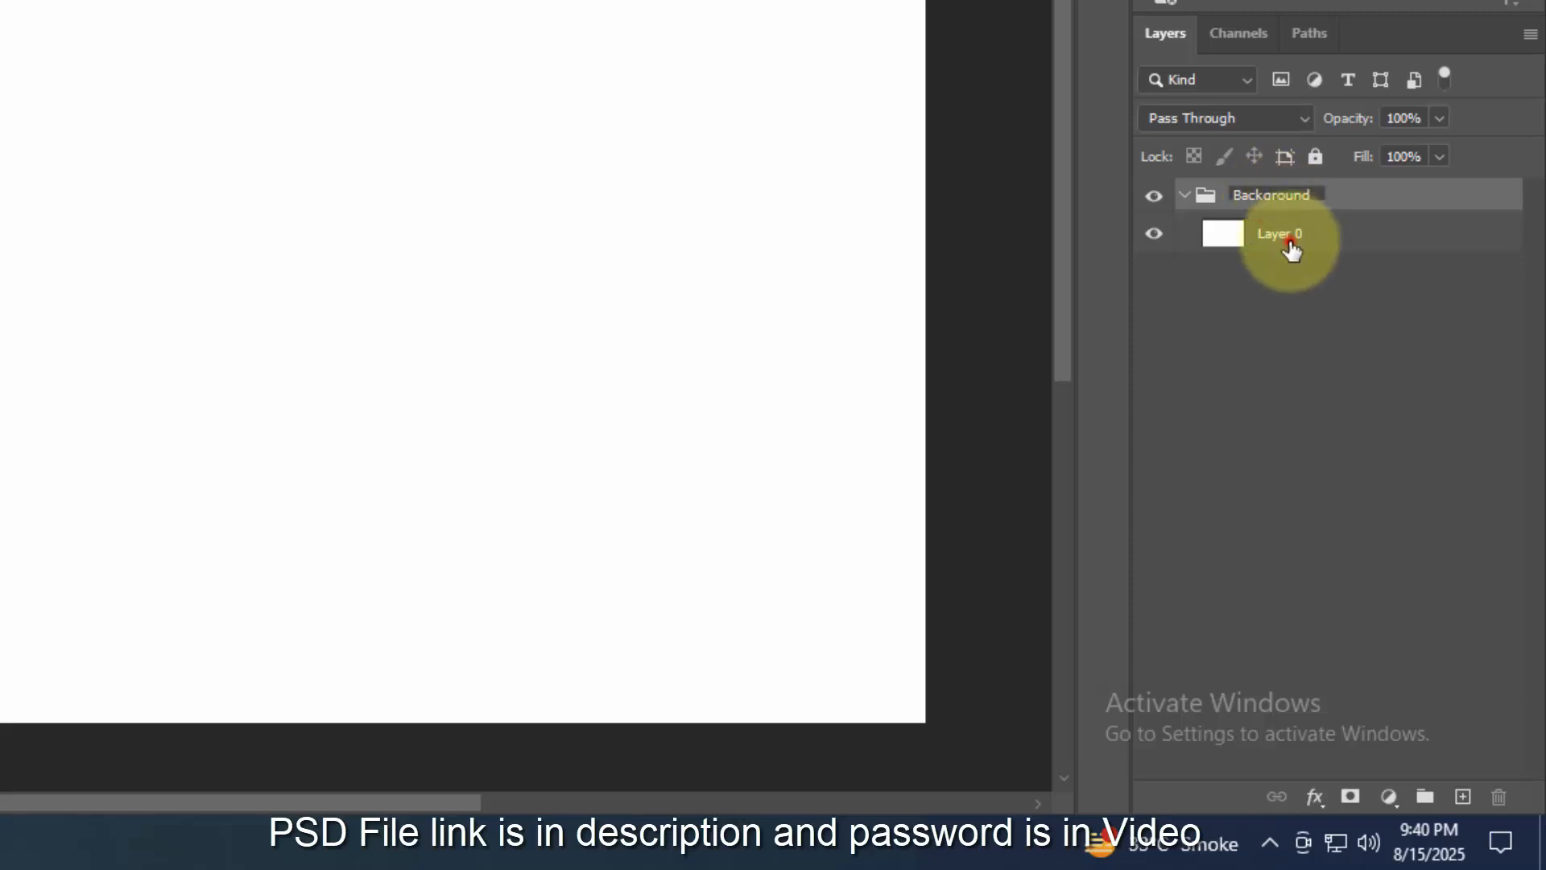
double_click(1286, 236)
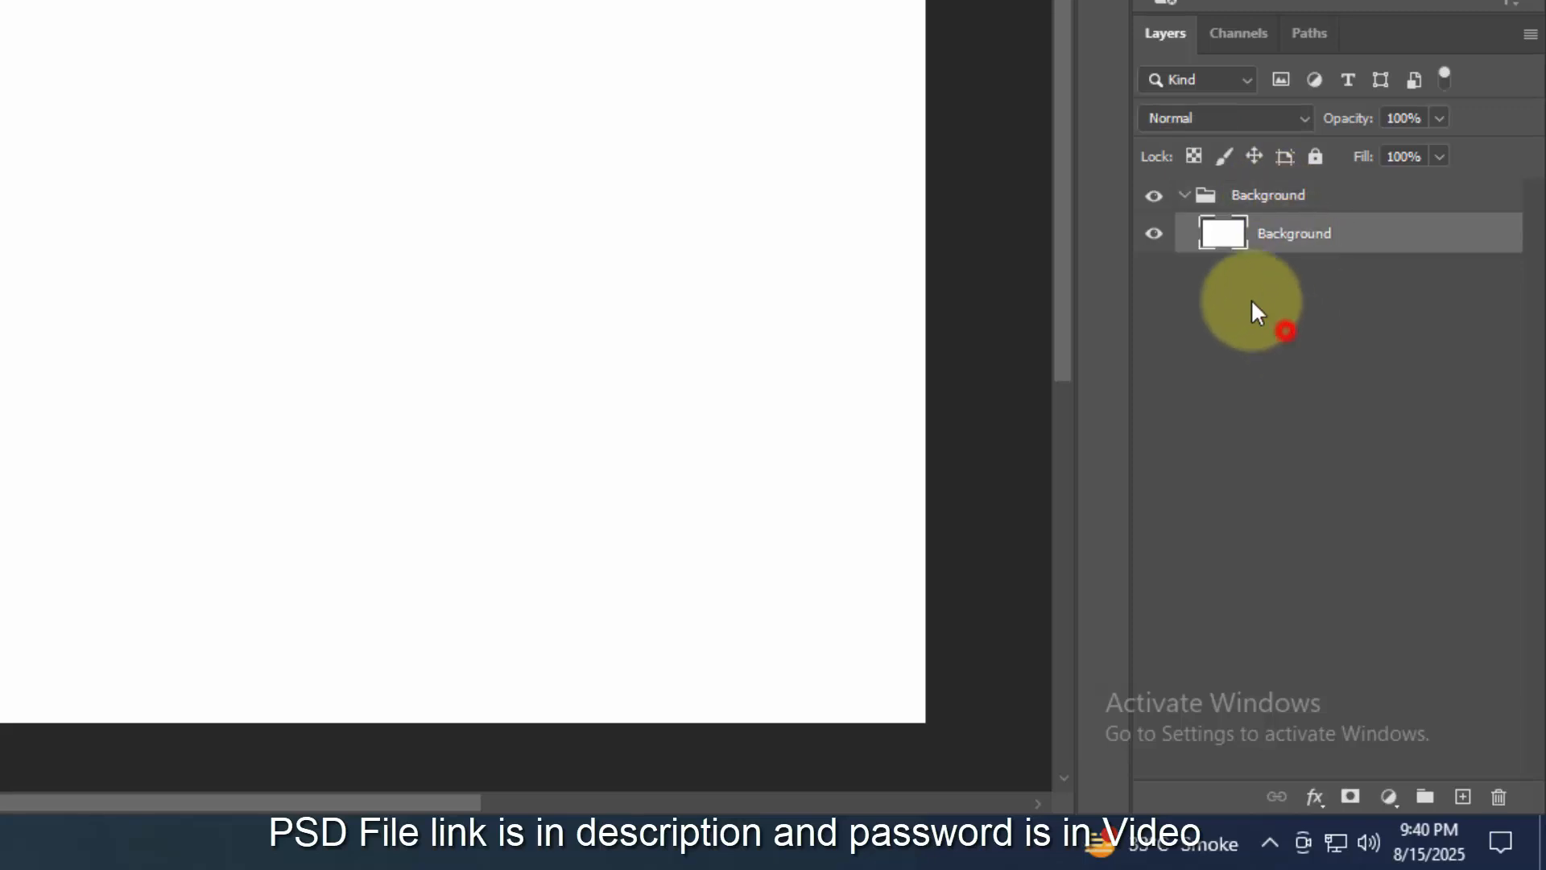
Step: Add the text "Kuwait" across the middle of the canvas in the Another day in Paradise font at 320 pt
key(t)
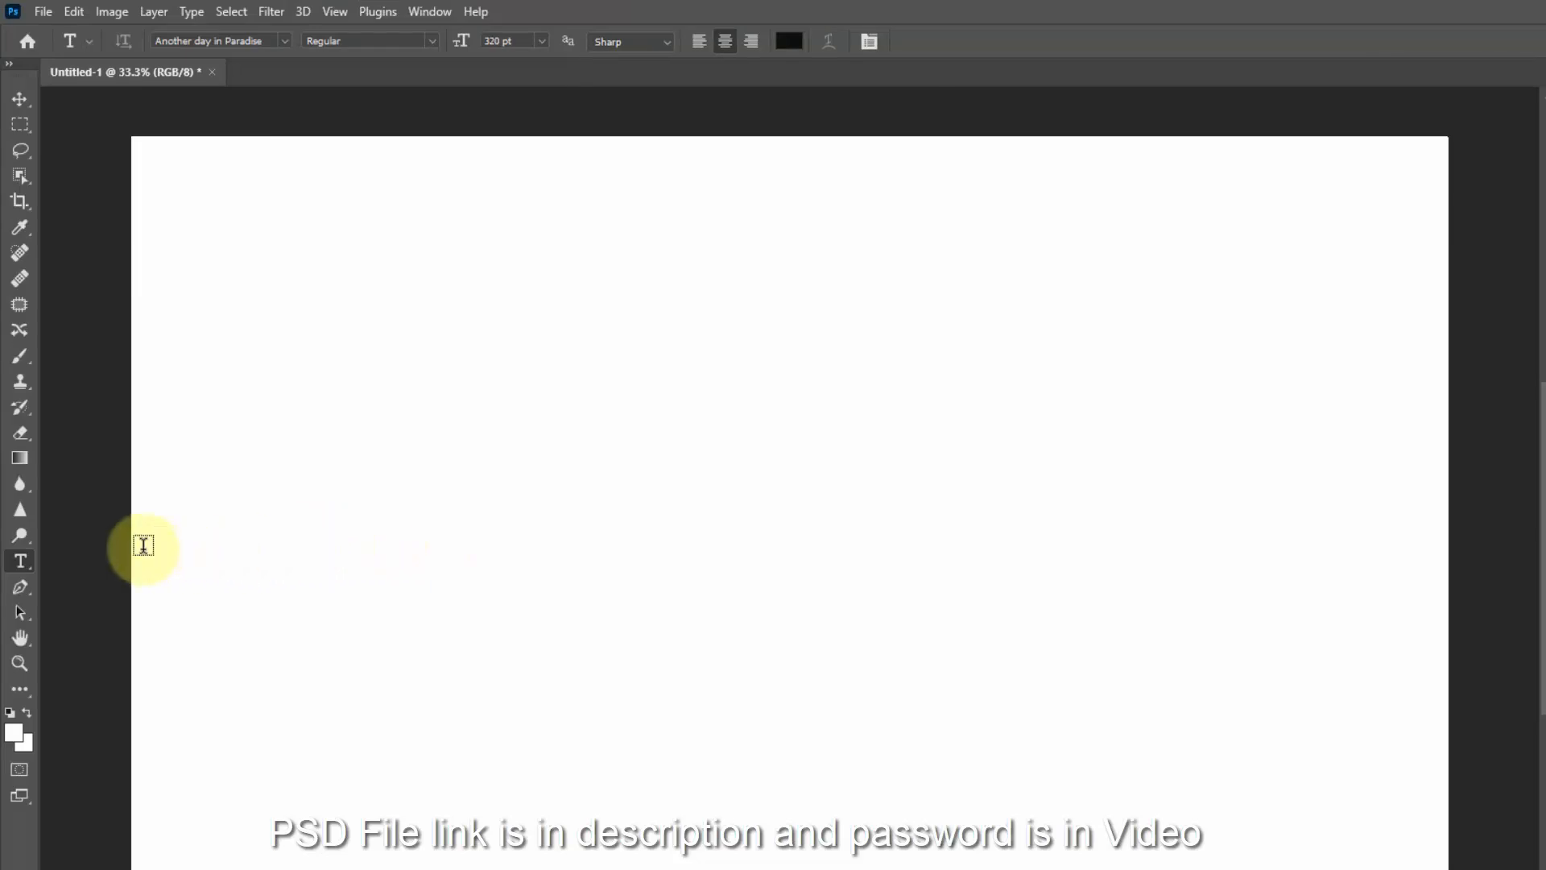
drag(26, 567, 105, 563)
click(791, 585)
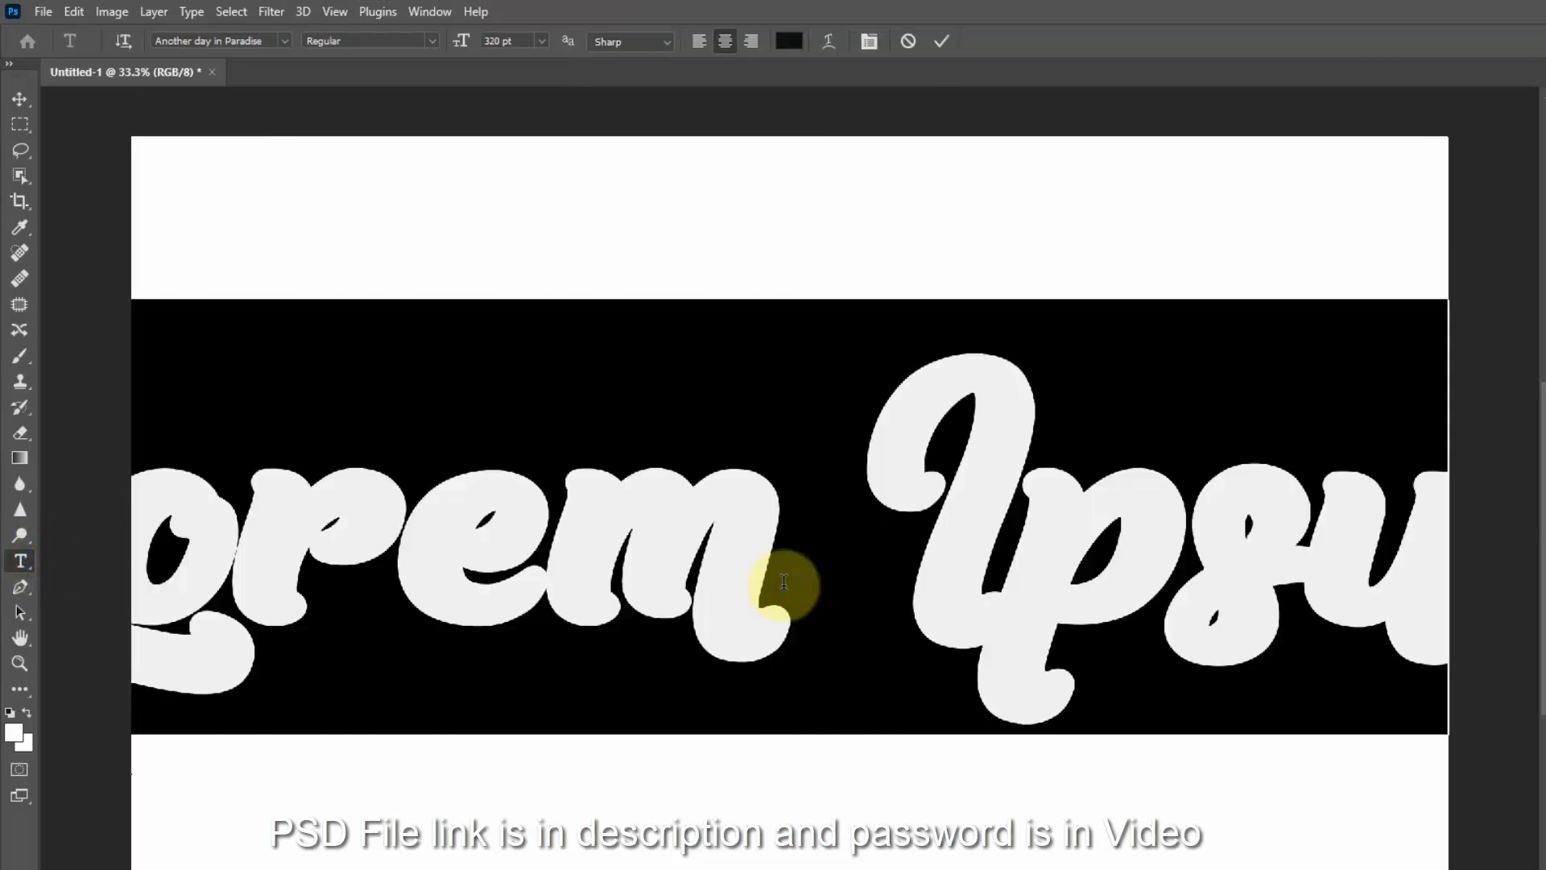
text(K)
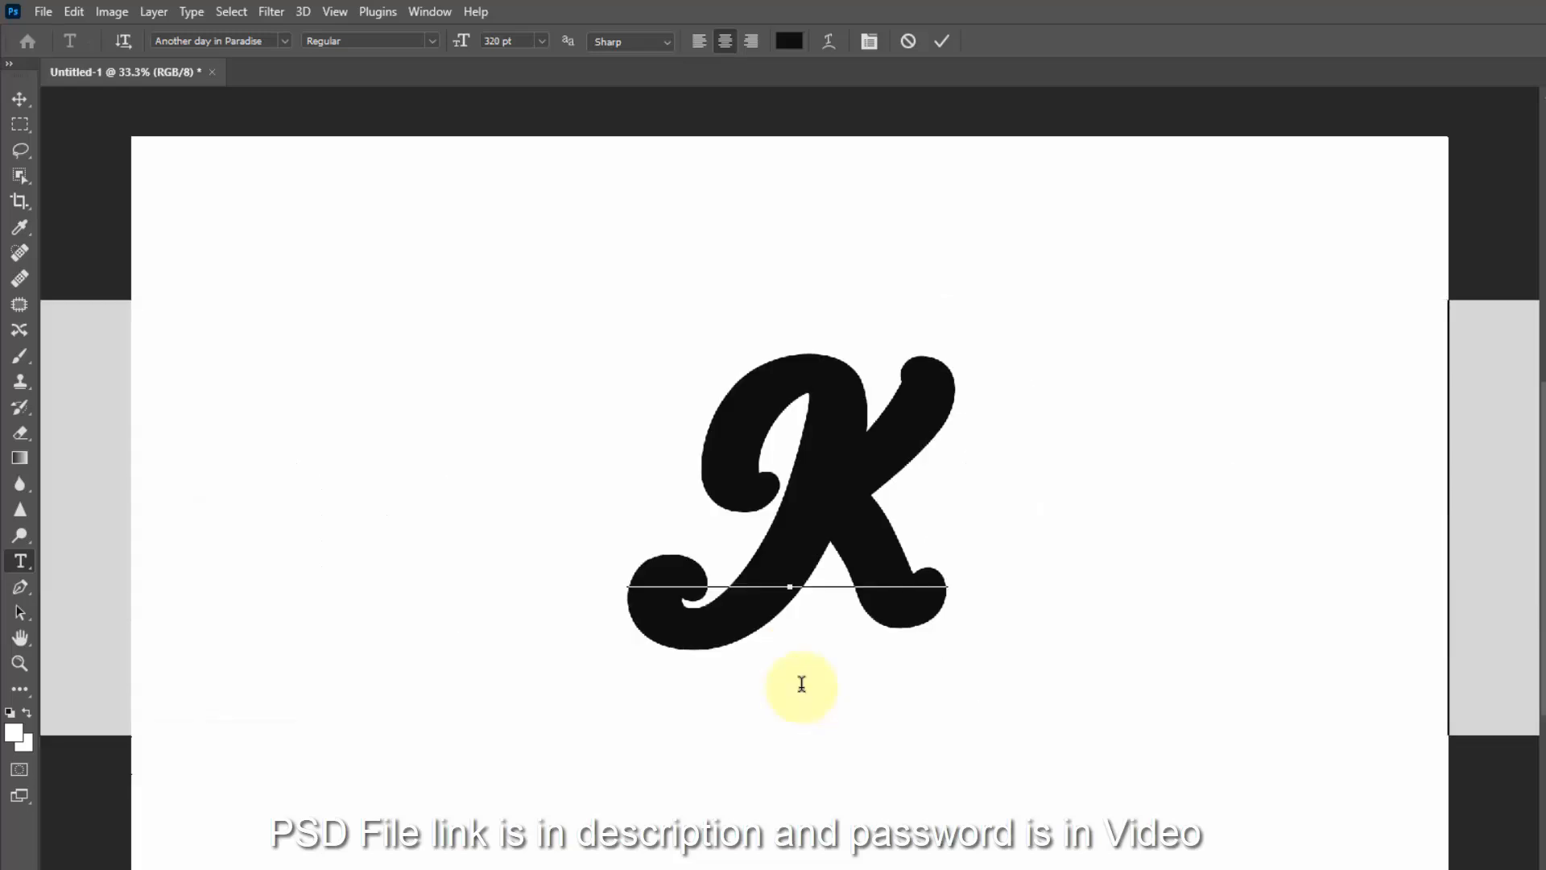
text(uwait)
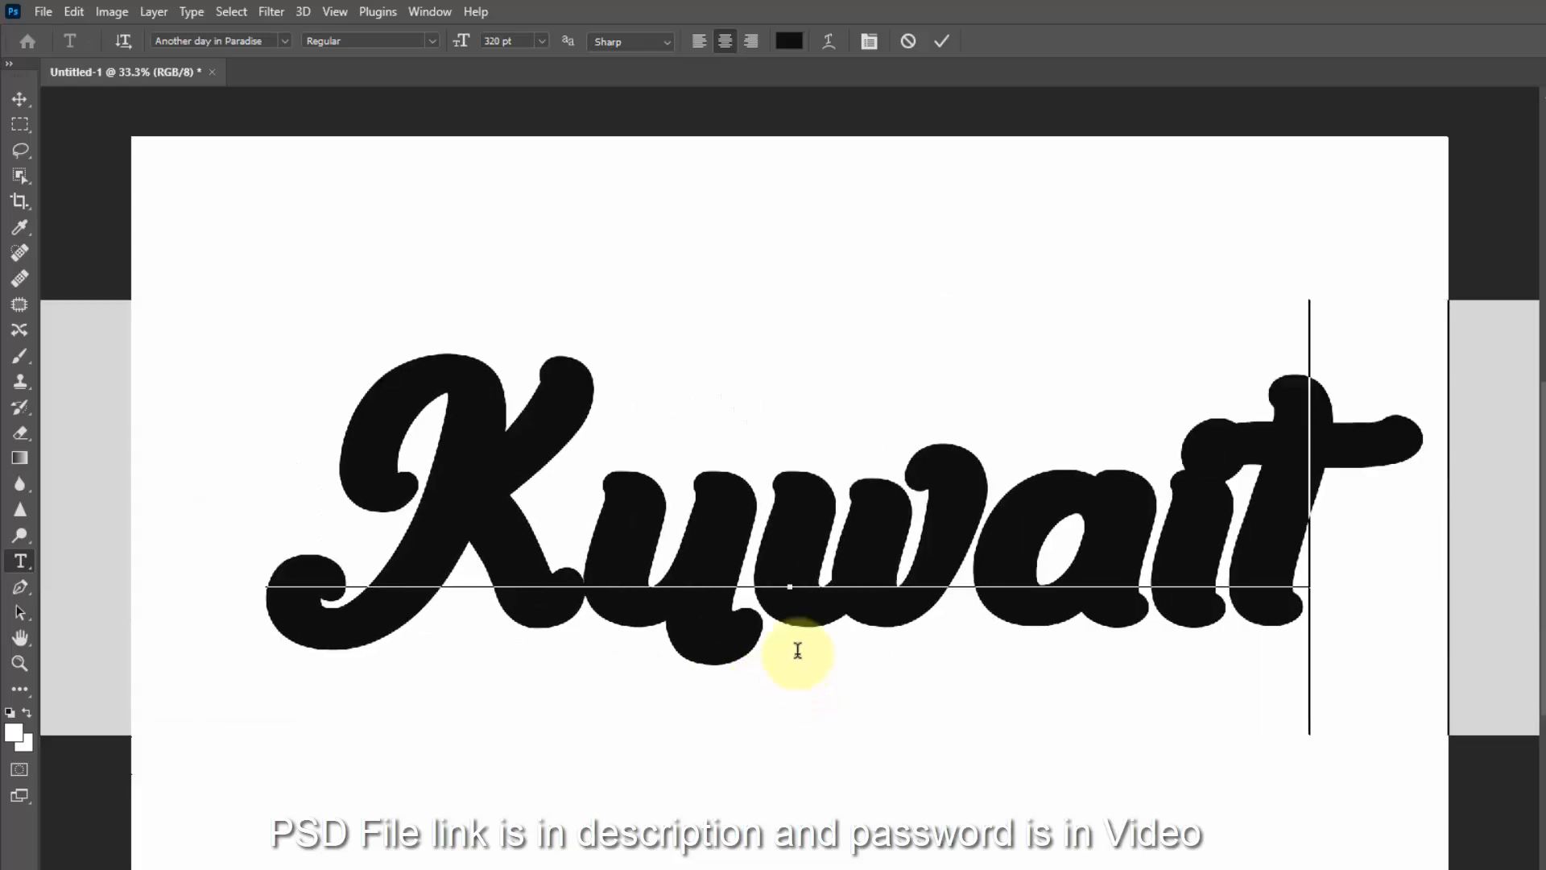
double_click(796, 593)
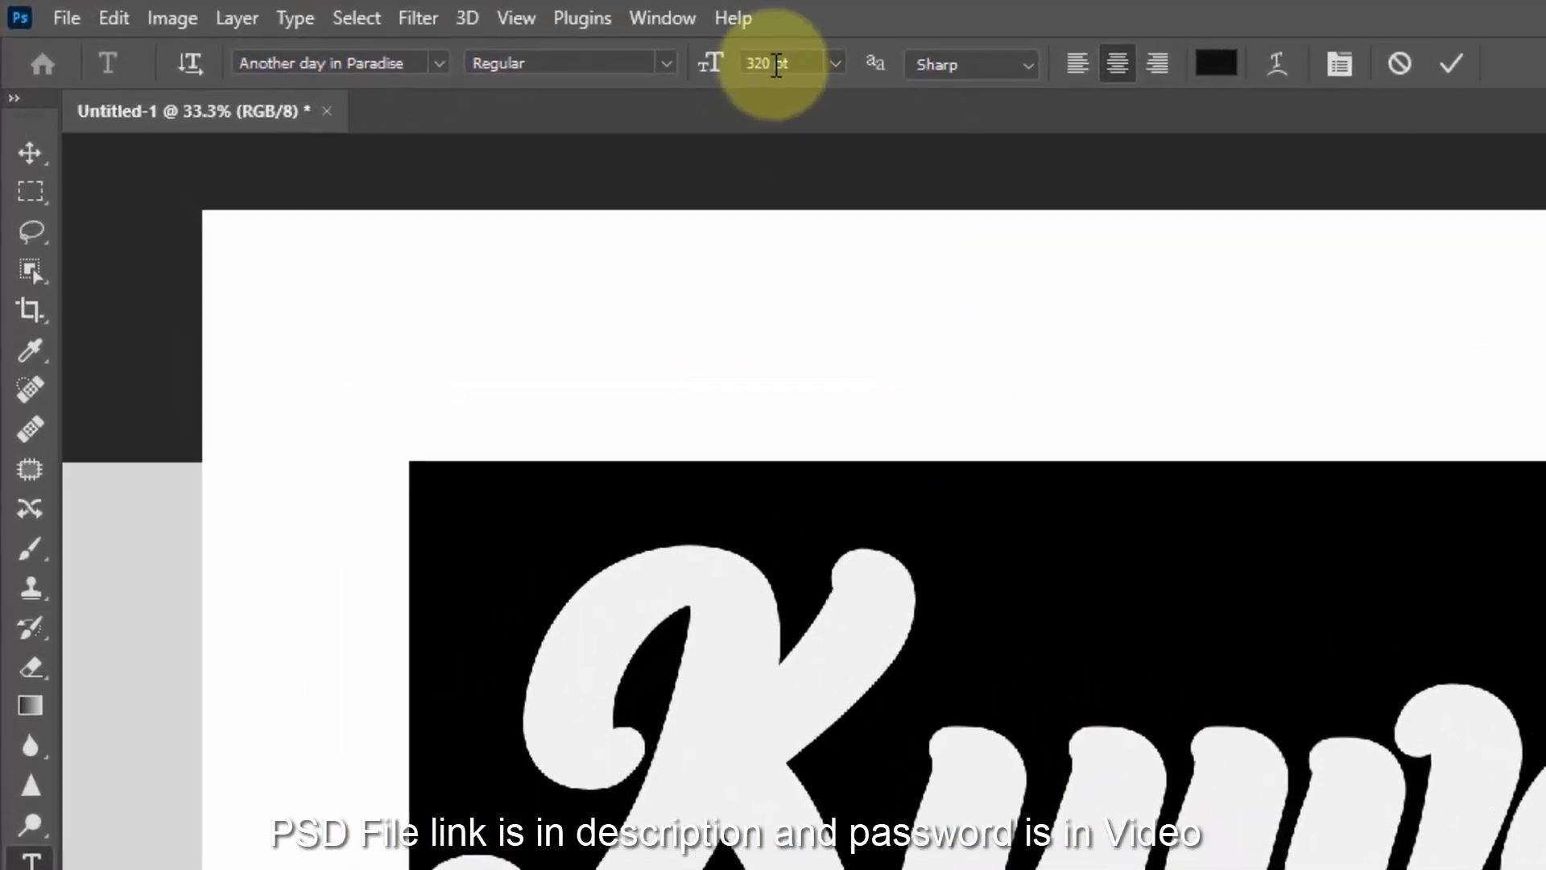
click(493, 41)
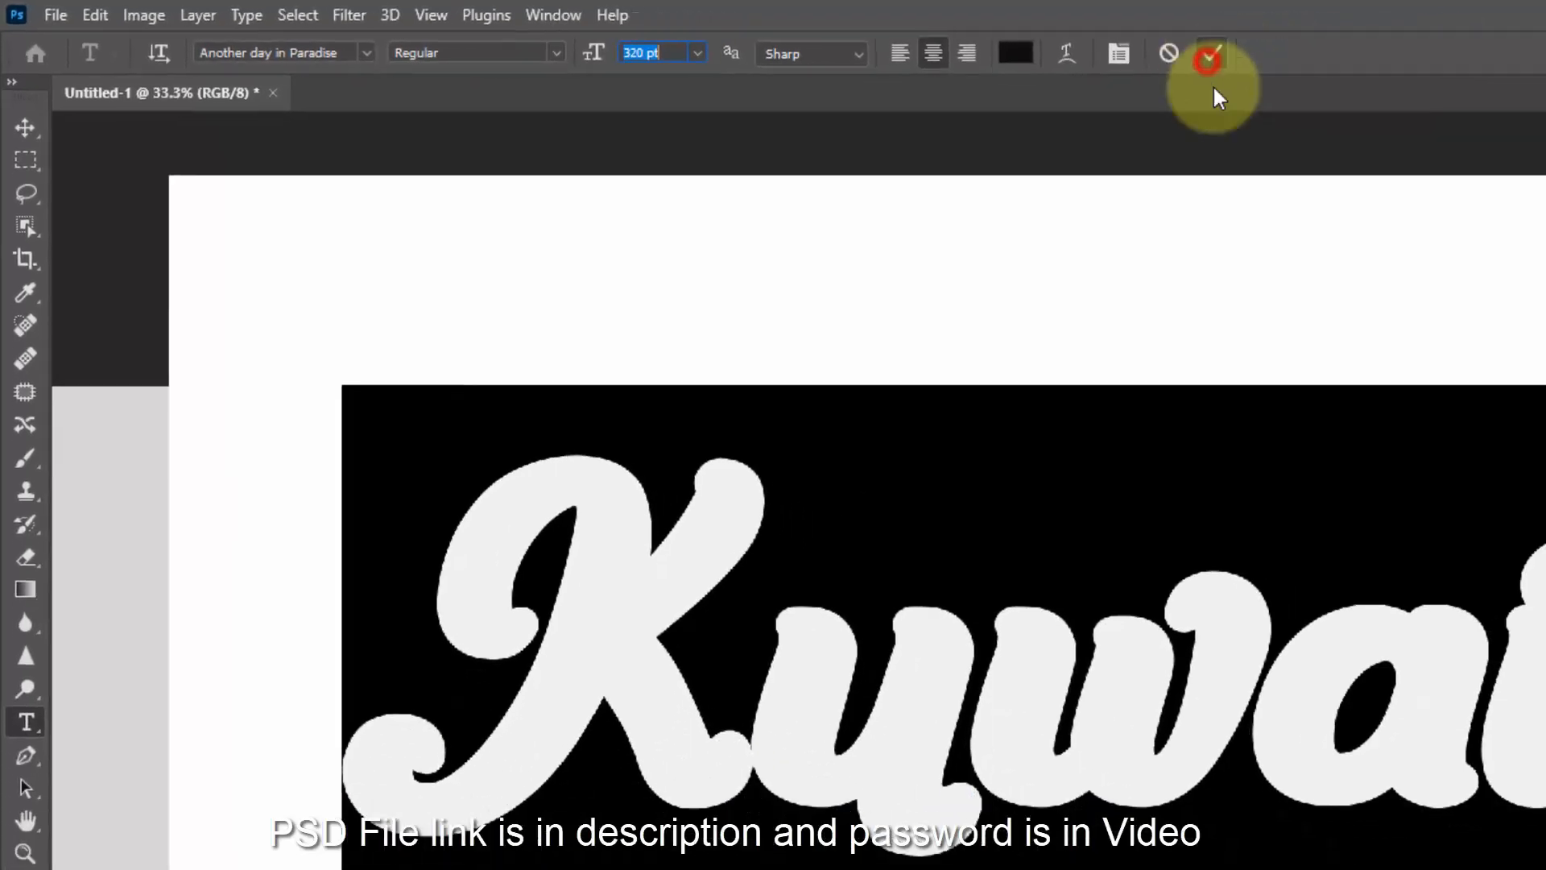
click(1463, 72)
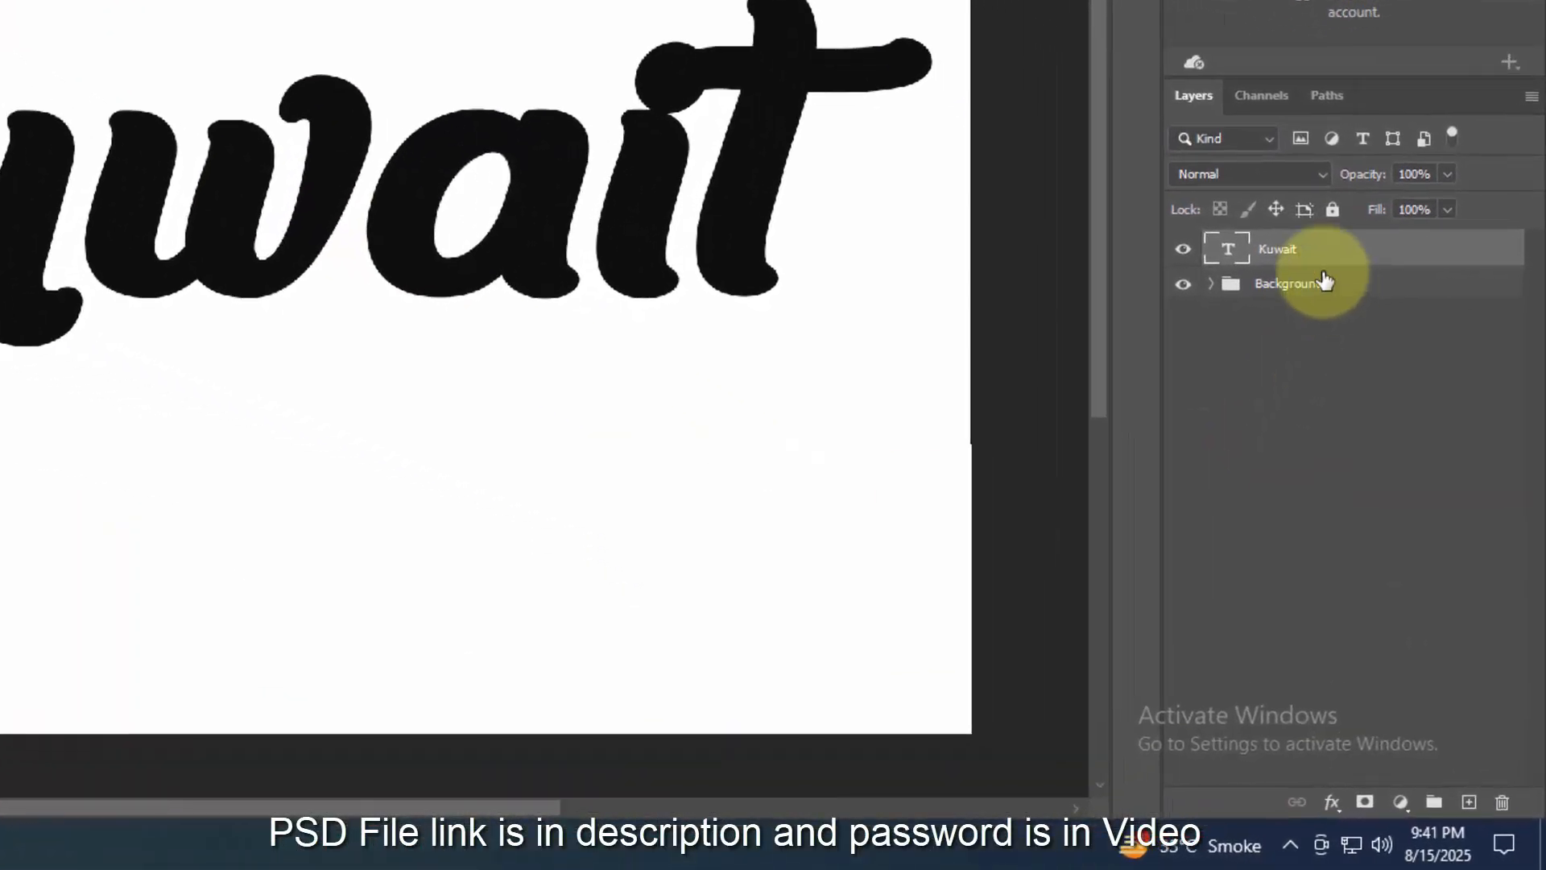
Step: Convert the Kuwait text layer to a smart object and rename it Shadow
right_click(1300, 256)
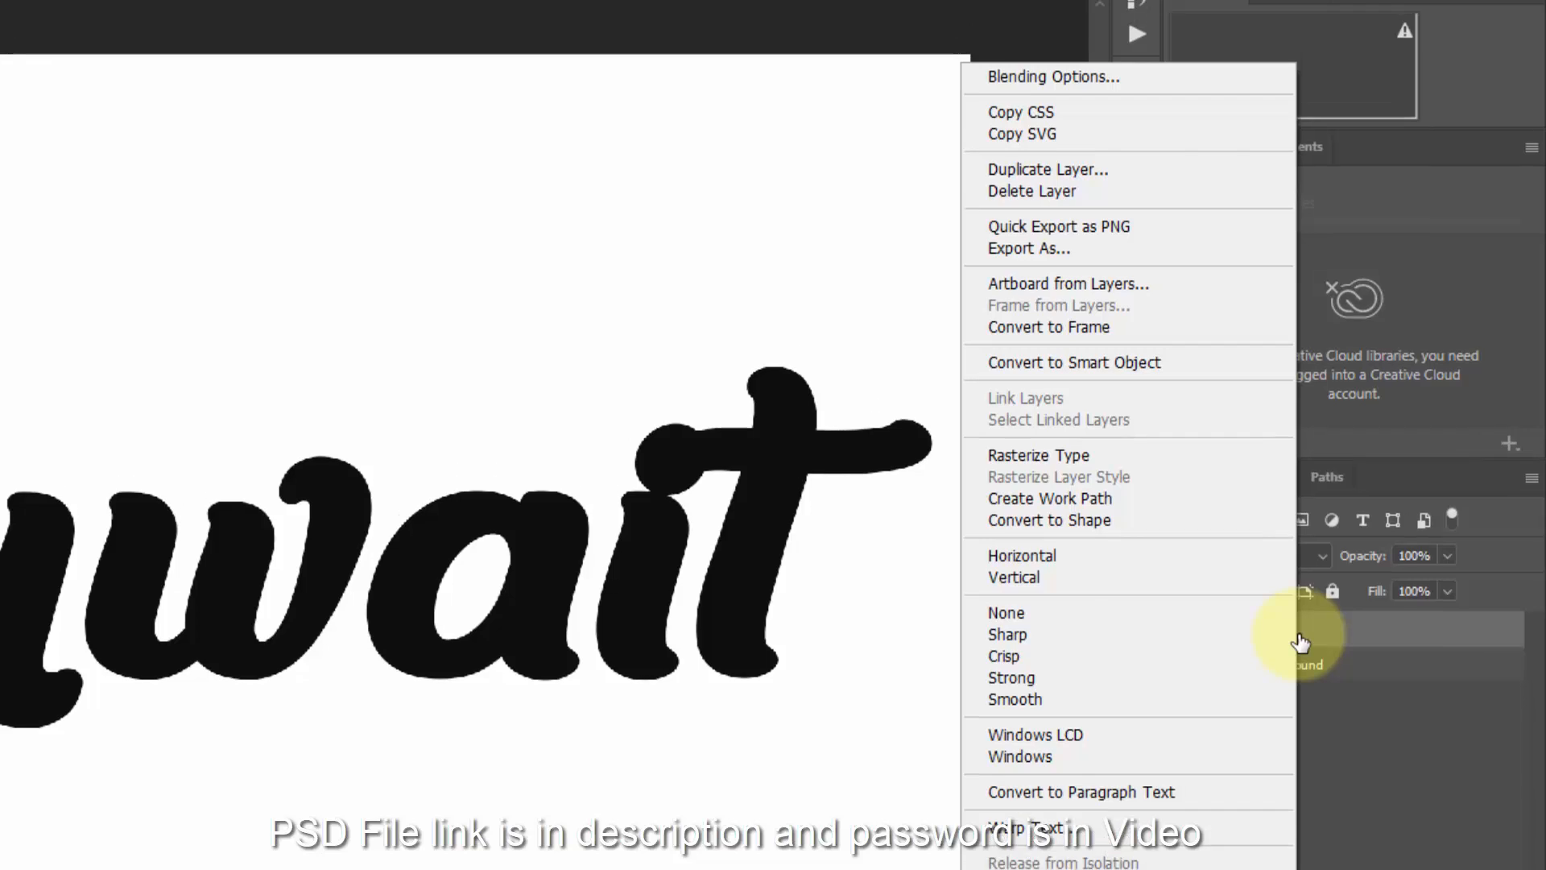
click(1154, 363)
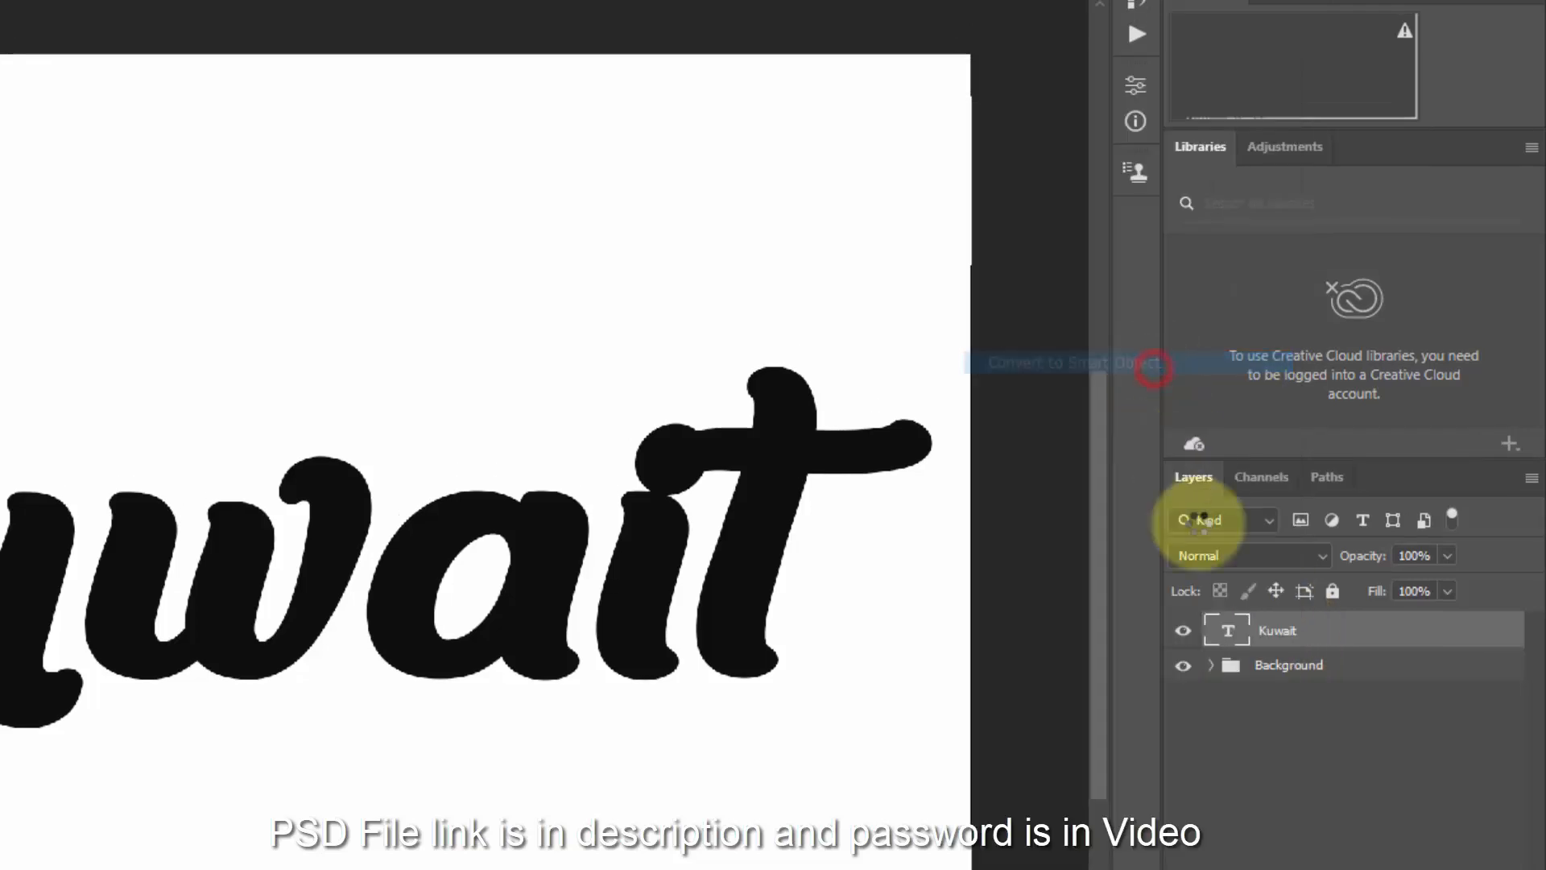
click(1289, 643)
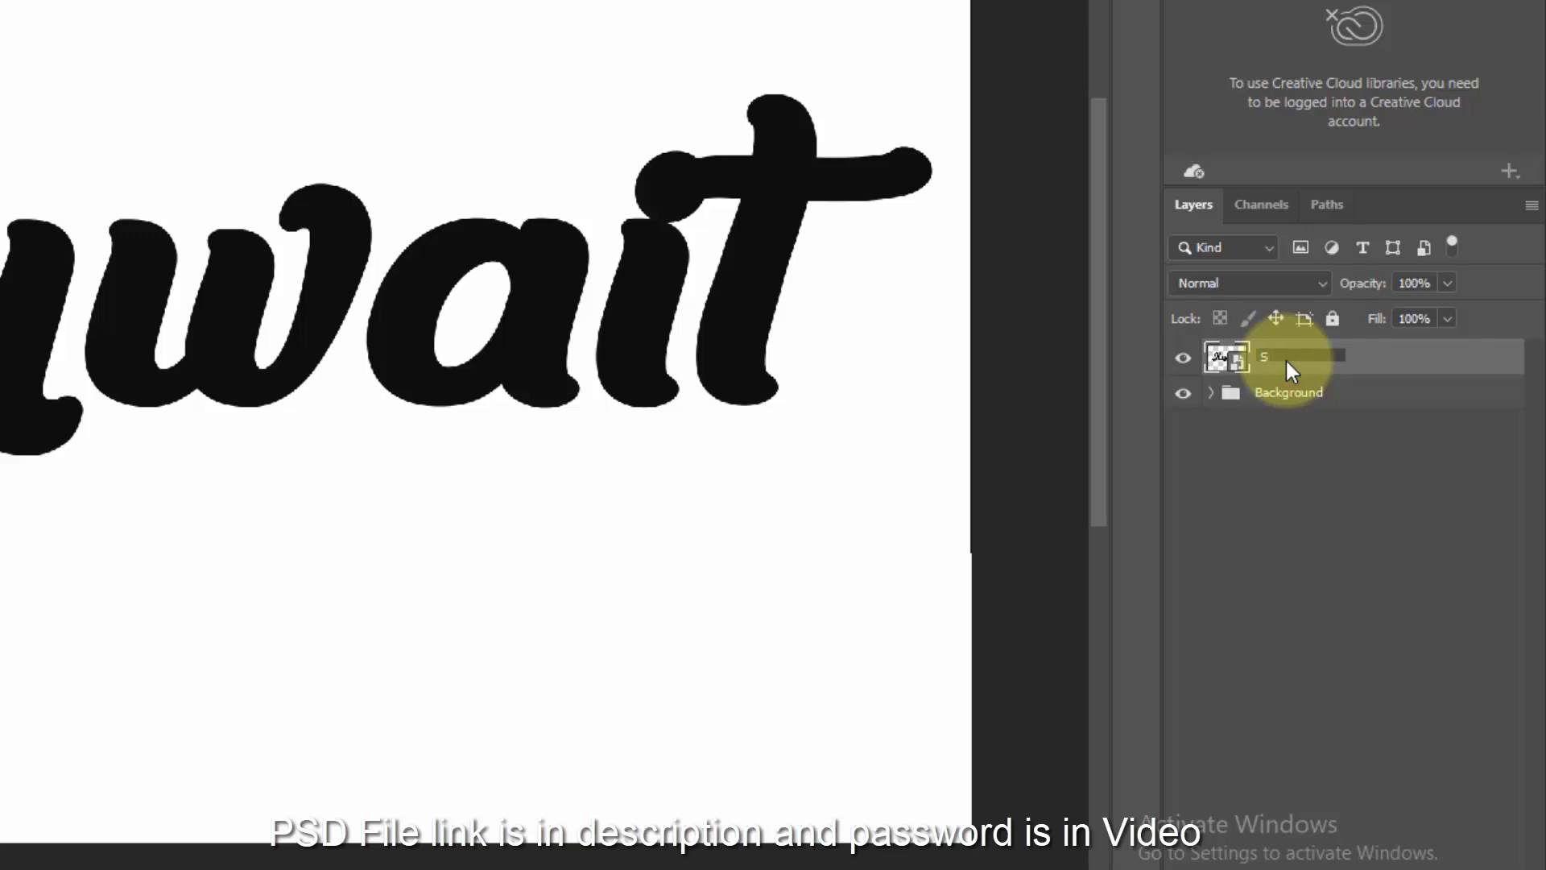
text(Shadow)
key(Return)
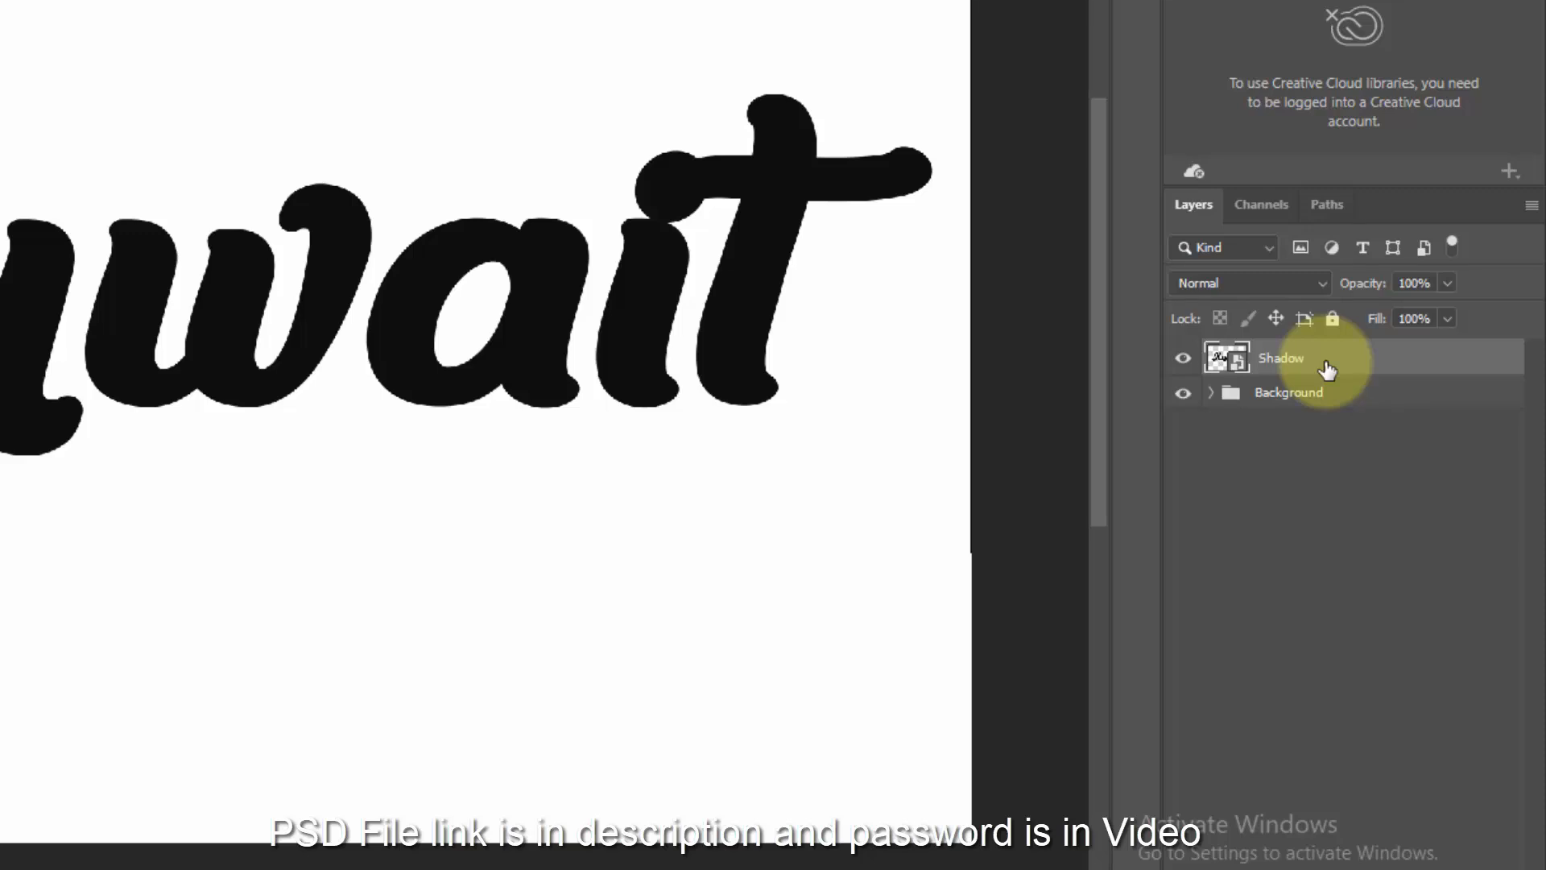
Step: Add a drop shadow effect to the Shadow layer with the shadow colour 686465
click(1326, 802)
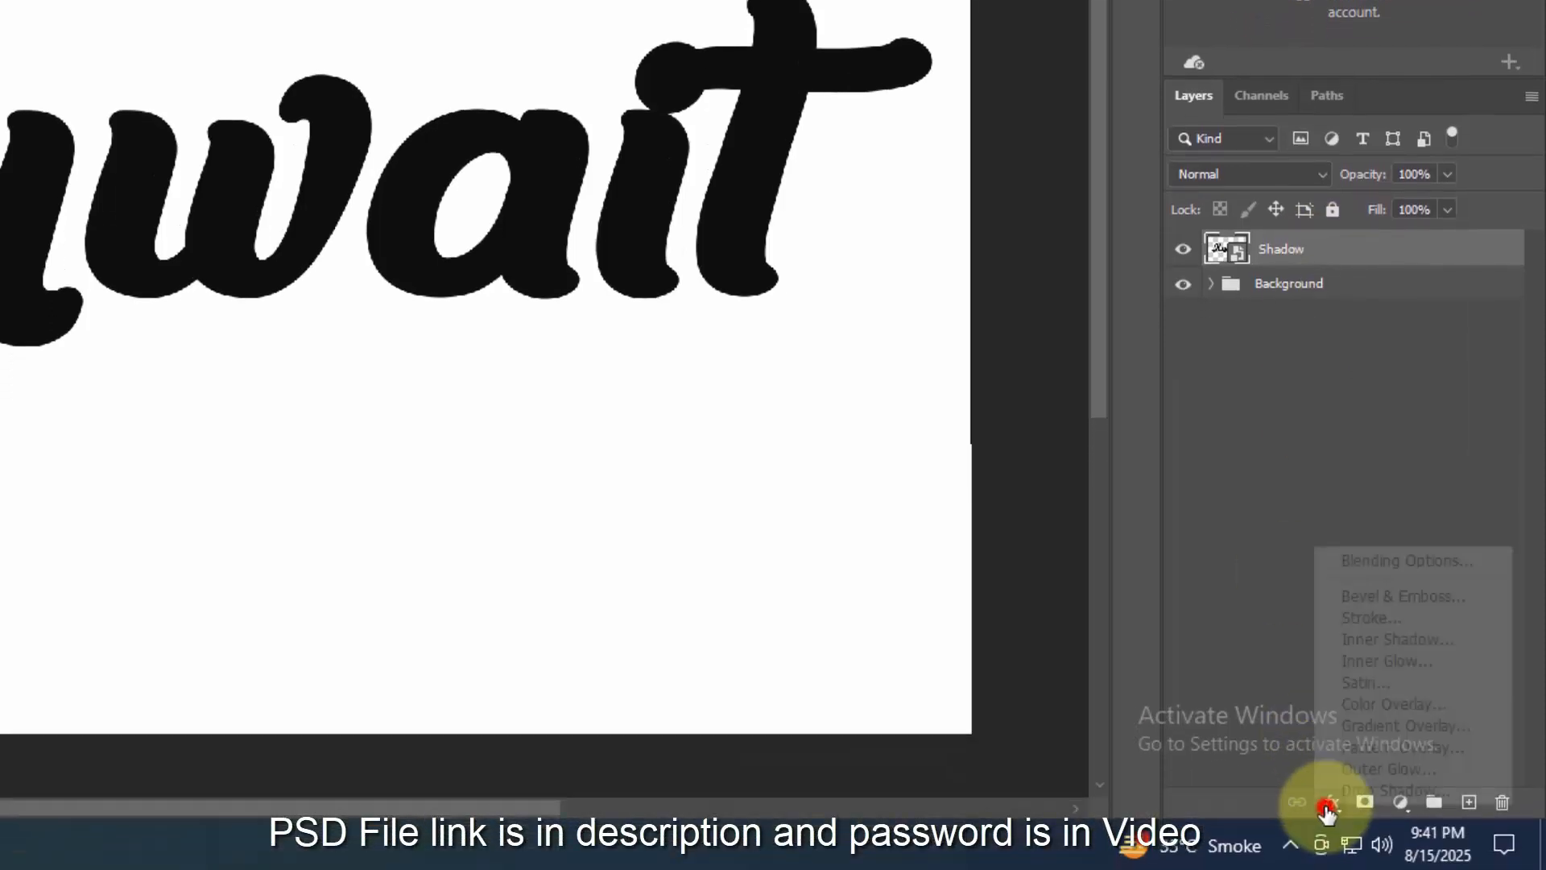
click(1352, 558)
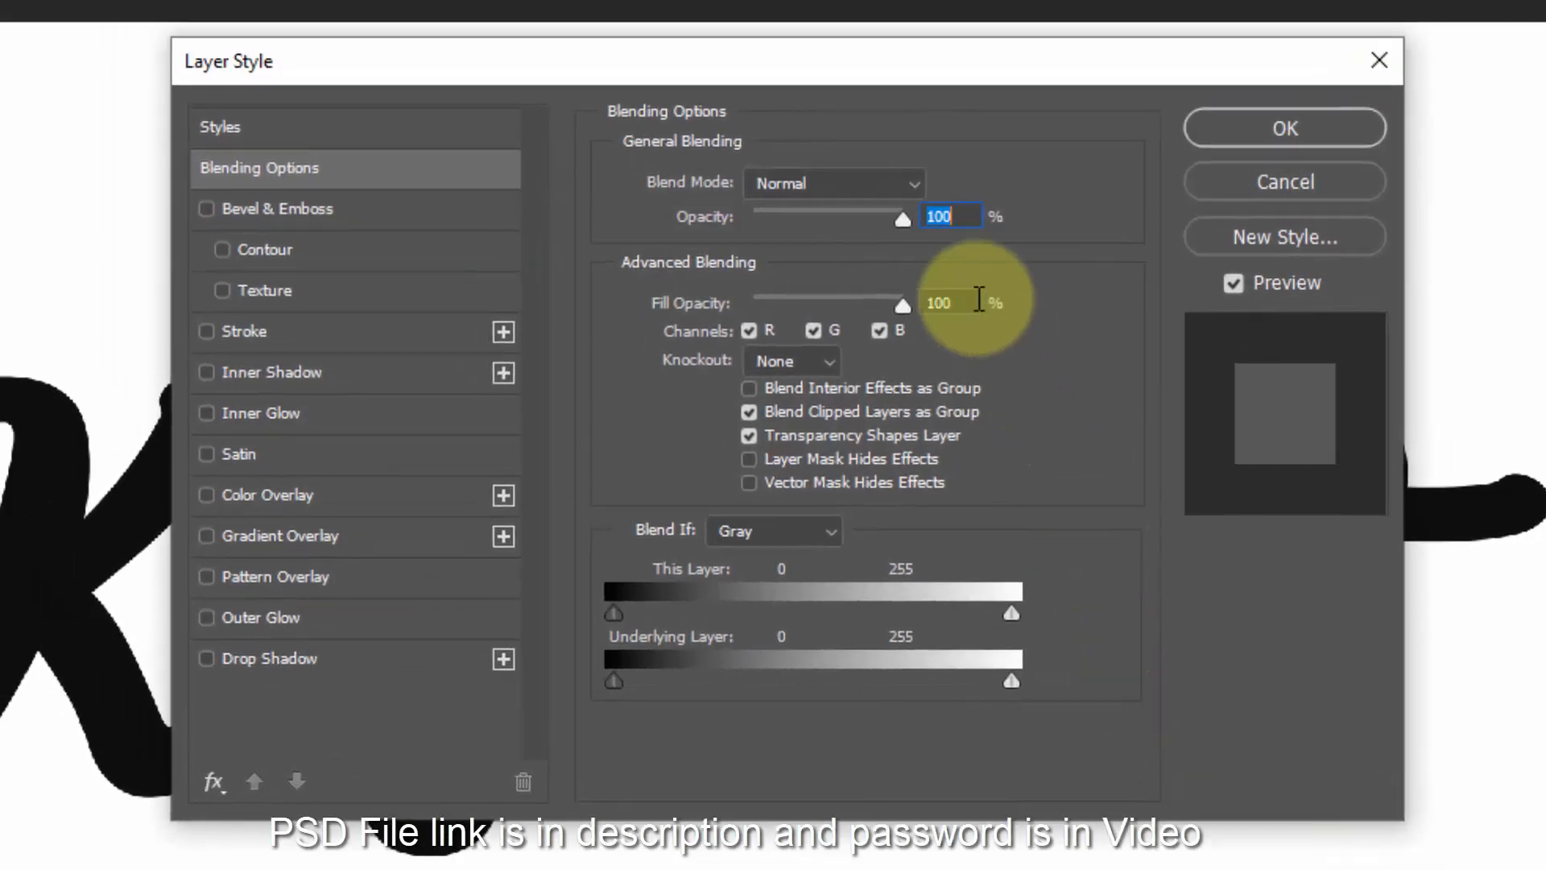
click(779, 154)
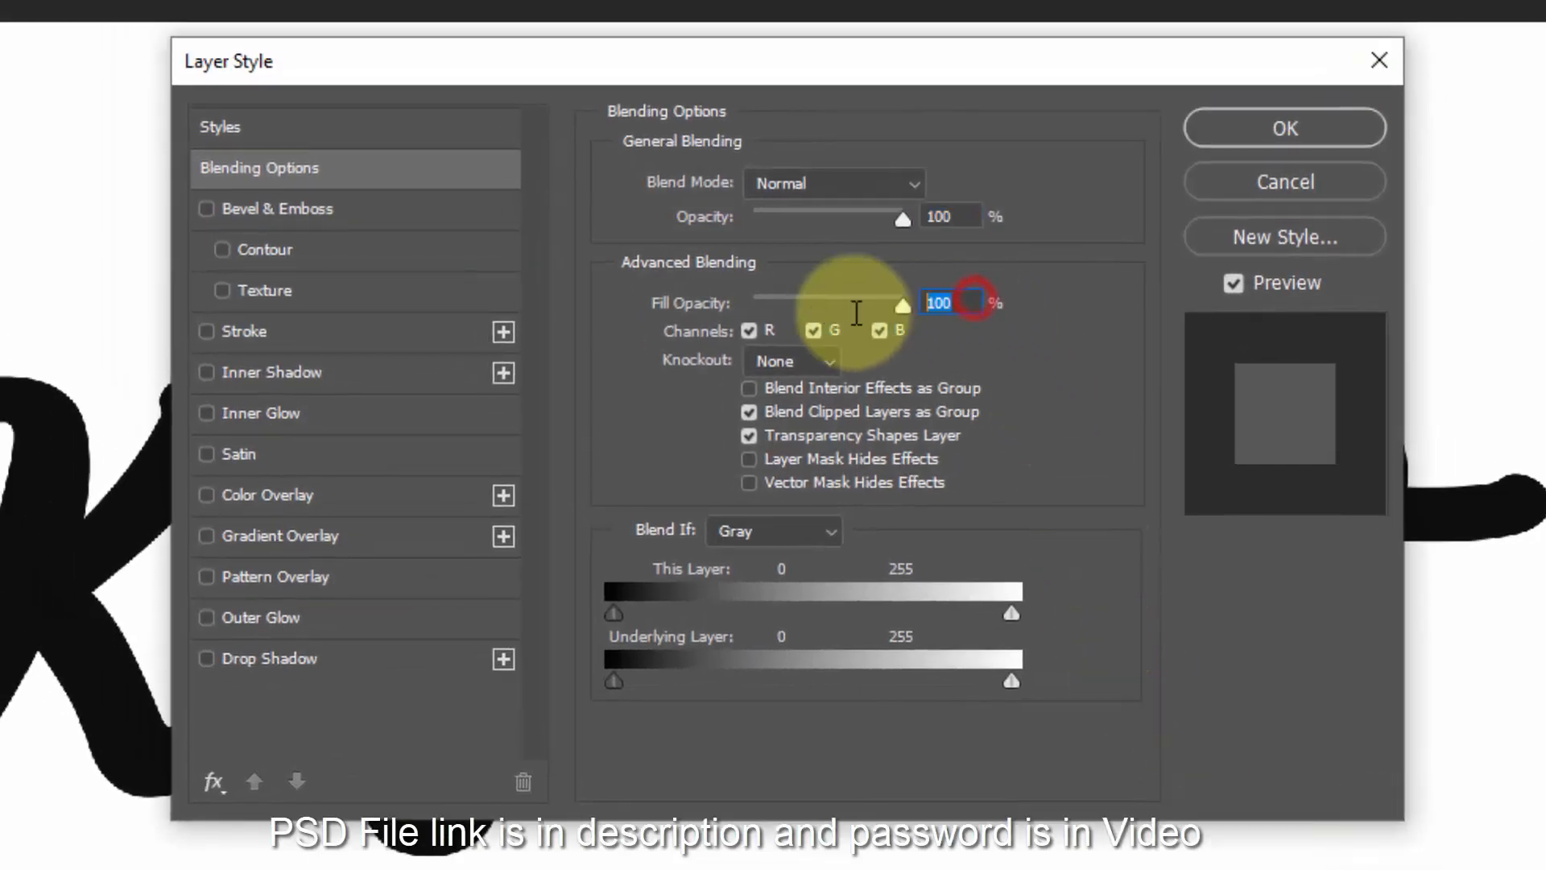
click(388, 657)
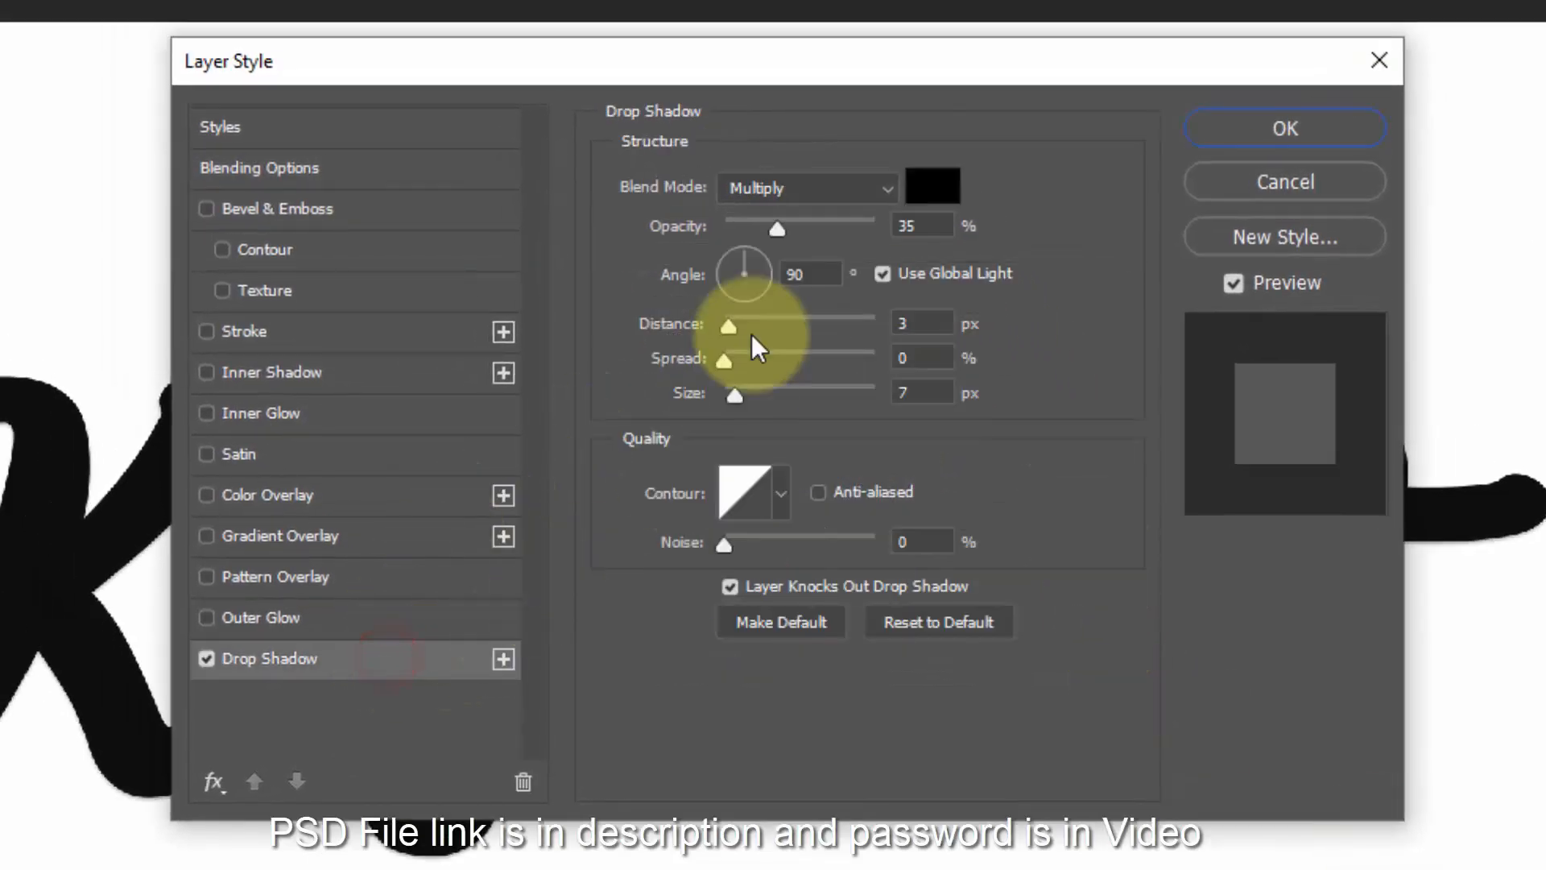
click(932, 184)
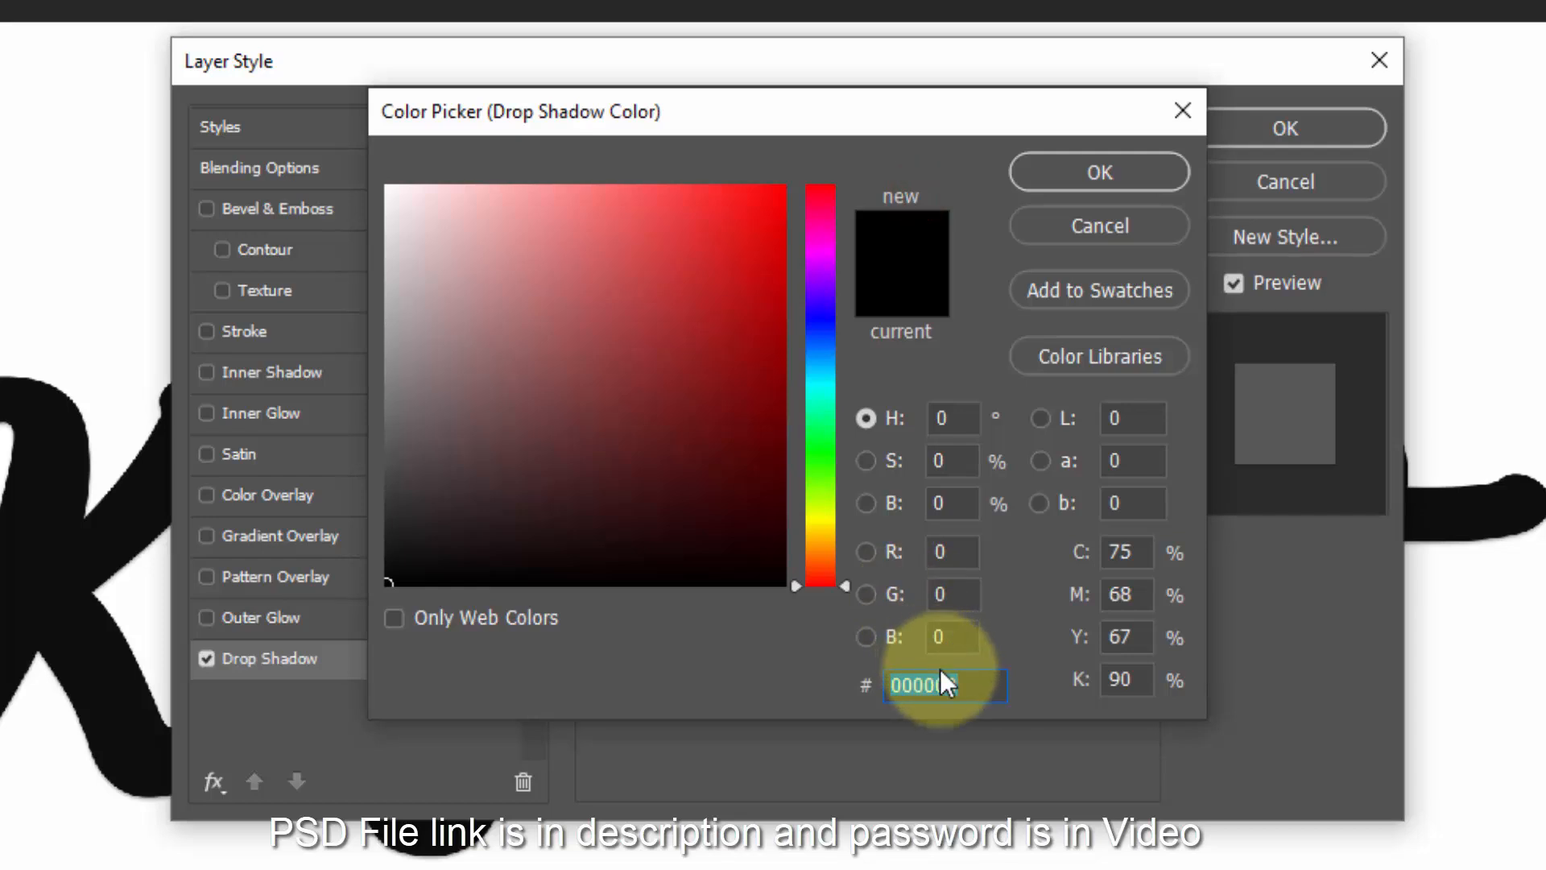
text(686465)
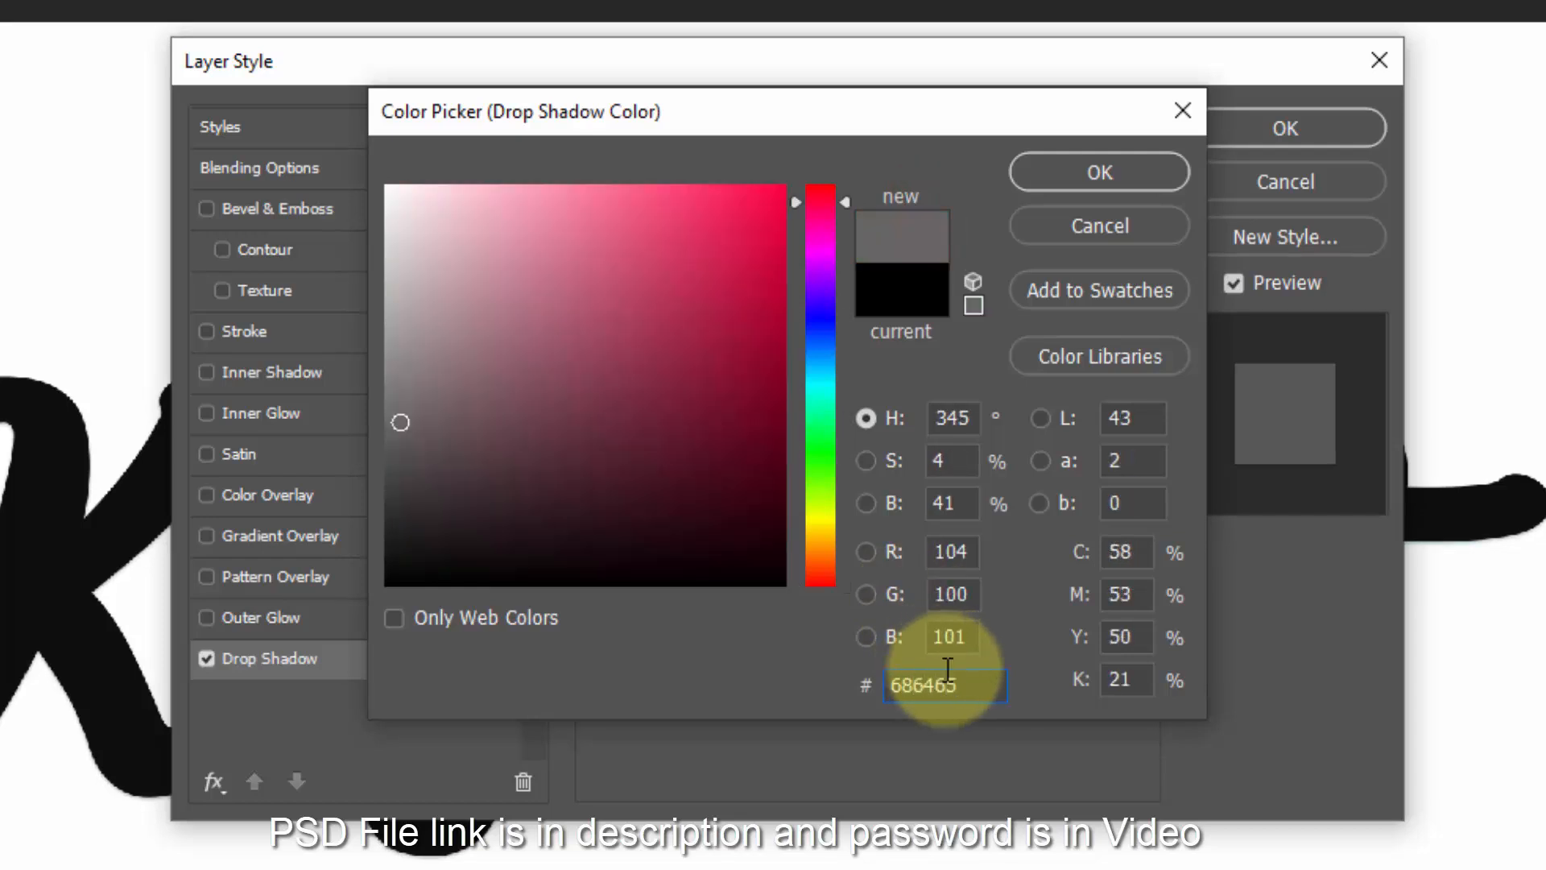
click(1094, 176)
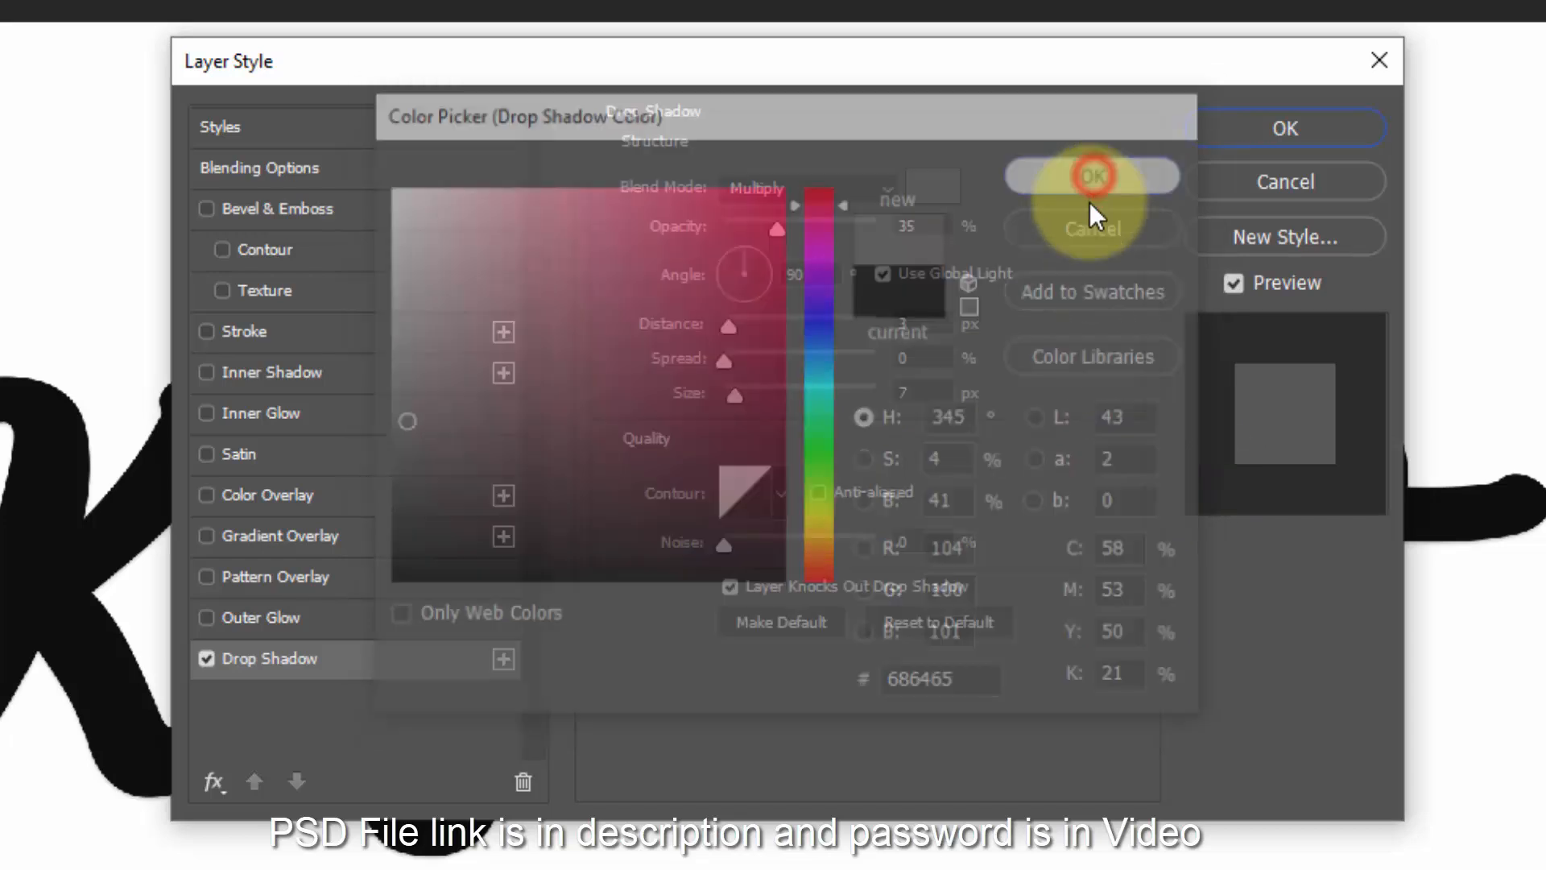
Step: Set the drop shadow's opacity to 20%, distance to 90 px, spread to 3% and size to 60 px
click(923, 226)
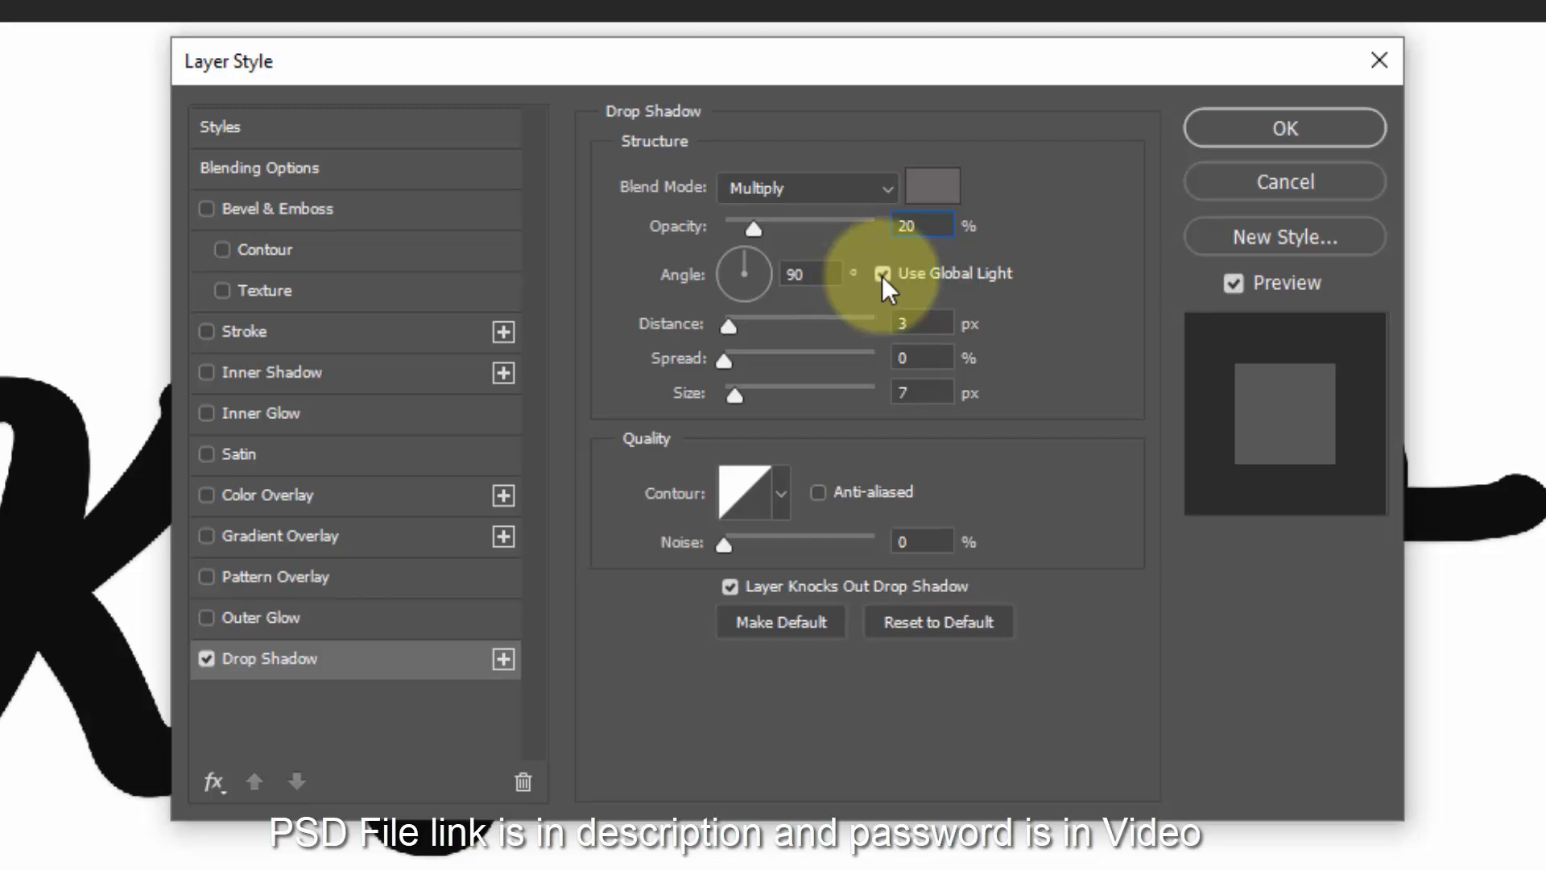
click(915, 323)
text(90)
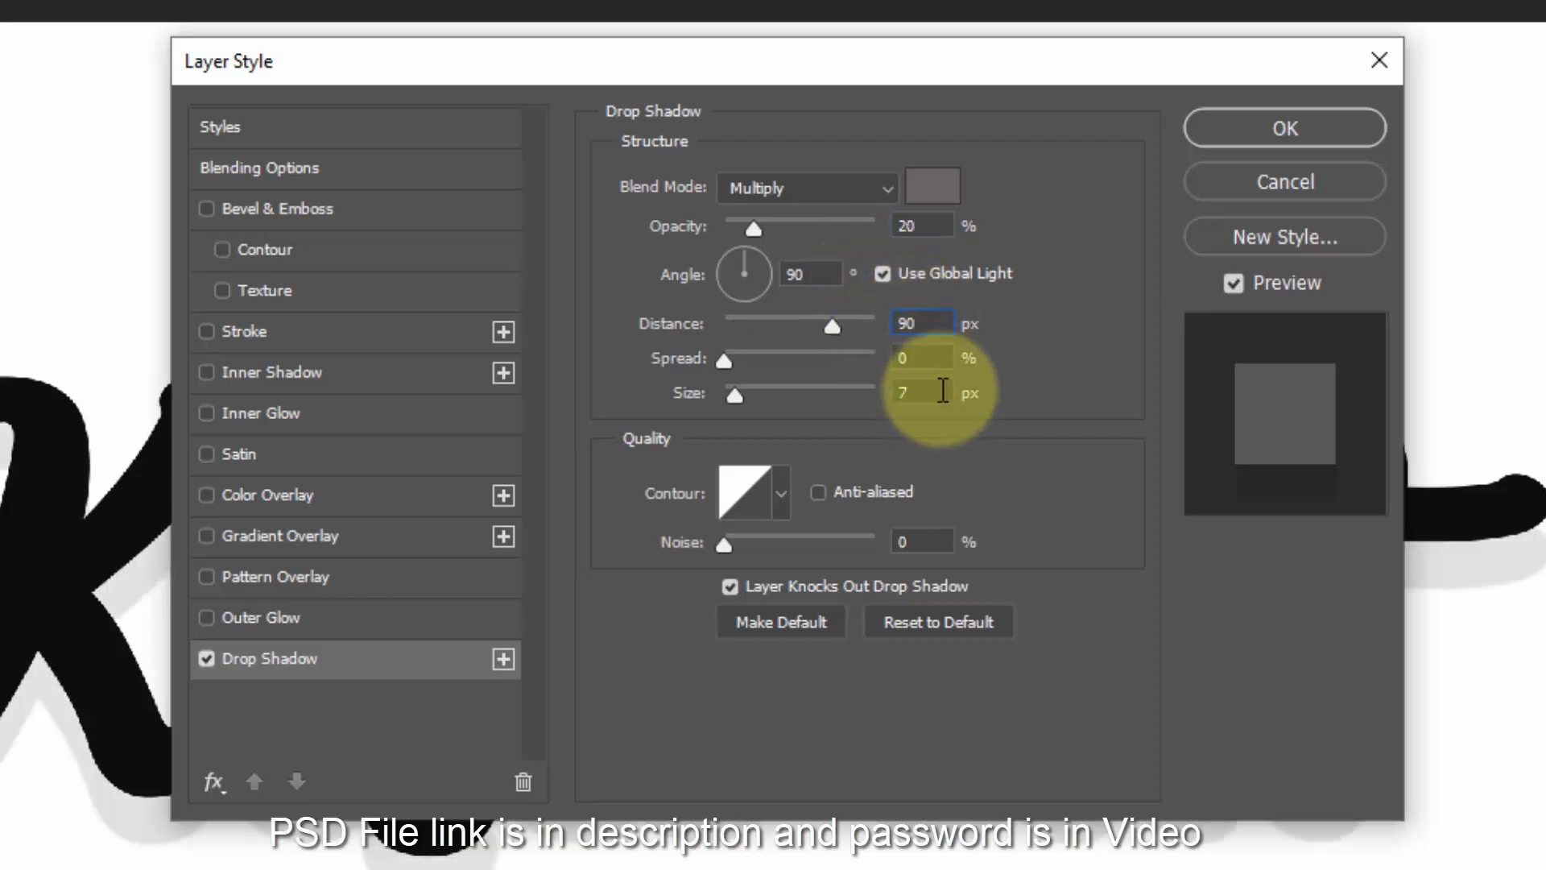
click(930, 361)
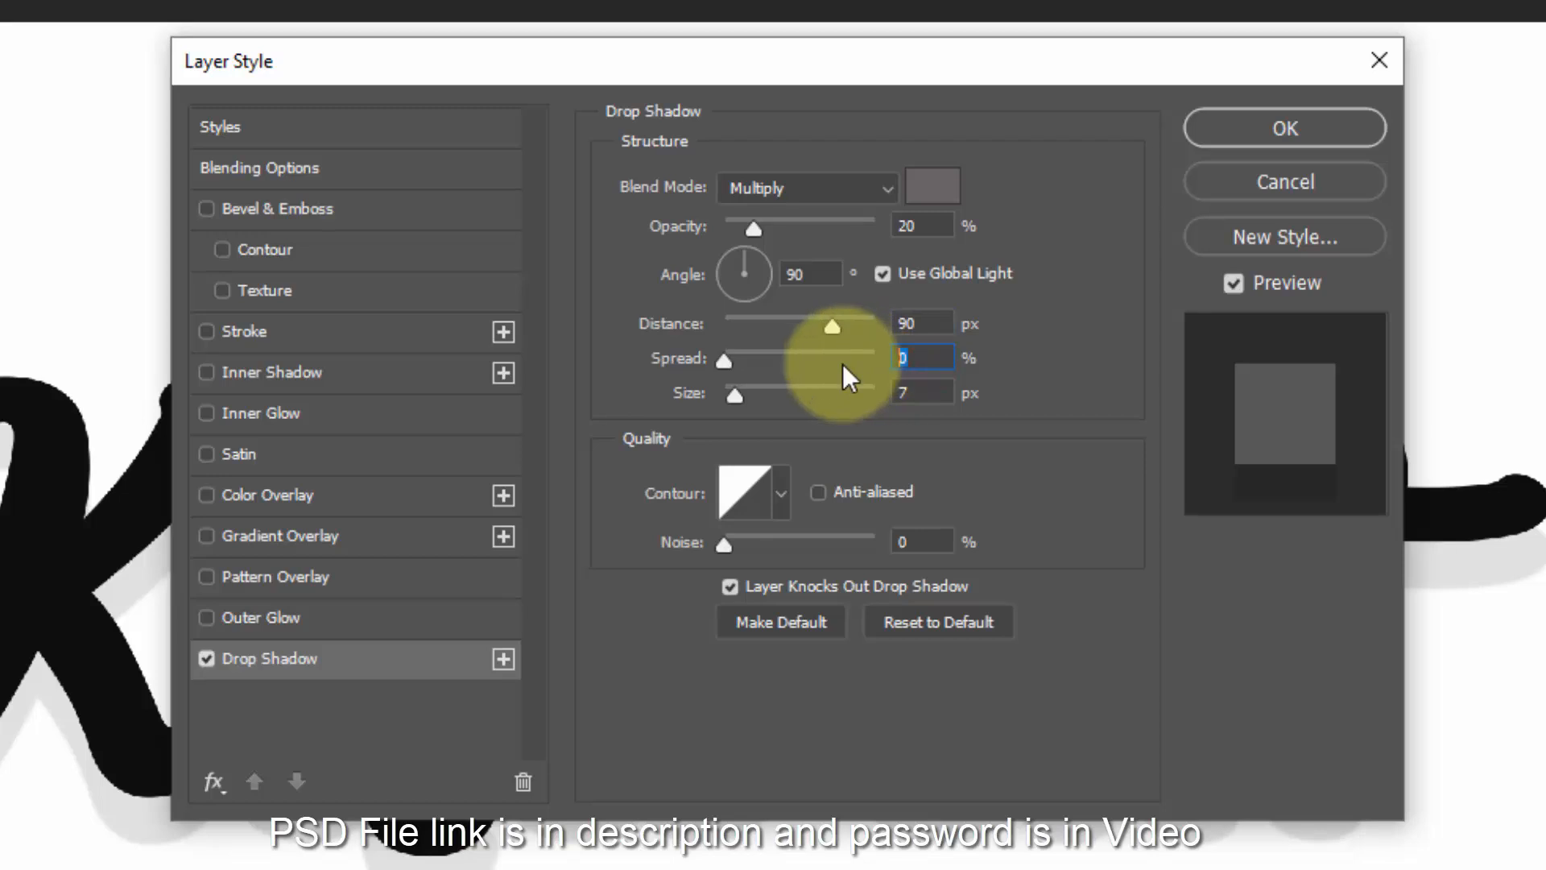
text(3)
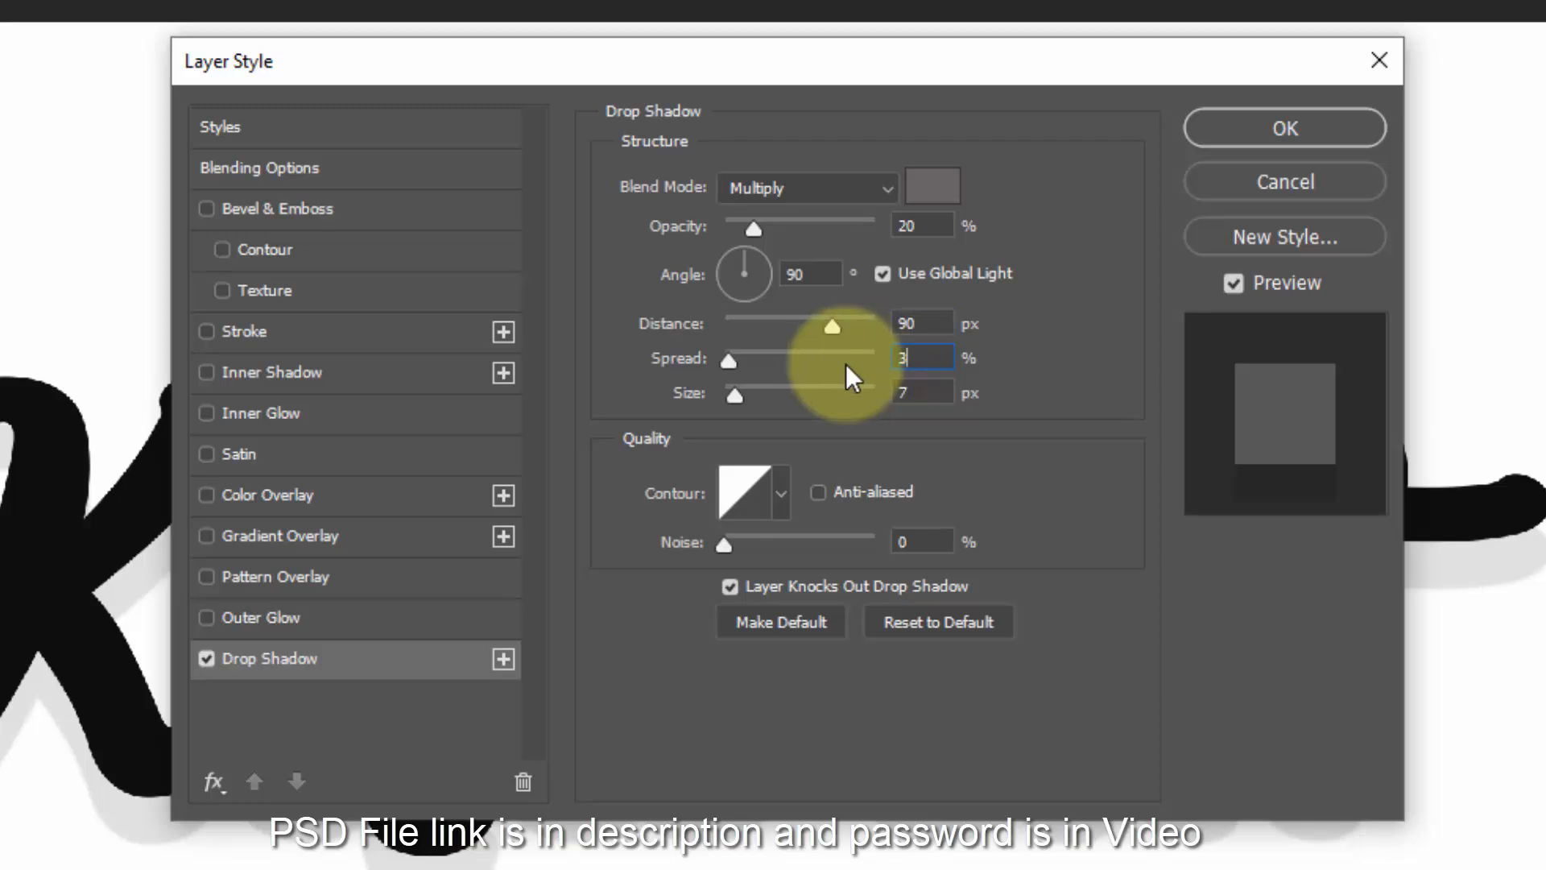
click(918, 393)
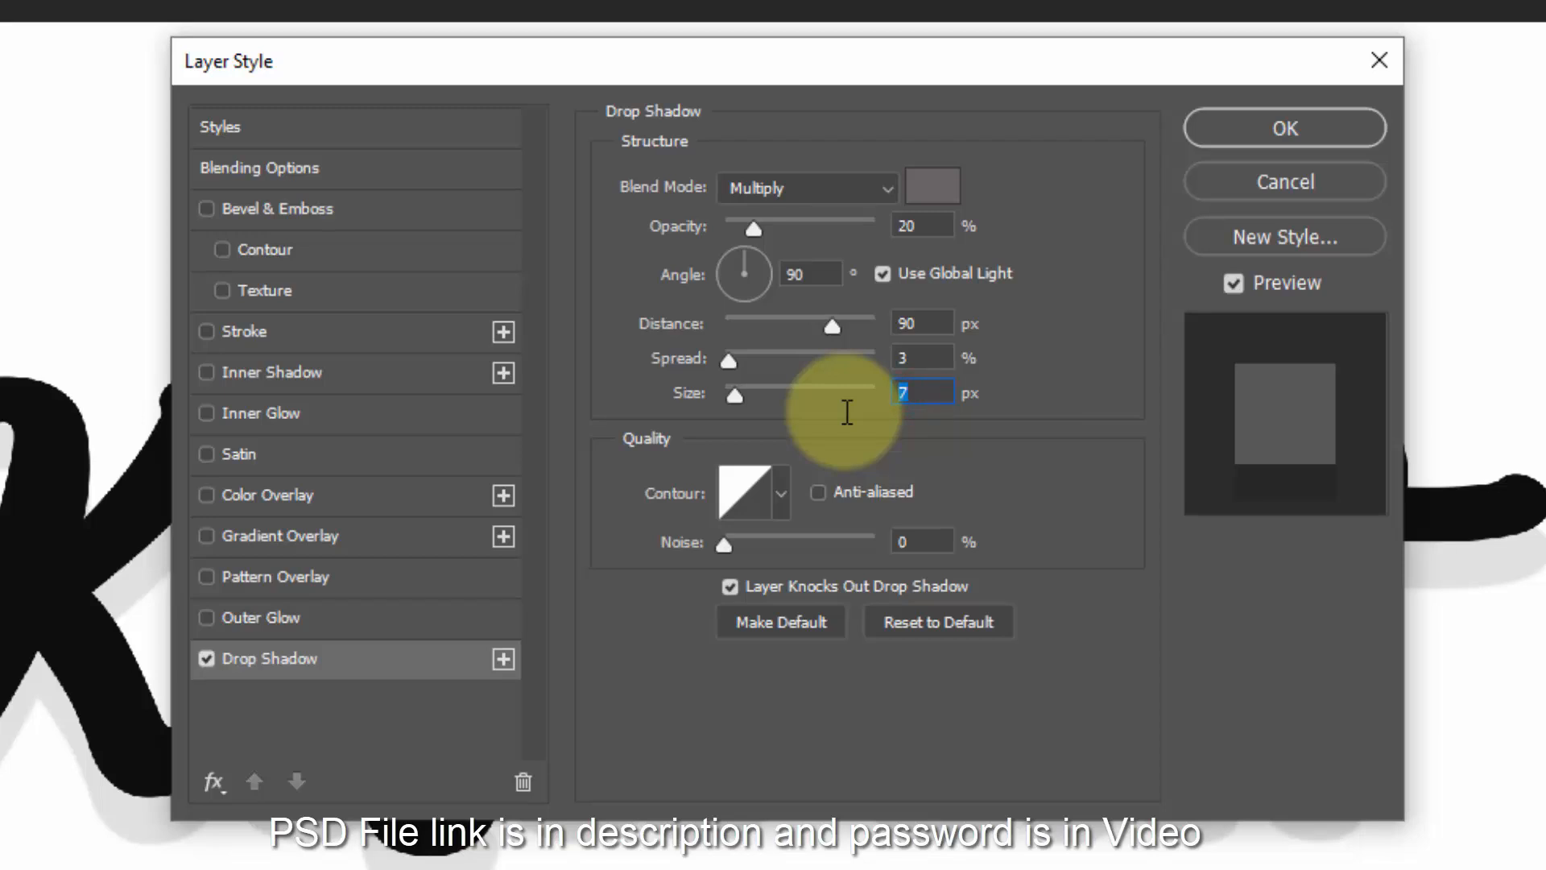
text(60)
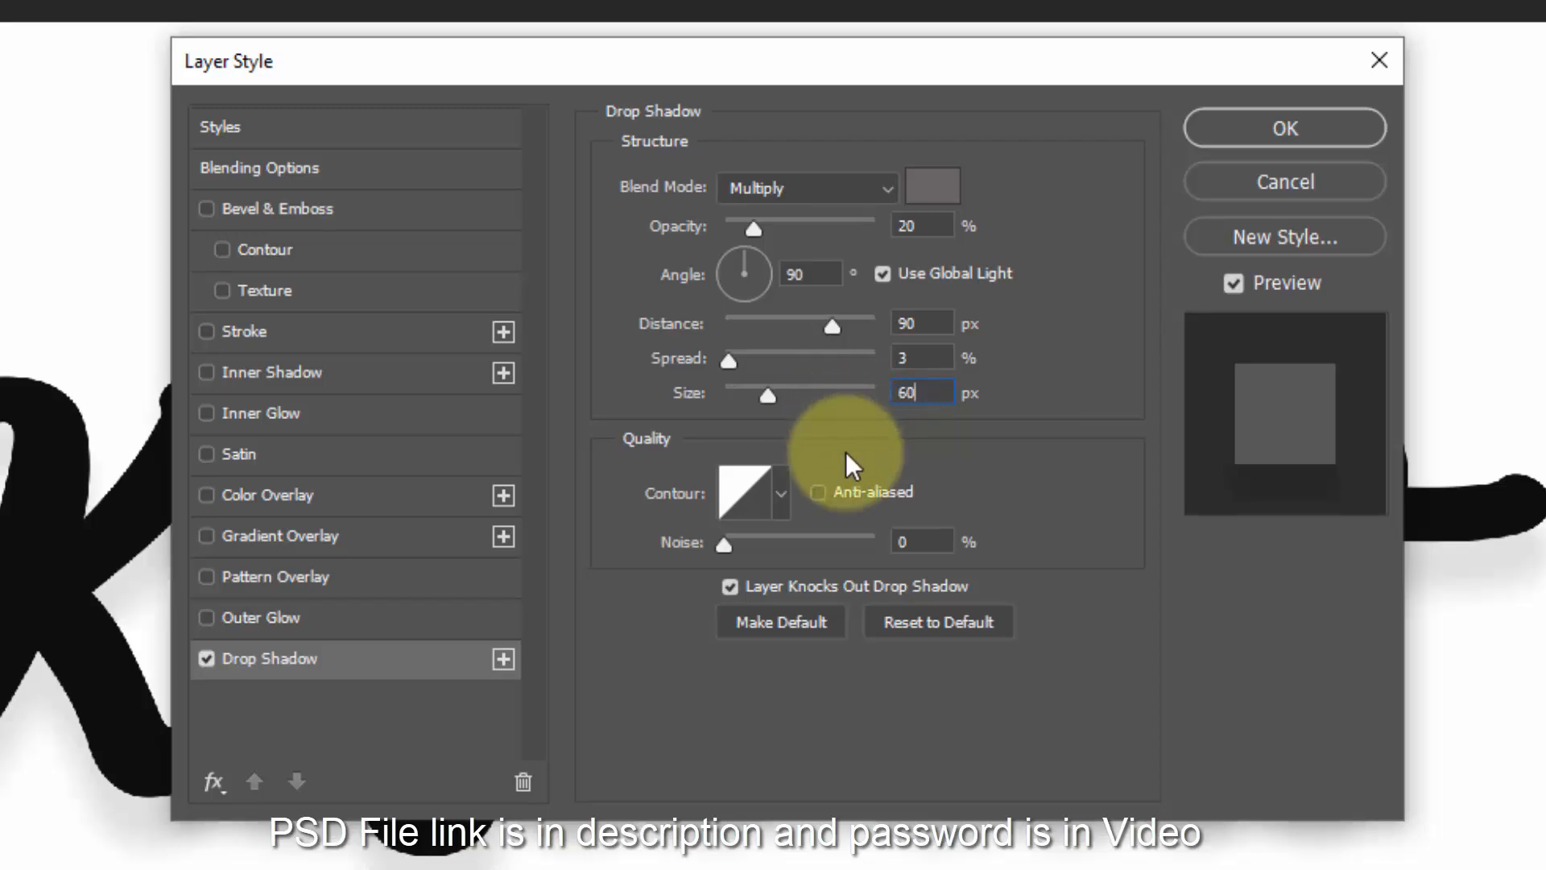
Step: Add a second drop shadow with 25% opacity, 60 px distance and 50 px size
click(503, 661)
click(412, 703)
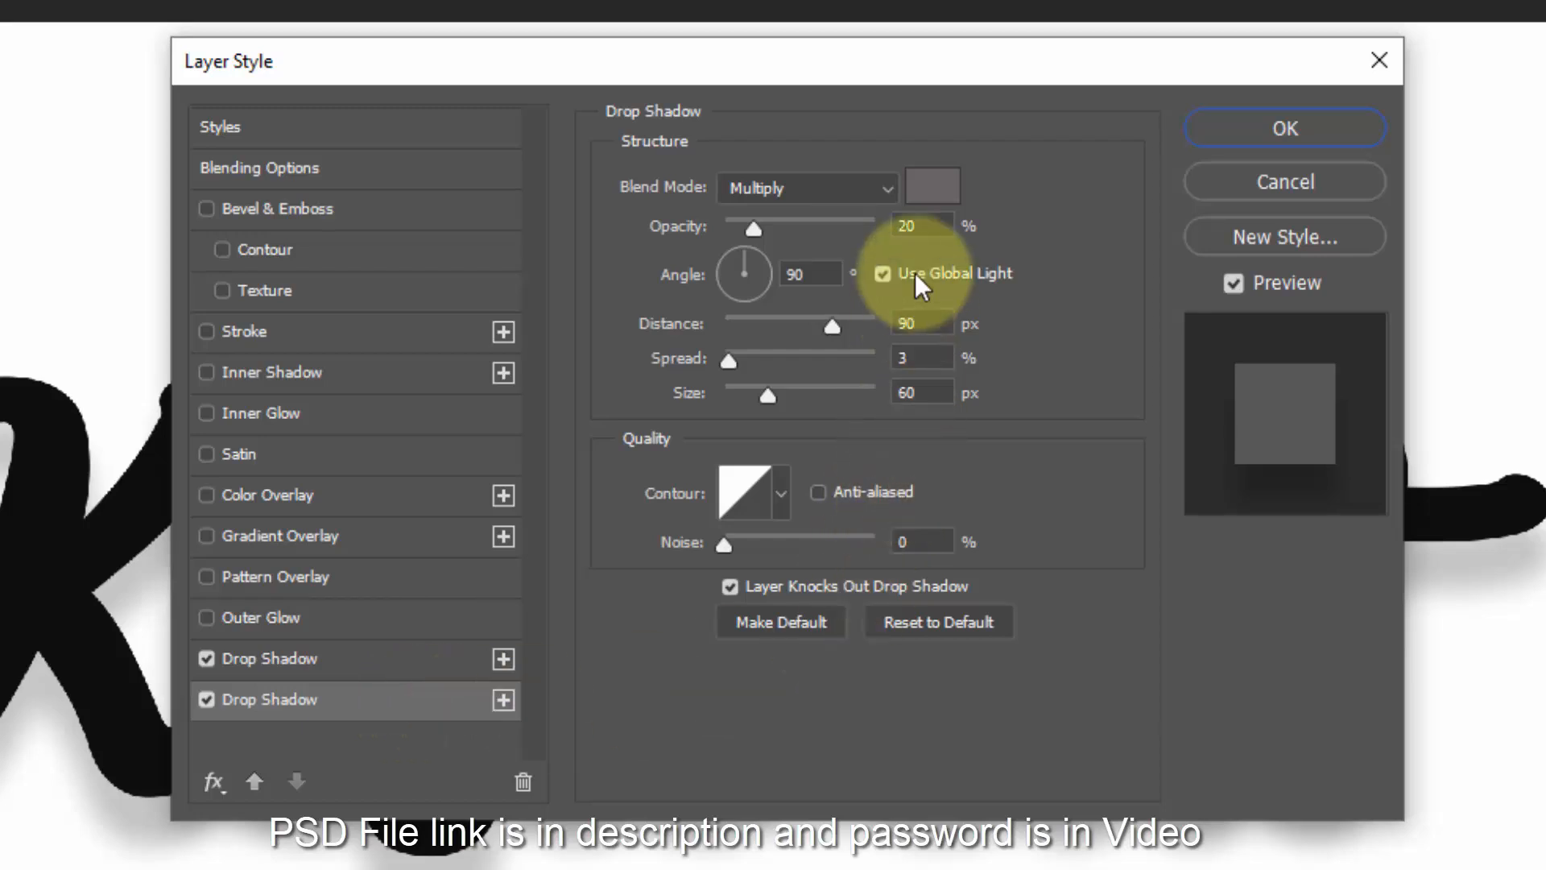
click(931, 226)
text(2)
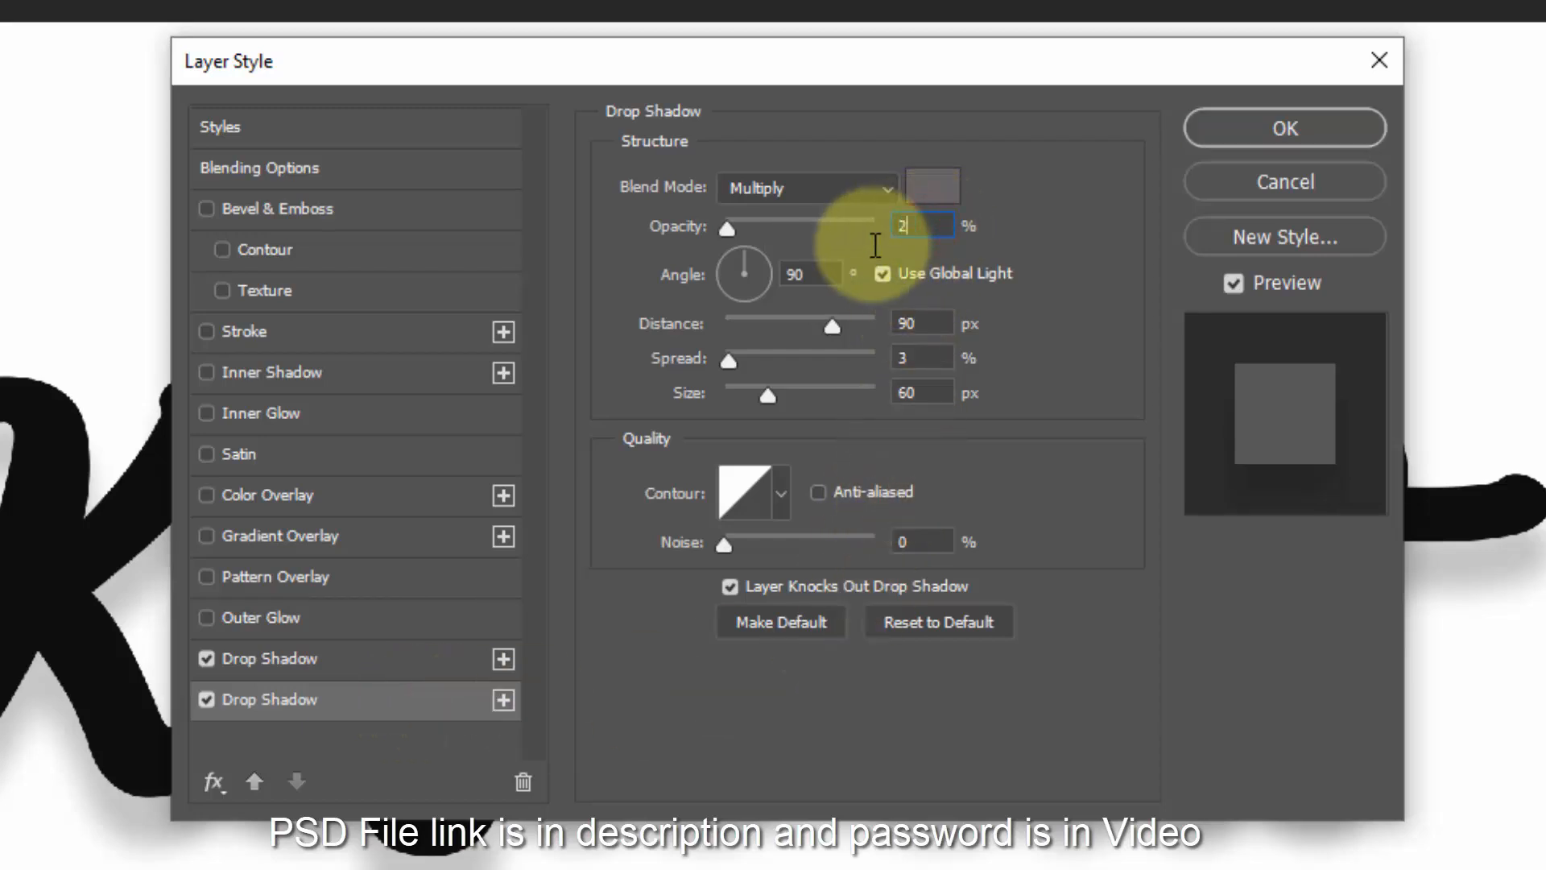
text(5)
click(926, 320)
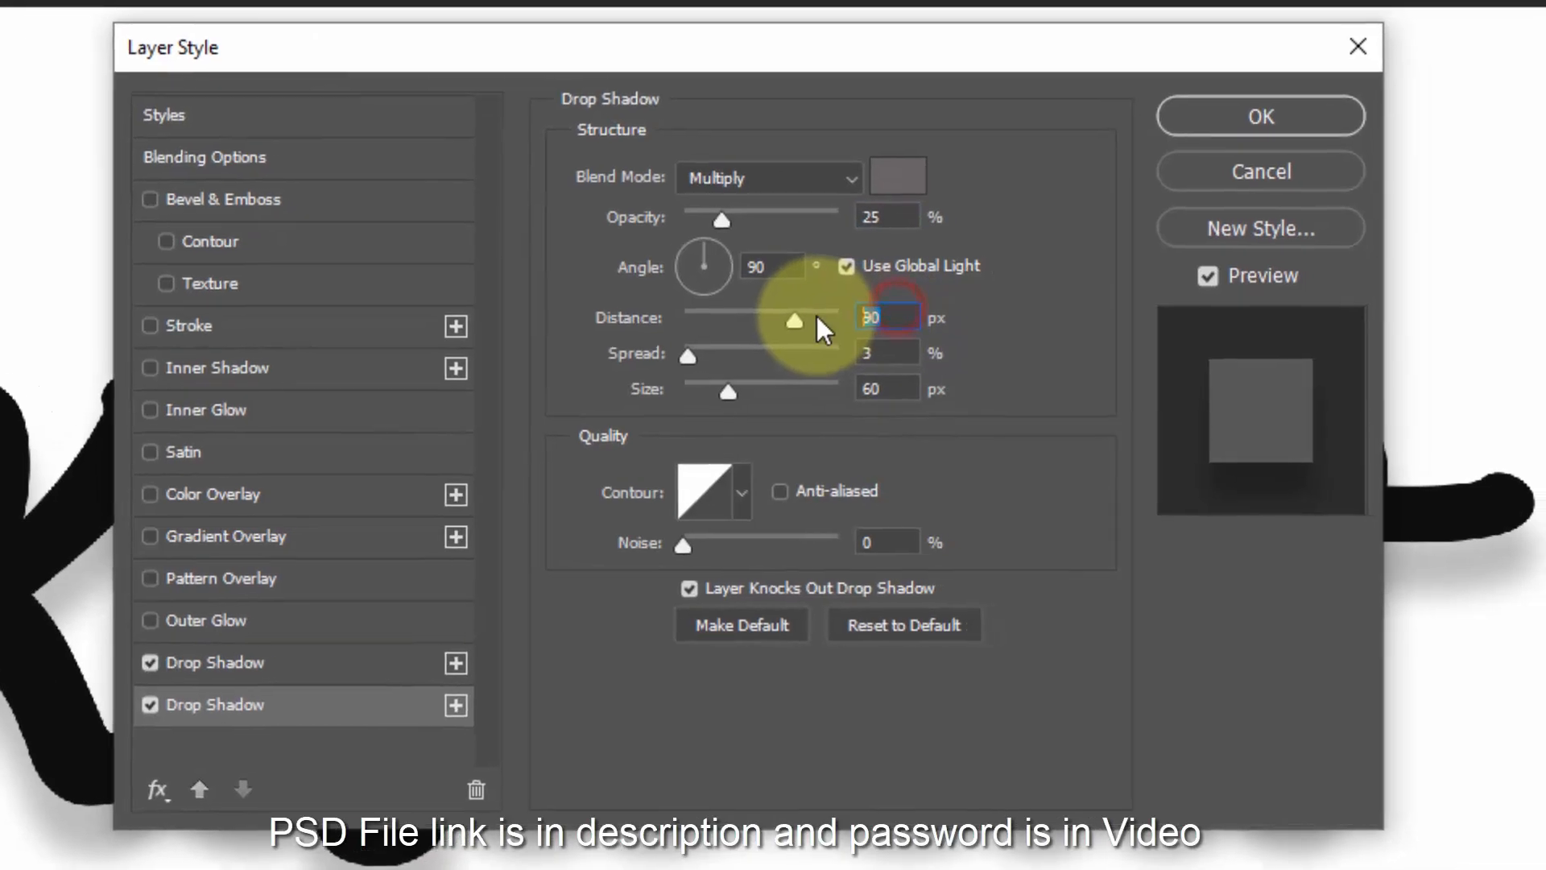
text(60)
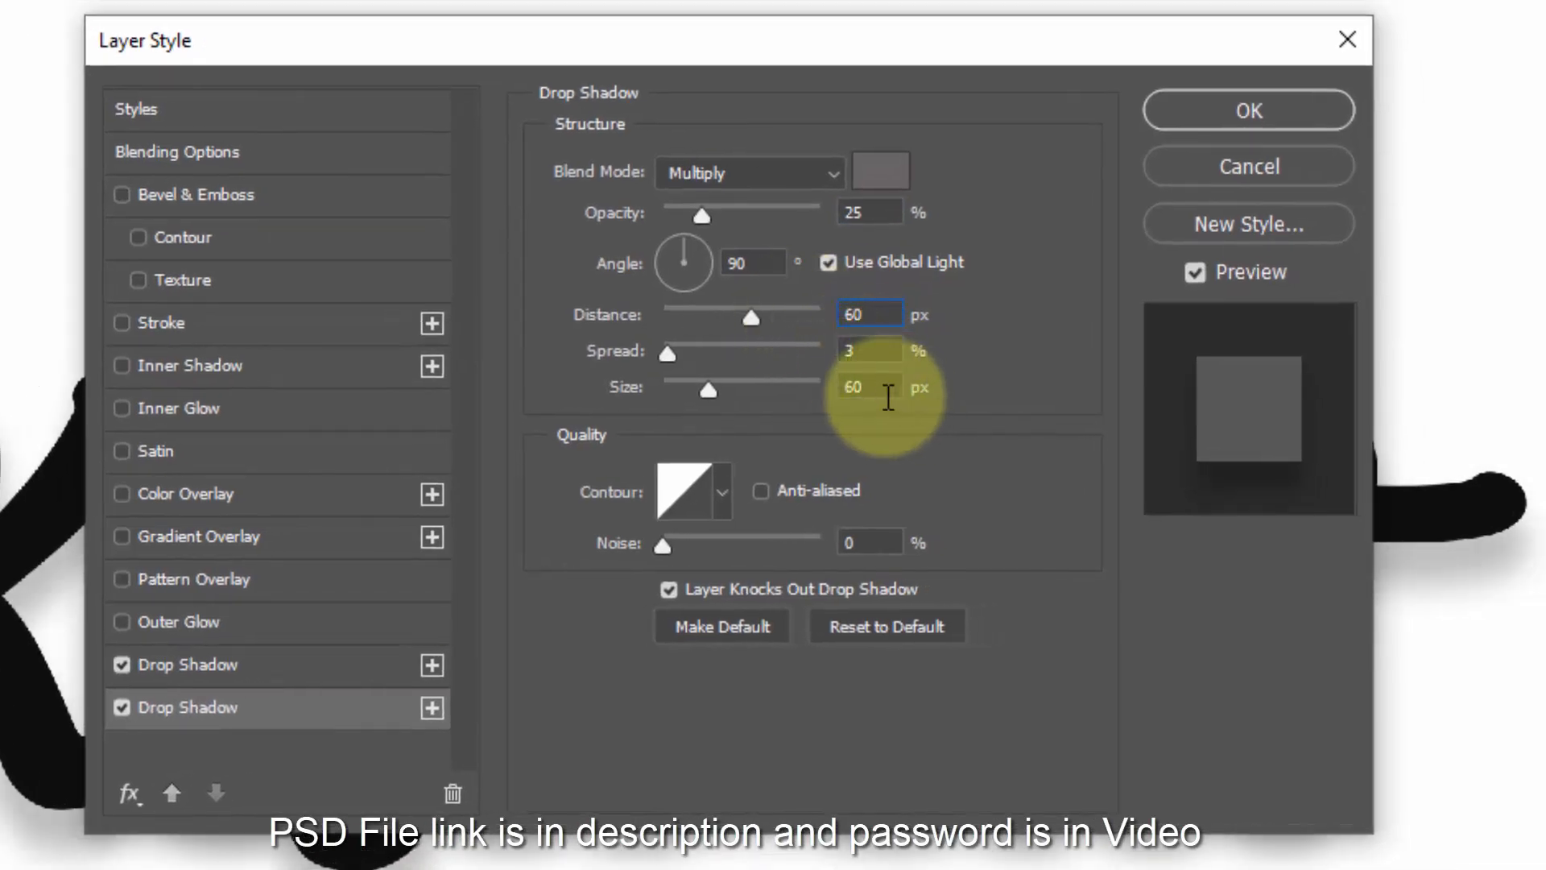
click(885, 391)
text(50)
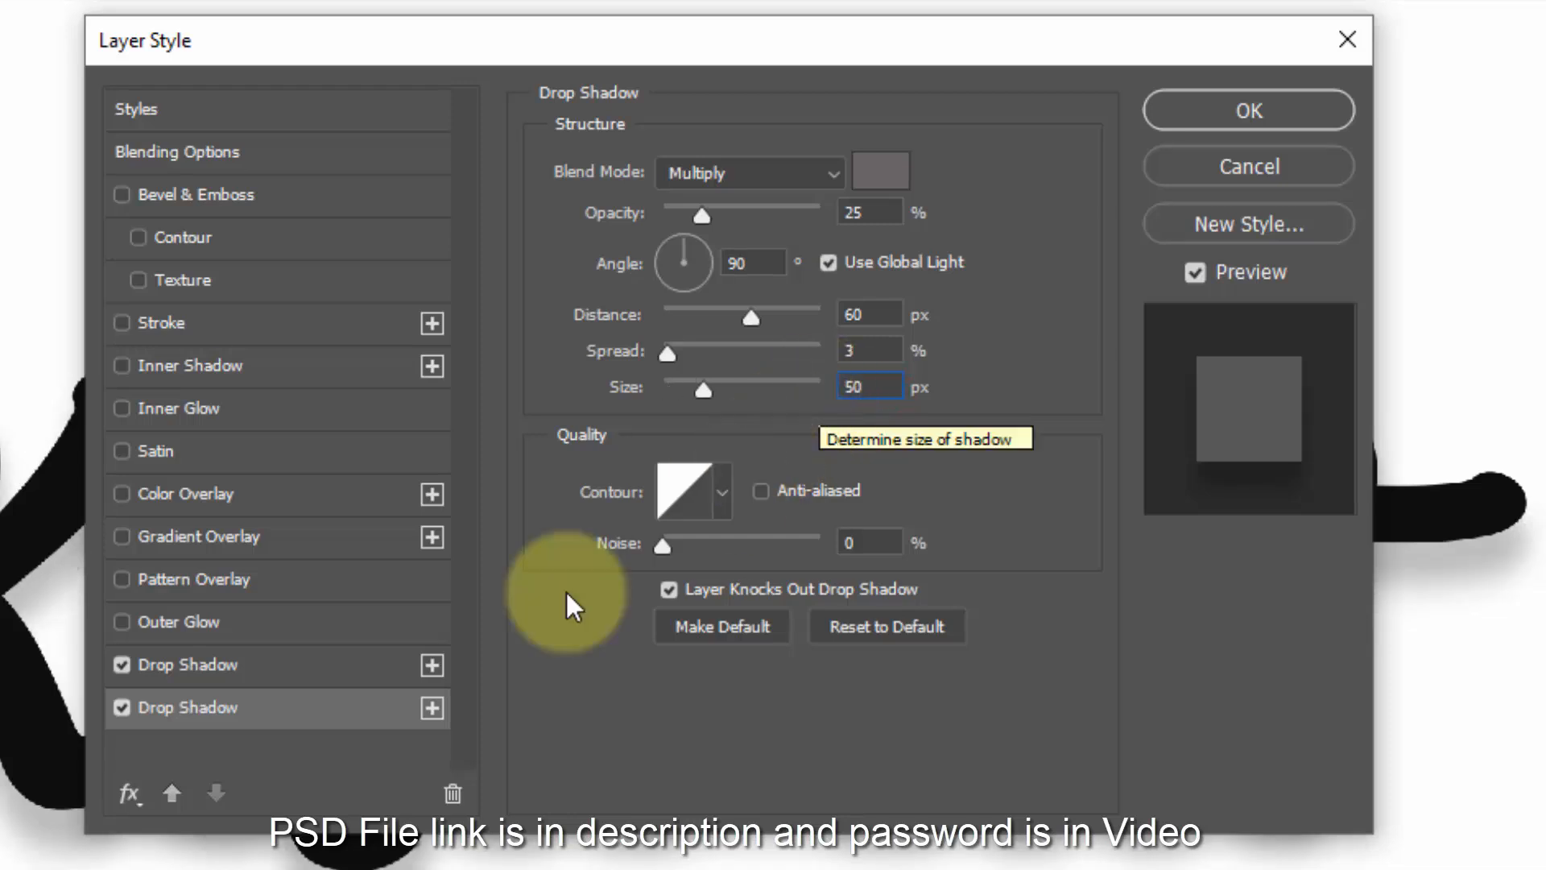
Step: Add a third drop shadow with 35% opacity, 45 px distance and 40 px size
click(431, 710)
click(330, 751)
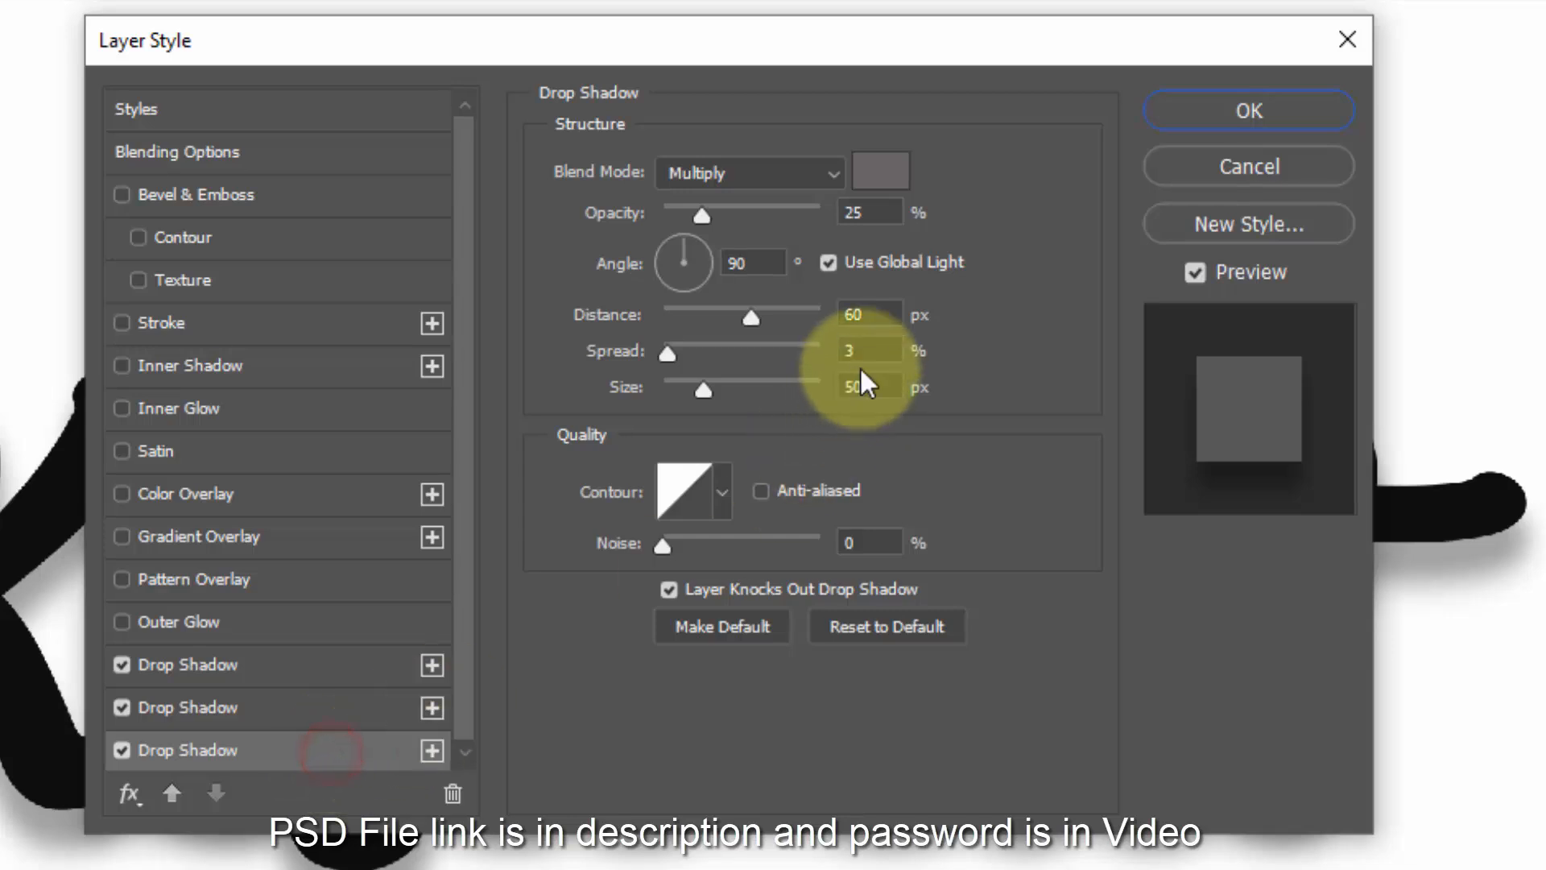
click(890, 212)
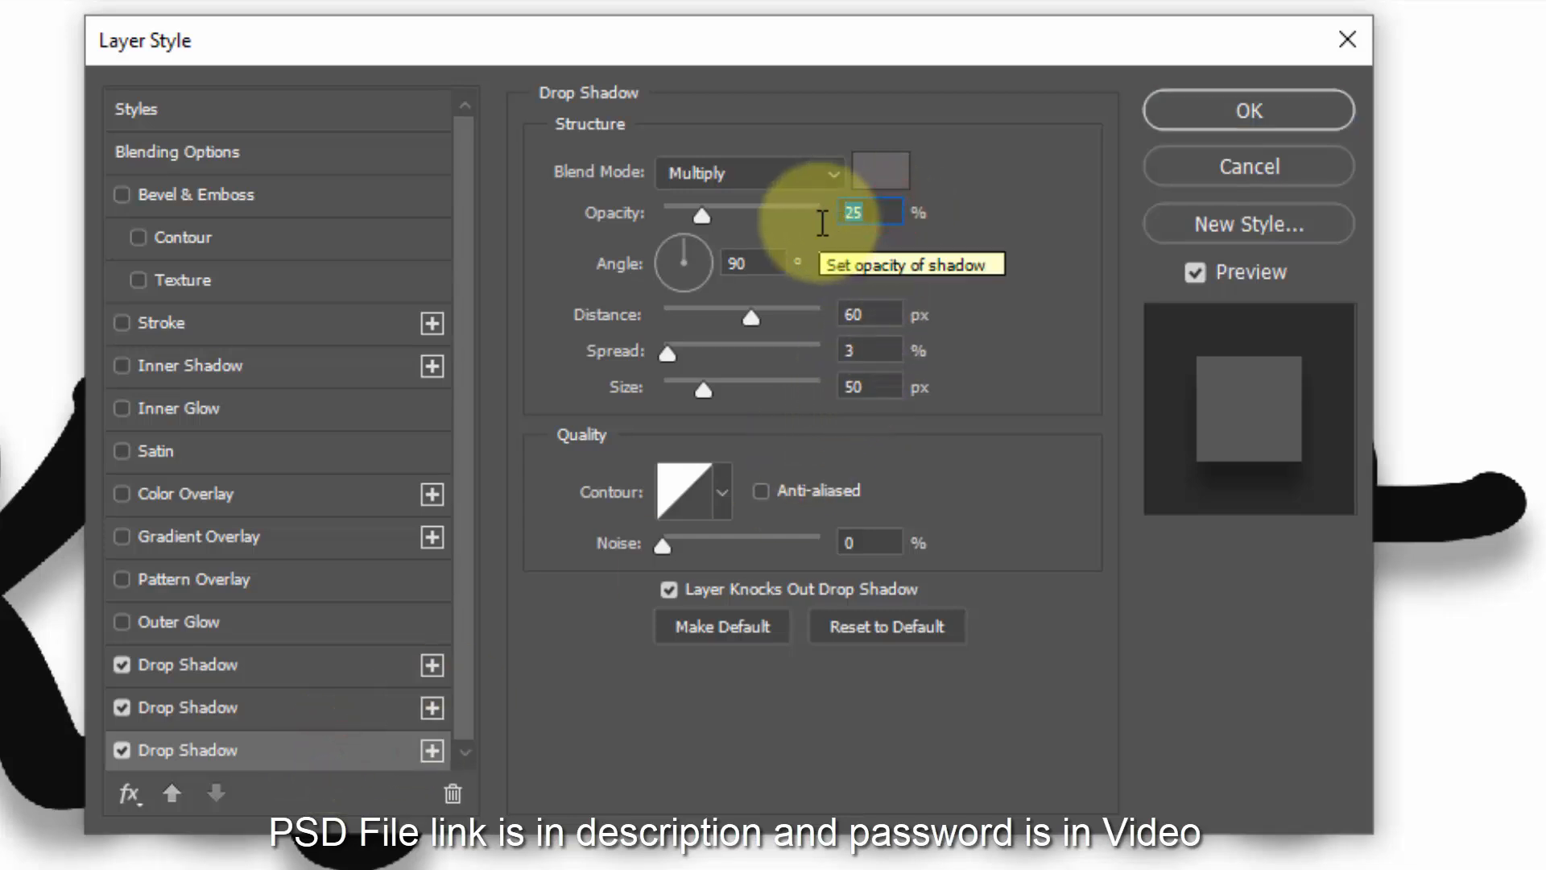
text(35)
click(866, 315)
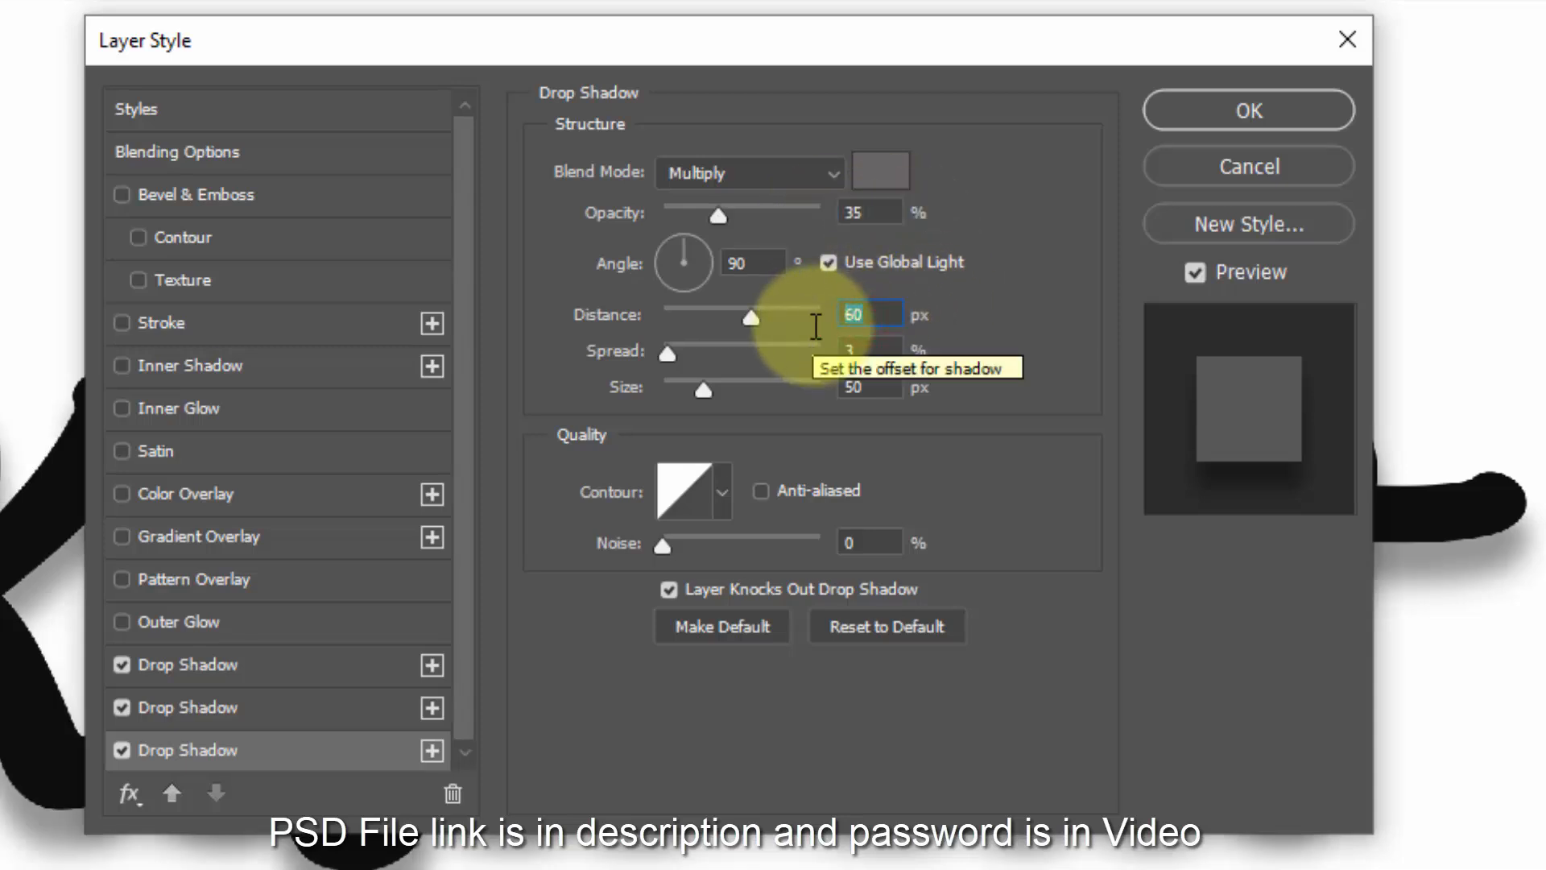
text(45)
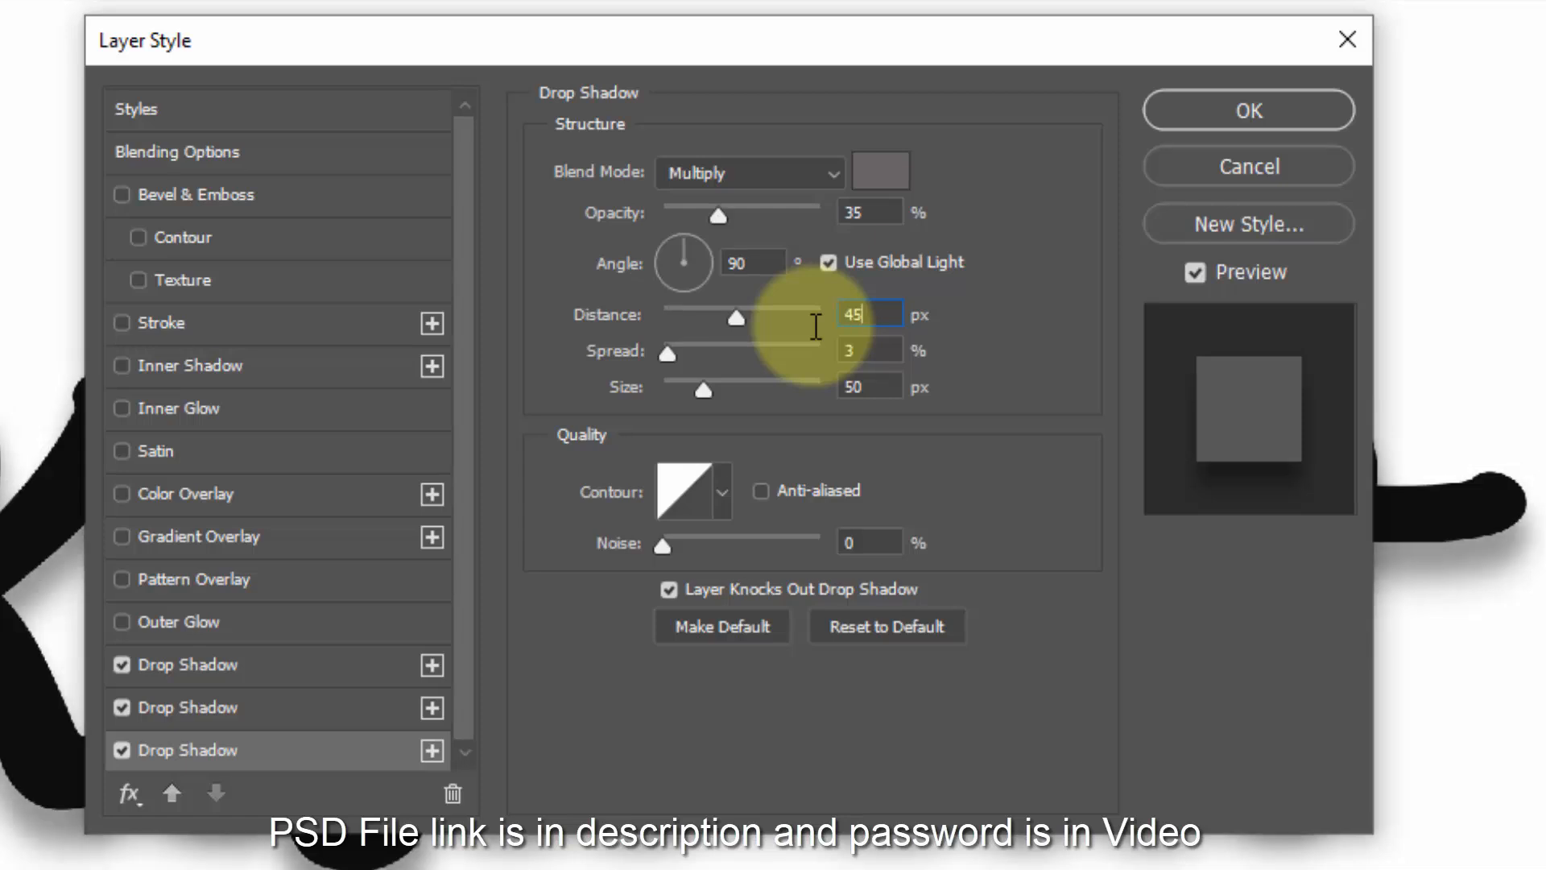
click(874, 386)
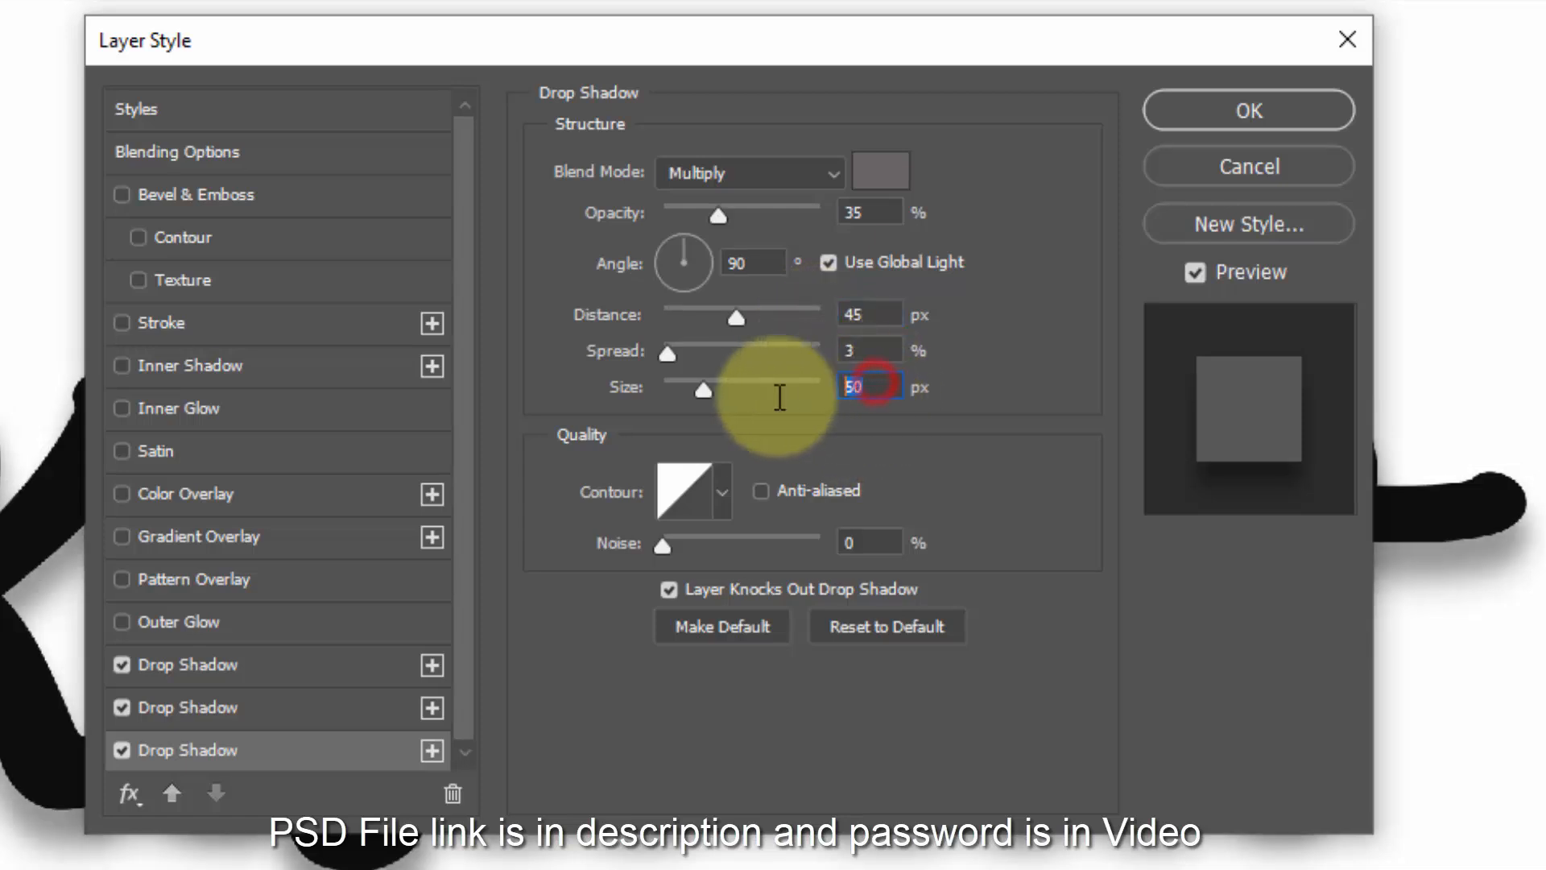
text(40)
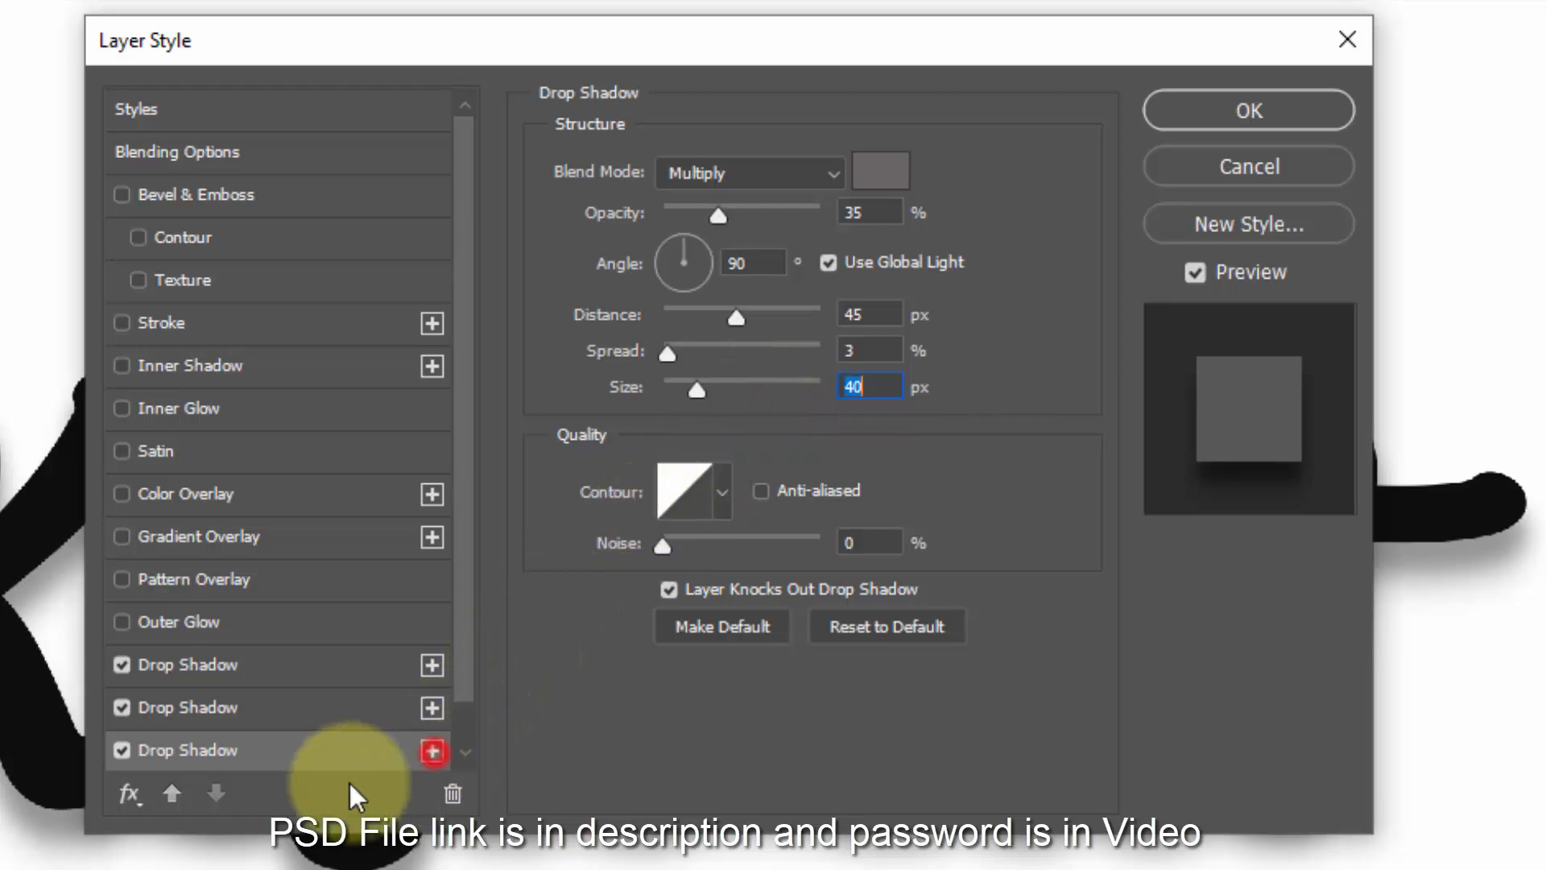
Step: Add a fourth drop shadow with 45% opacity, 30 px distance, 2% spread and 25 px size
click(303, 771)
scroll(302, 772, down, 1)
click(314, 746)
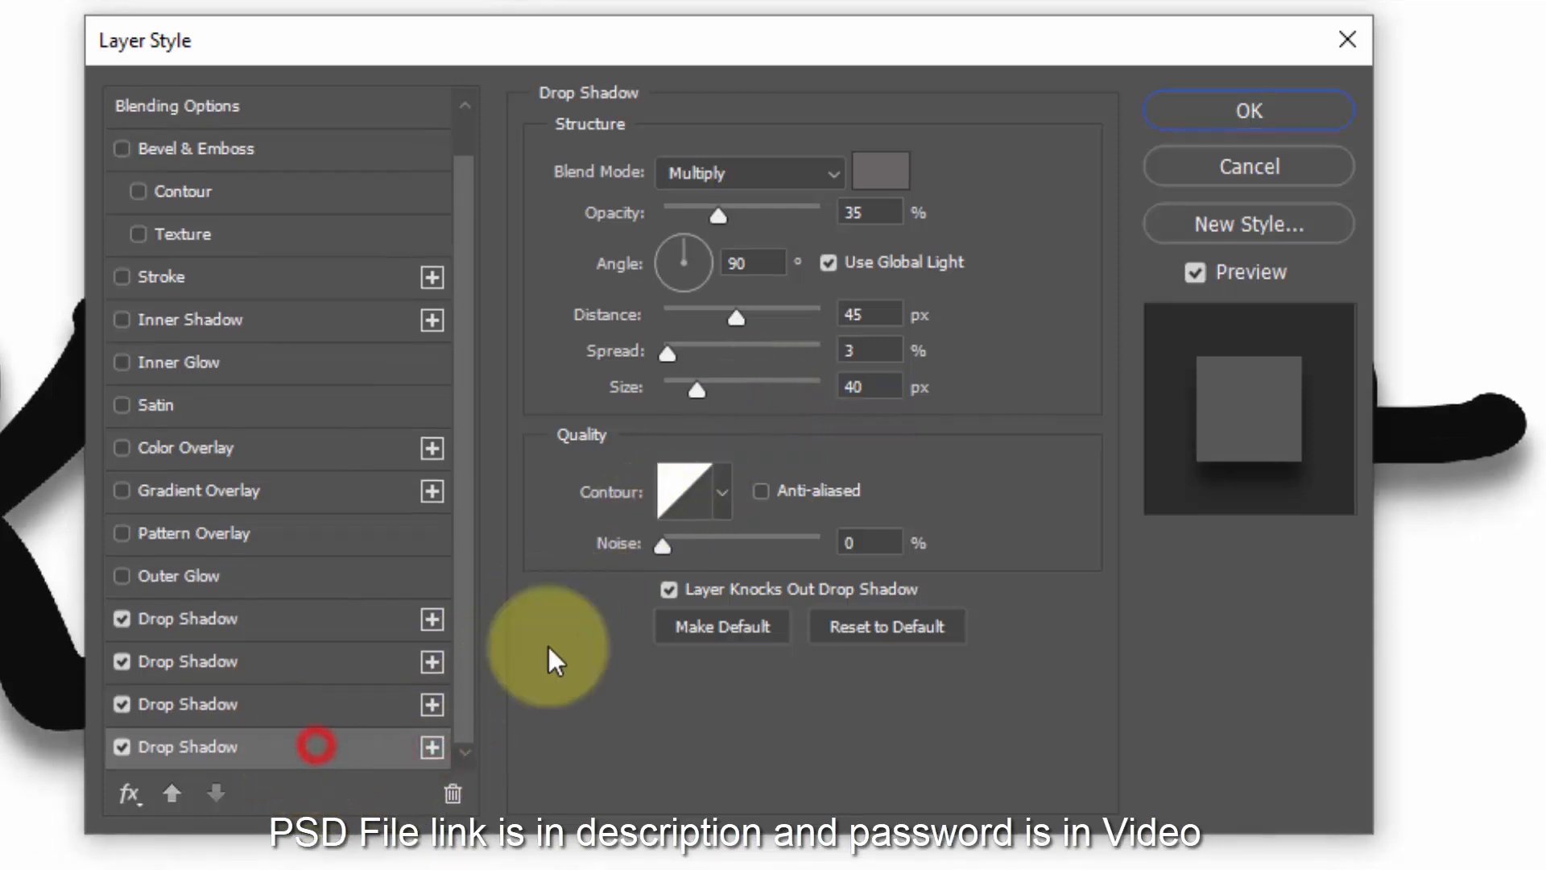
click(880, 214)
drag(881, 214, 785, 223)
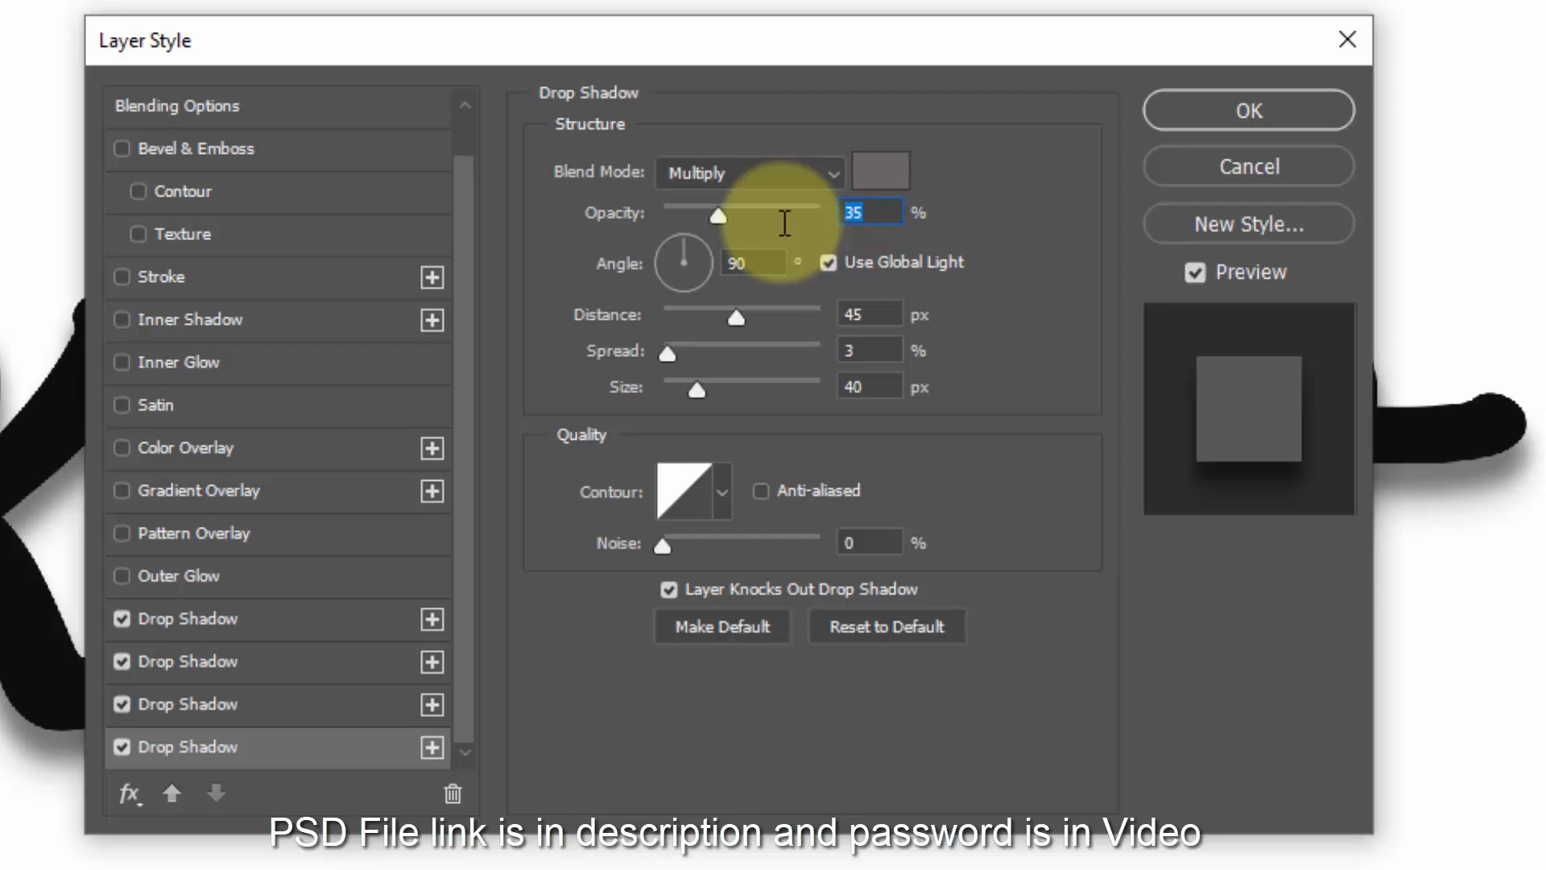
text(45)
click(753, 263)
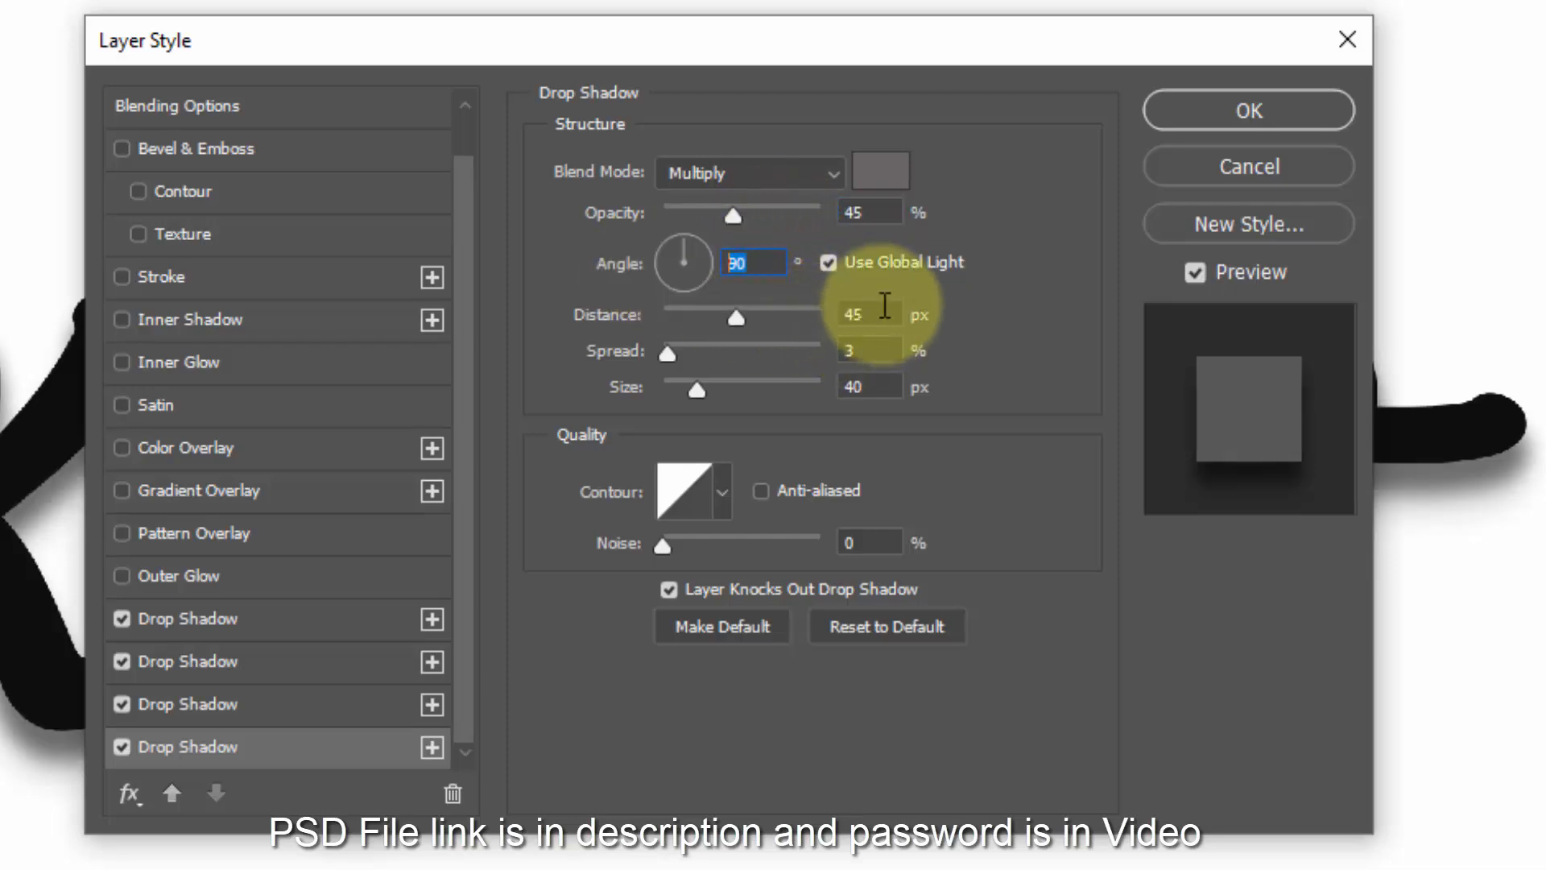
drag(883, 312, 773, 318)
text(30)
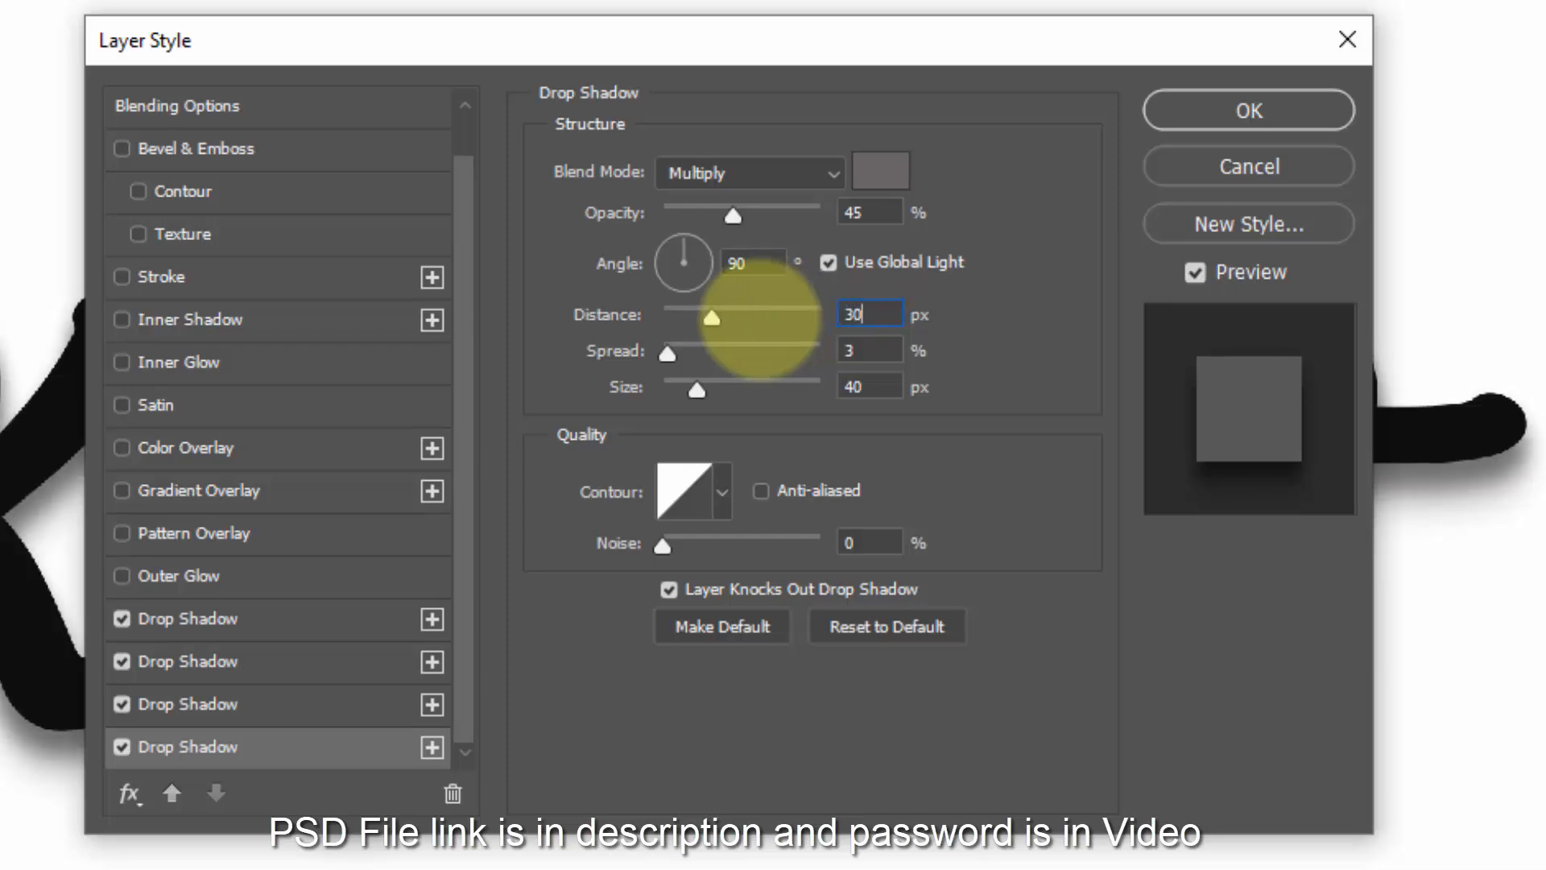
drag(882, 348, 707, 404)
text(2)
text(25)
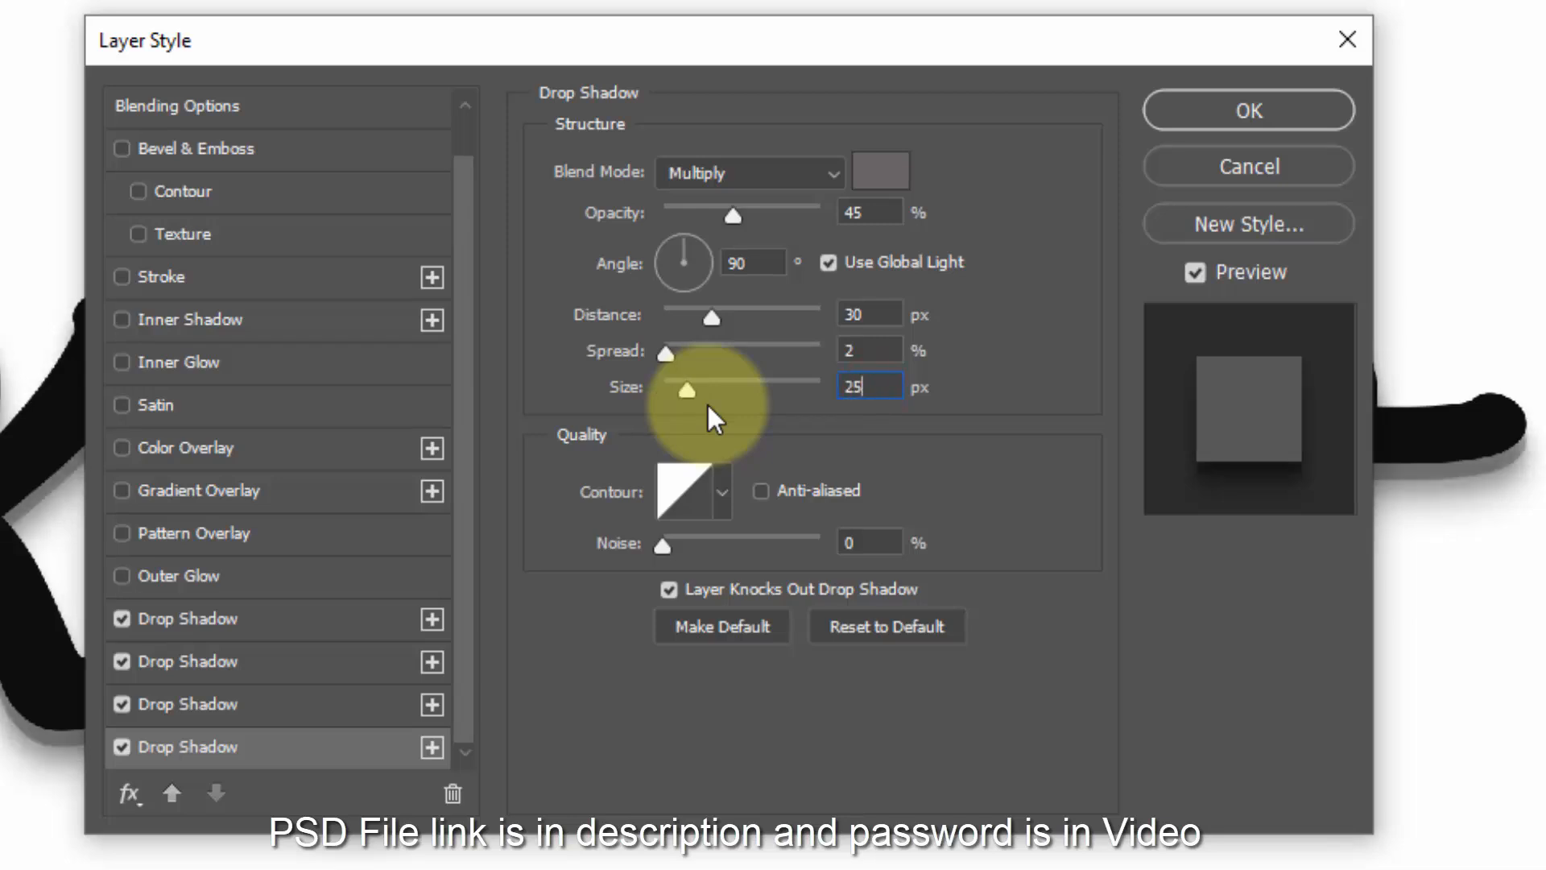
Step: Add a fifth drop shadow with 55% opacity, 20 px distance, 1% spread and 15 px size
click(432, 745)
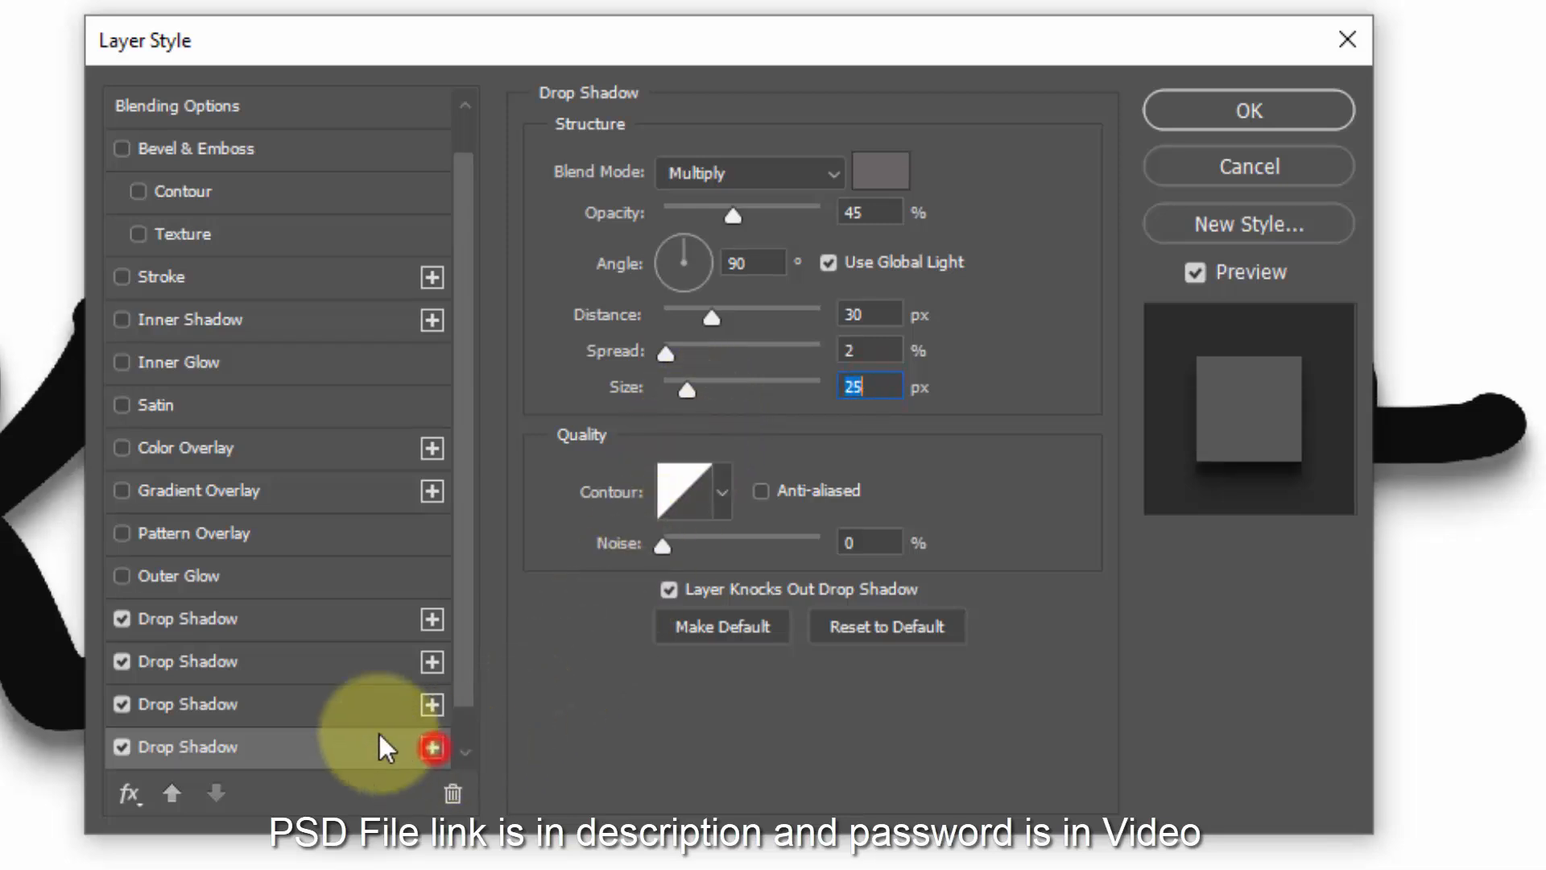
click(321, 754)
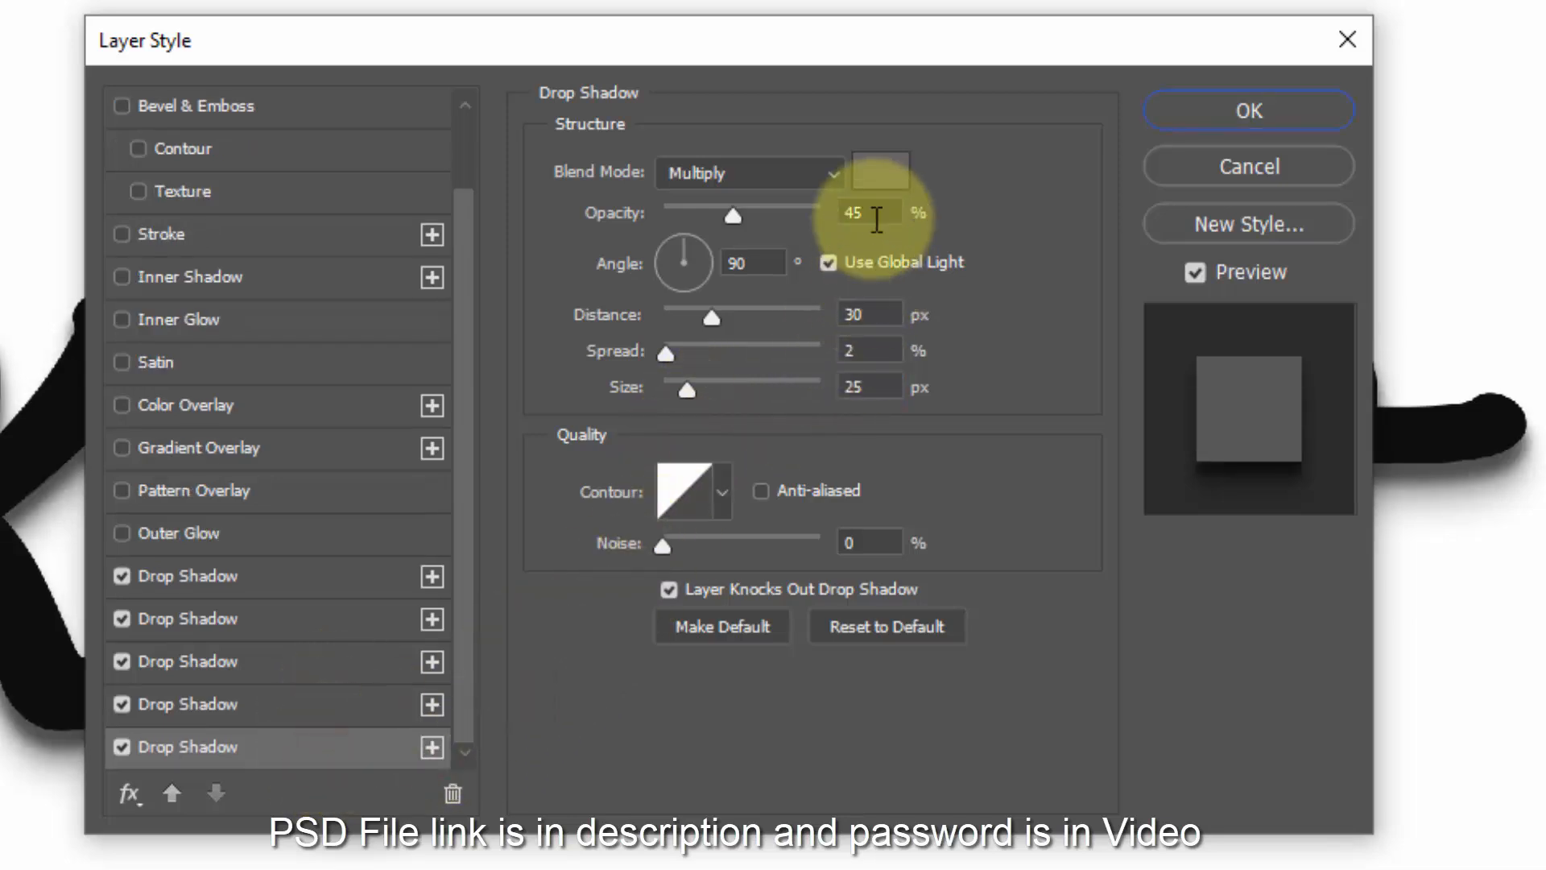
drag(873, 214, 803, 216)
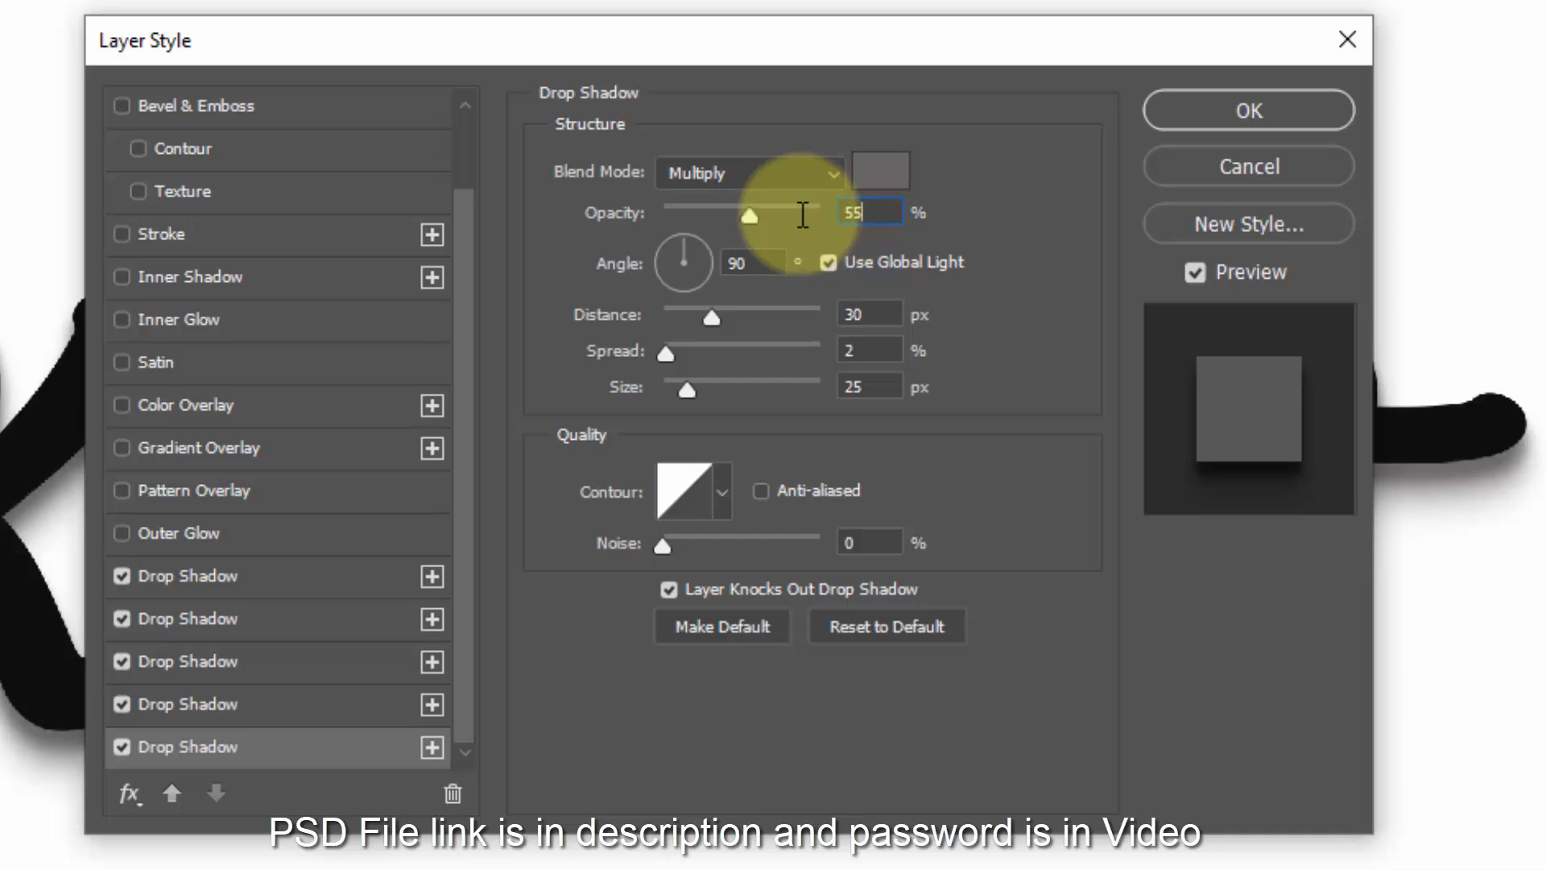
text(55)
drag(874, 314, 788, 317)
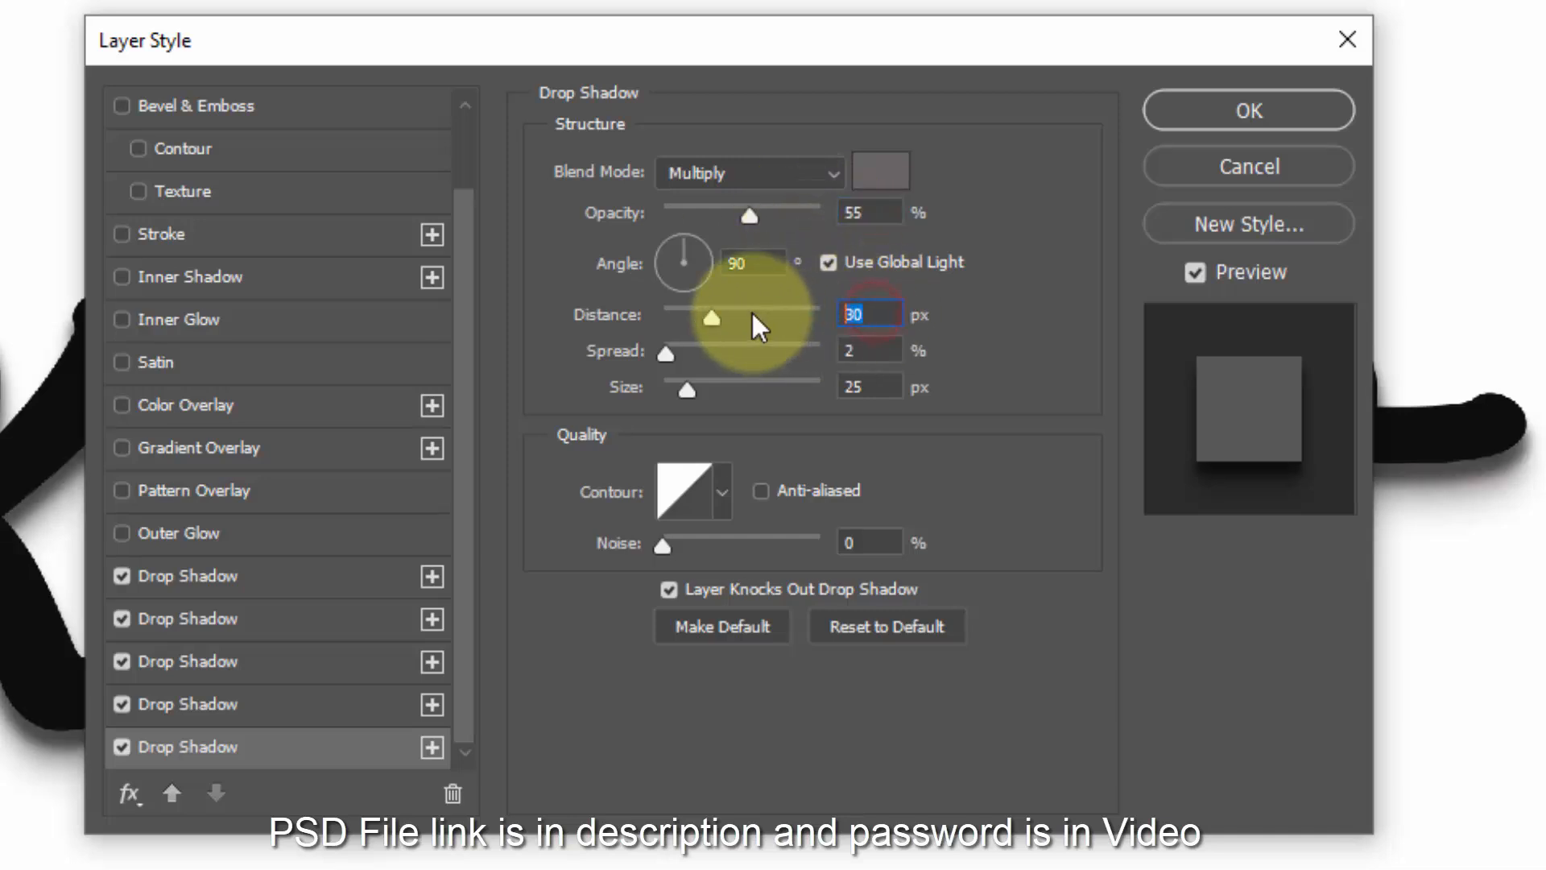
text(20)
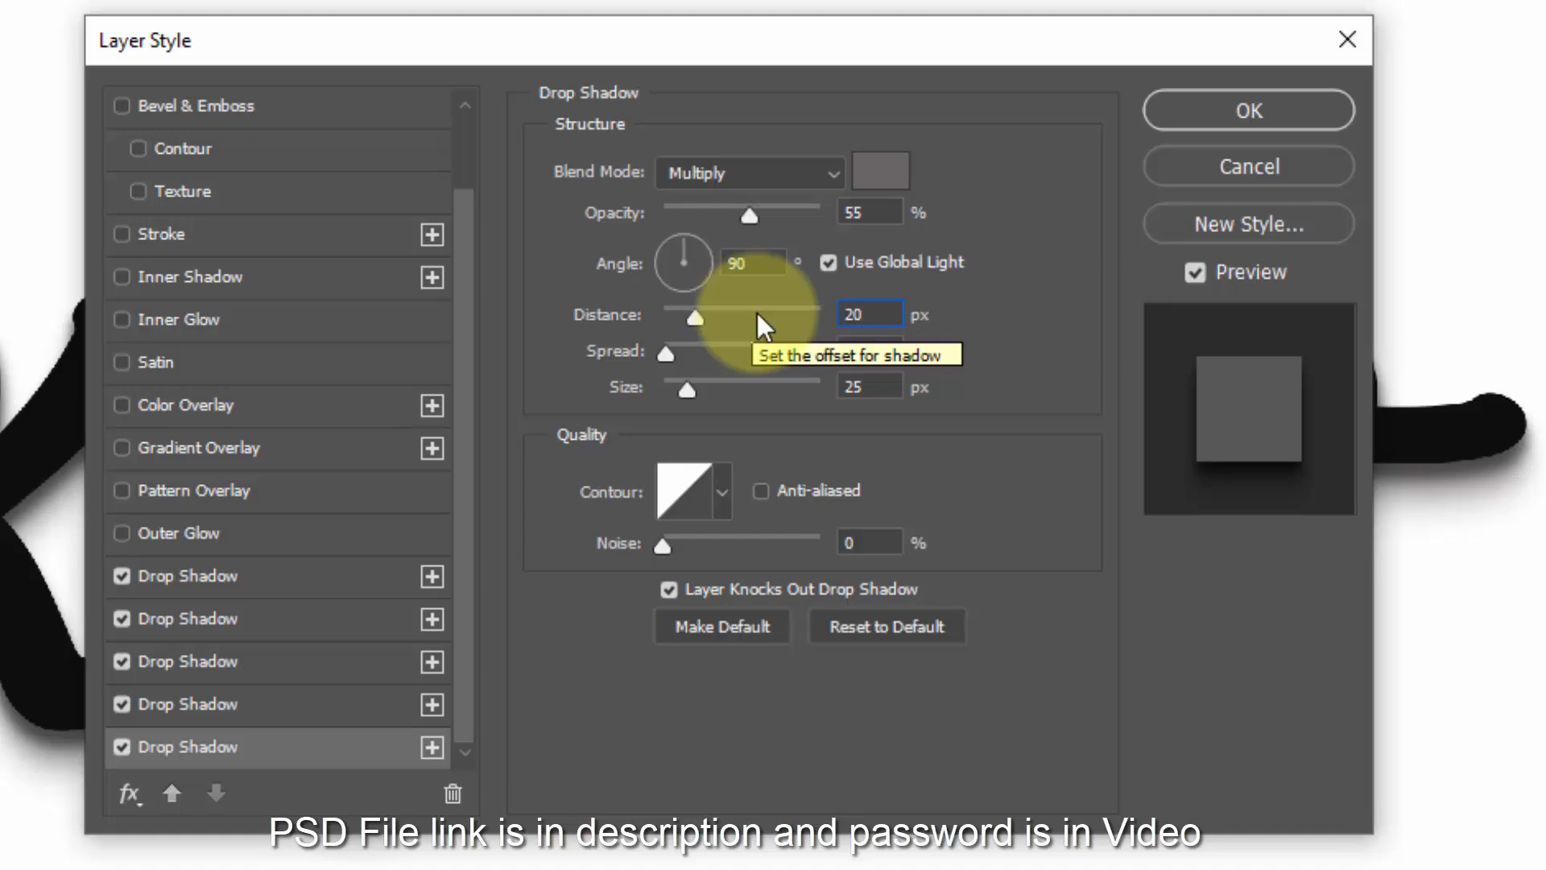
drag(875, 352, 740, 391)
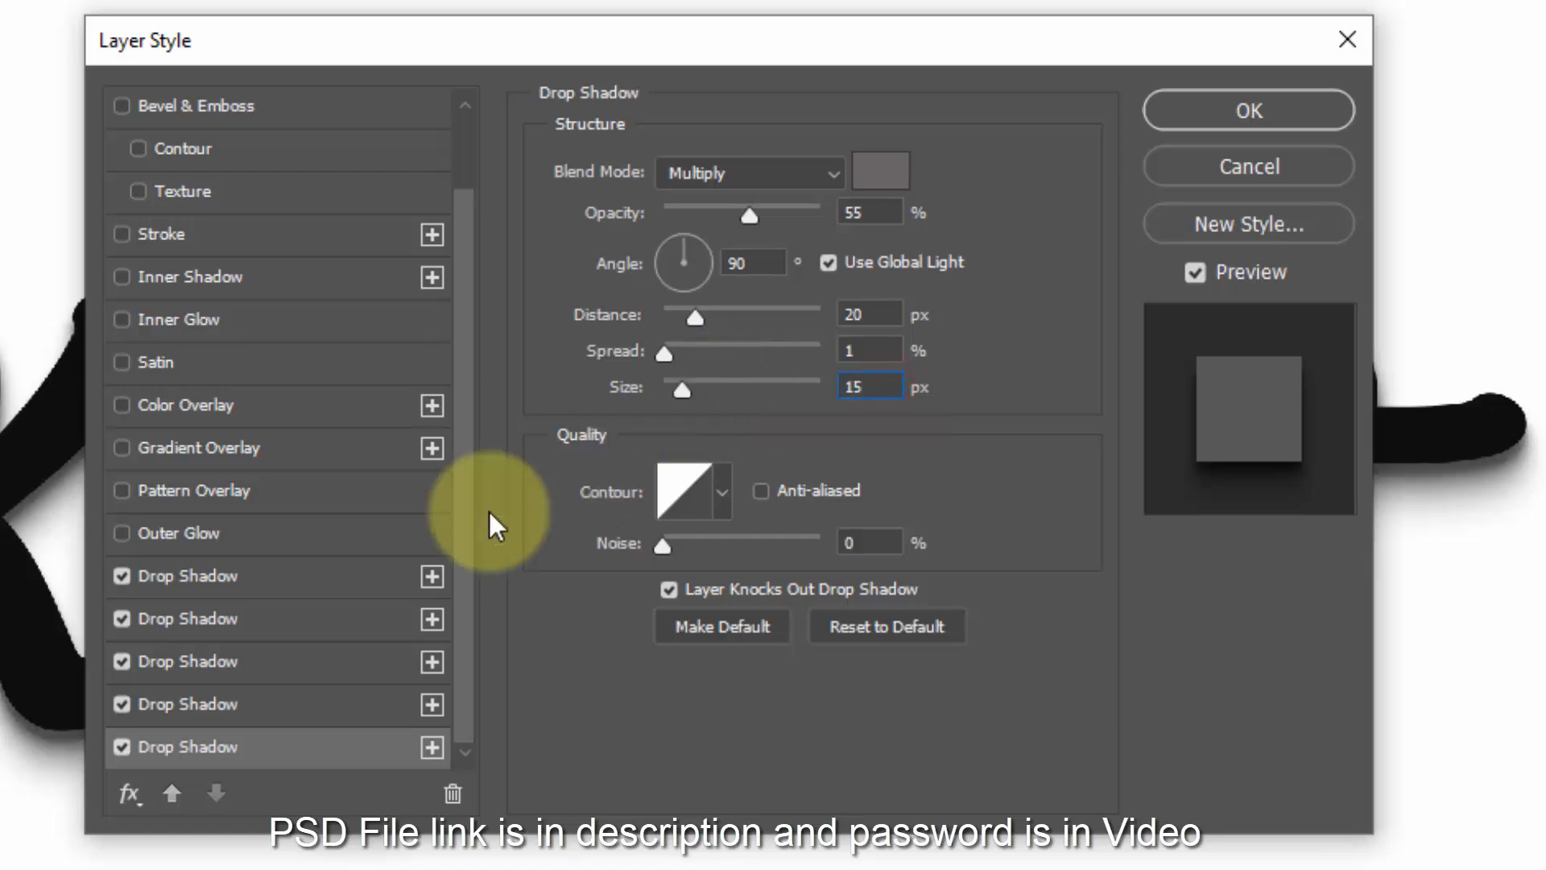
Step: Add a sixth drop shadow with 65% opacity, 12 px distance, 0% spread and 10 px size, and apply the layer style
click(430, 749)
click(319, 742)
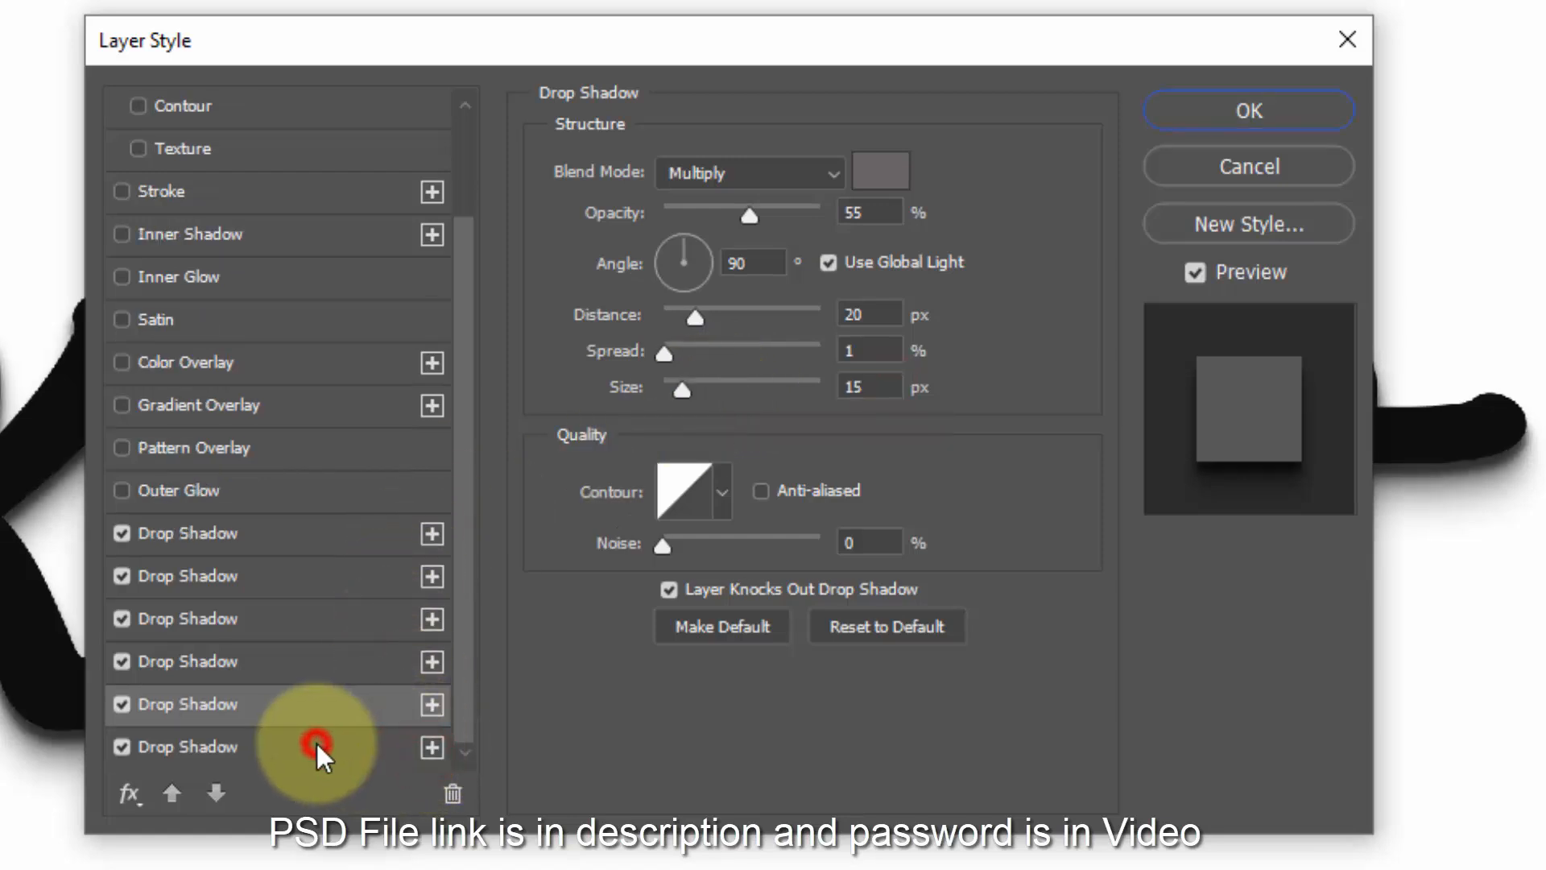
drag(886, 213, 675, 219)
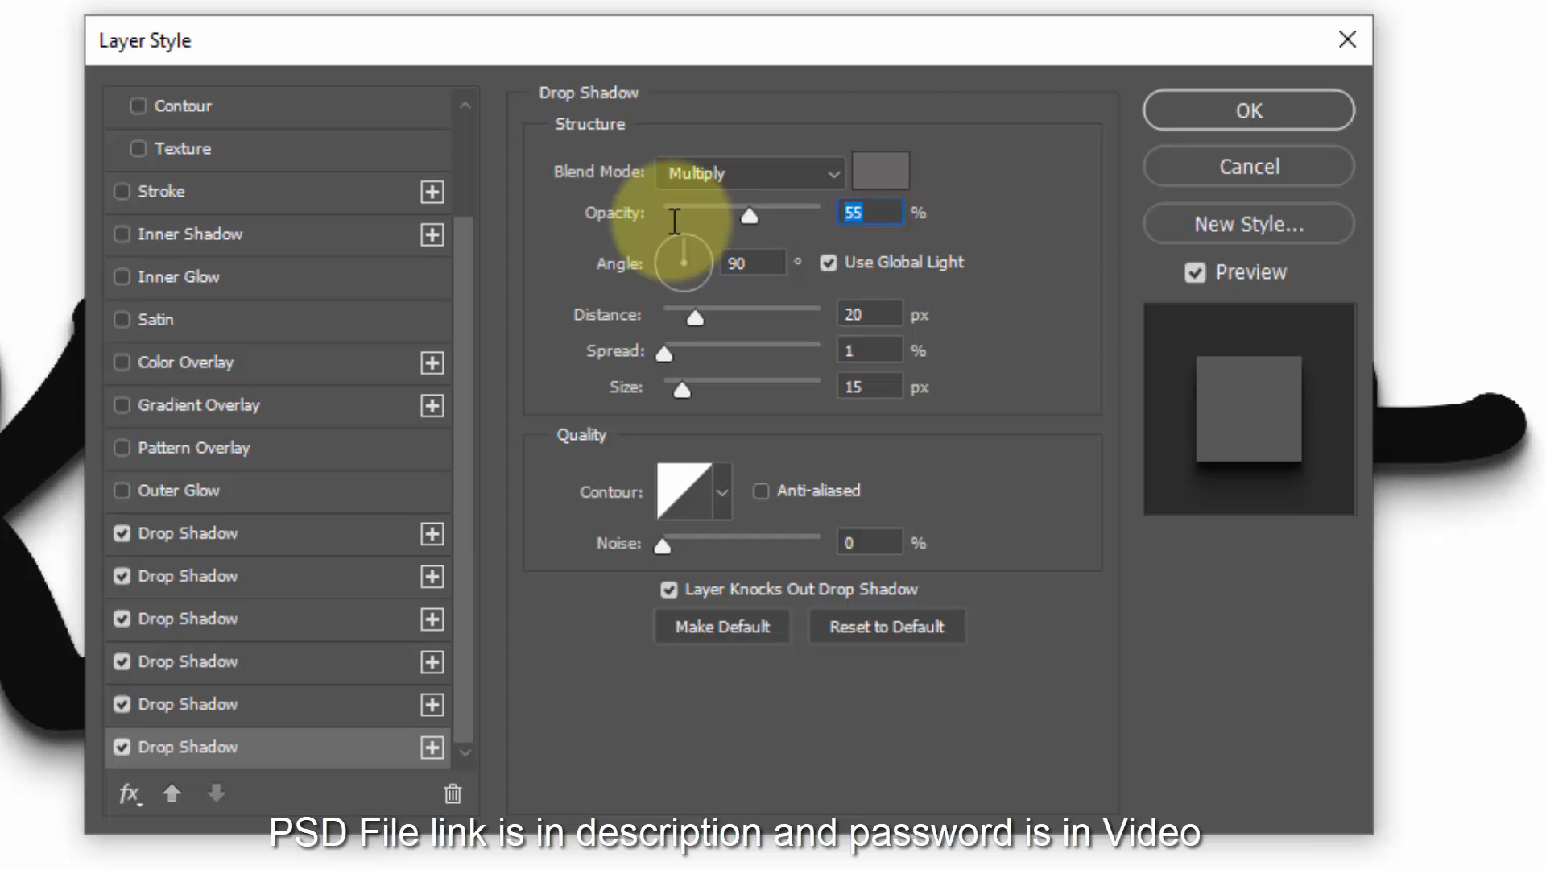
text(65)
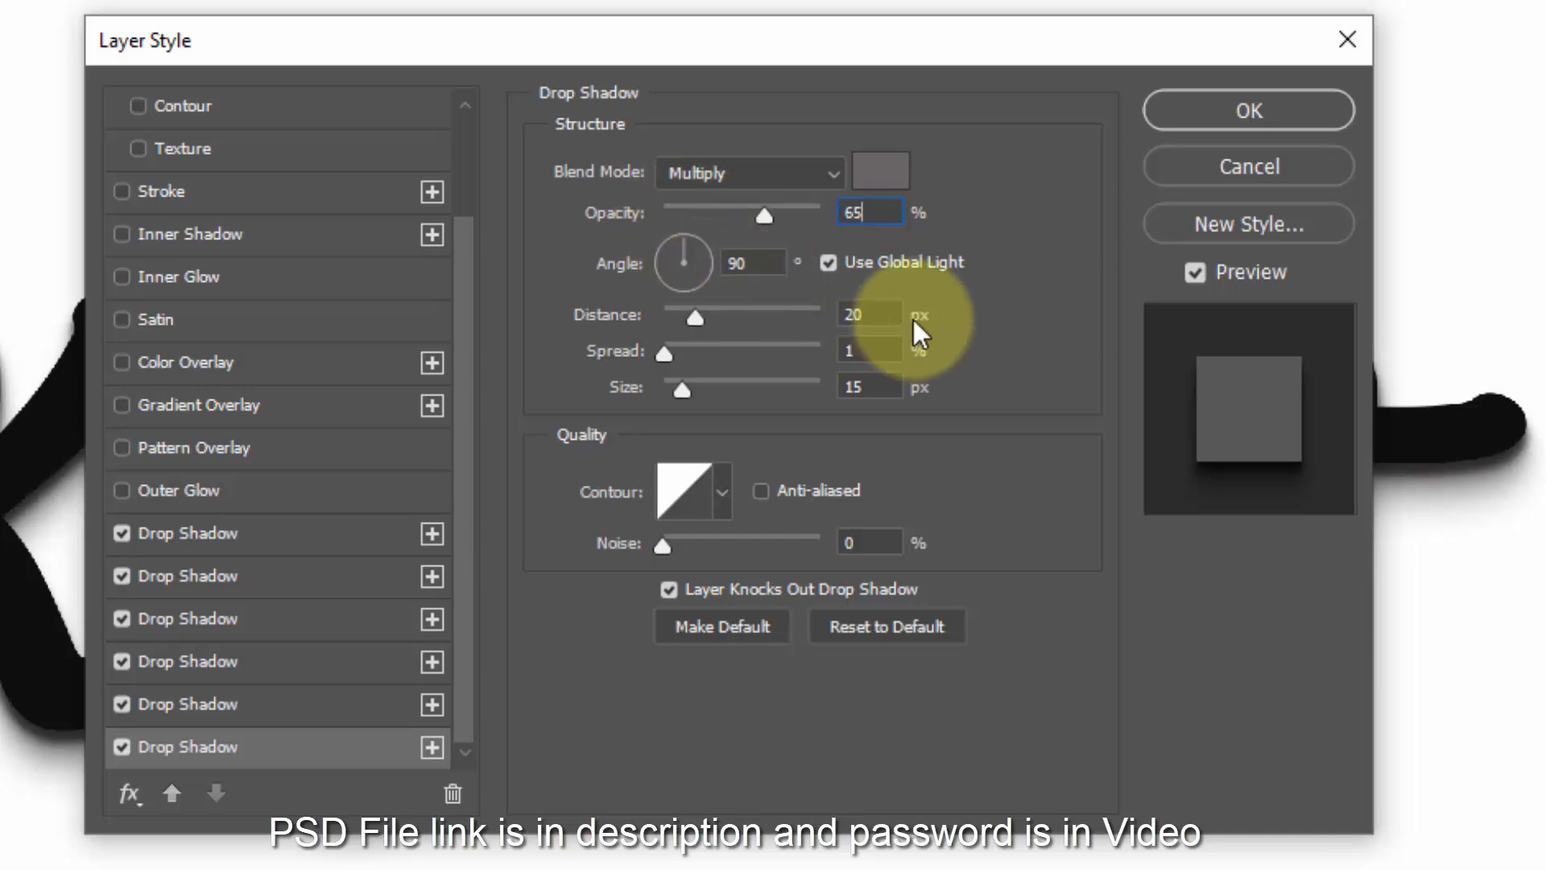
drag(878, 313, 735, 323)
text(12)
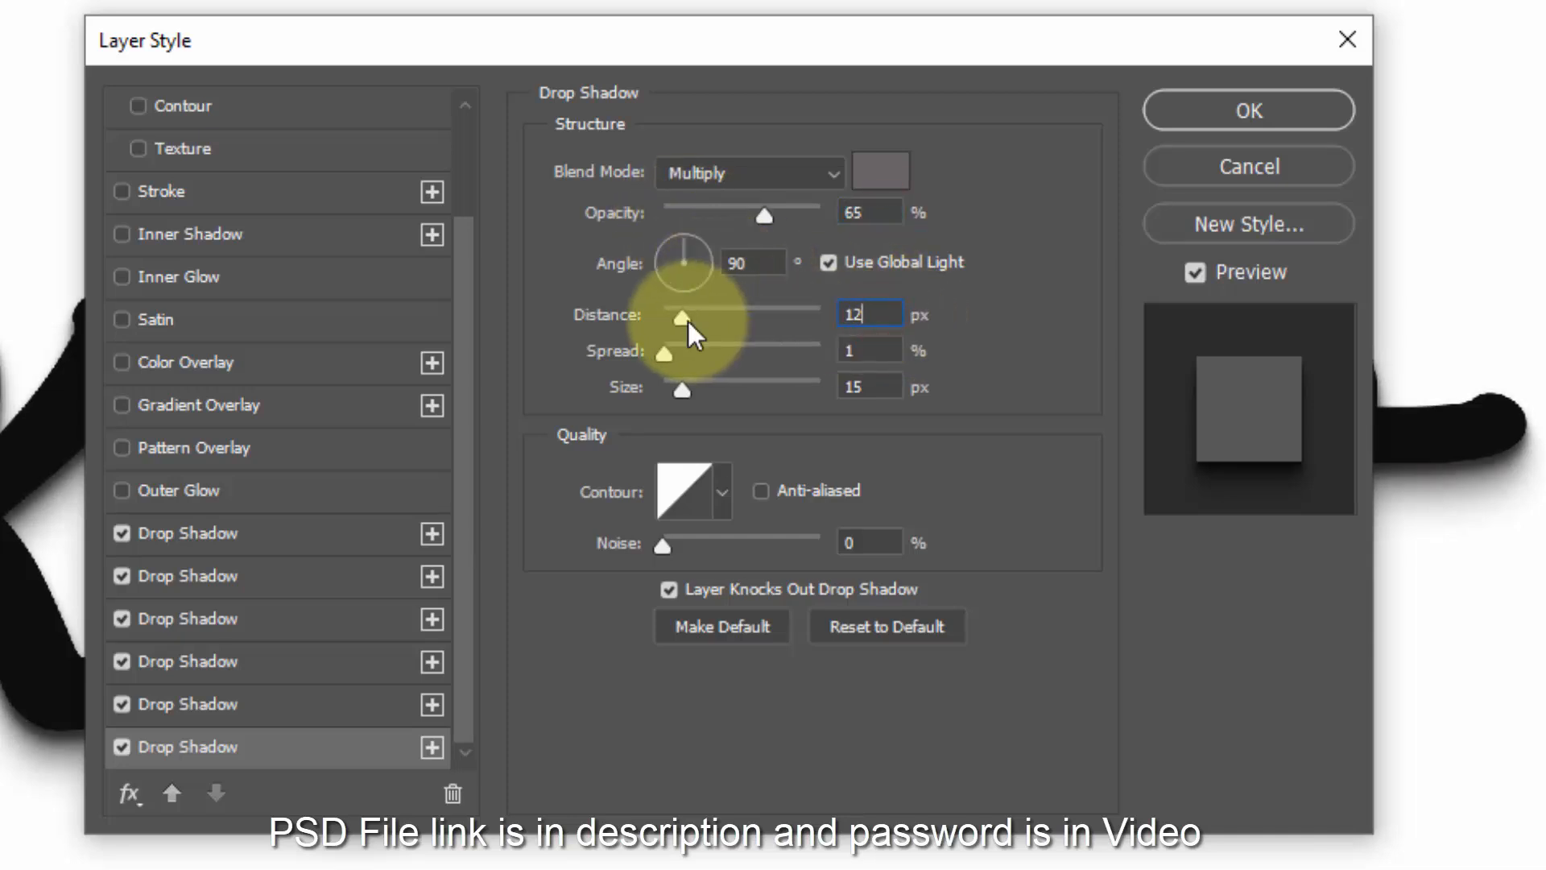
drag(861, 348, 614, 389)
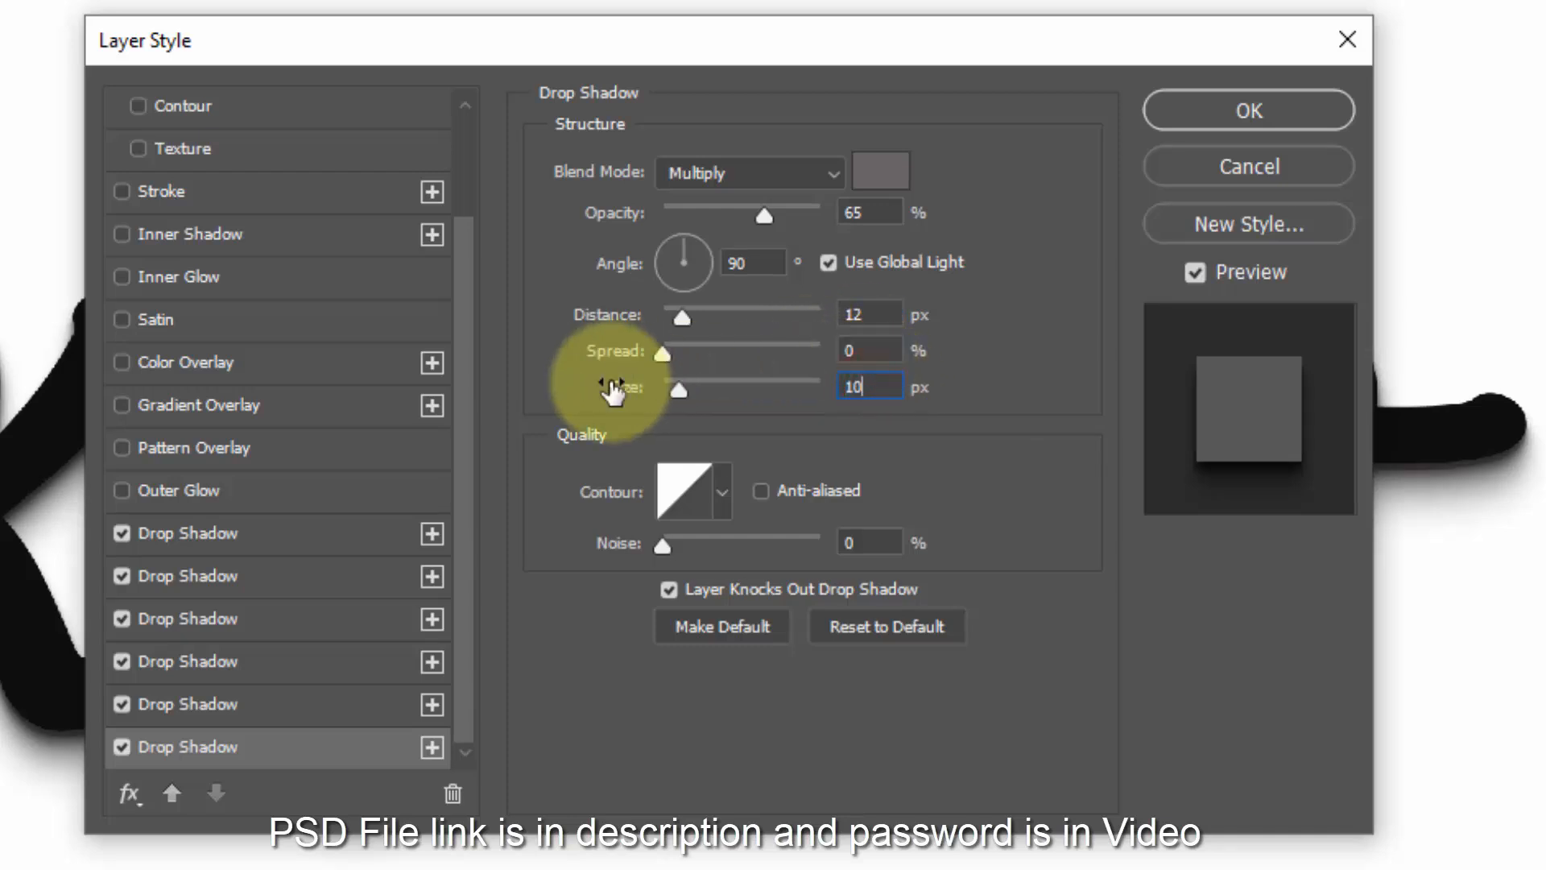
text(10)
click(1224, 119)
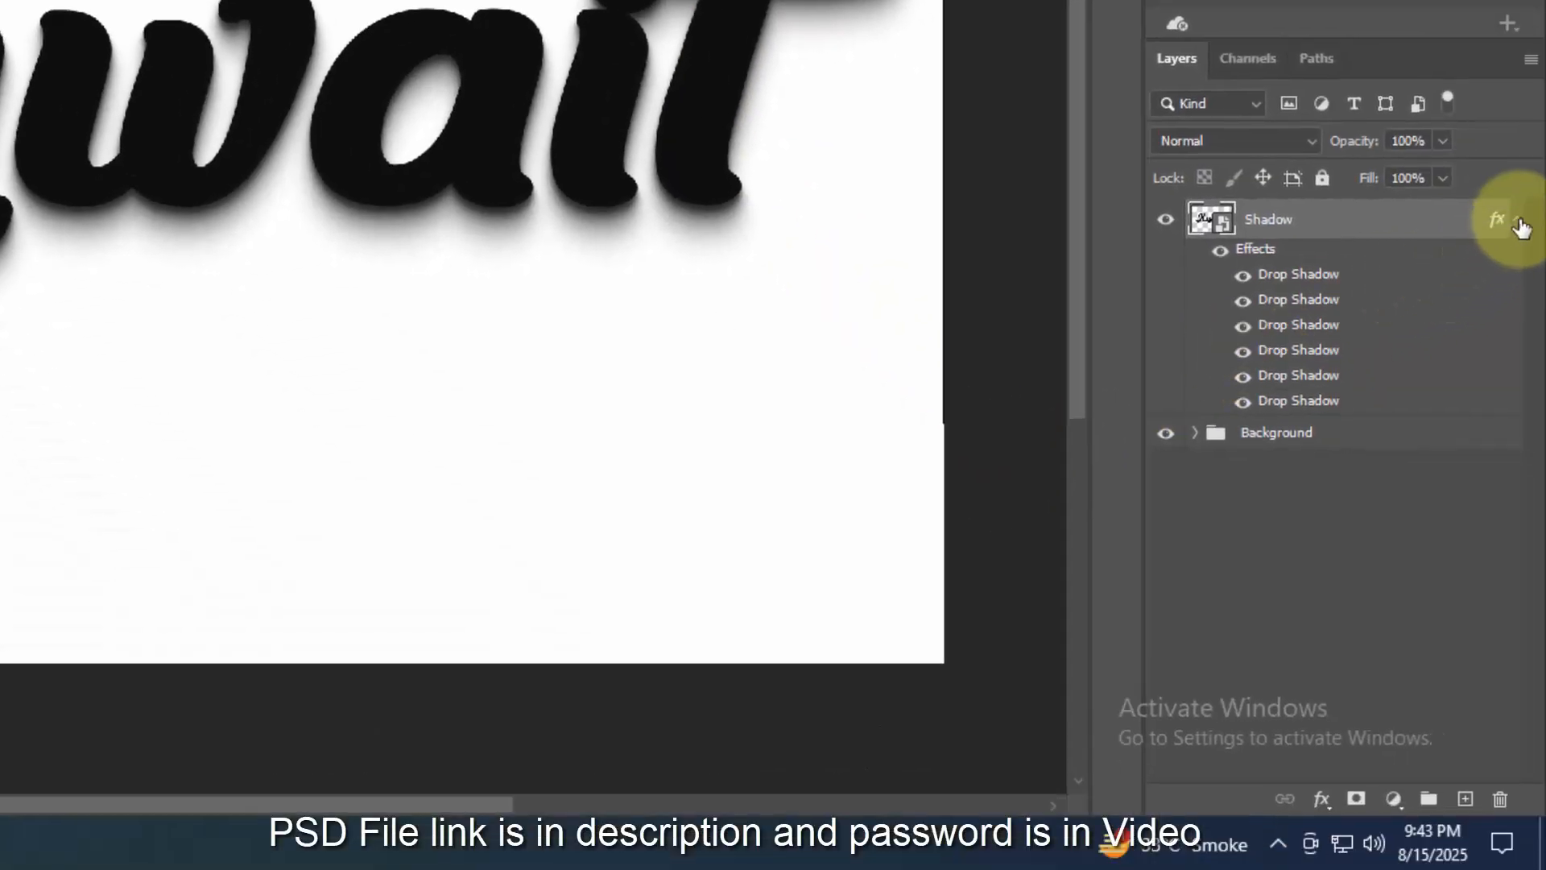
Step: Collapse the Shadow layer's effects list and put the layer into a new group named Shadow
click(1521, 224)
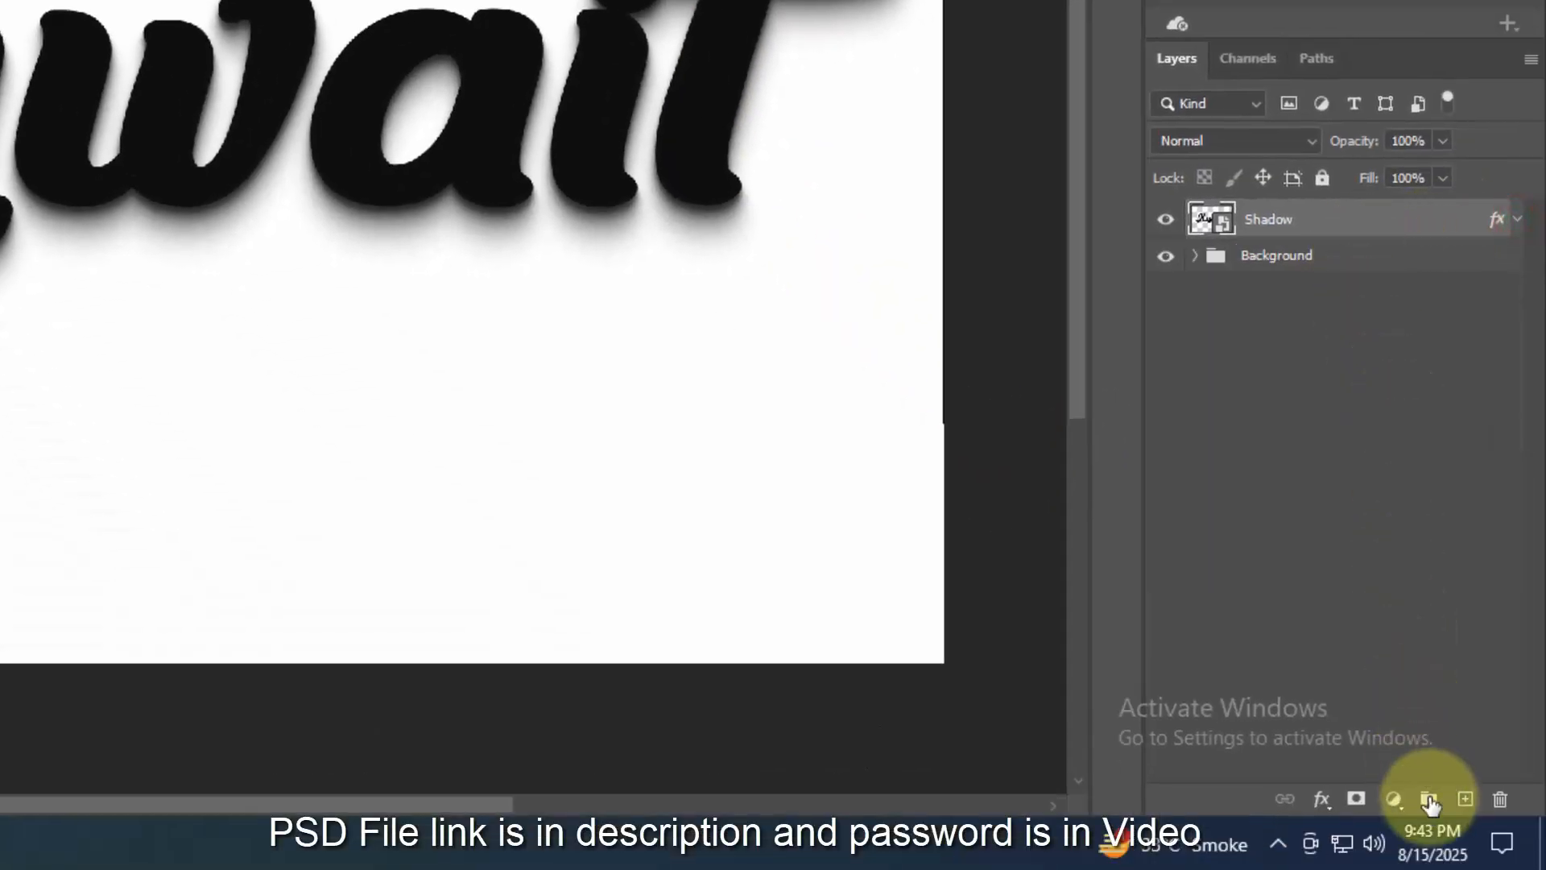
shift+click(1429, 800)
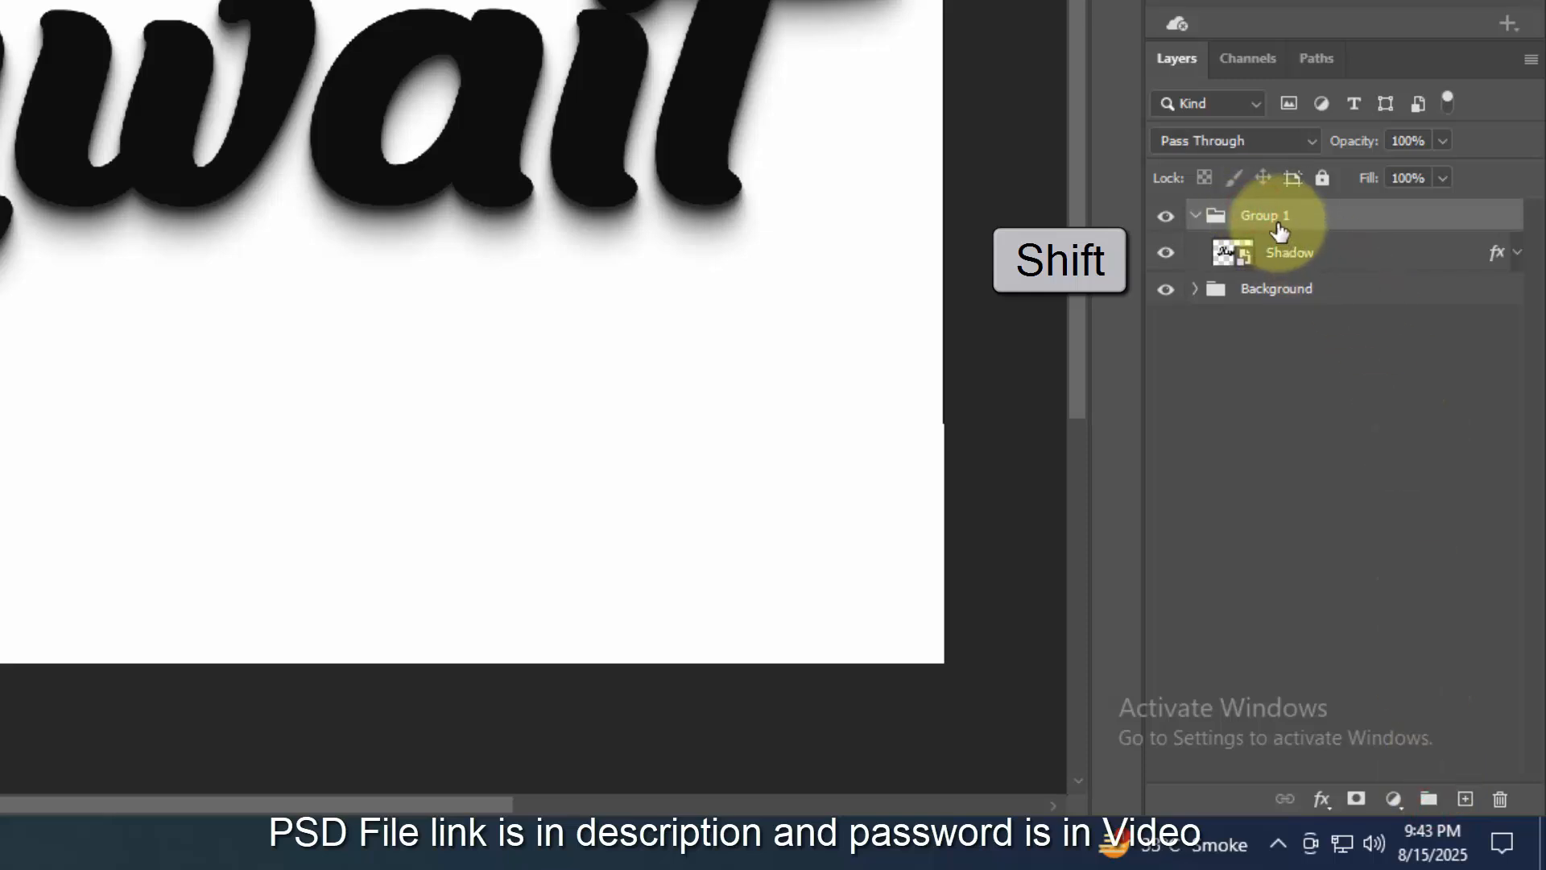
double_click(1276, 214)
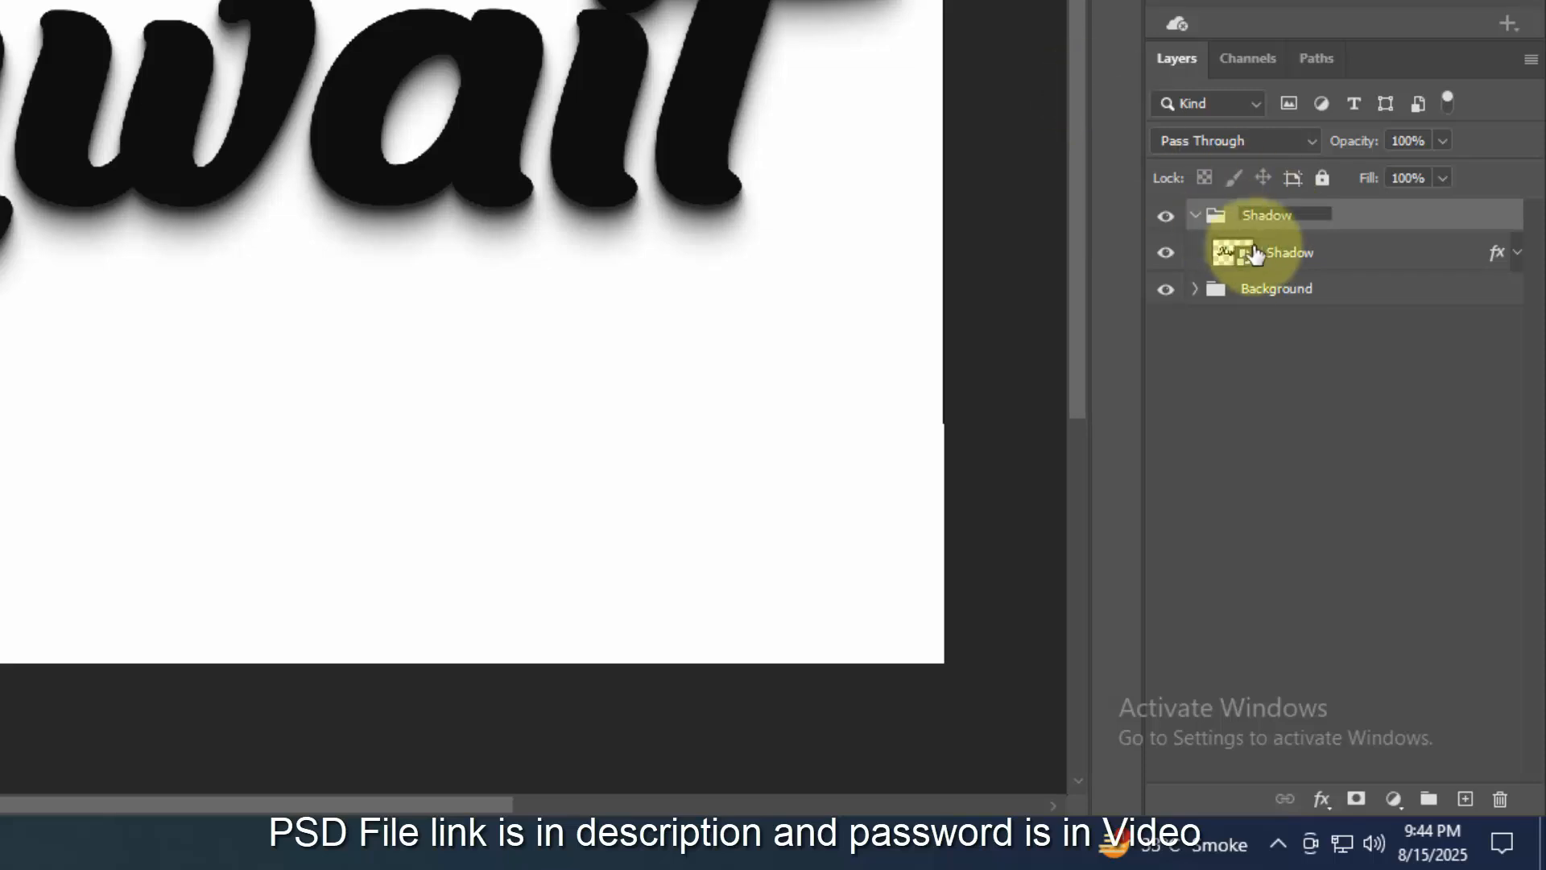
Step: Place a duplicate of the Shadow layer above the collapsed Shadow group and clear the copy's layer style
click(1323, 268)
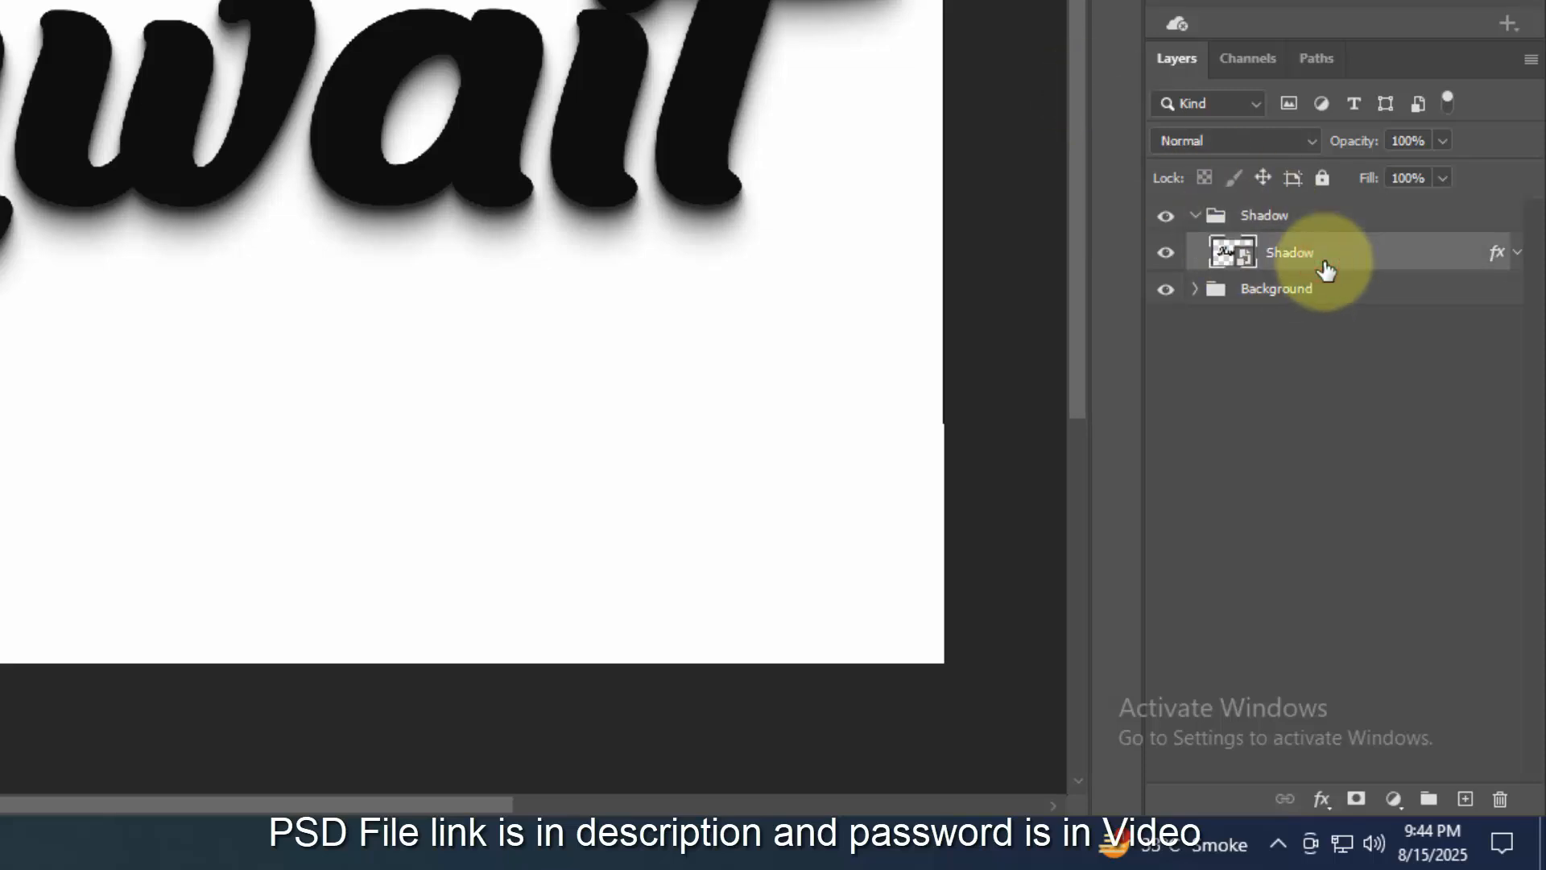
key(ctrl+j)
drag(1324, 262, 1306, 207)
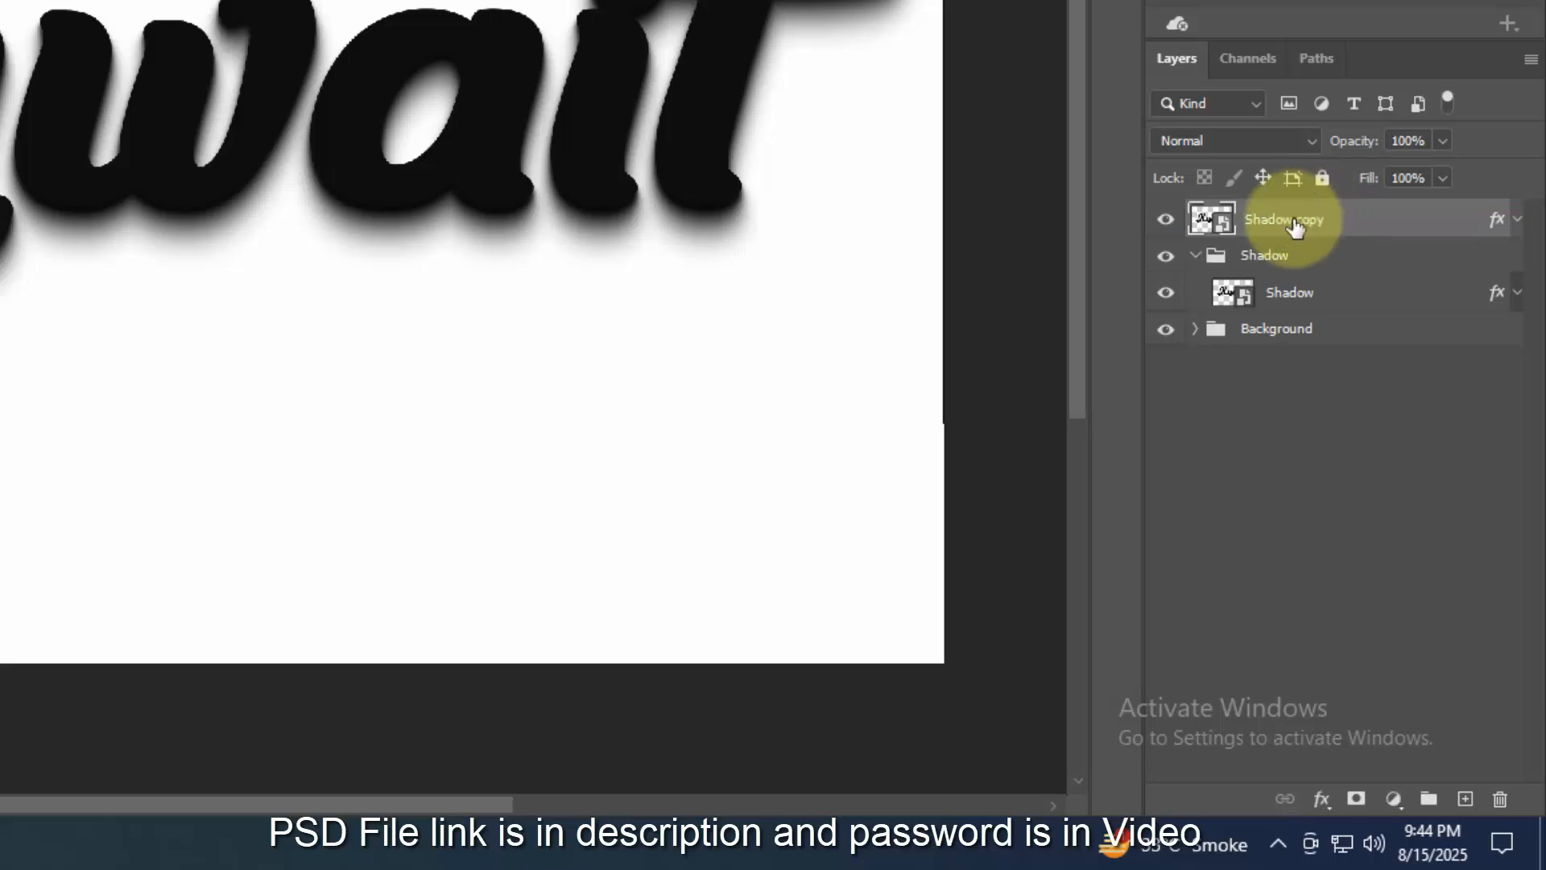
click(1195, 258)
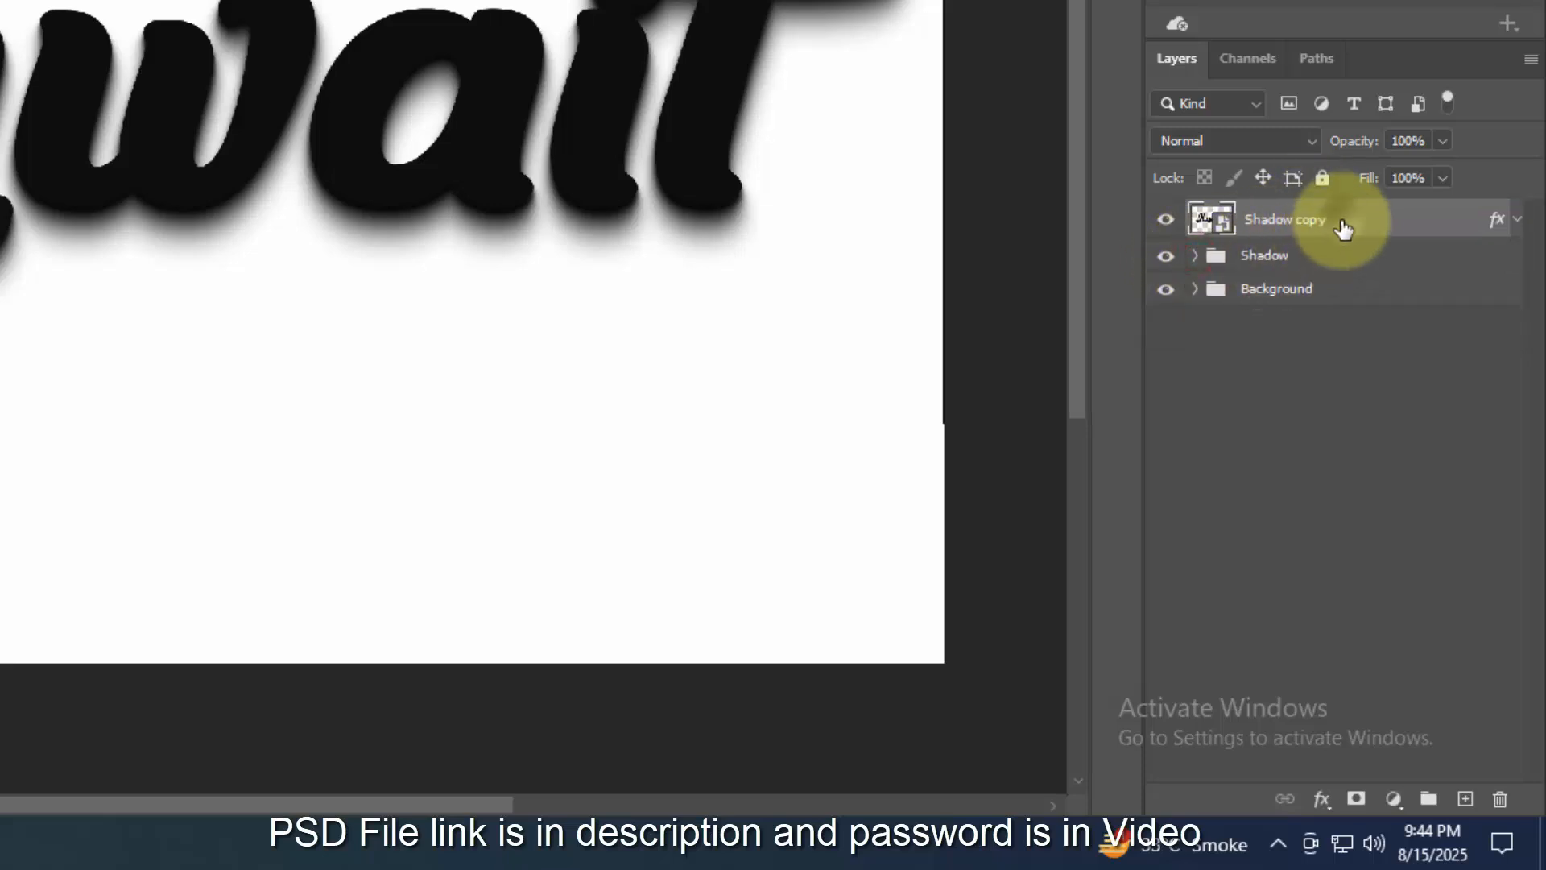
right_click(1343, 230)
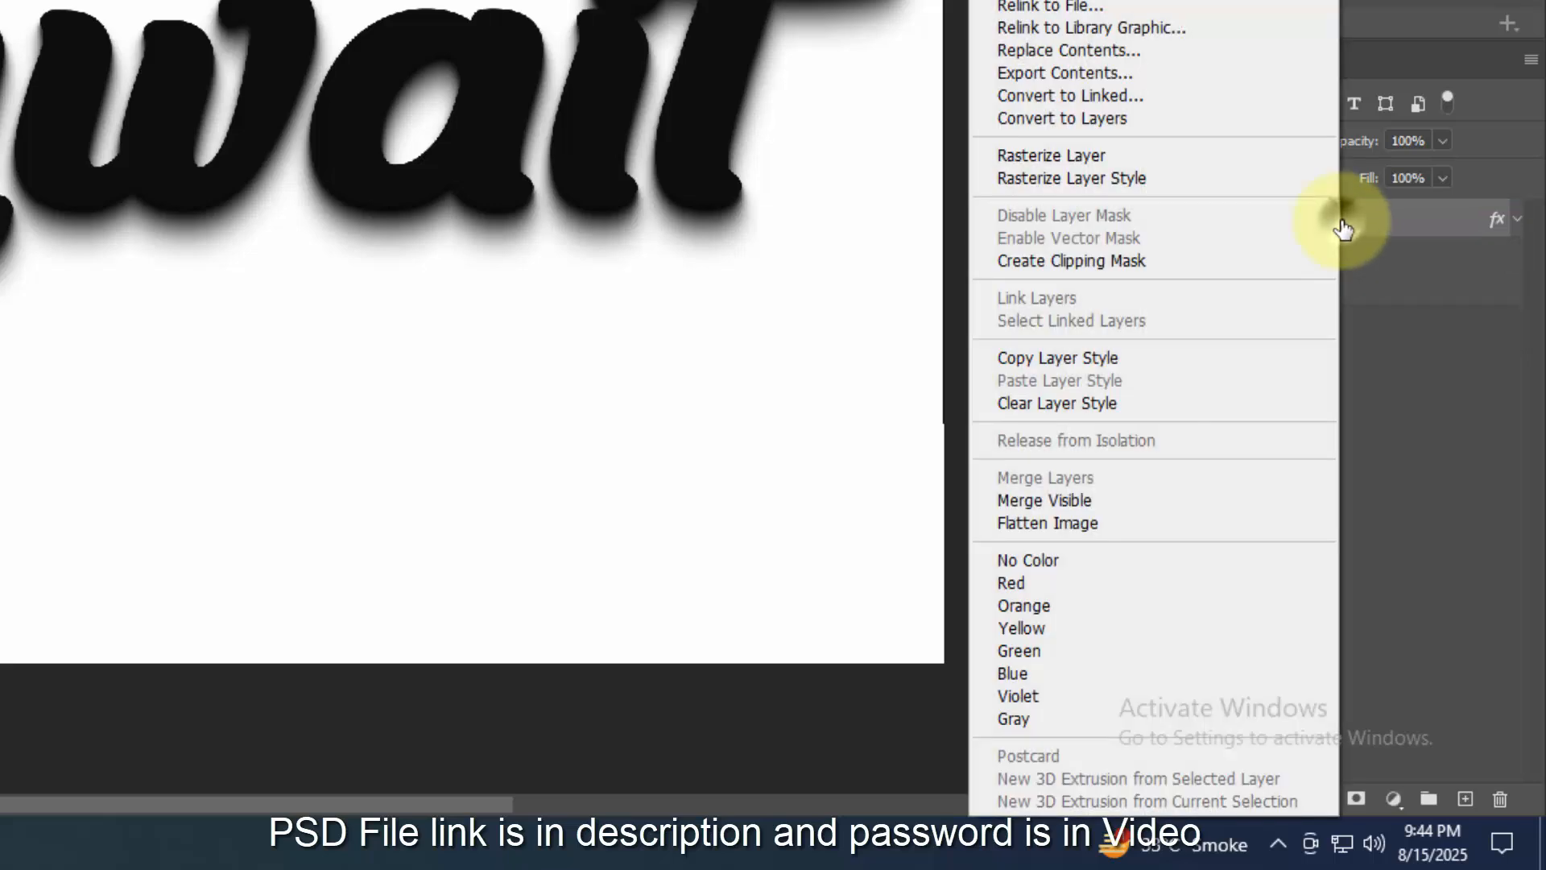
click(1127, 404)
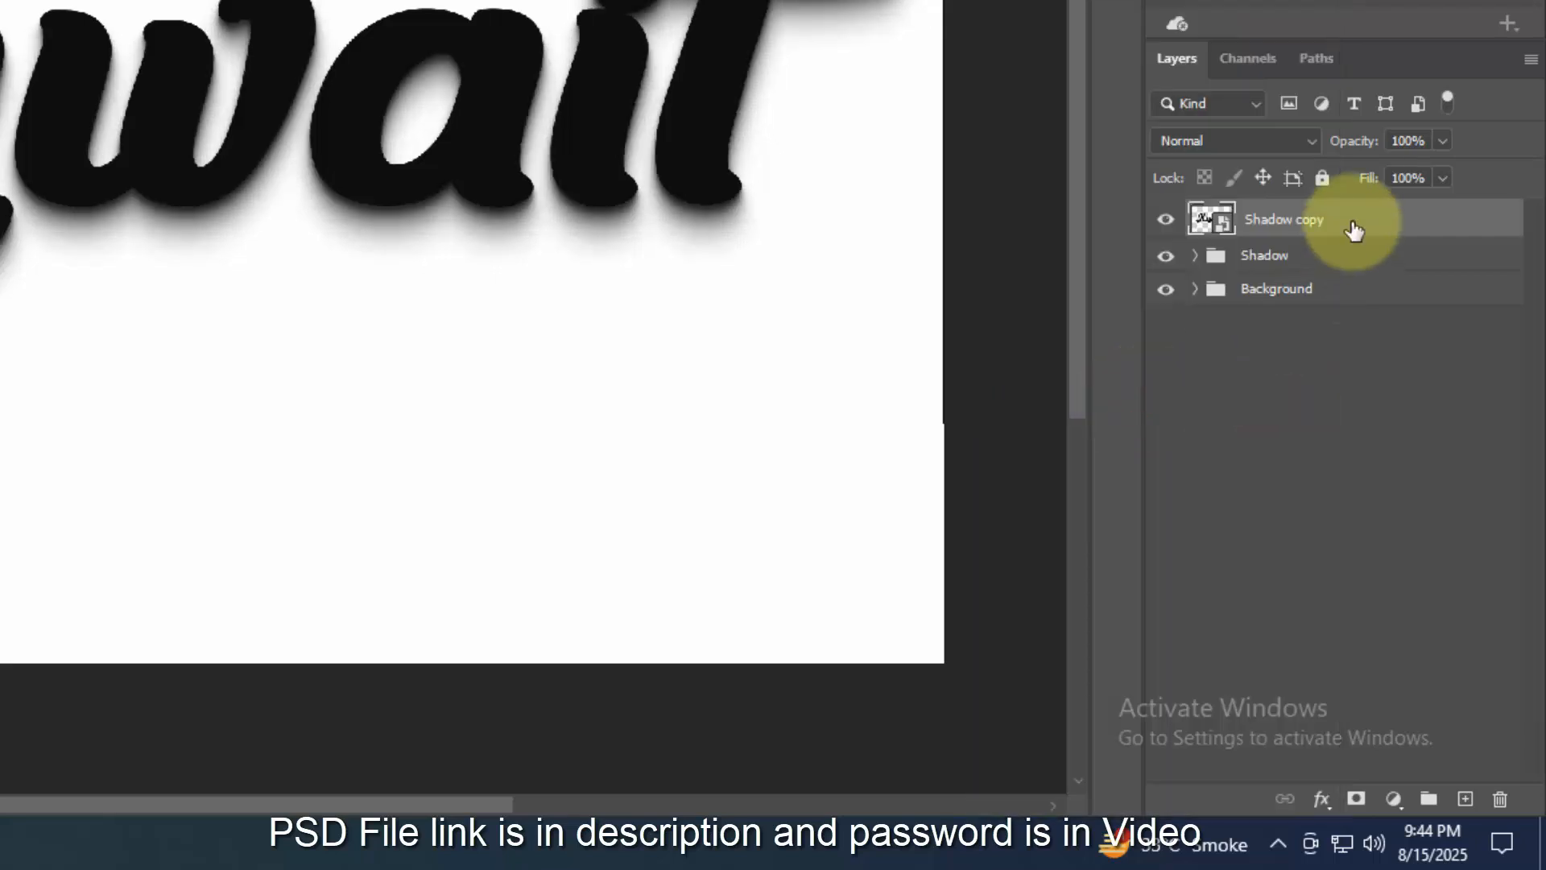
Step: Add a Bevel & Emboss effect to the Shadow copy layer with a depth of 428%
click(1321, 798)
click(1379, 524)
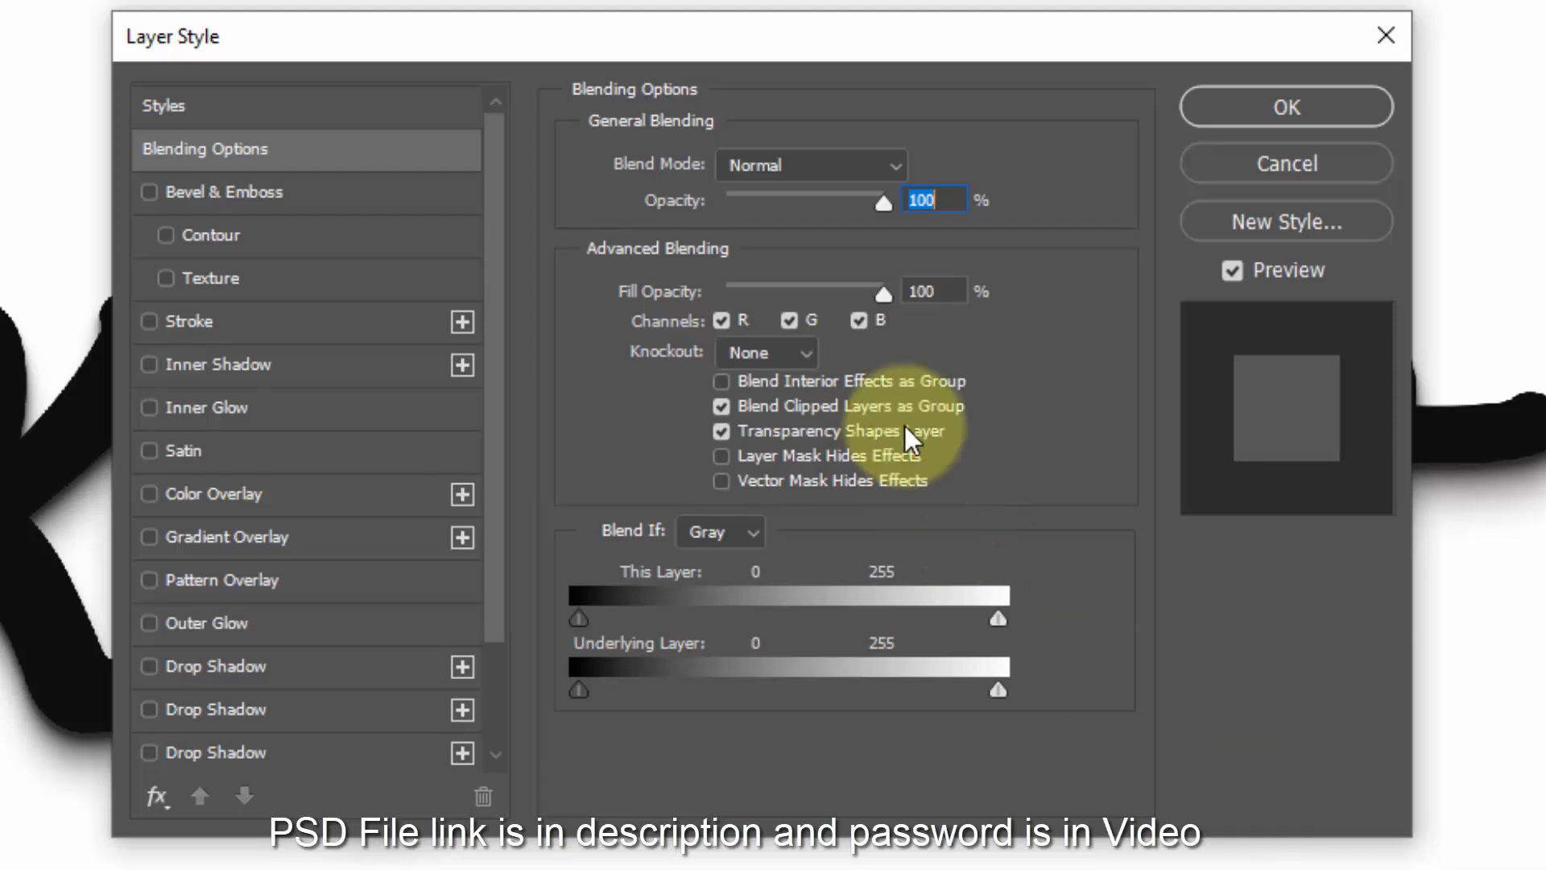
click(938, 291)
click(288, 192)
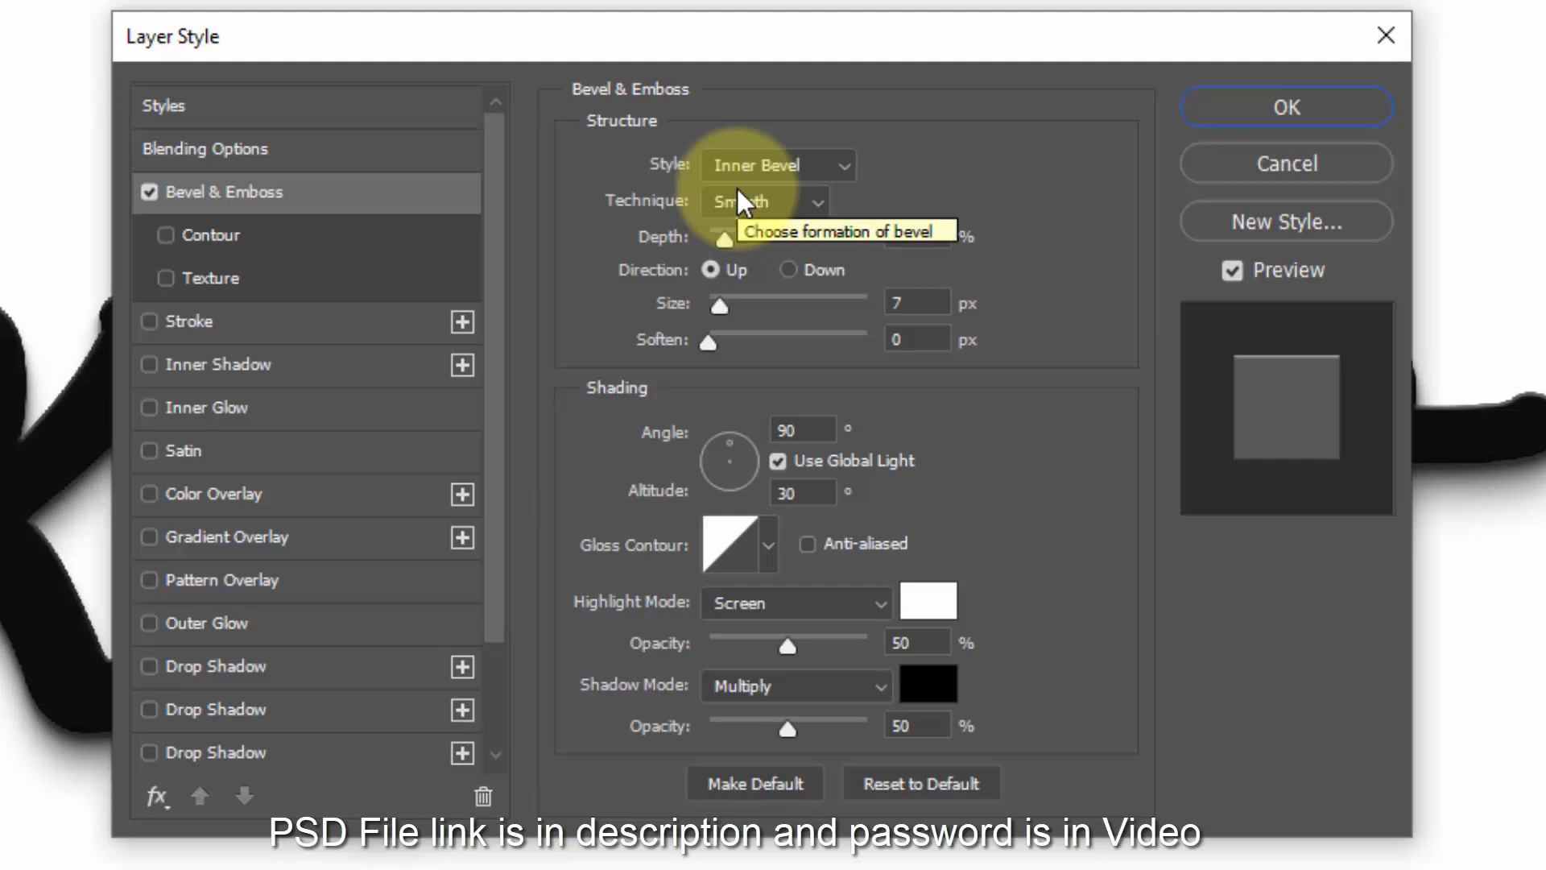
click(933, 235)
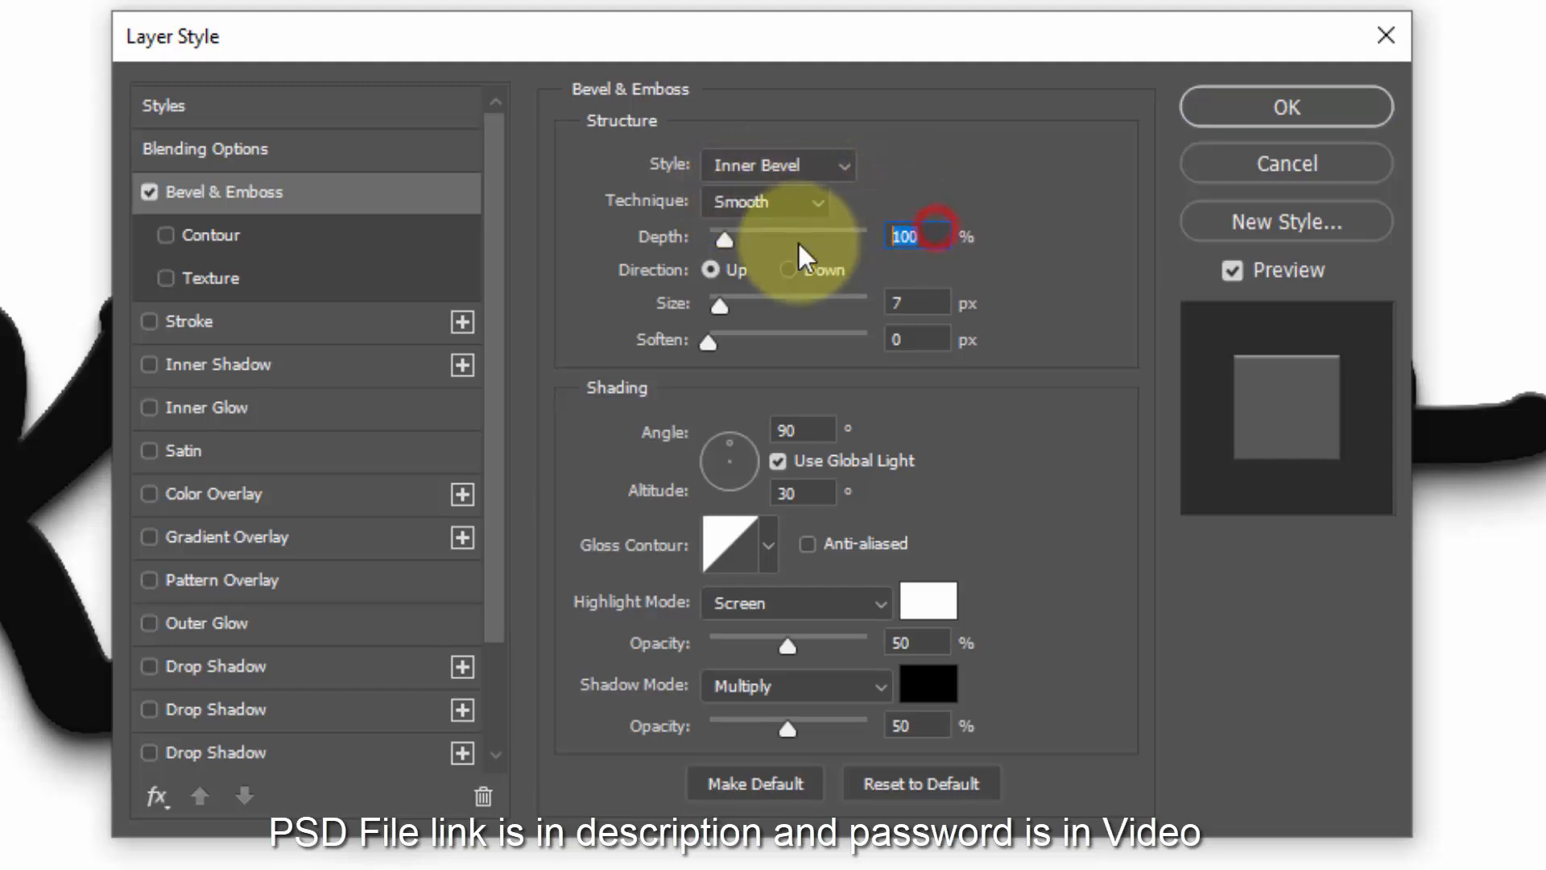
text(428)
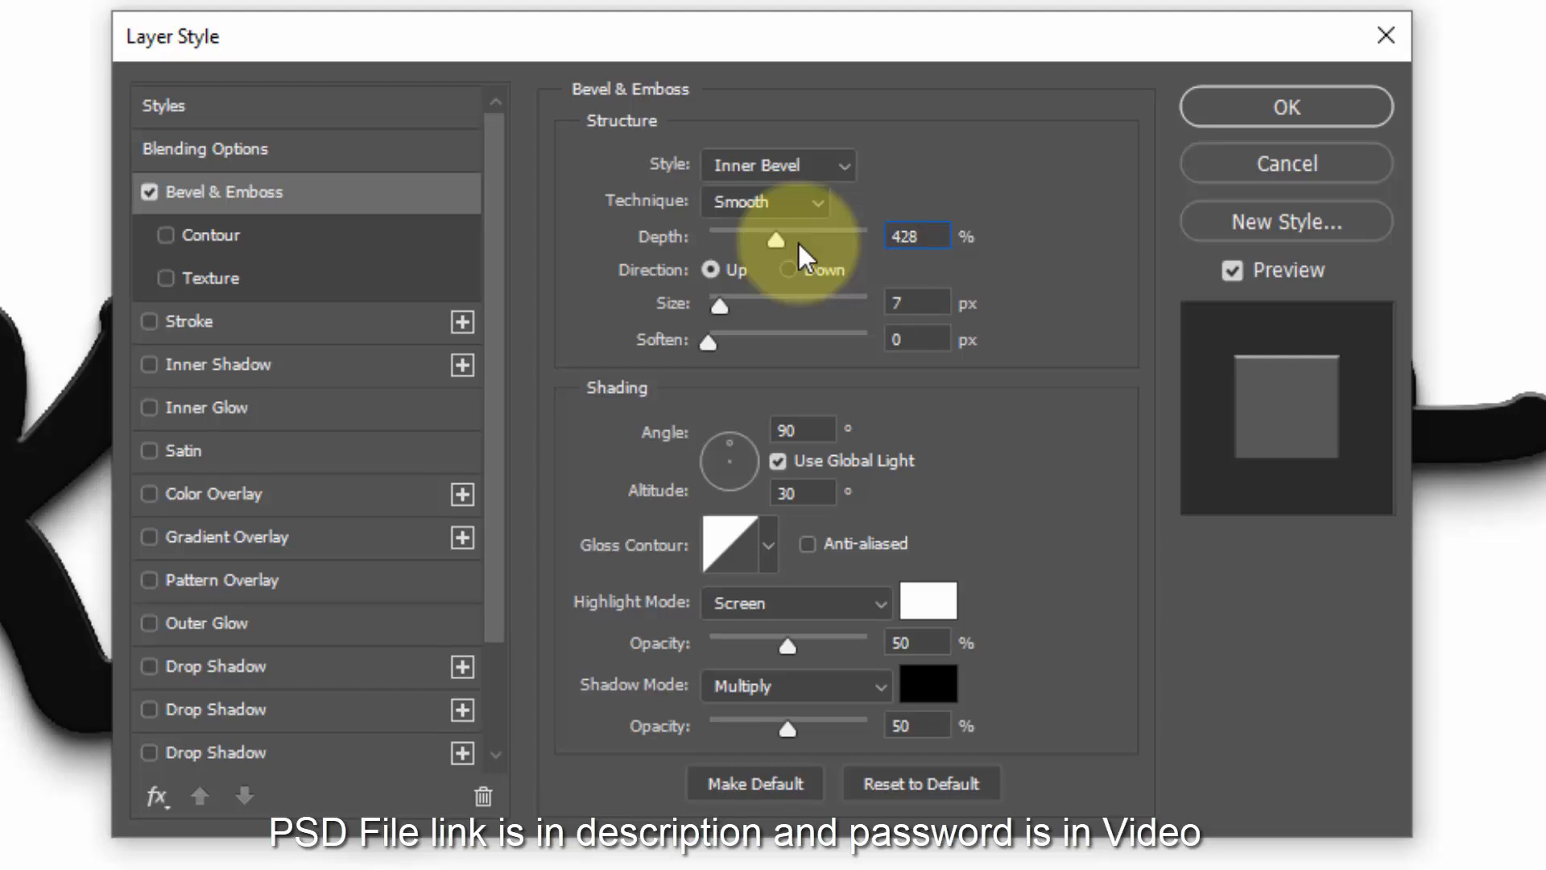
Step: Set the bevel's size to 29 px and its soften value to 1 px
click(916, 304)
text(2)
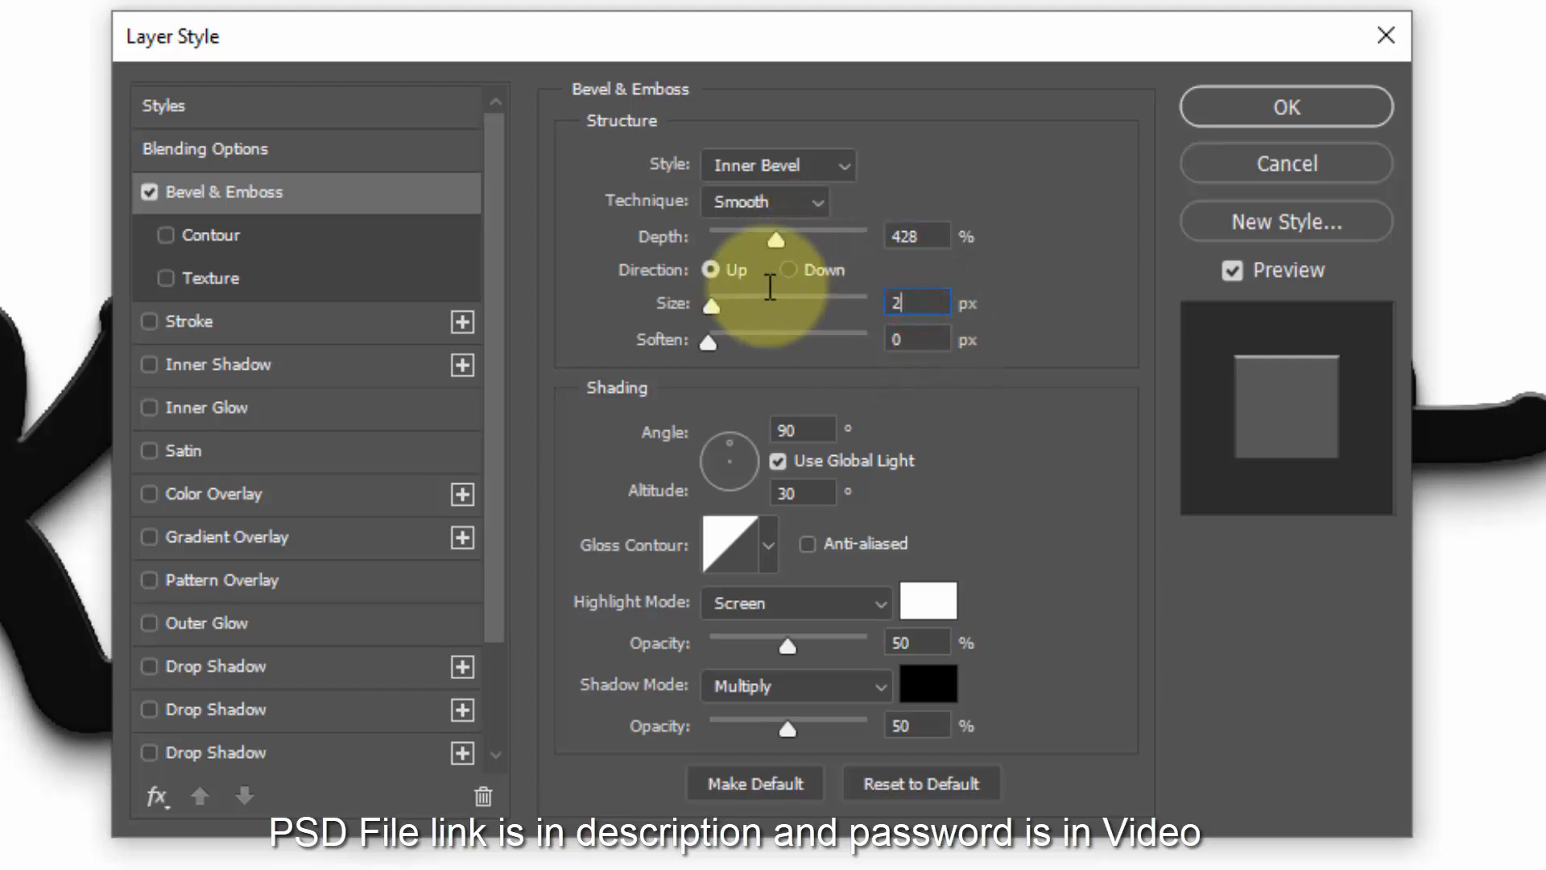
text(9)
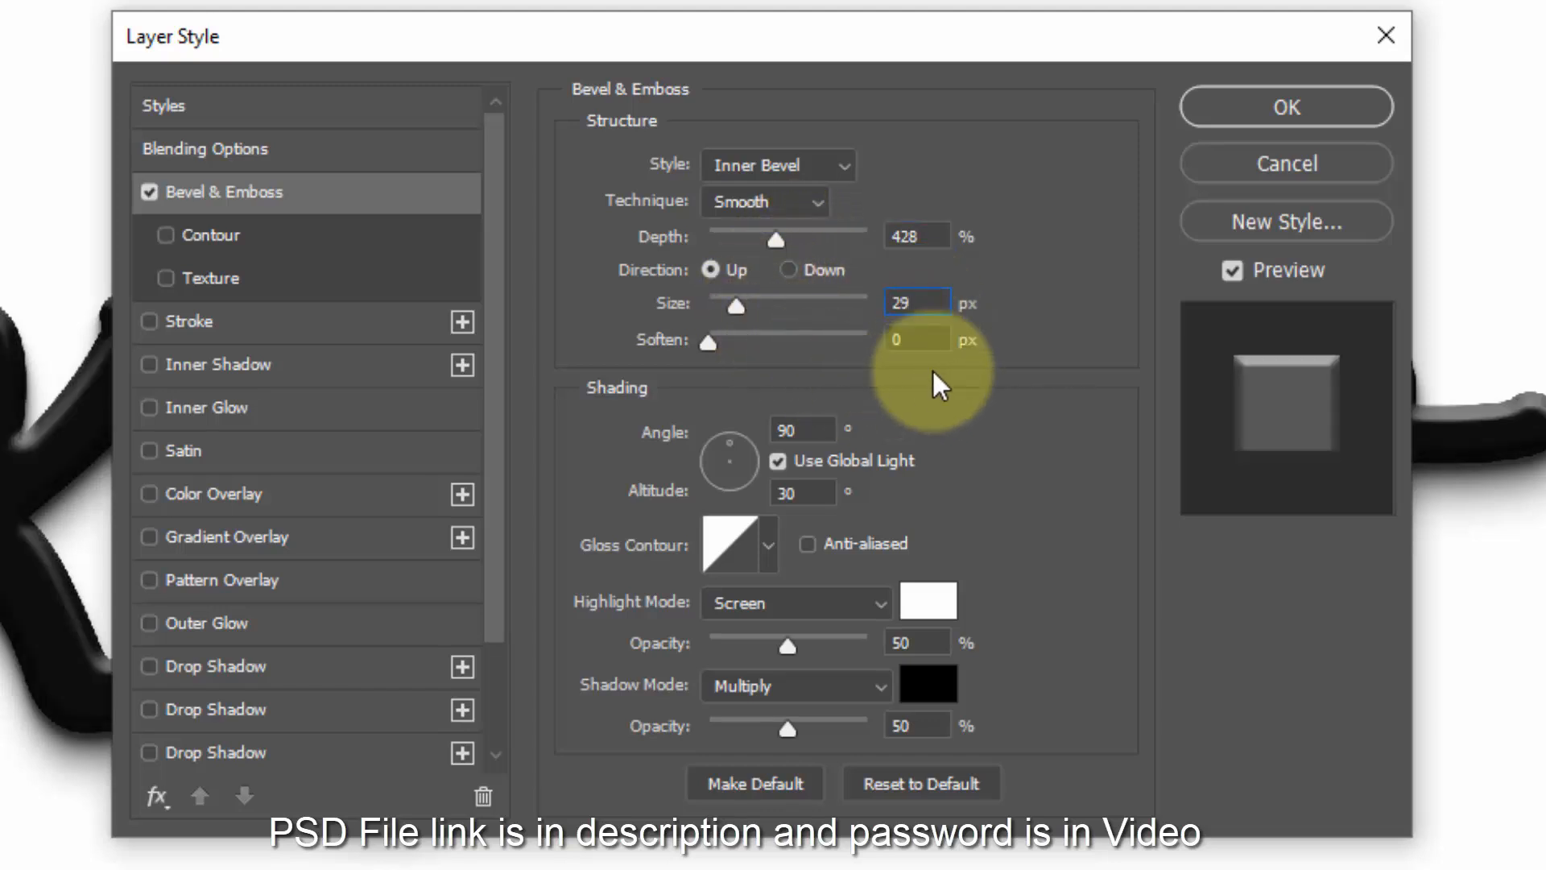
click(918, 339)
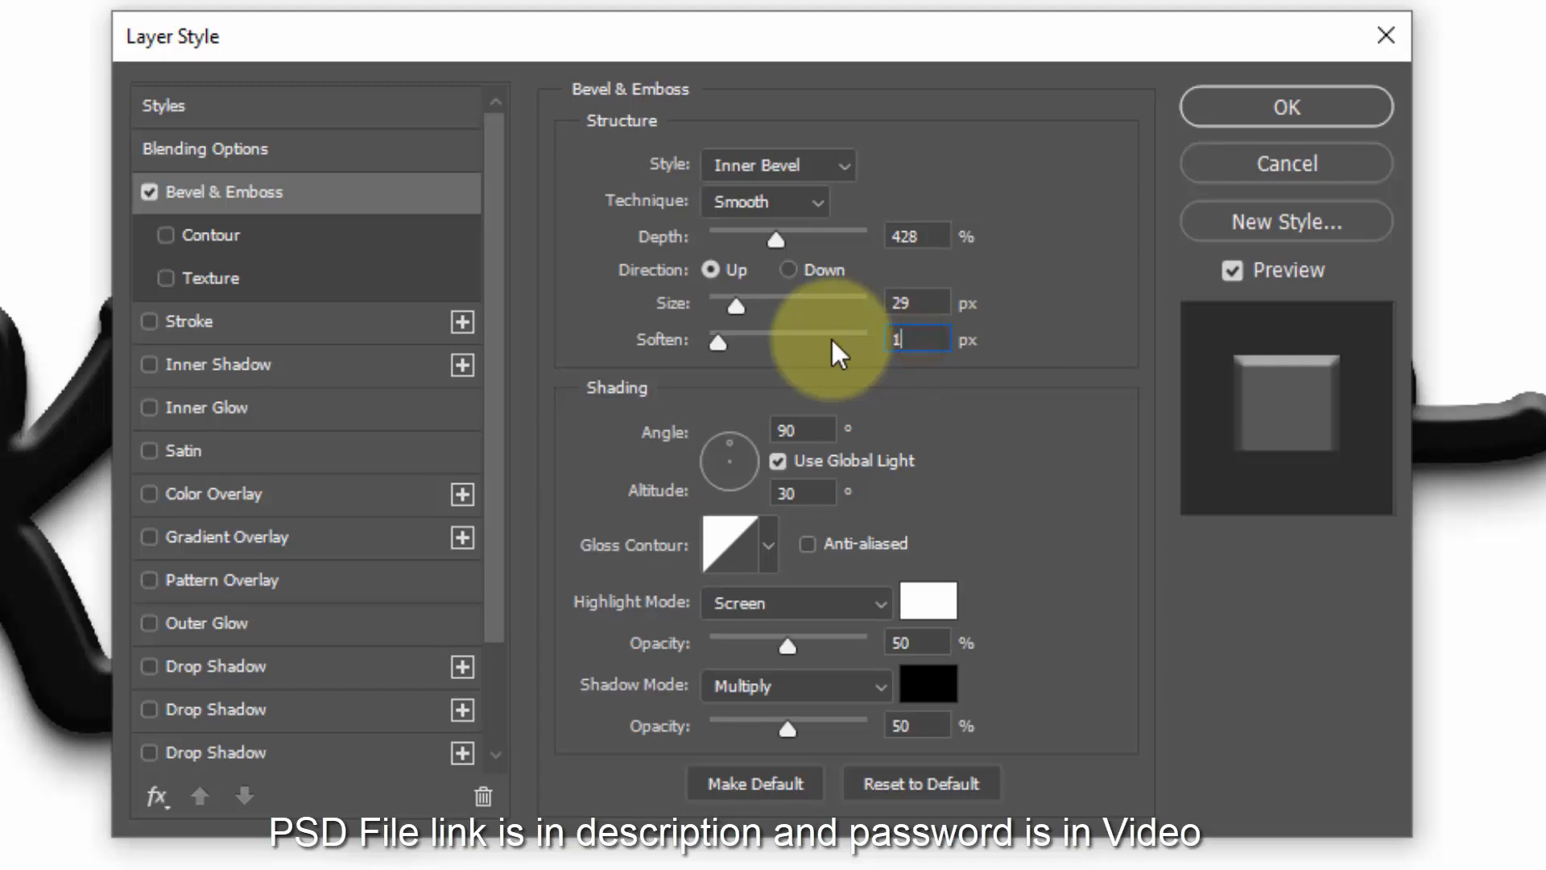
click(776, 461)
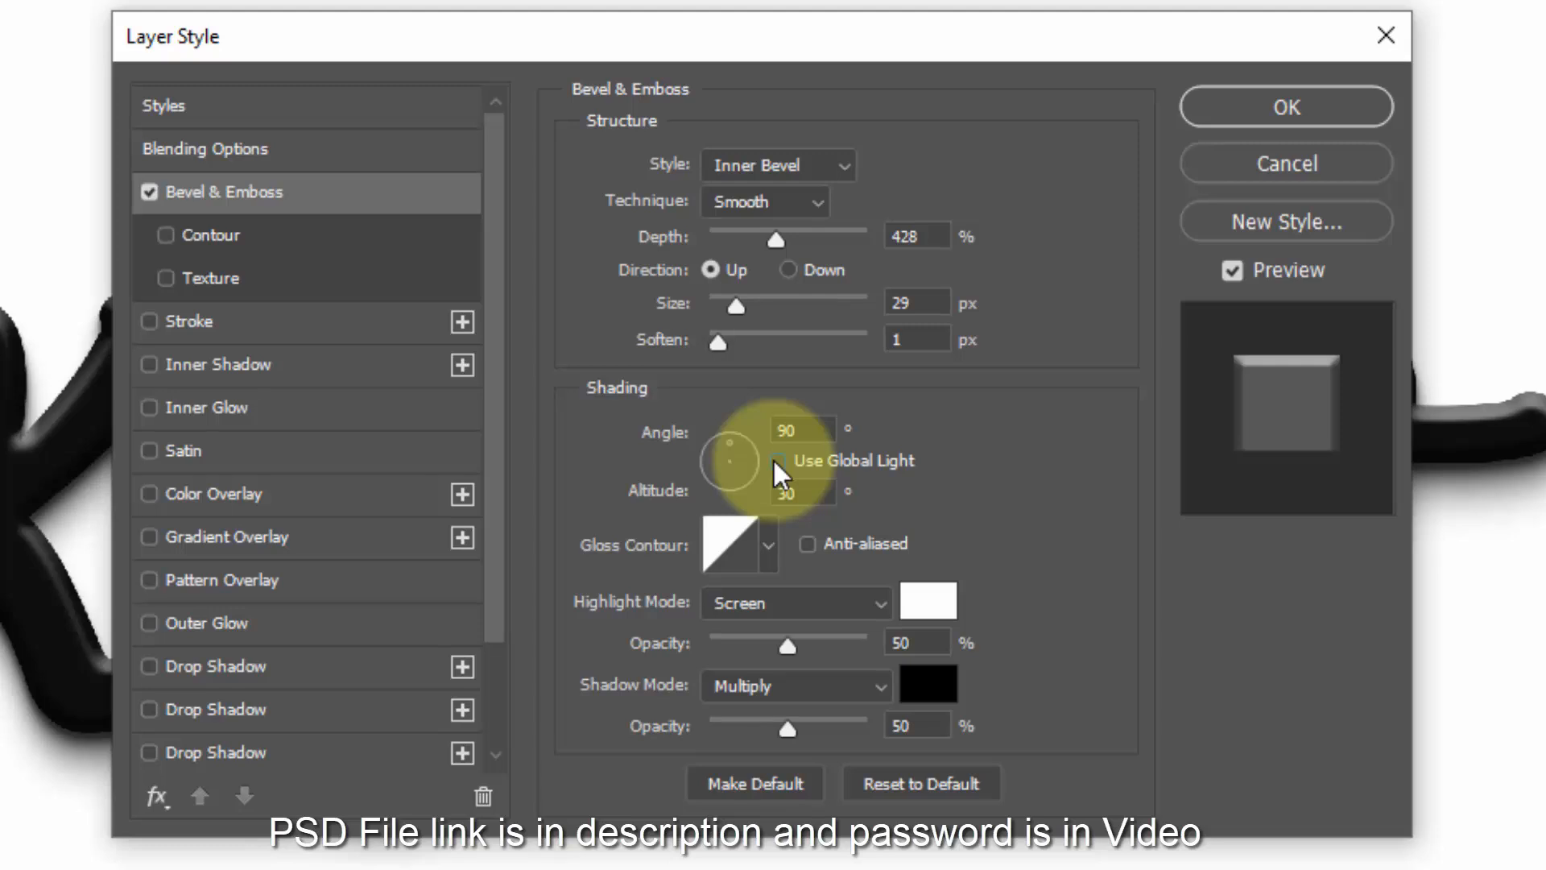
click(786, 429)
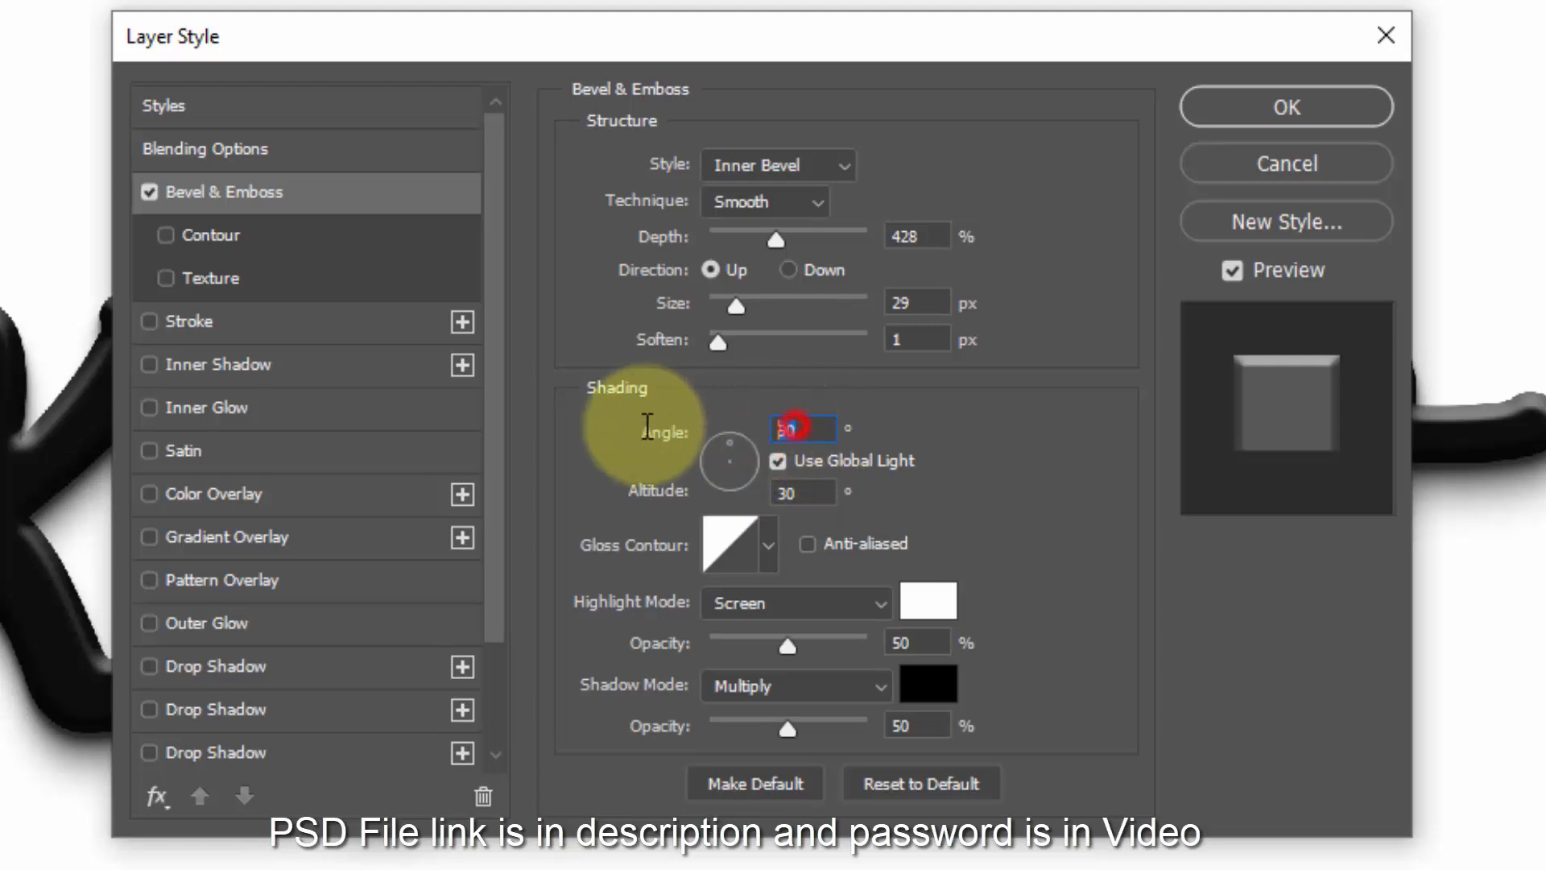
text(-98)
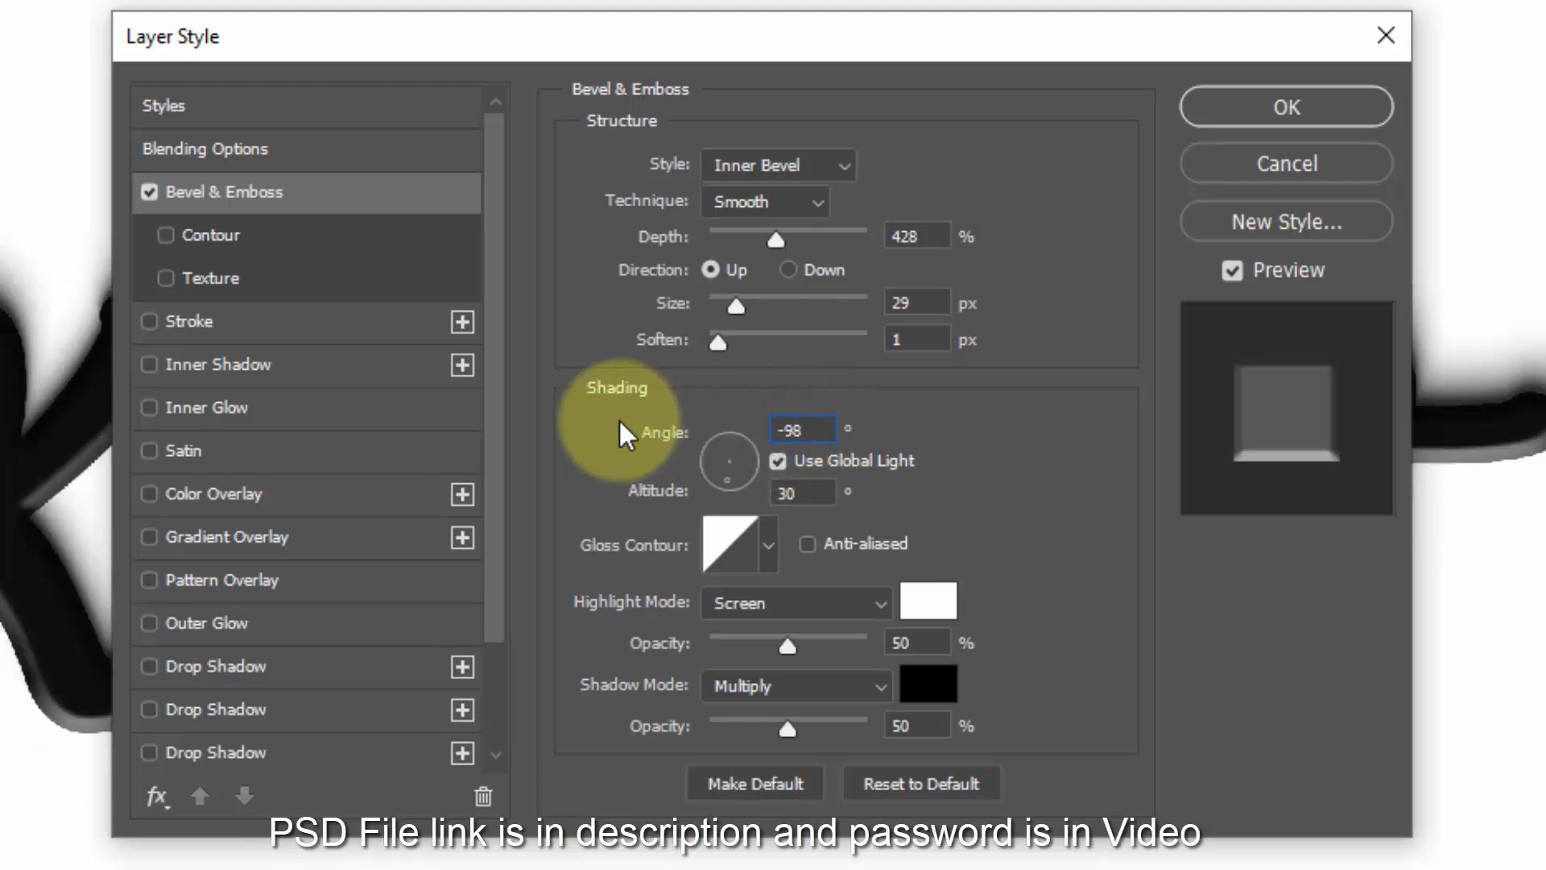
Step: Turn off Use Global Light for the bevel and set the shading angle to -90° and the altitude to 42°
click(778, 462)
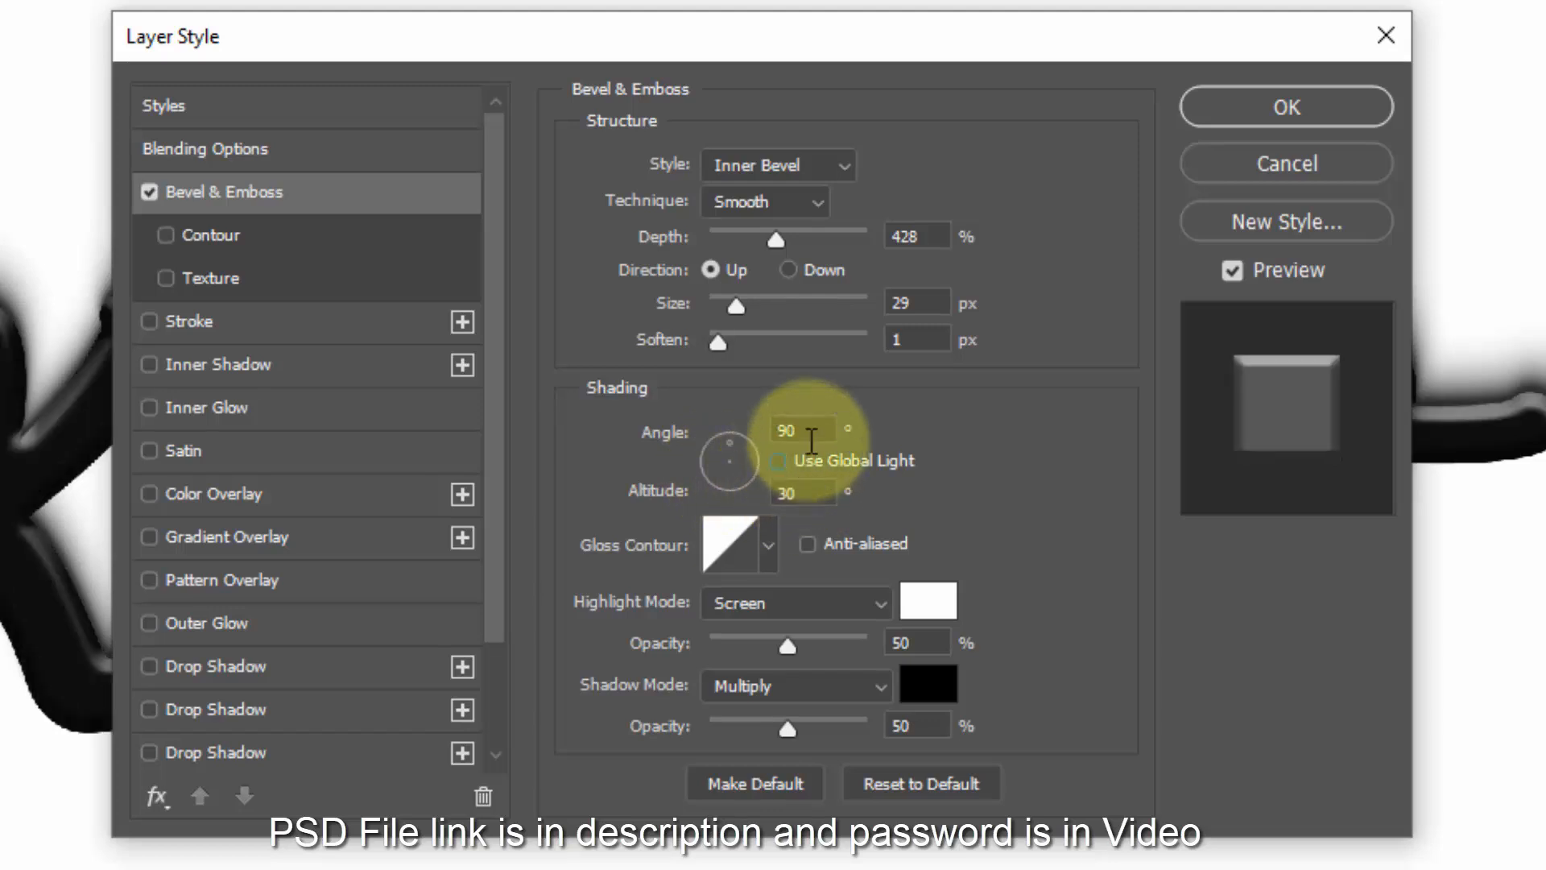
click(774, 433)
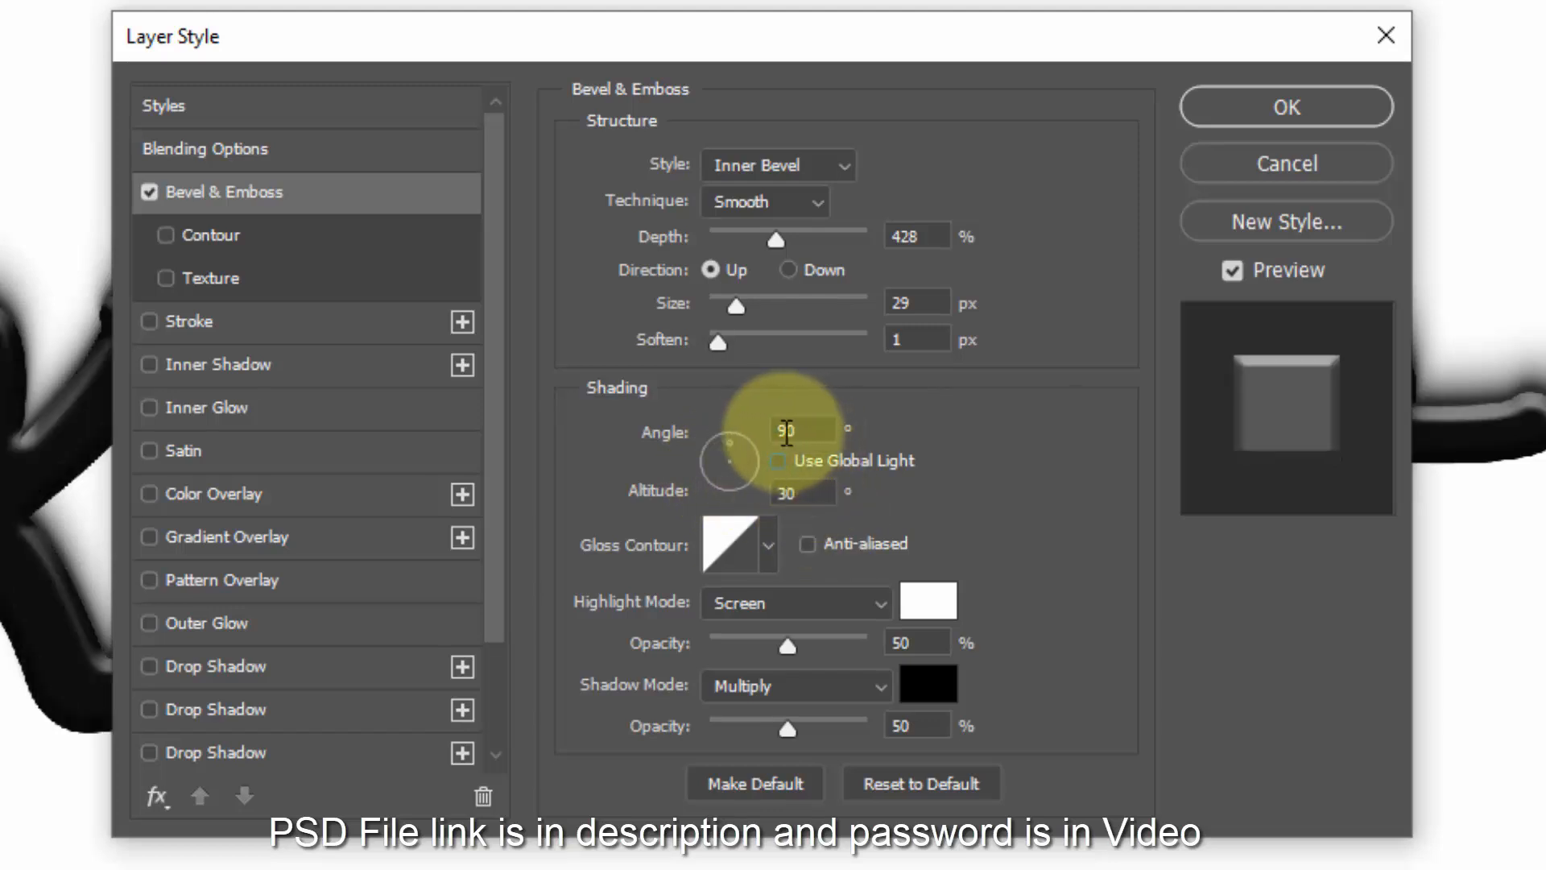
click(776, 430)
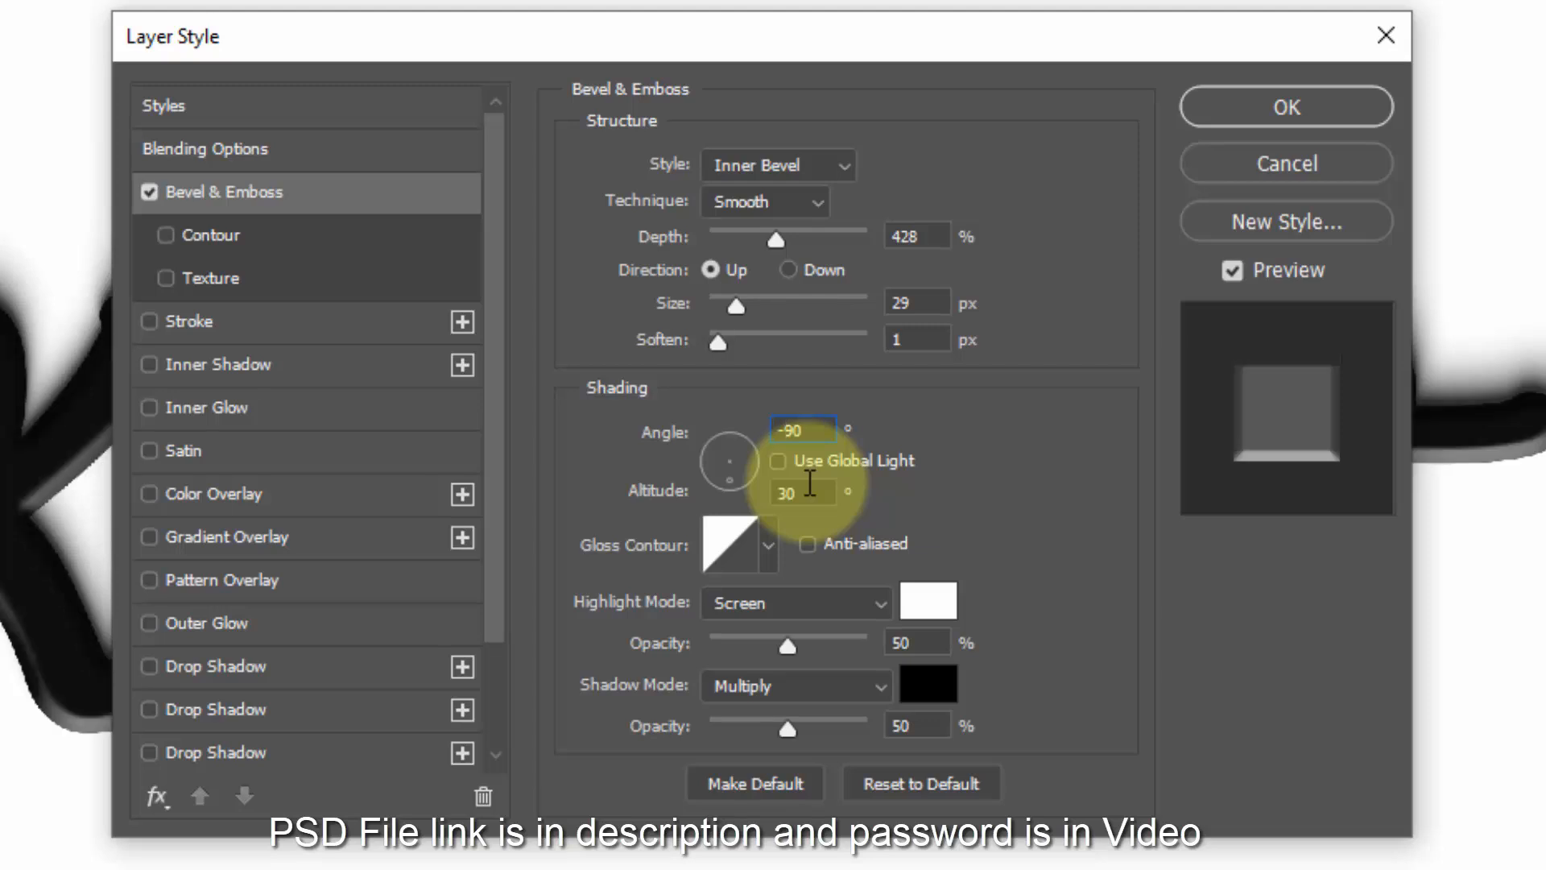
text(-)
click(775, 493)
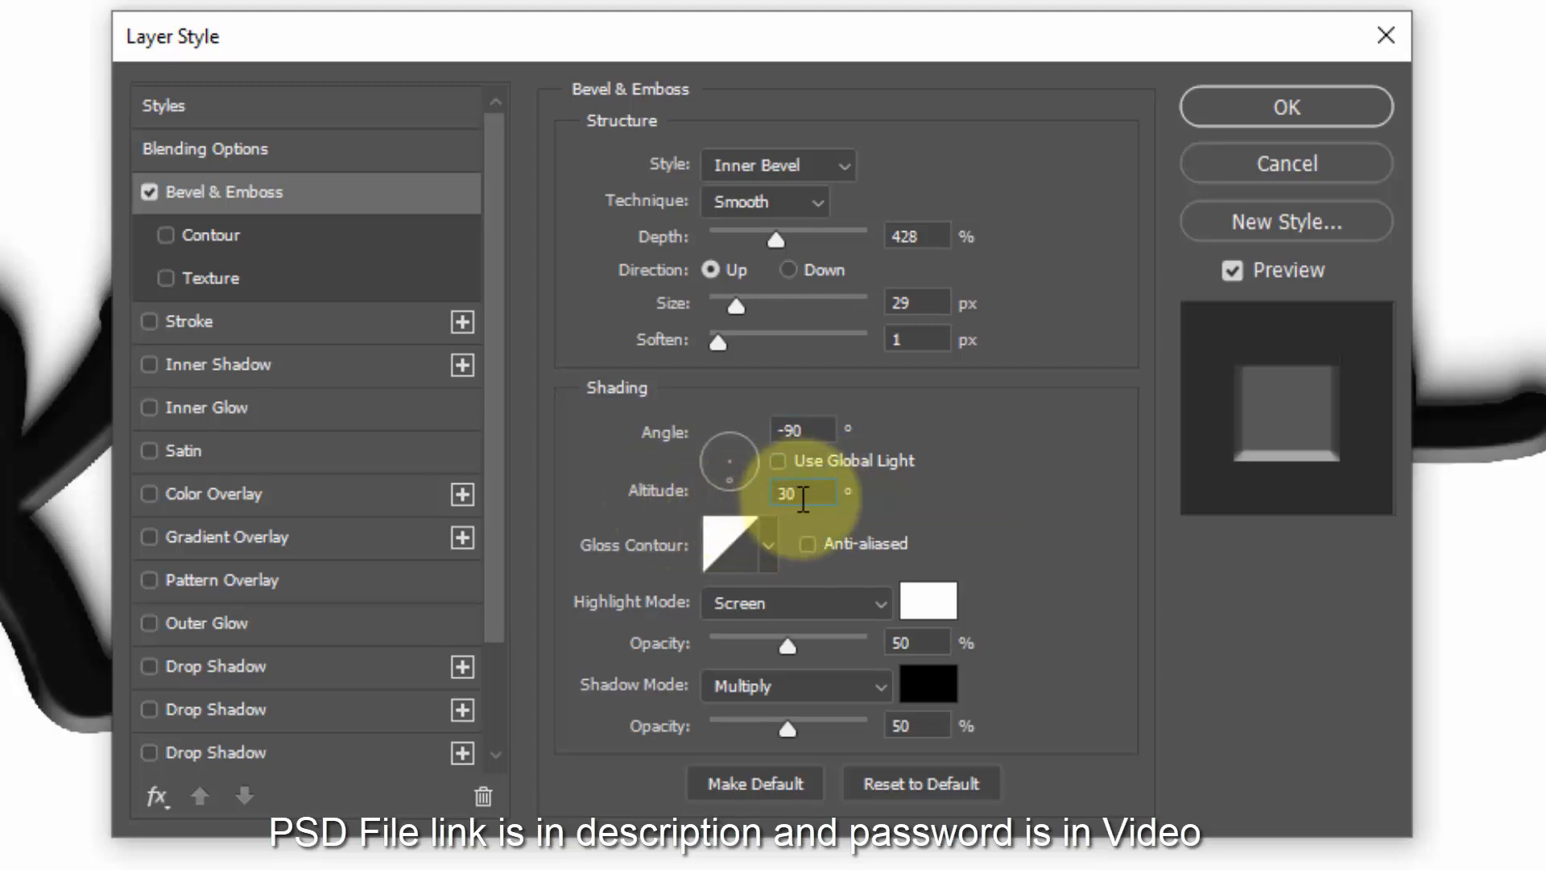
double_click(791, 493)
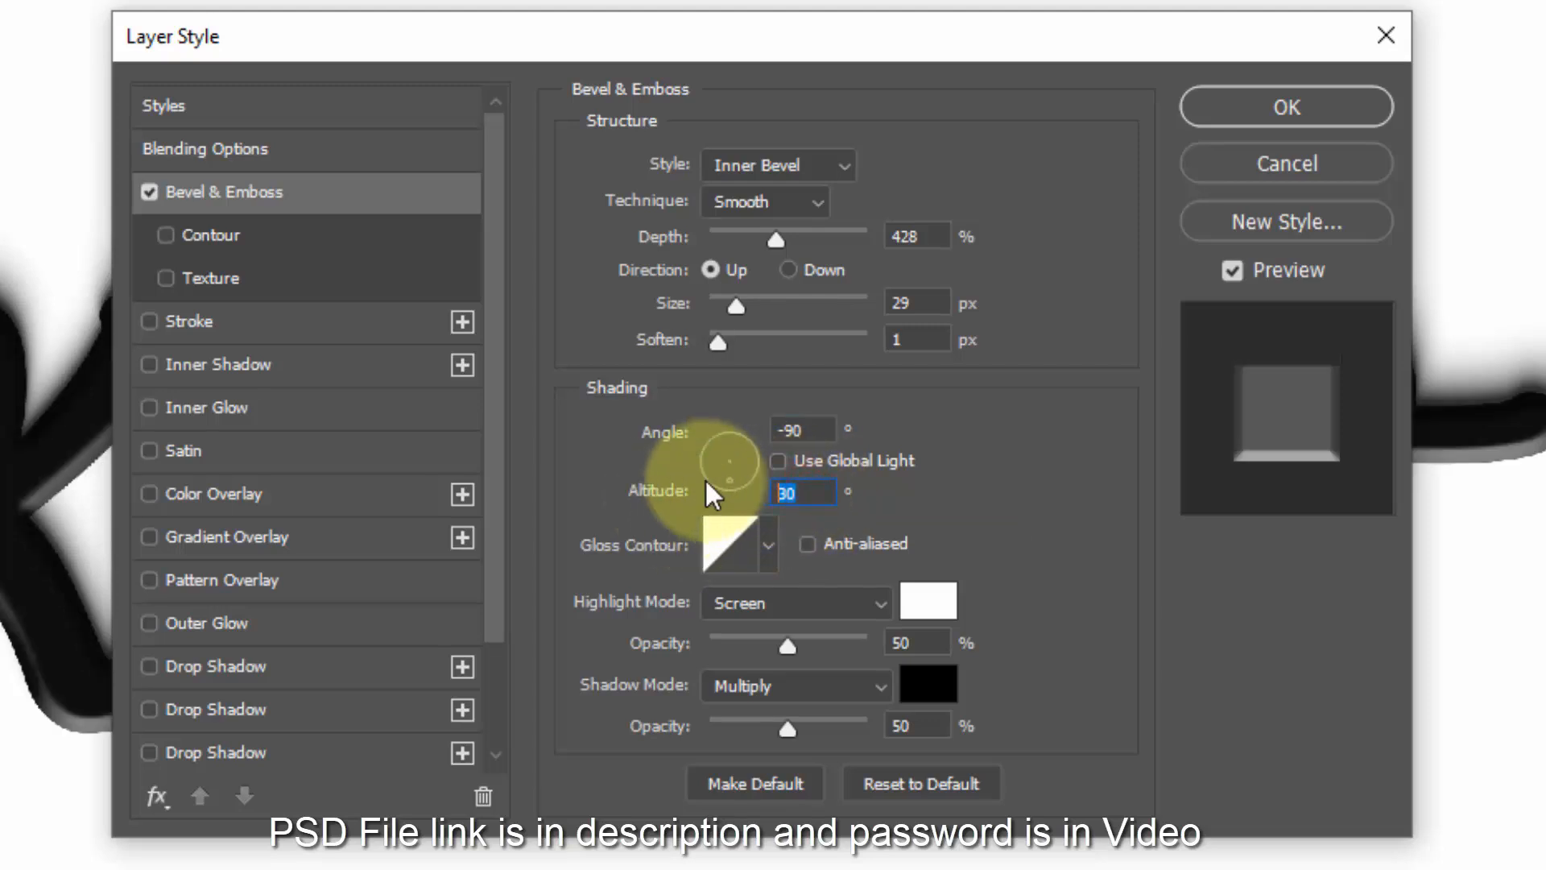
text(42)
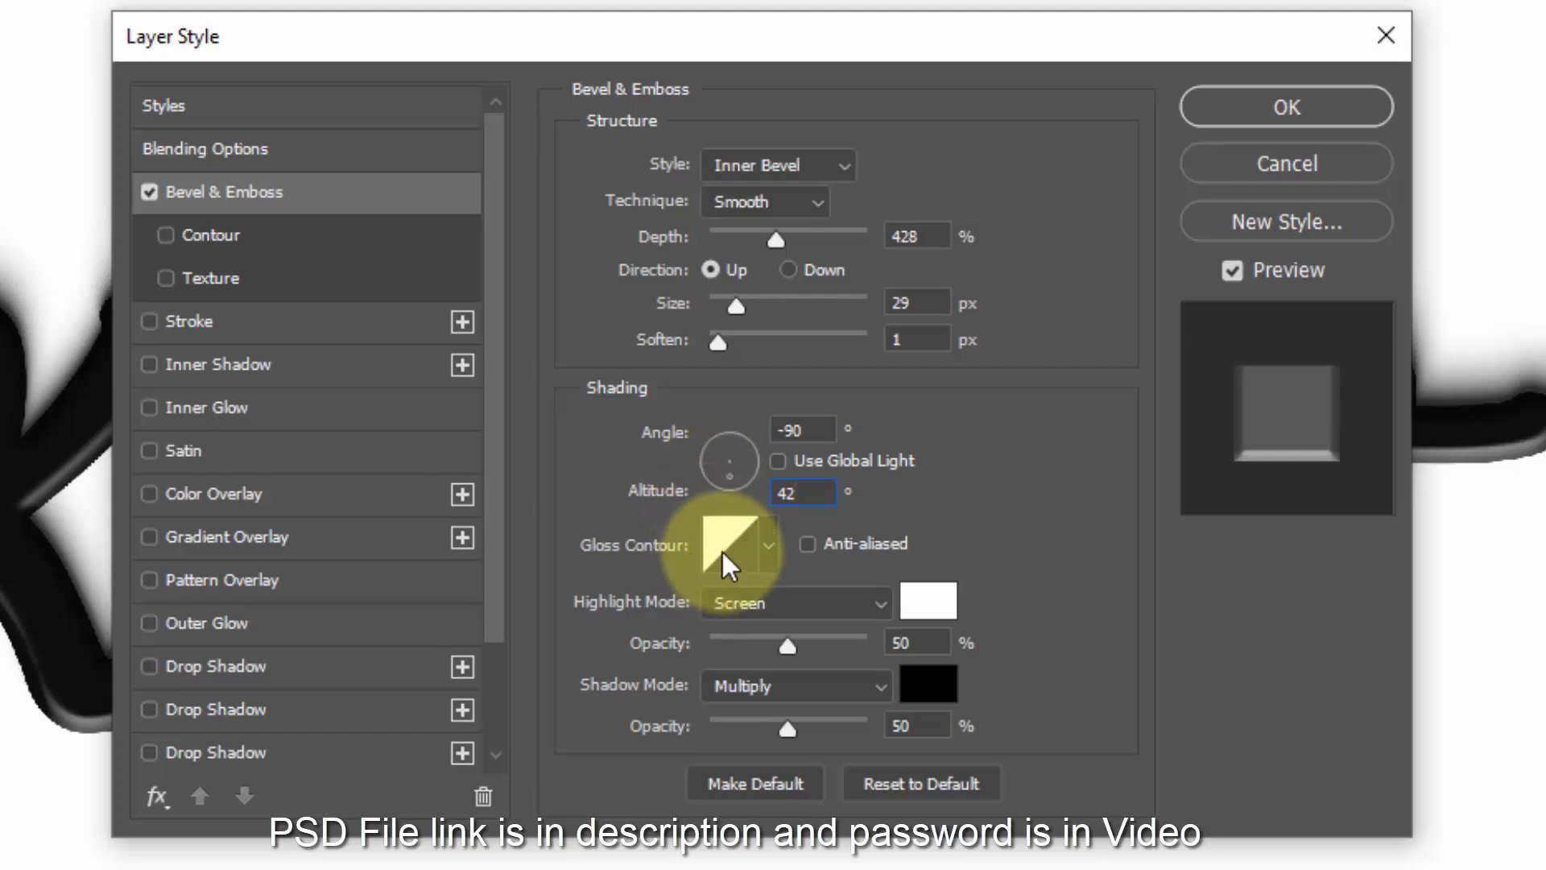
Step: Change the bevel's gloss contour to the Ring - Double preset
click(728, 559)
click(651, 138)
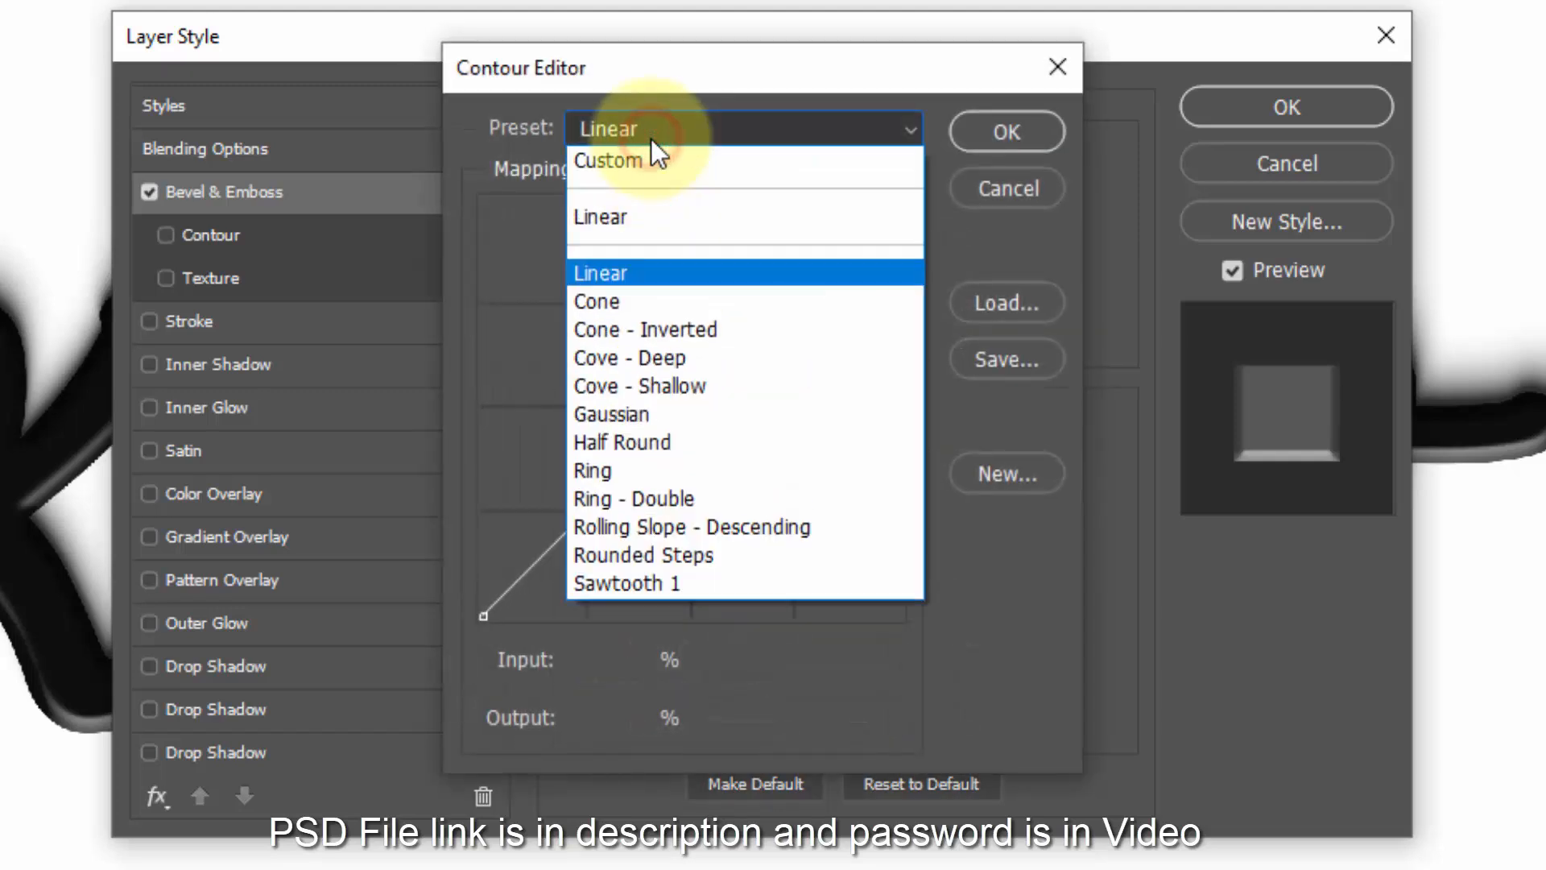
click(691, 495)
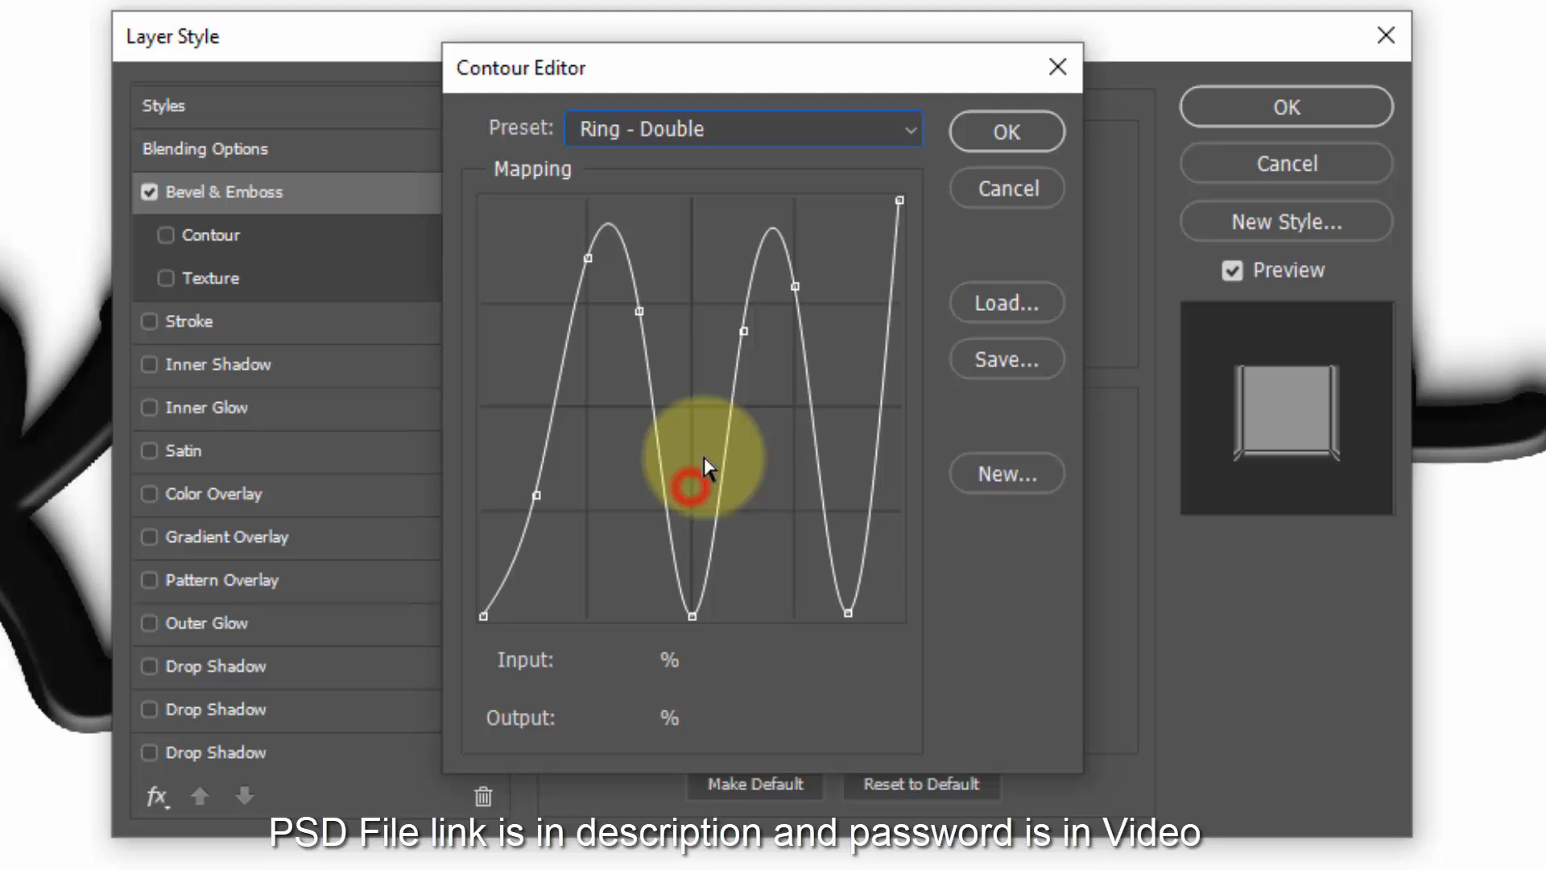
click(971, 143)
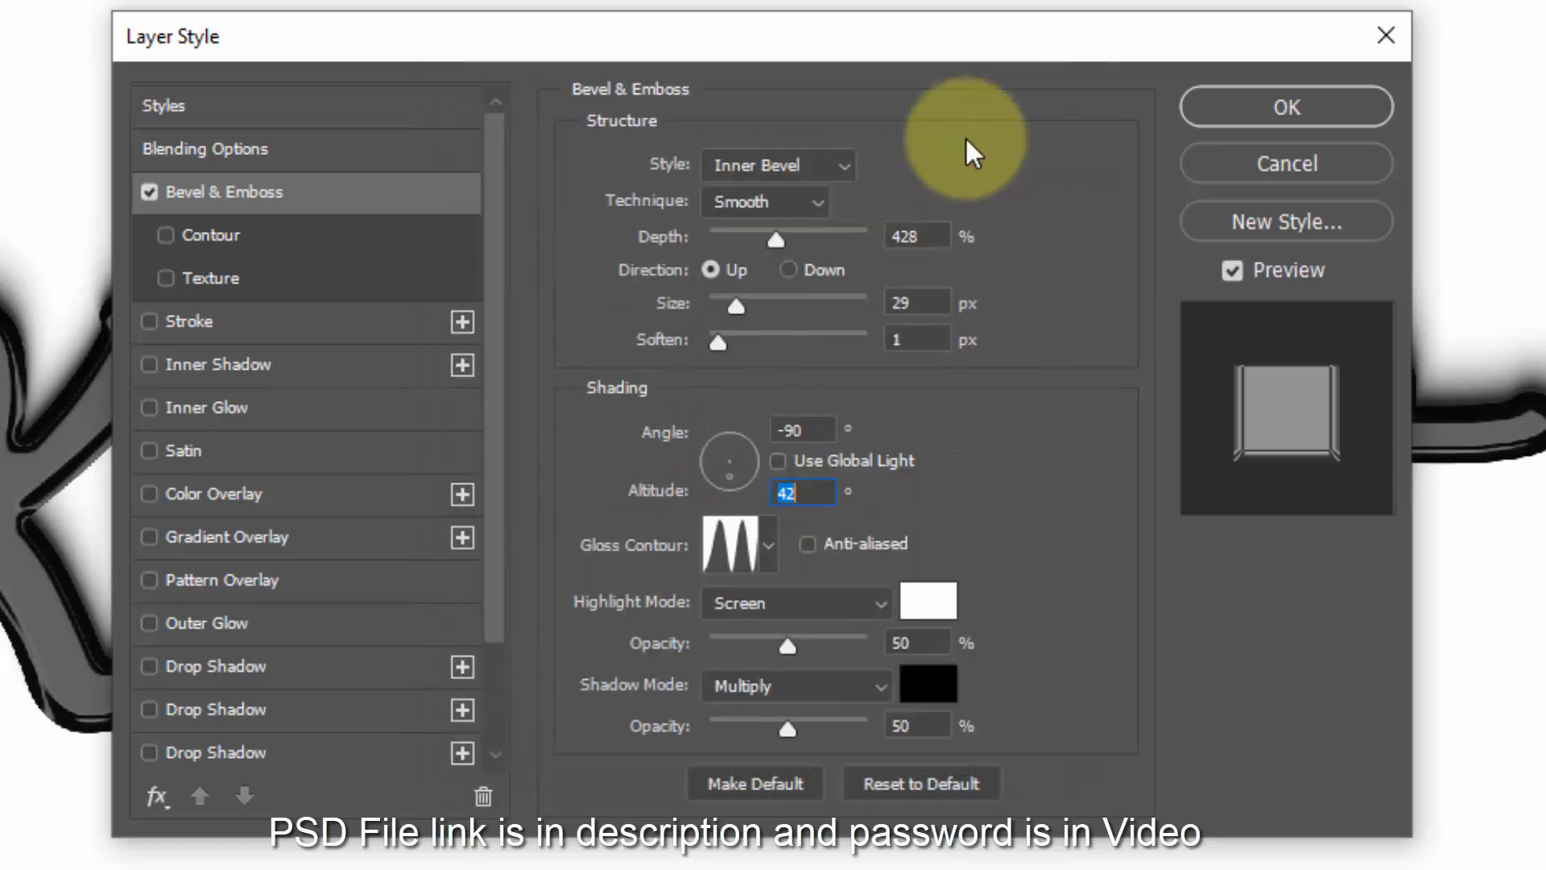
Step: Set the bevel's highlight mode to Color Dodge with 60% opacity
click(785, 603)
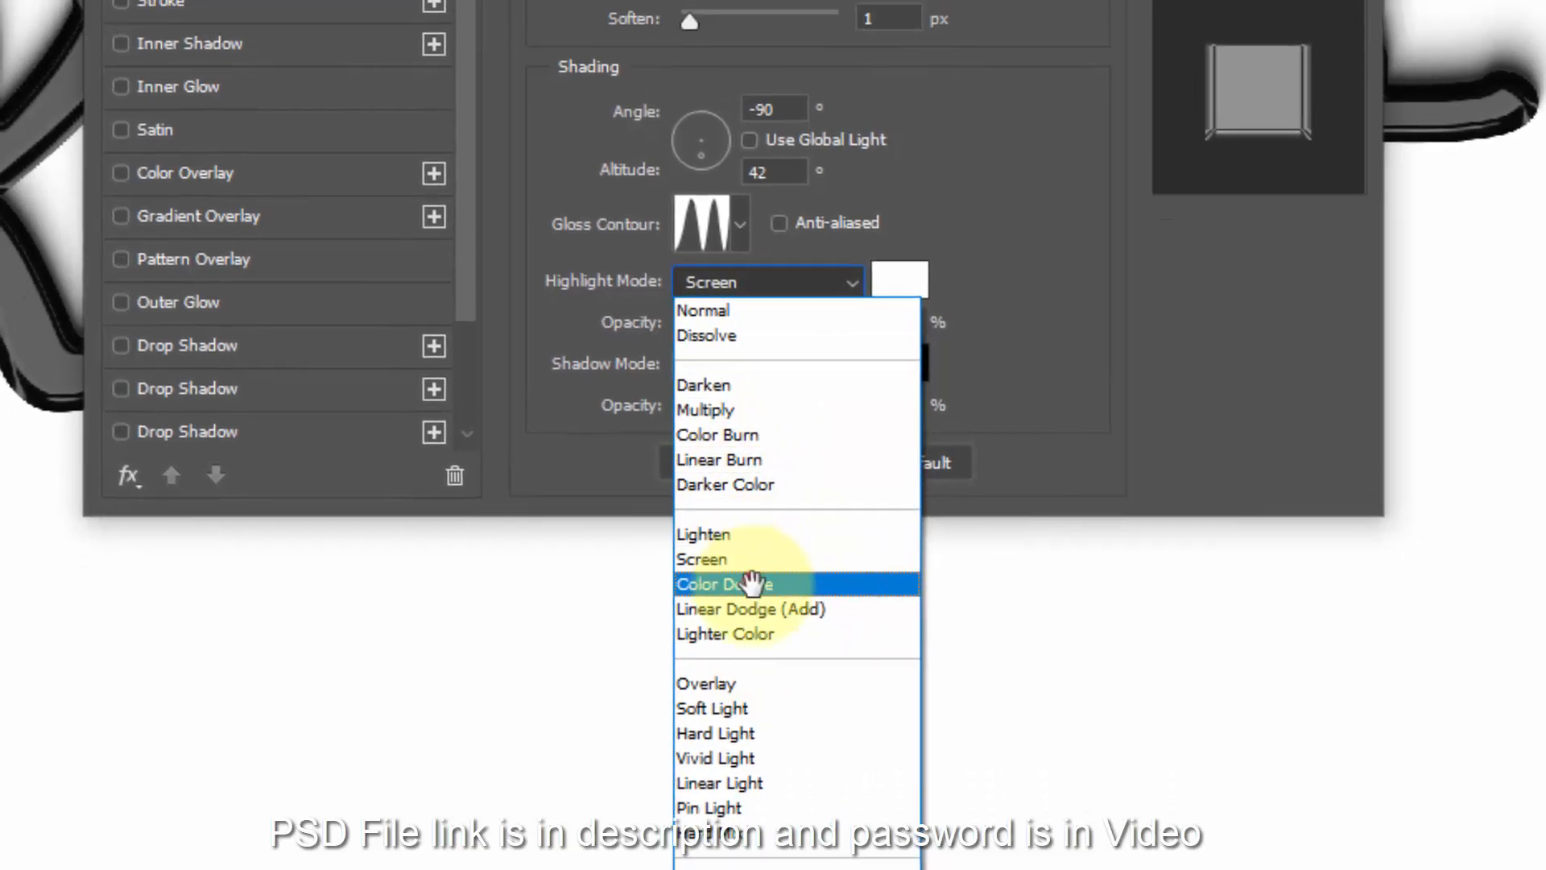
click(725, 549)
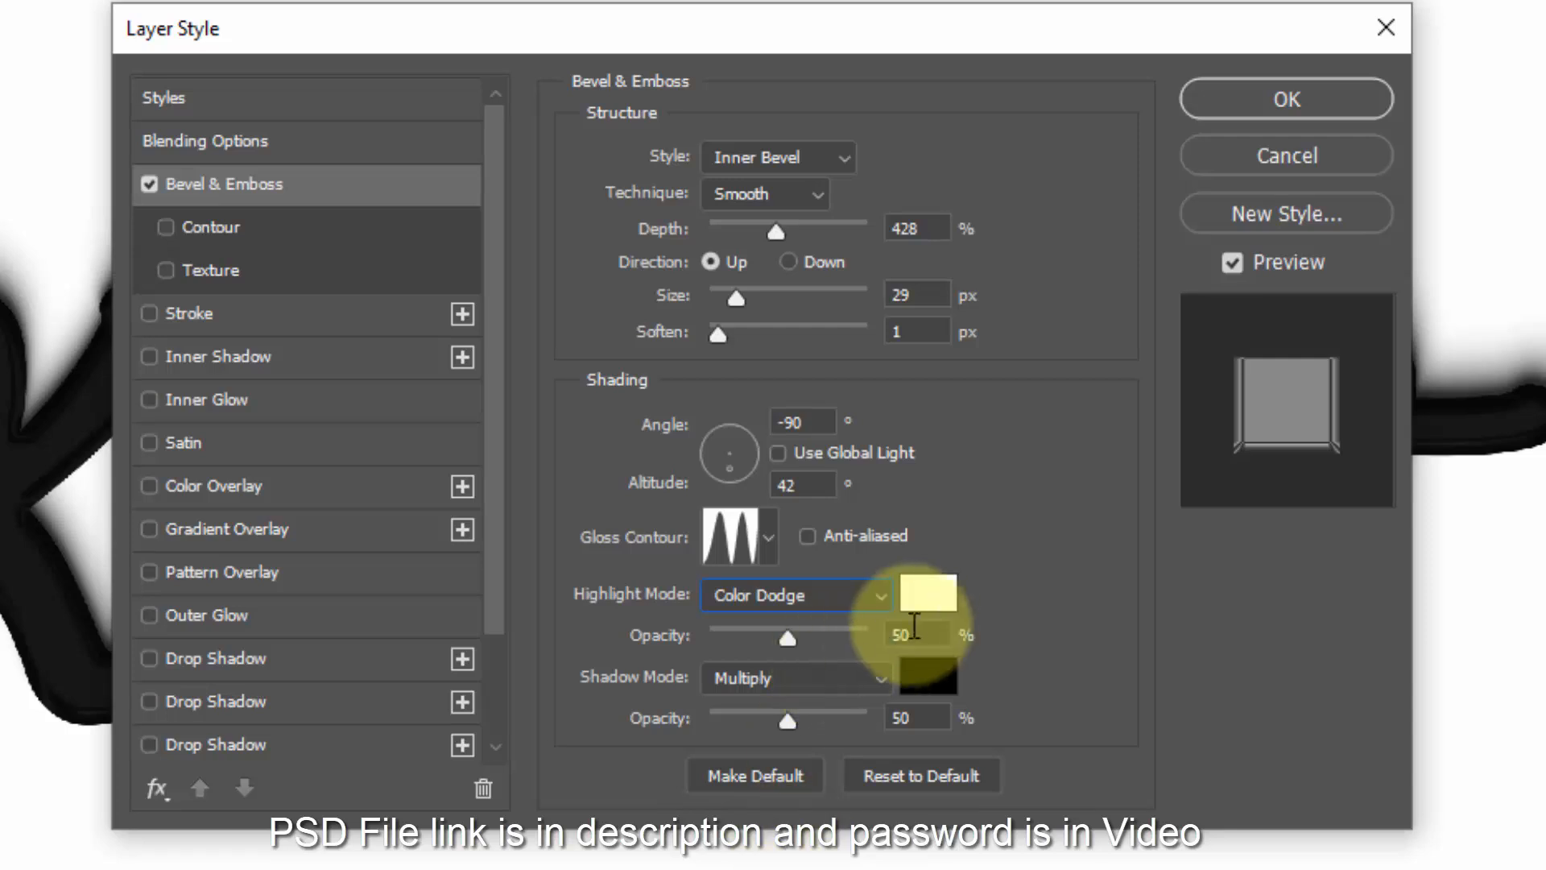
mouse_move(794, 642)
mouse_down()
mouse_move(829, 642)
mouse_move(805, 632)
mouse_up()
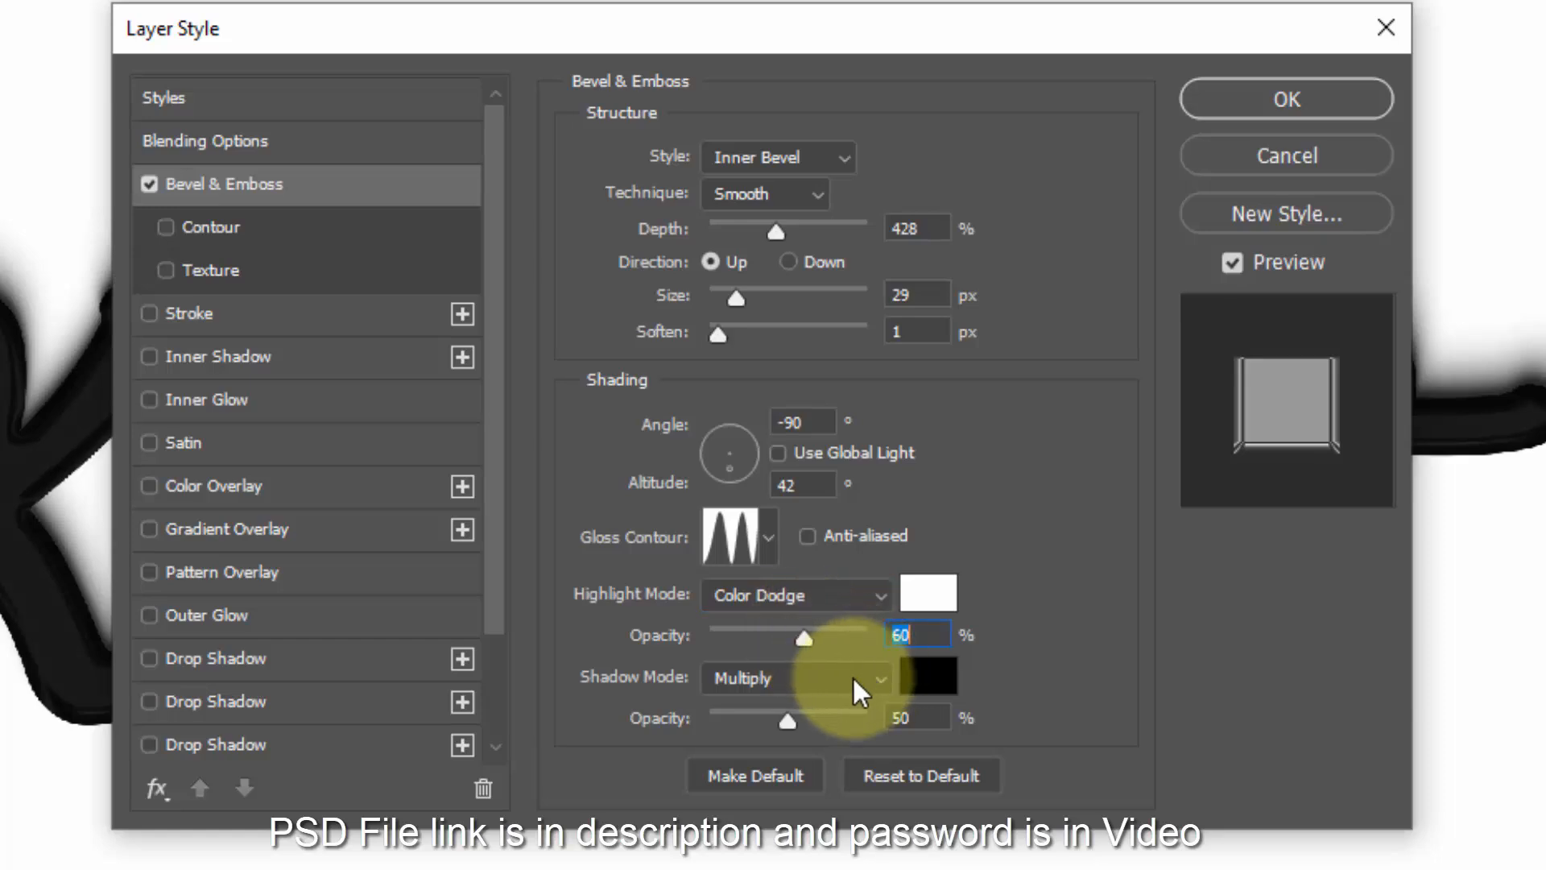
Step: Set the bevel's shadow colour to 3b3b3b and its shadow opacity to 75%
click(943, 685)
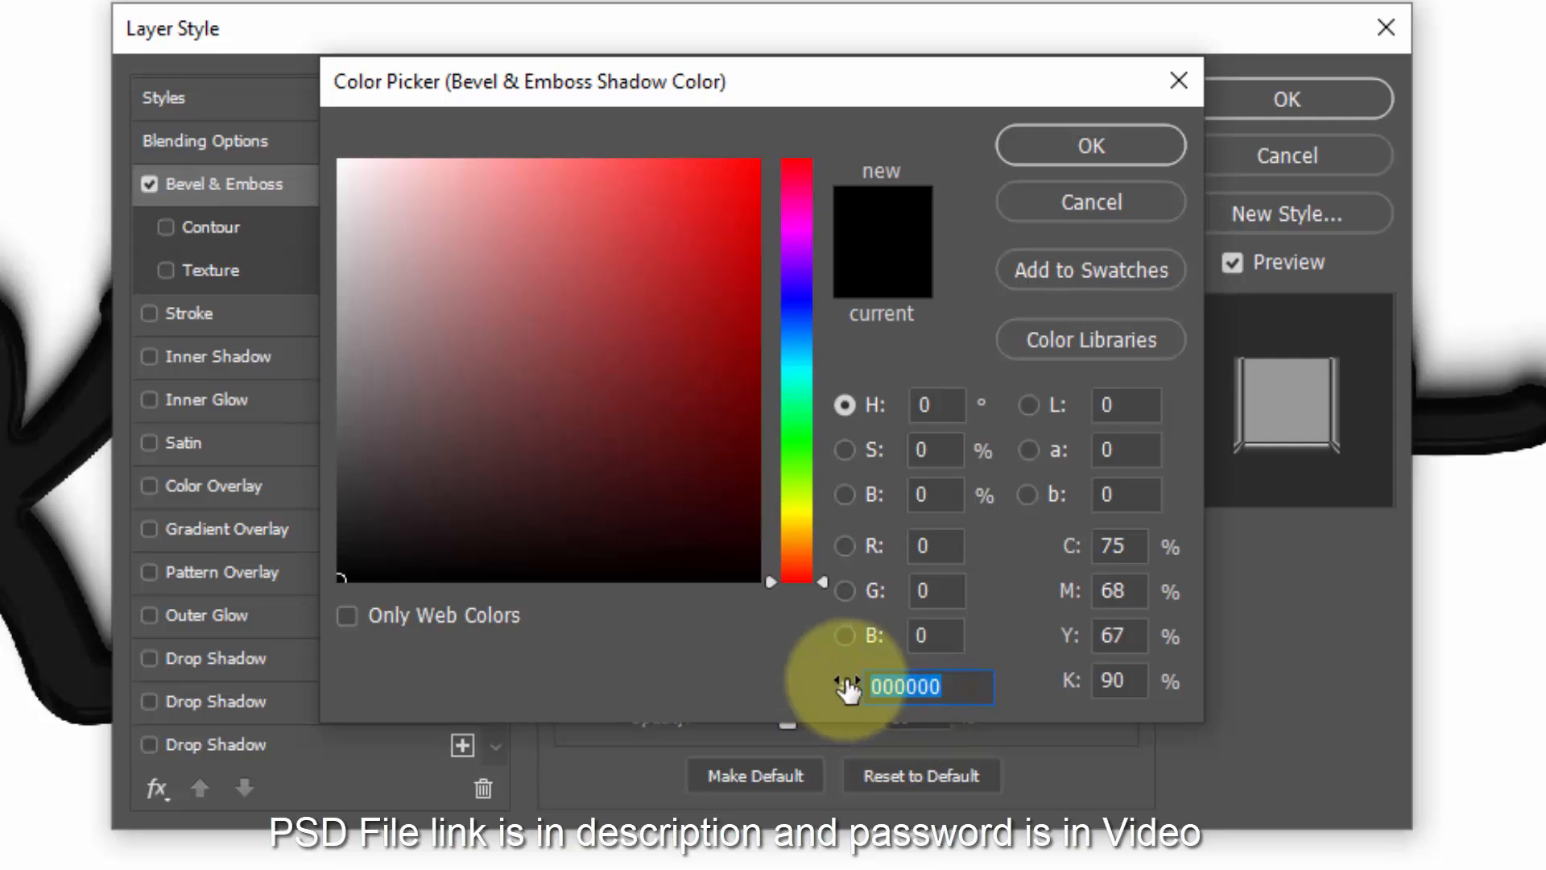
text(3b3b3b)
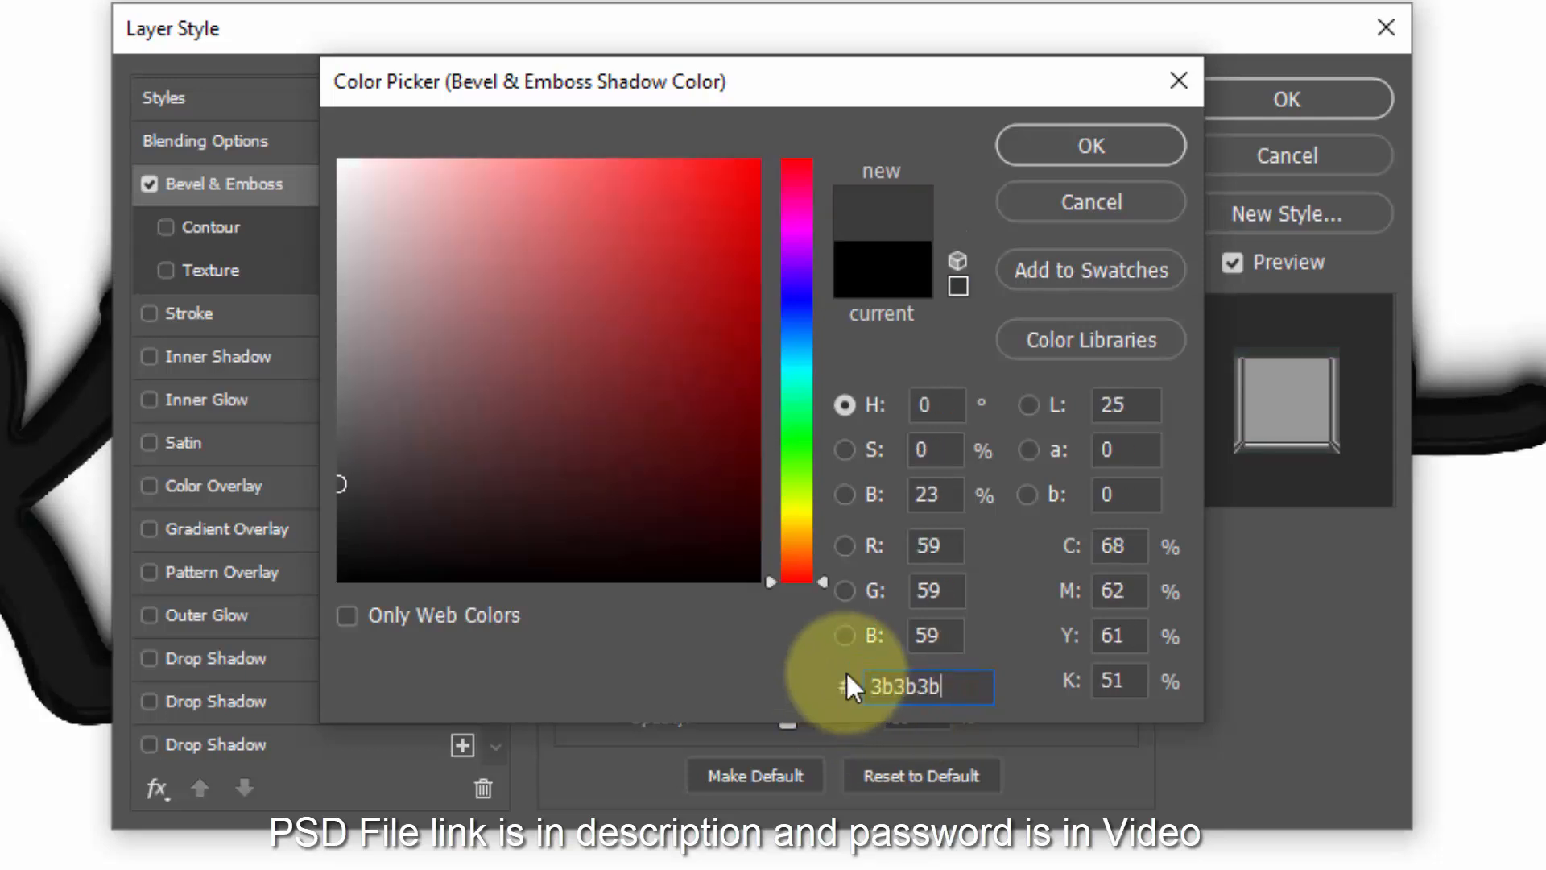
click(1089, 145)
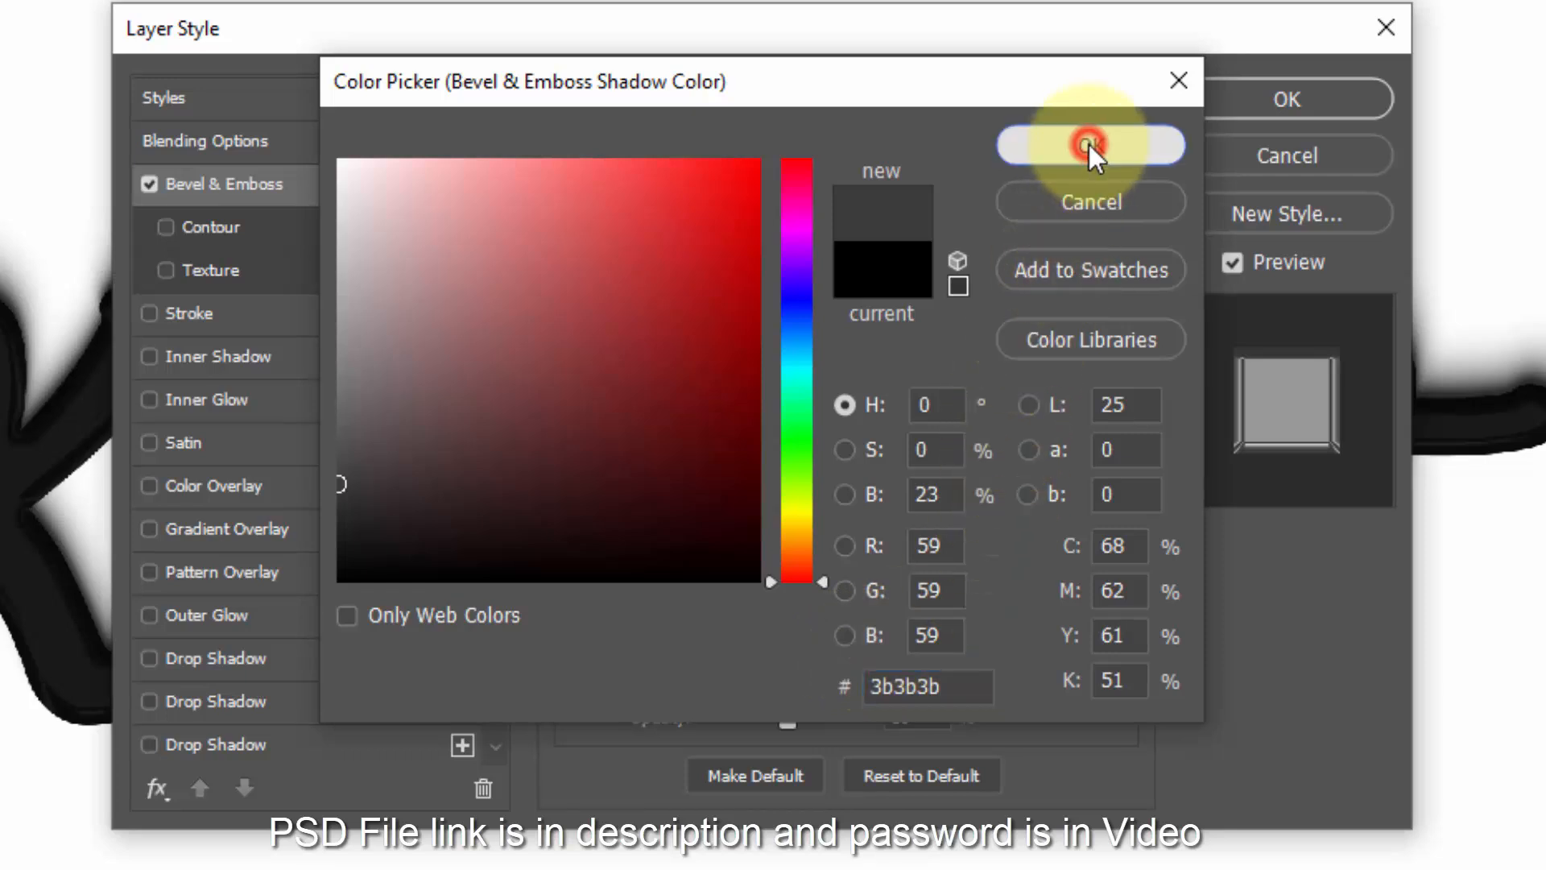
click(938, 707)
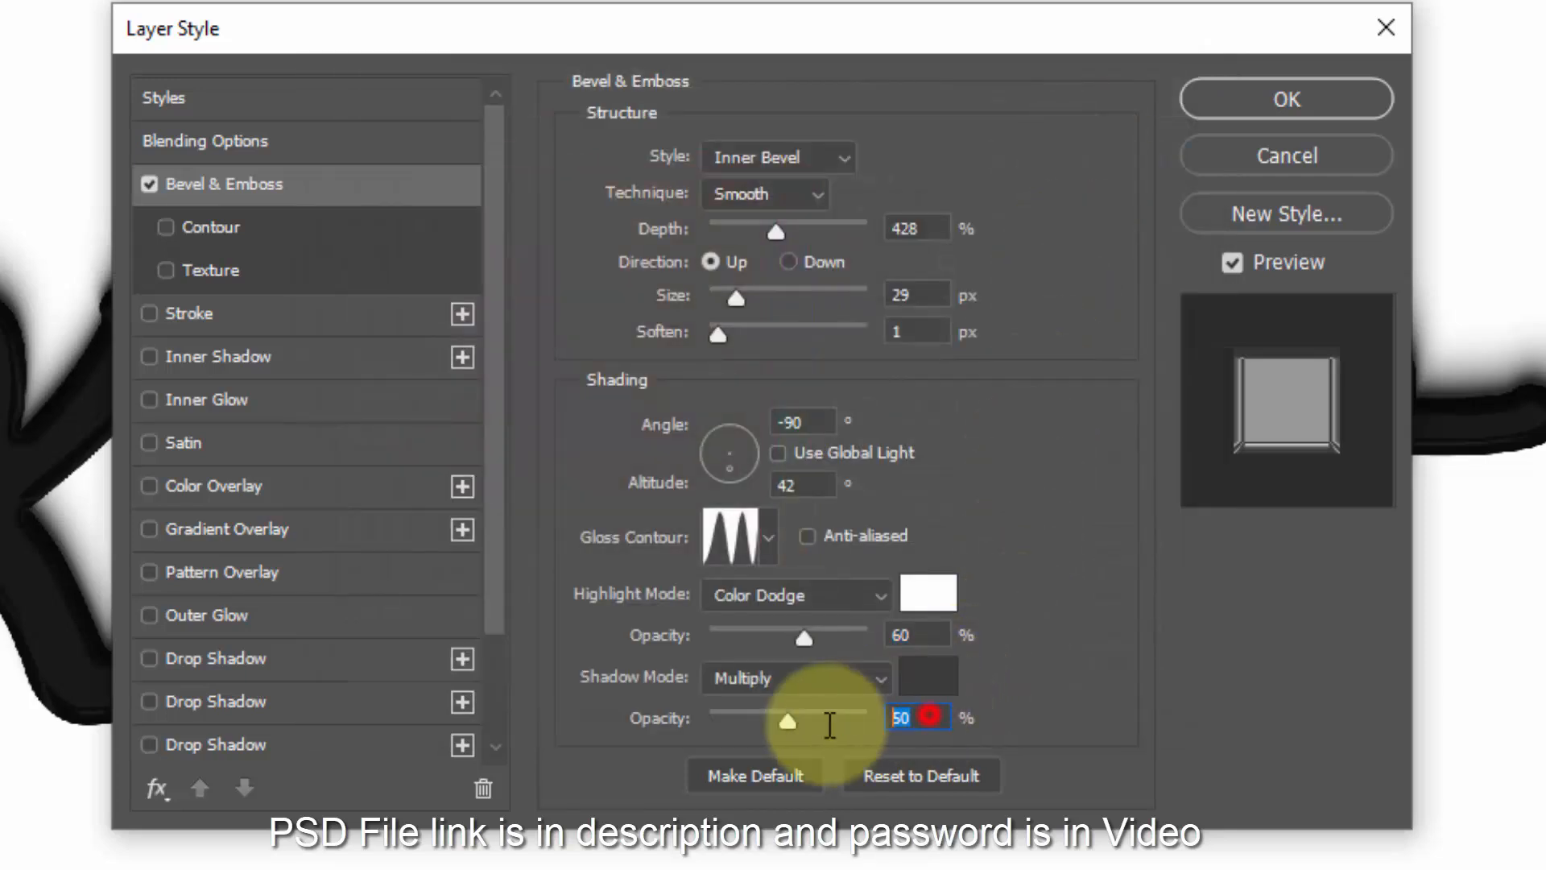
text(75)
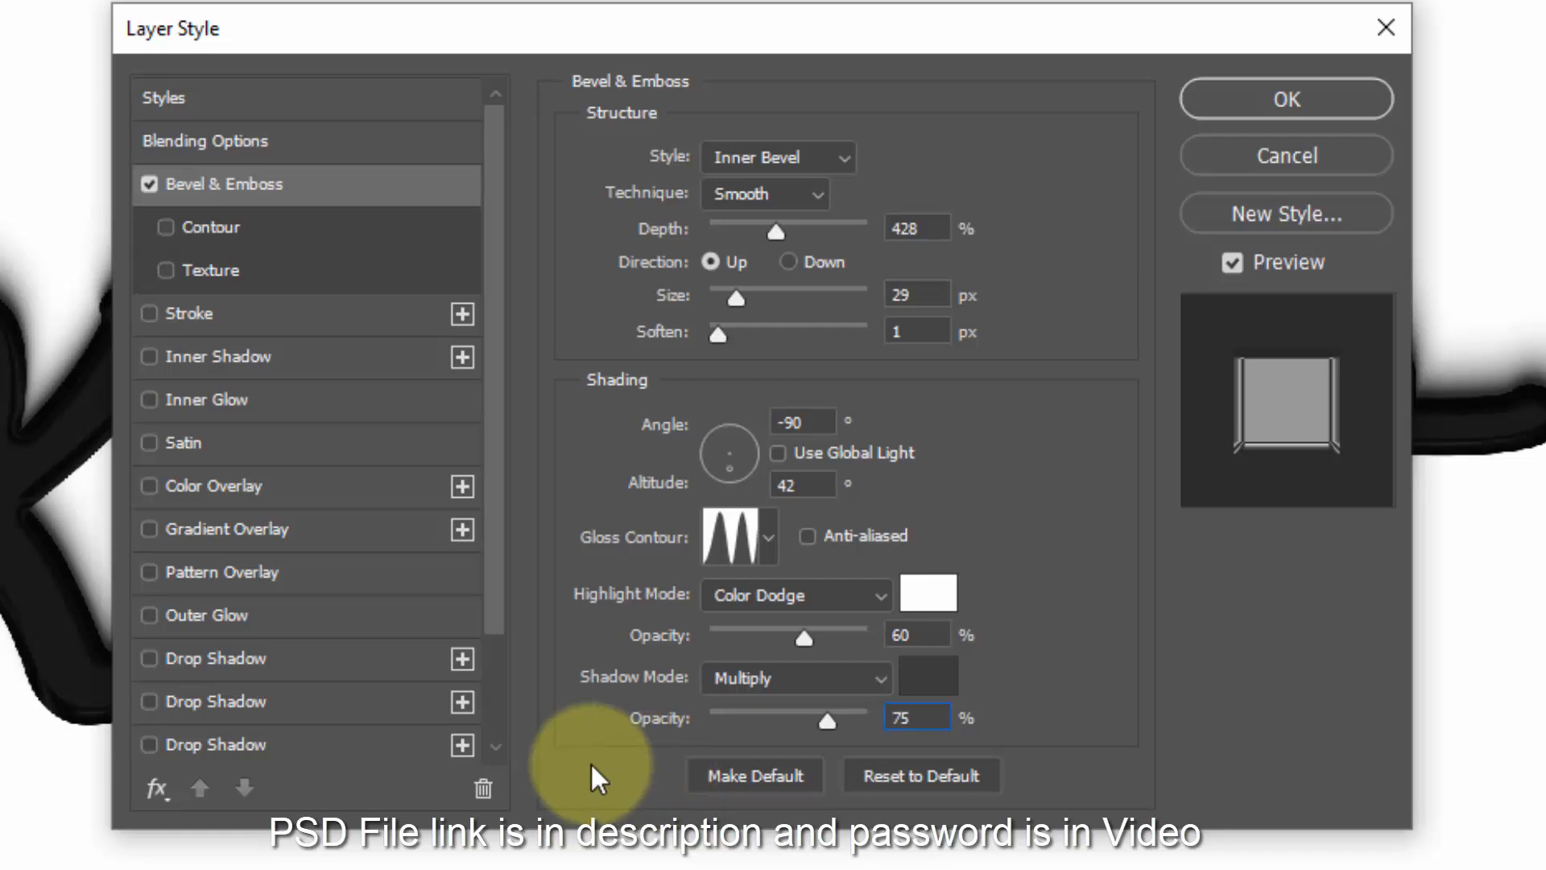
Step: Add a Color Overlay effect in light grey d1d1d1 and apply the layer style
click(302, 471)
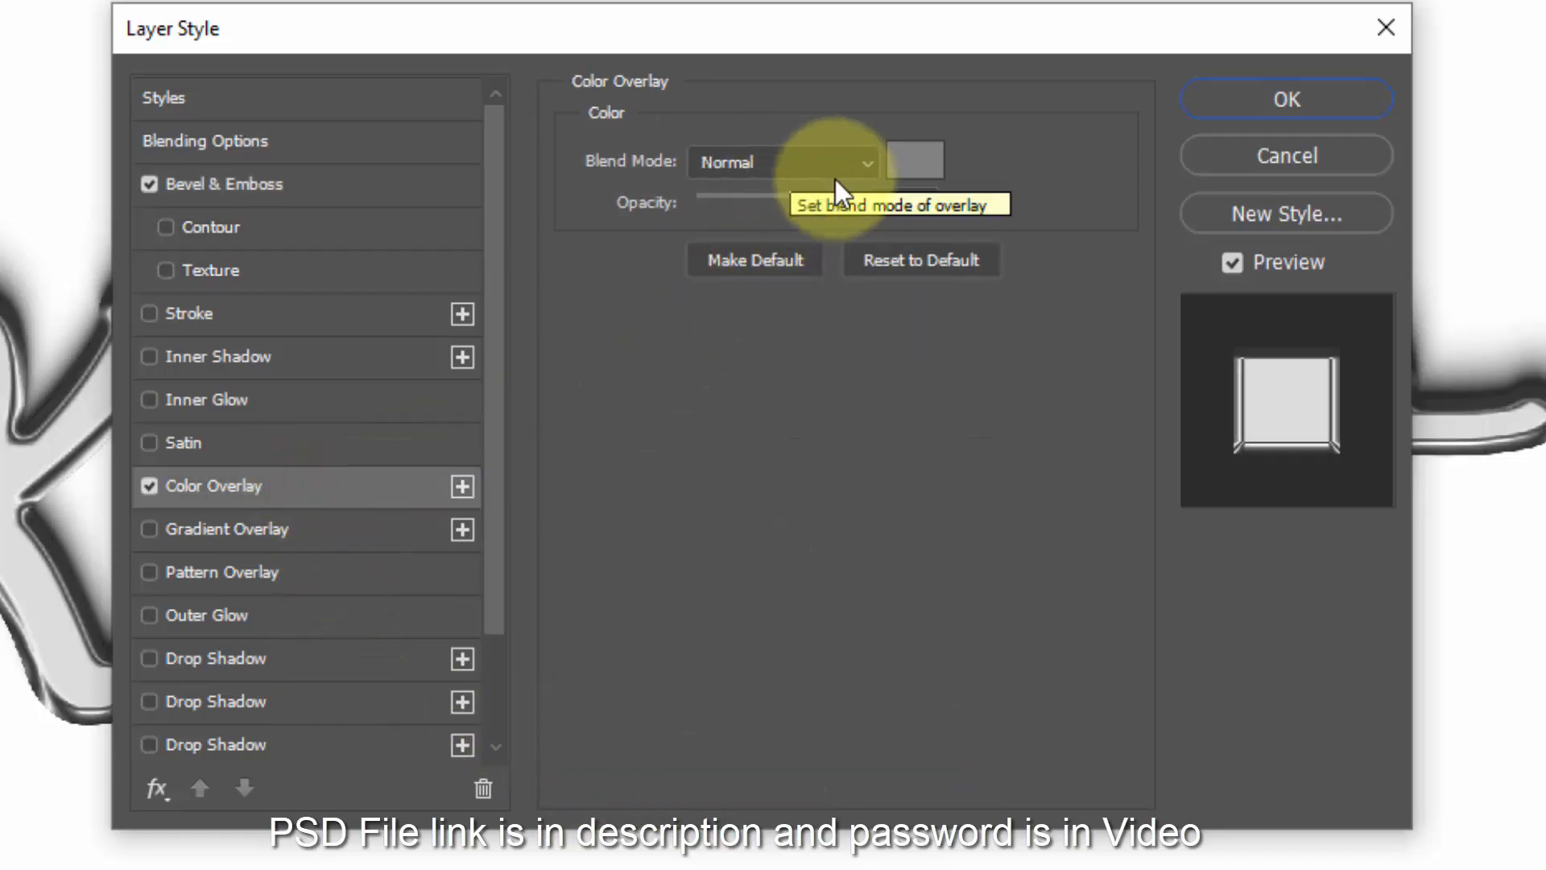
click(894, 165)
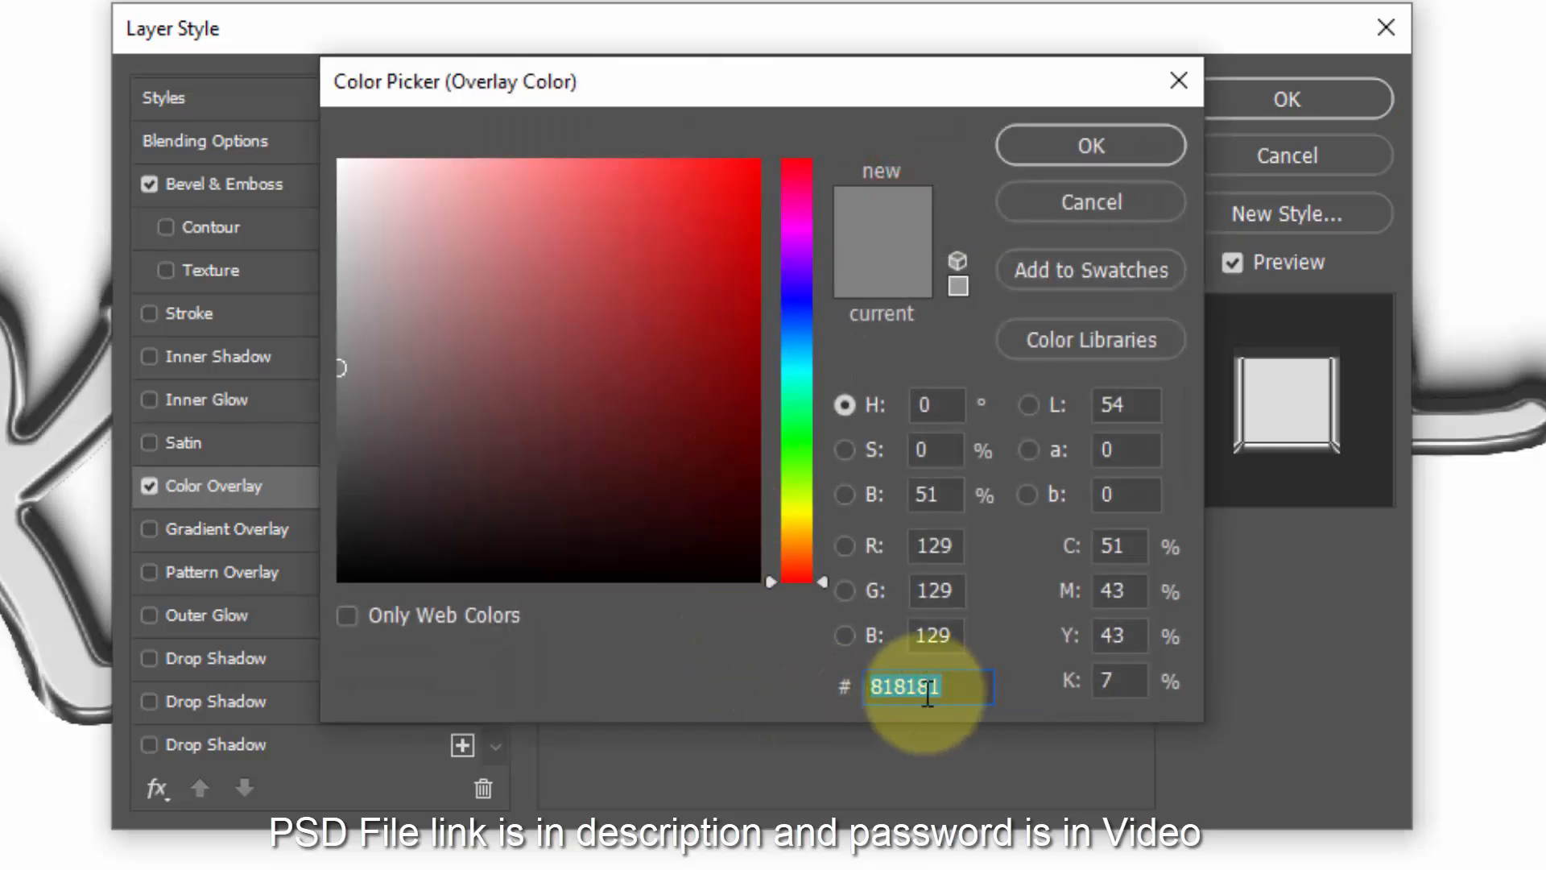
text(d1d1d1)
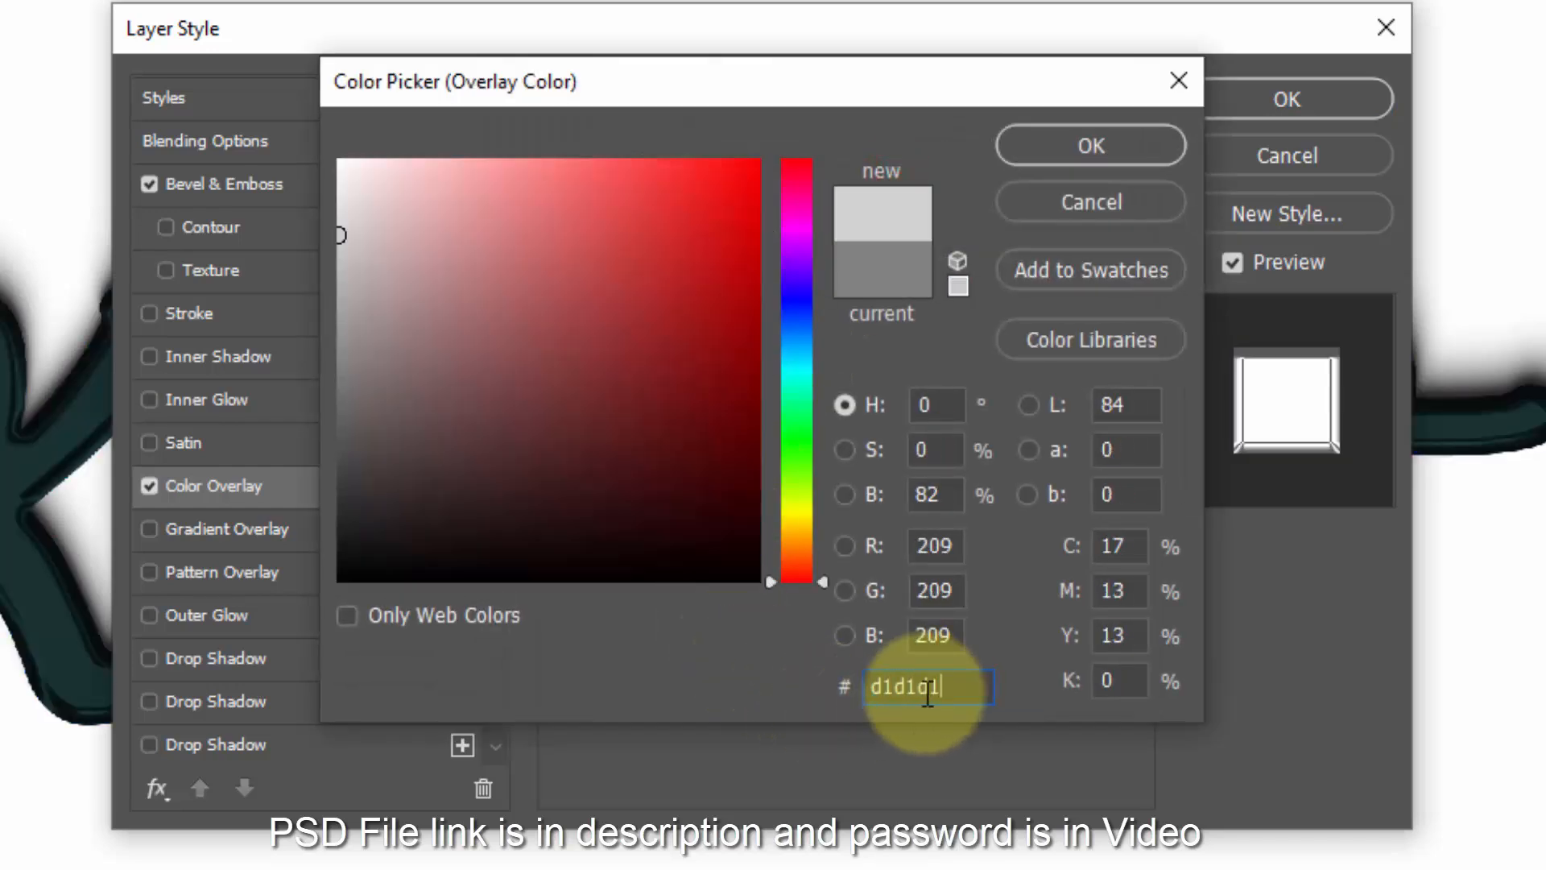
click(1047, 147)
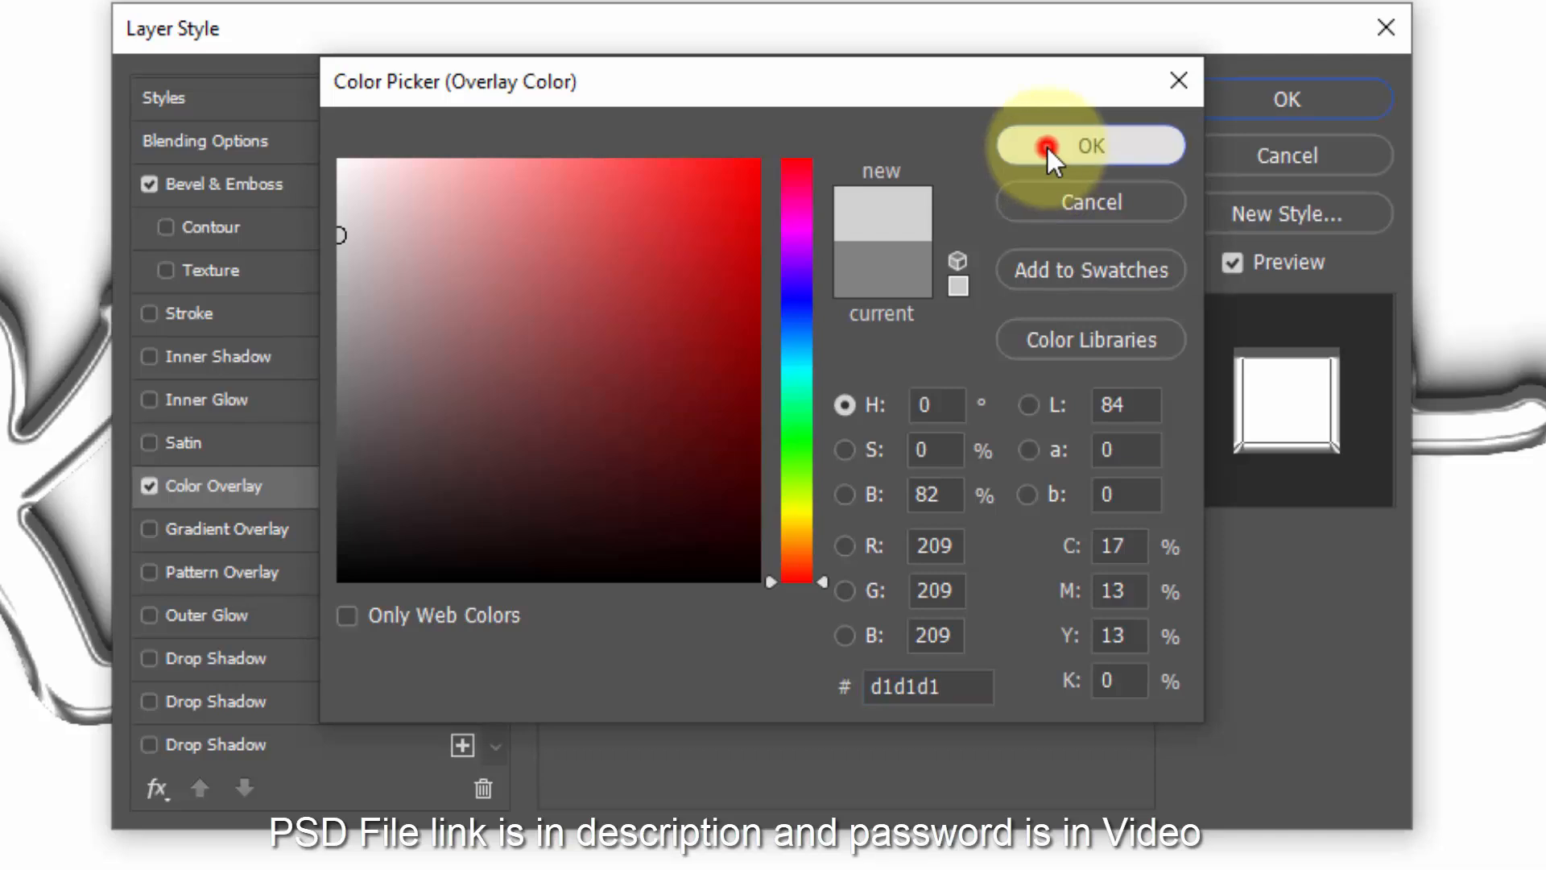
click(902, 202)
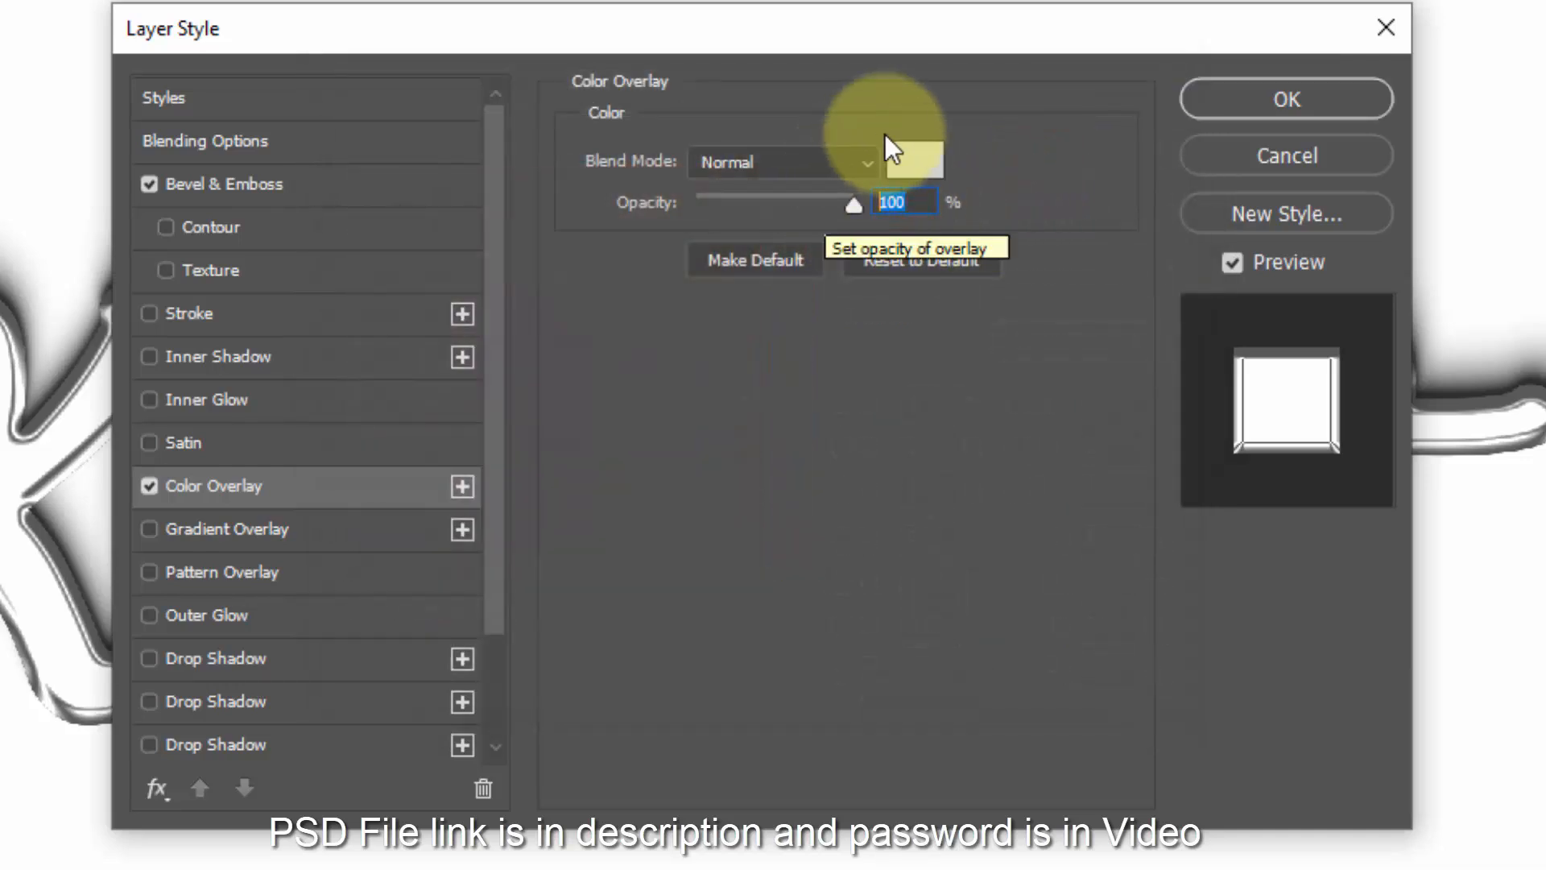
click(1261, 101)
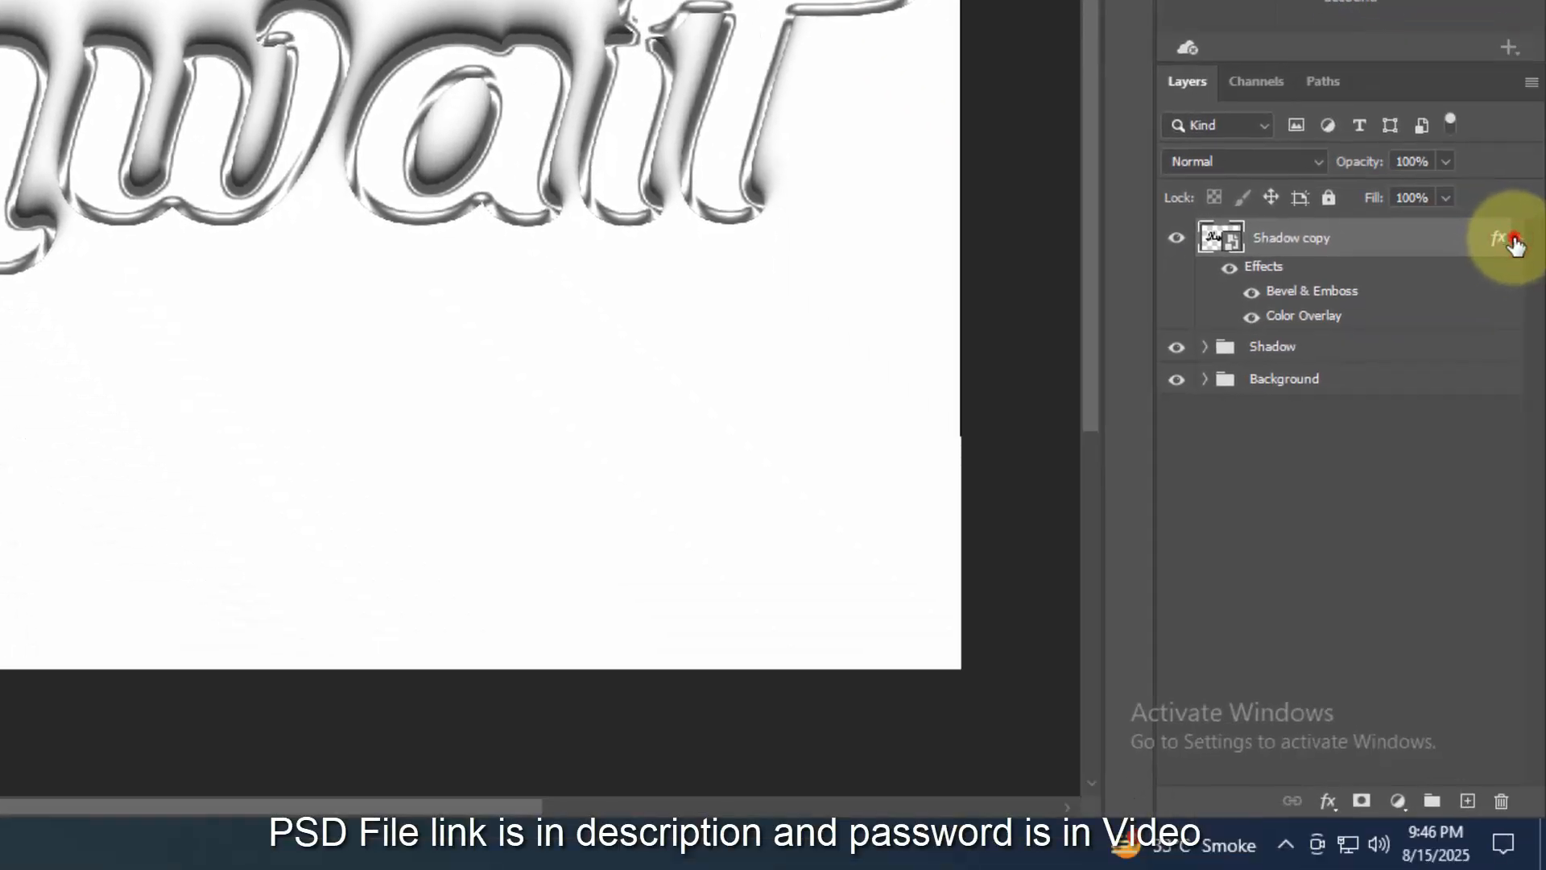
Step: Rename the Shadow copy layer as Border and stack duplicates up to Border copy 31, nudging each one step right and up
click(1514, 240)
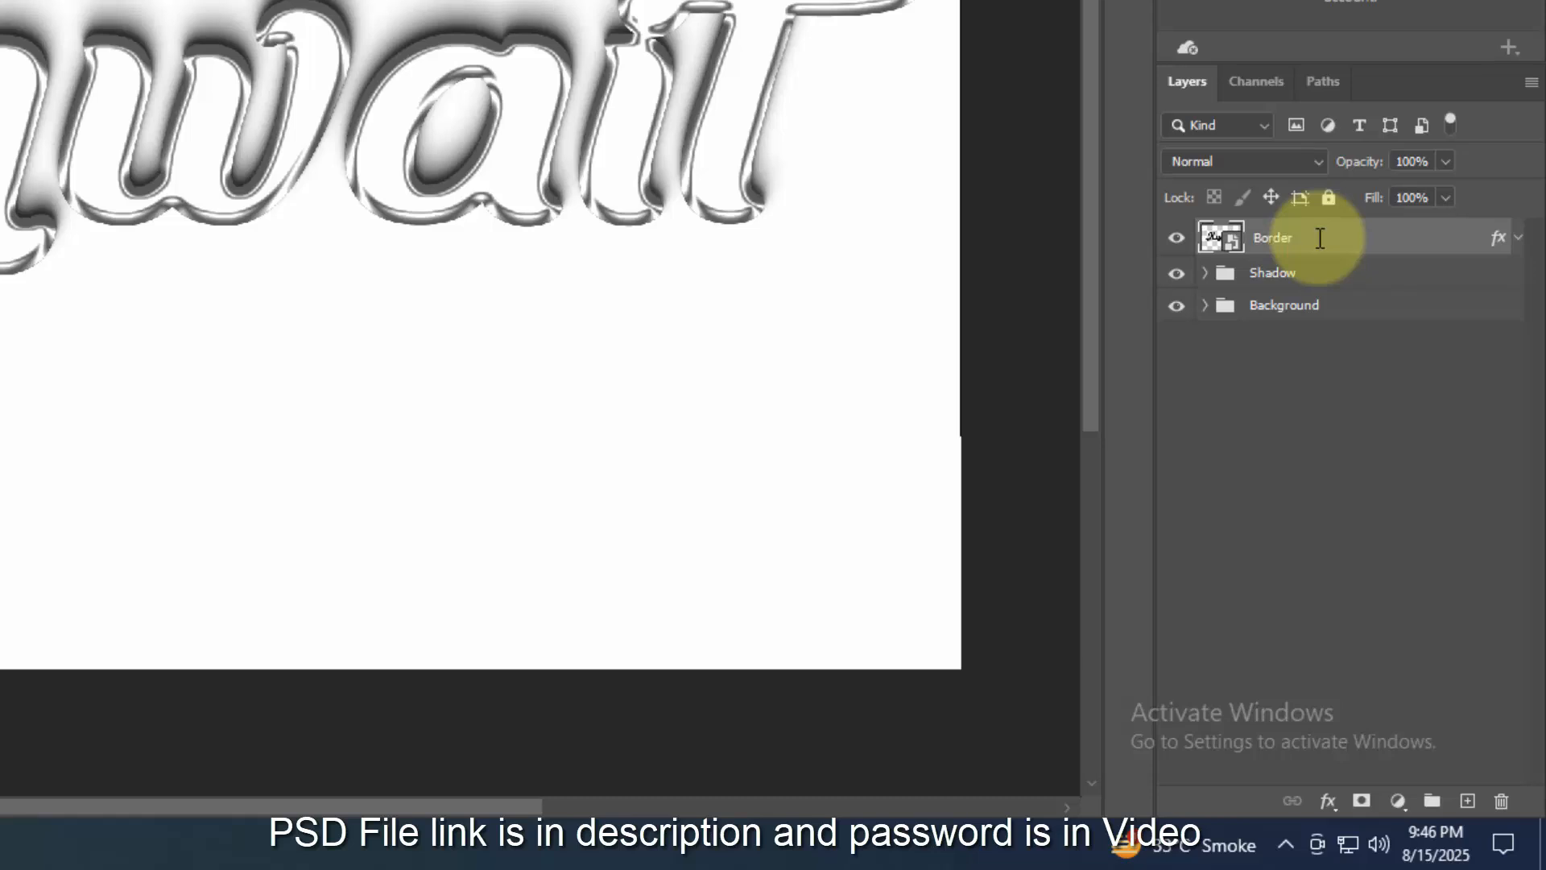
key(ctrl+j)
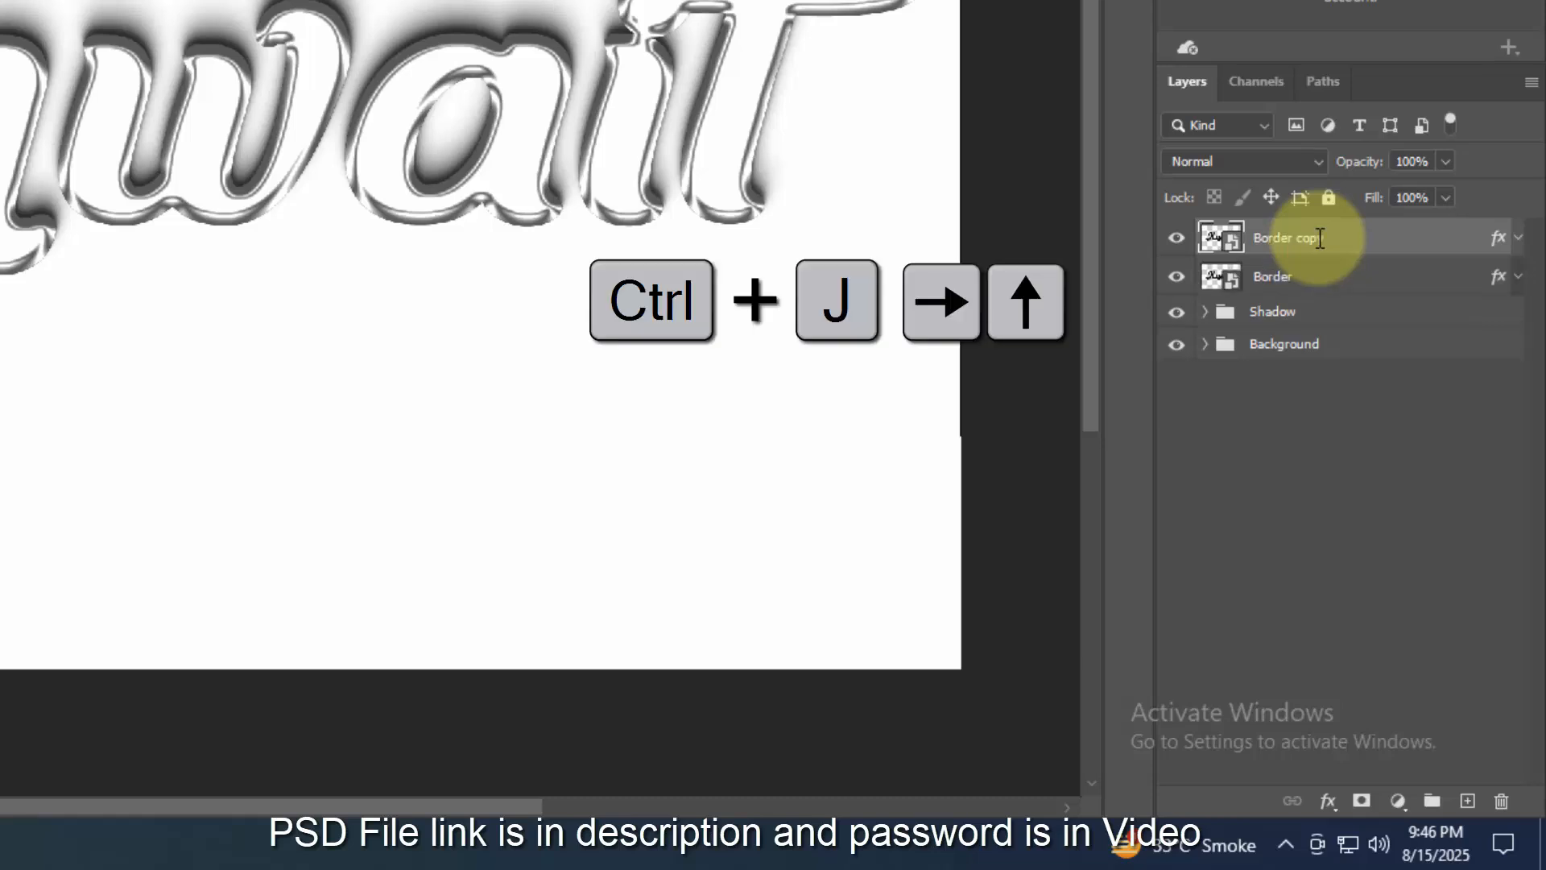
key(ctrl+j)
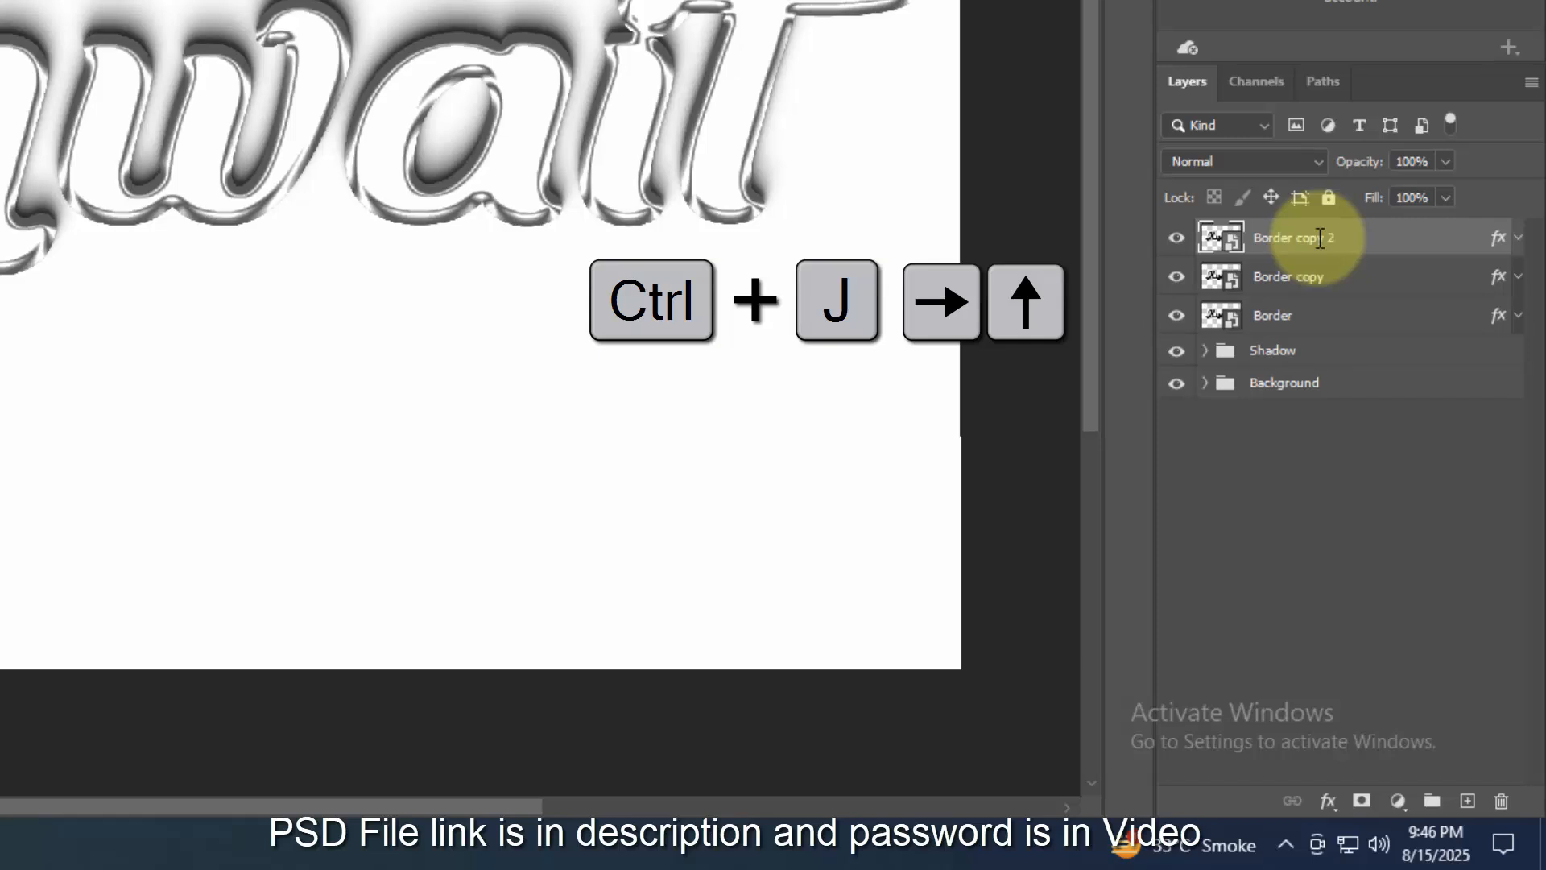
key(ctrl+z)
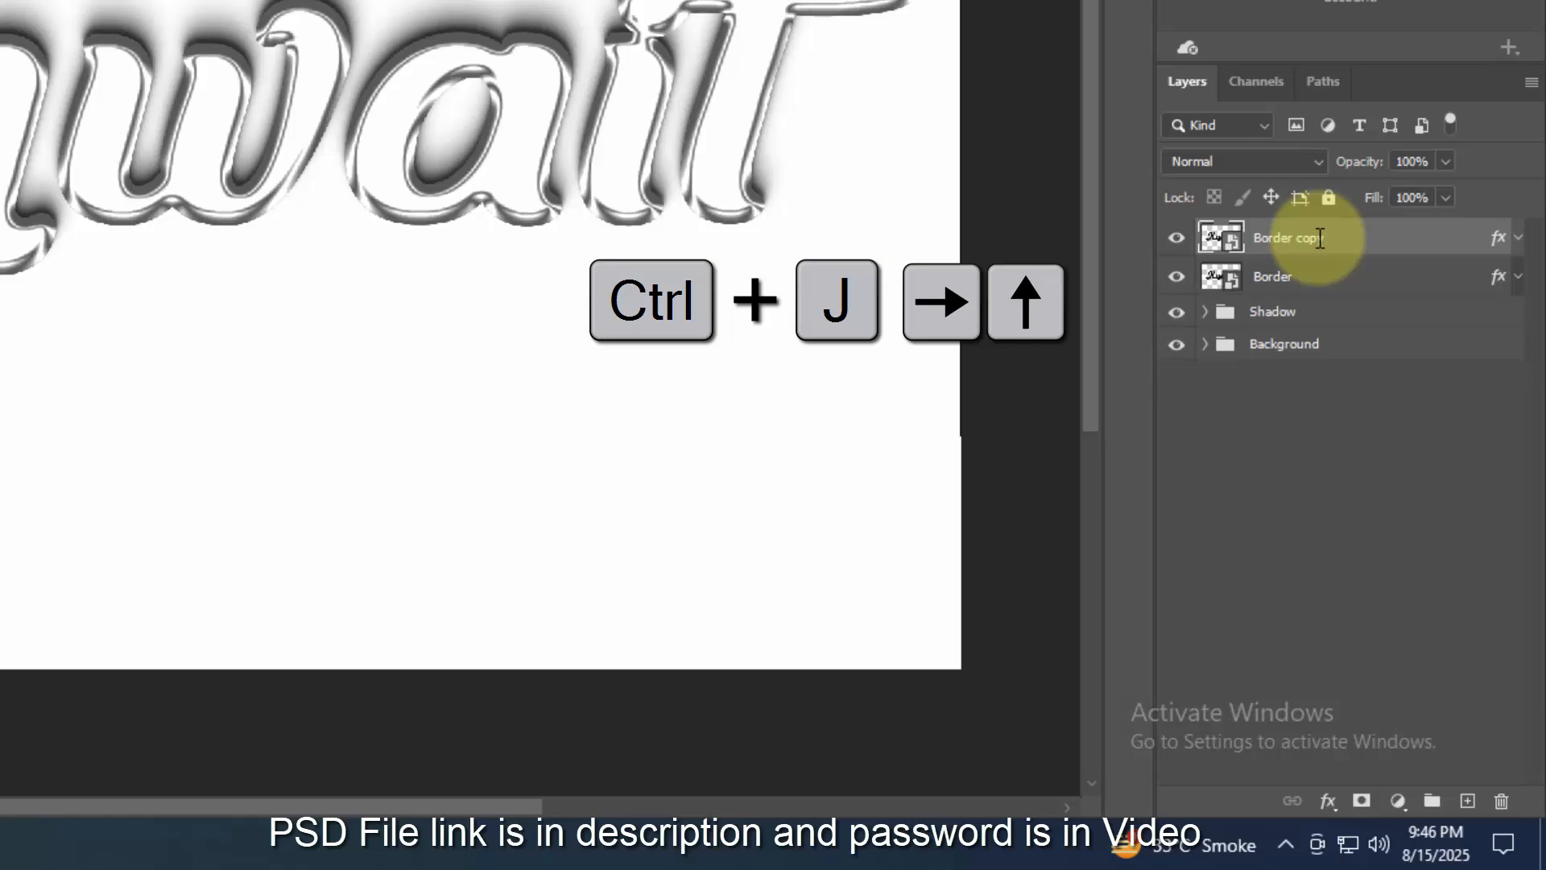
key(ctrl+j)
key(ctrl+j)
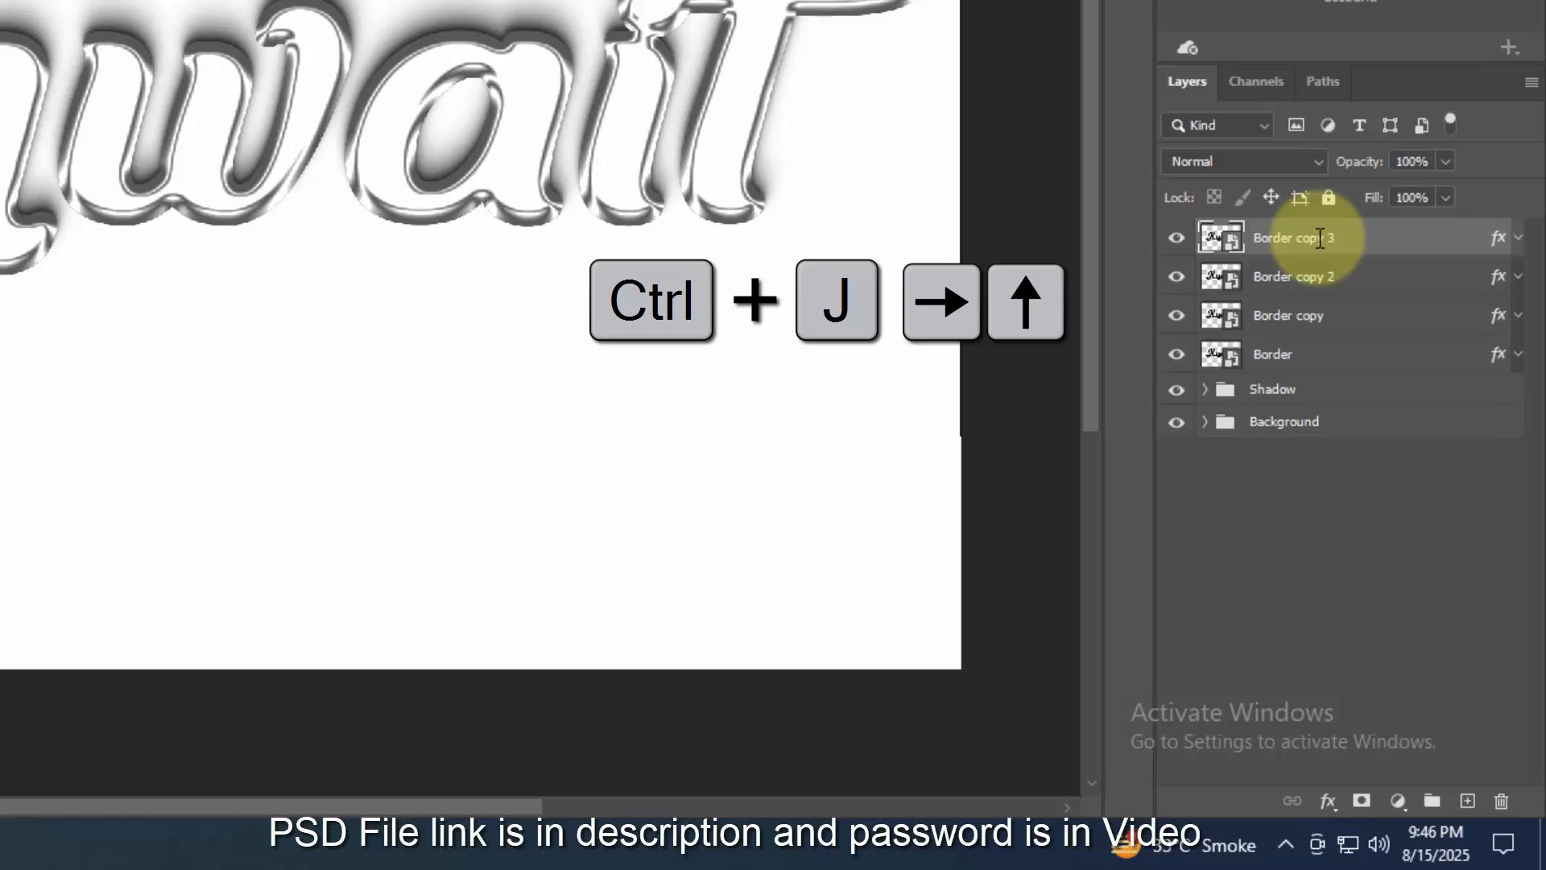
key(ctrl+j)
key(ctrl+j)
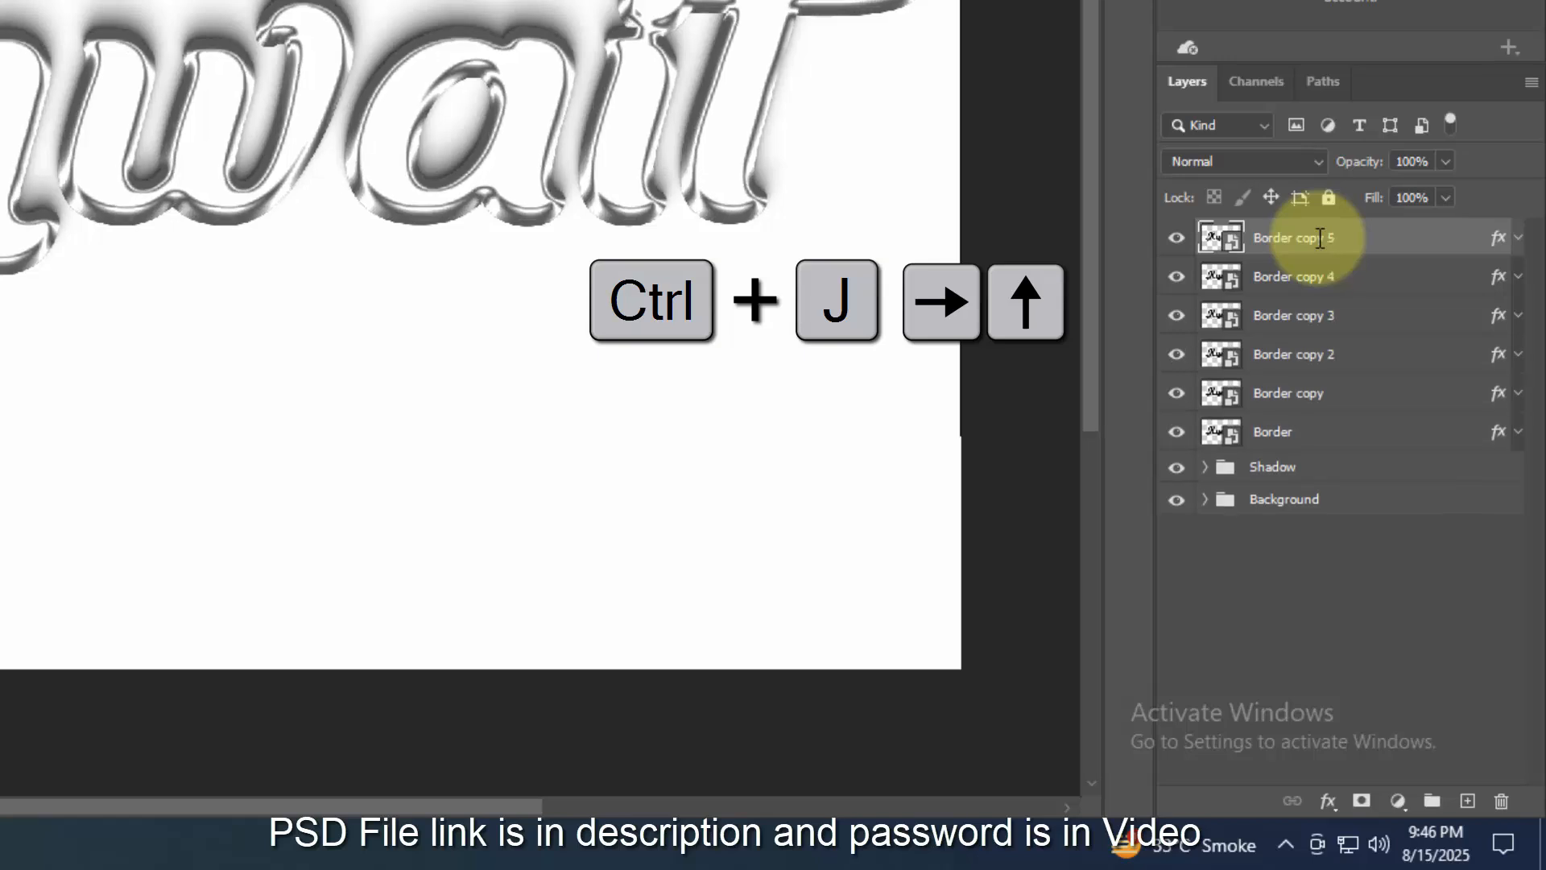
key(ctrl+j)
key(ctrl+j)
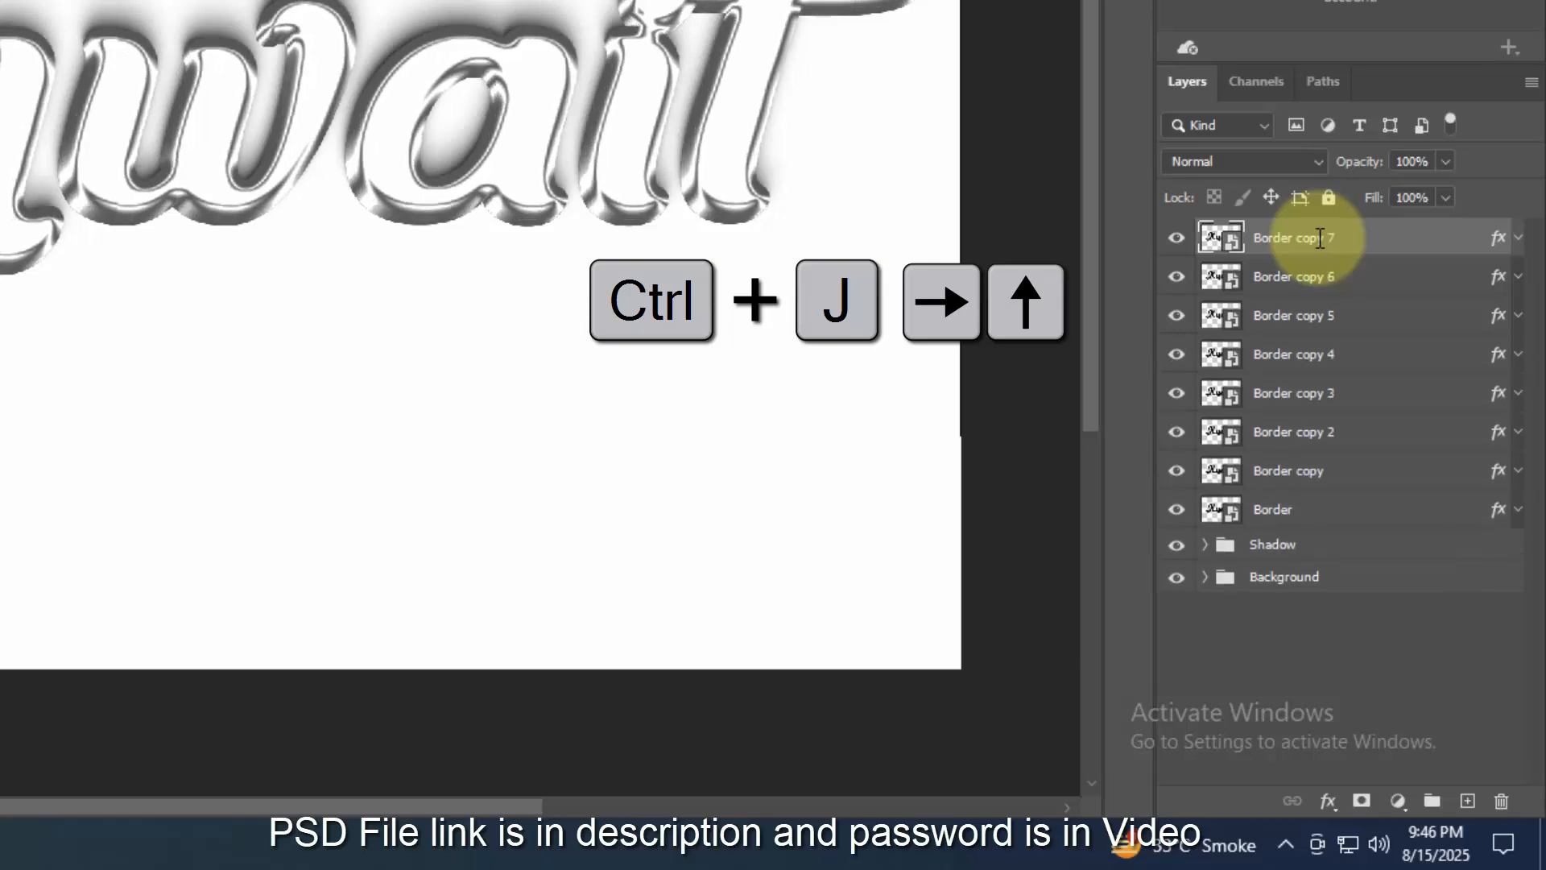
key(ctrl+j)
key(ctrl+j)
key(ctrl+j)
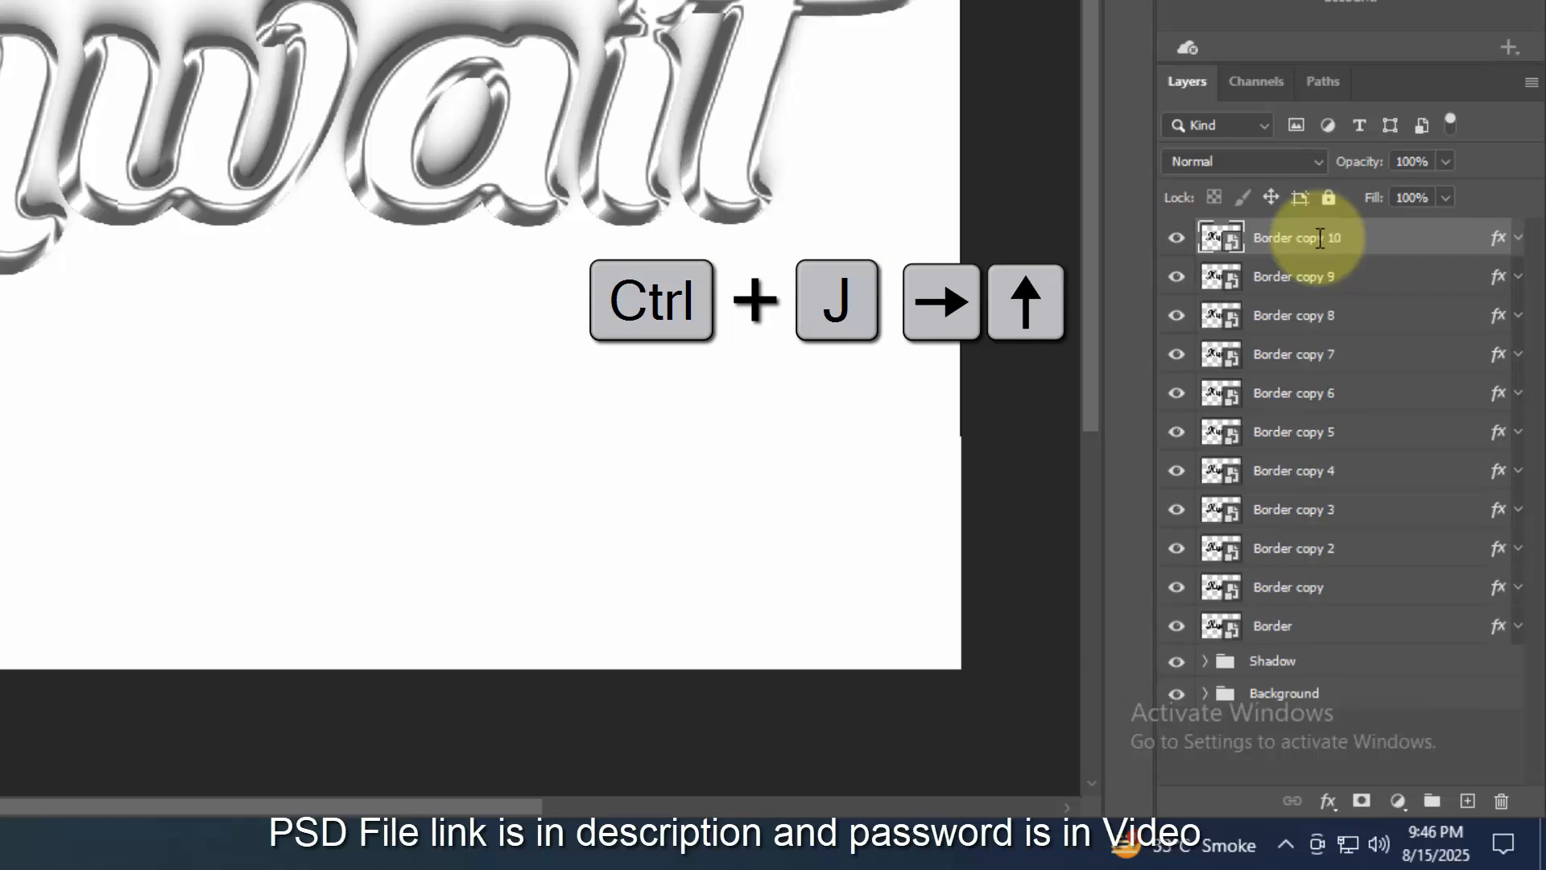
key(ctrl+j)
key(ctrl+j)
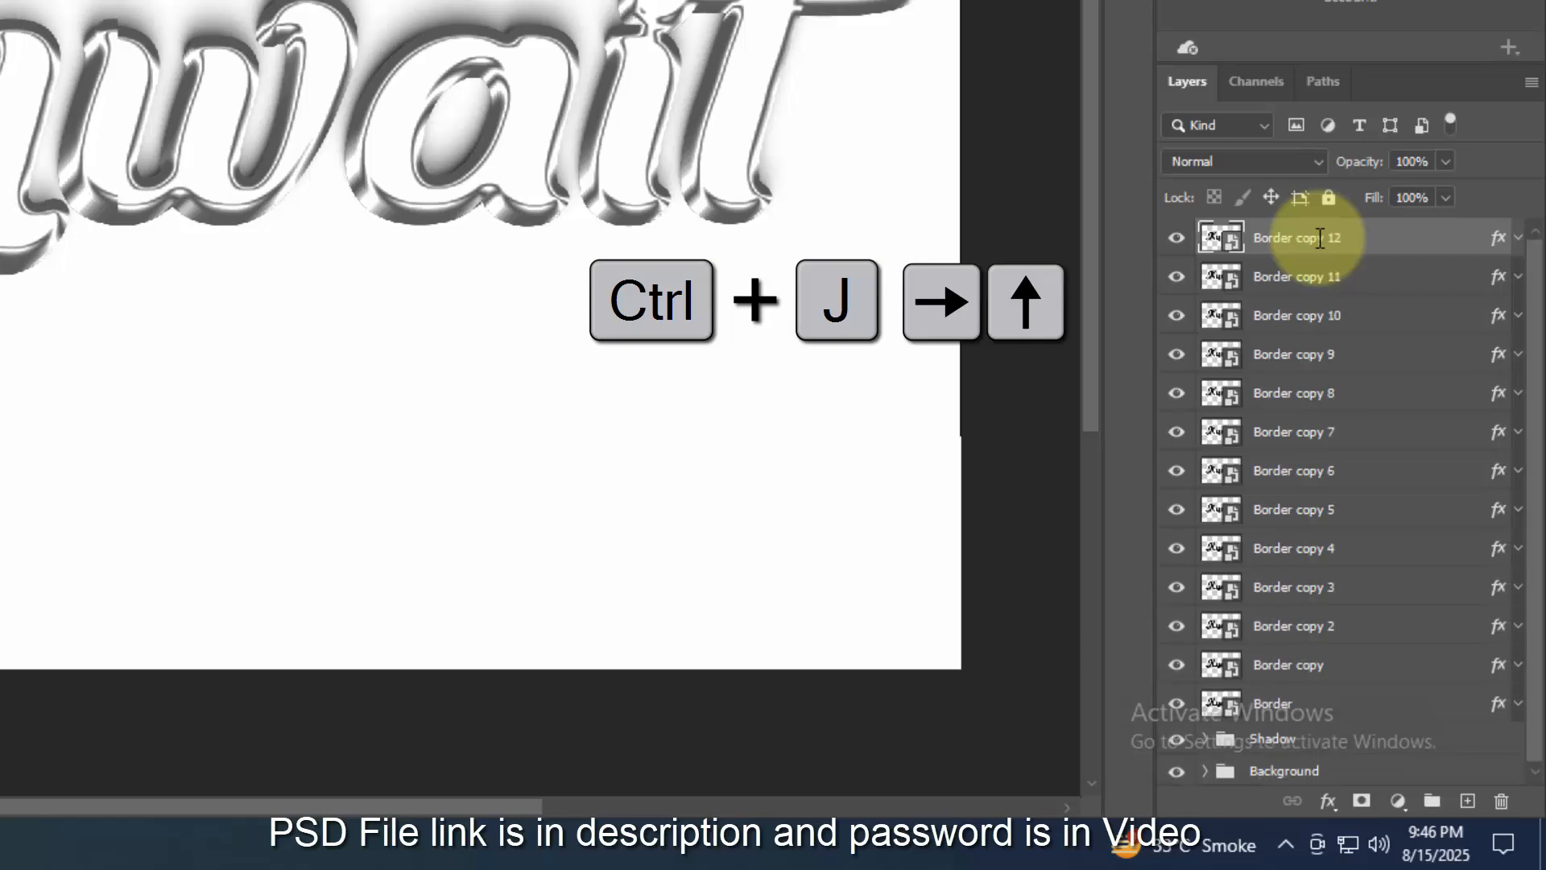
key(ctrl+j)
key(Right)
key(Up)
key(ctrl+j)
key(Right)
key(Up)
key(ctrl+j)
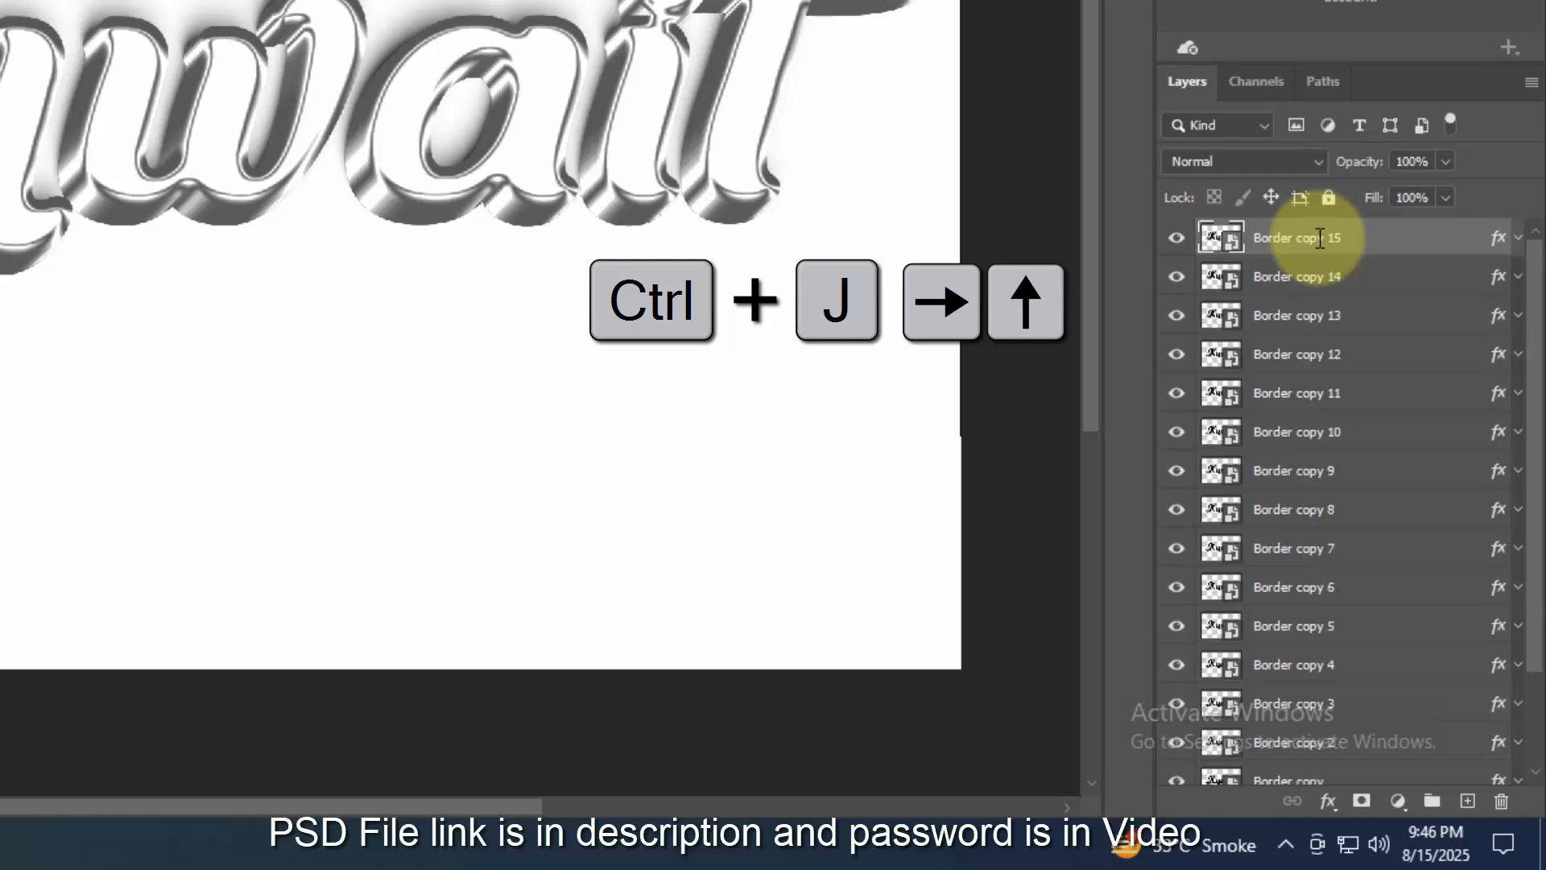
key(Right)
key(Up)
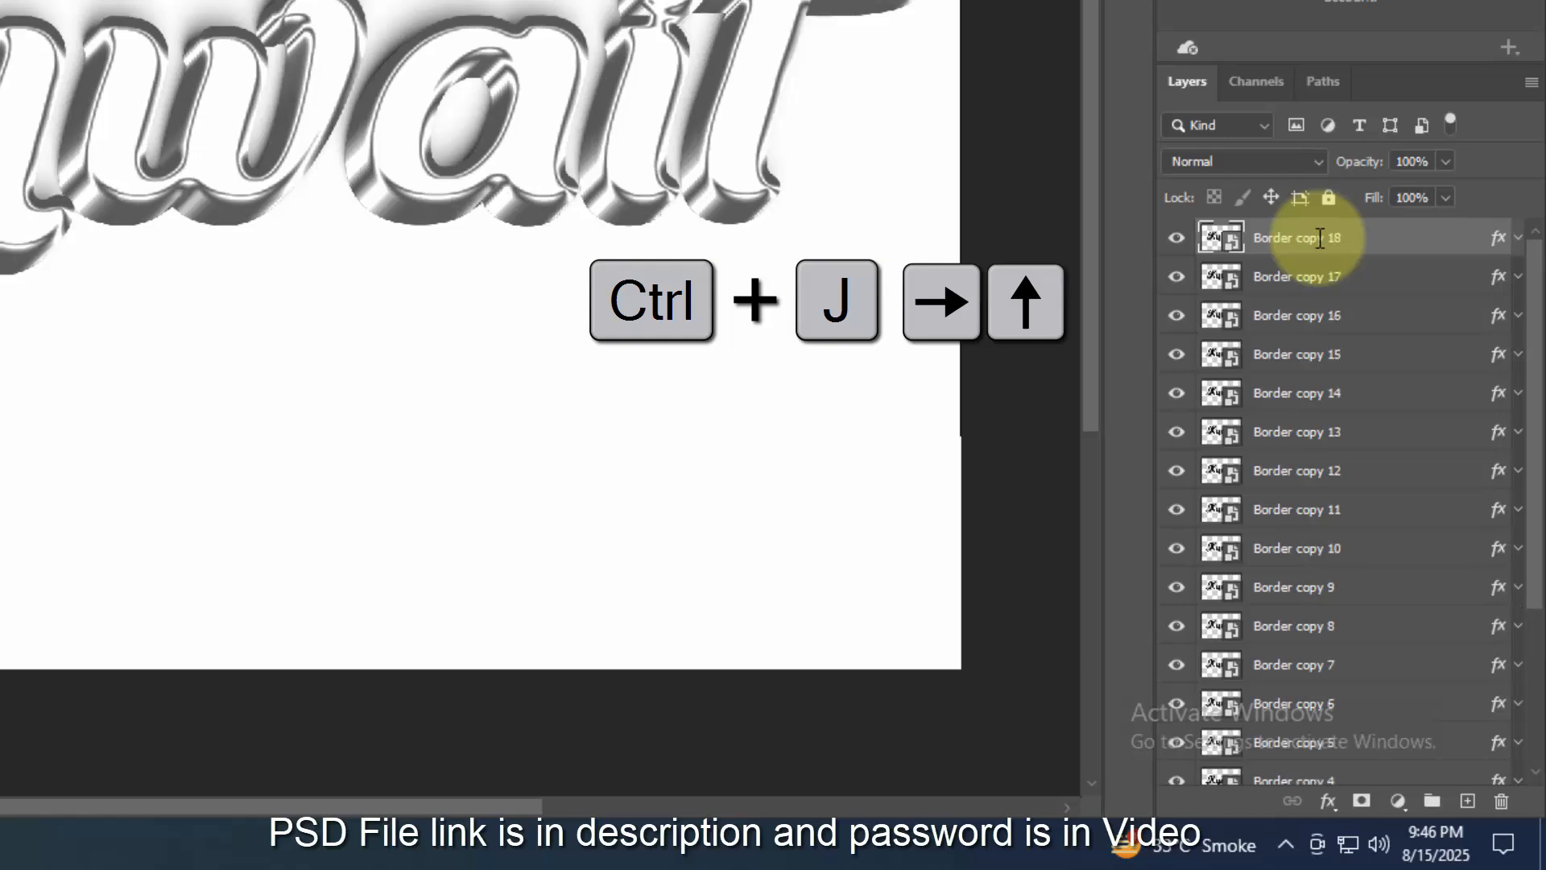
key(Right)
key(Up)
key(ctrl+j)
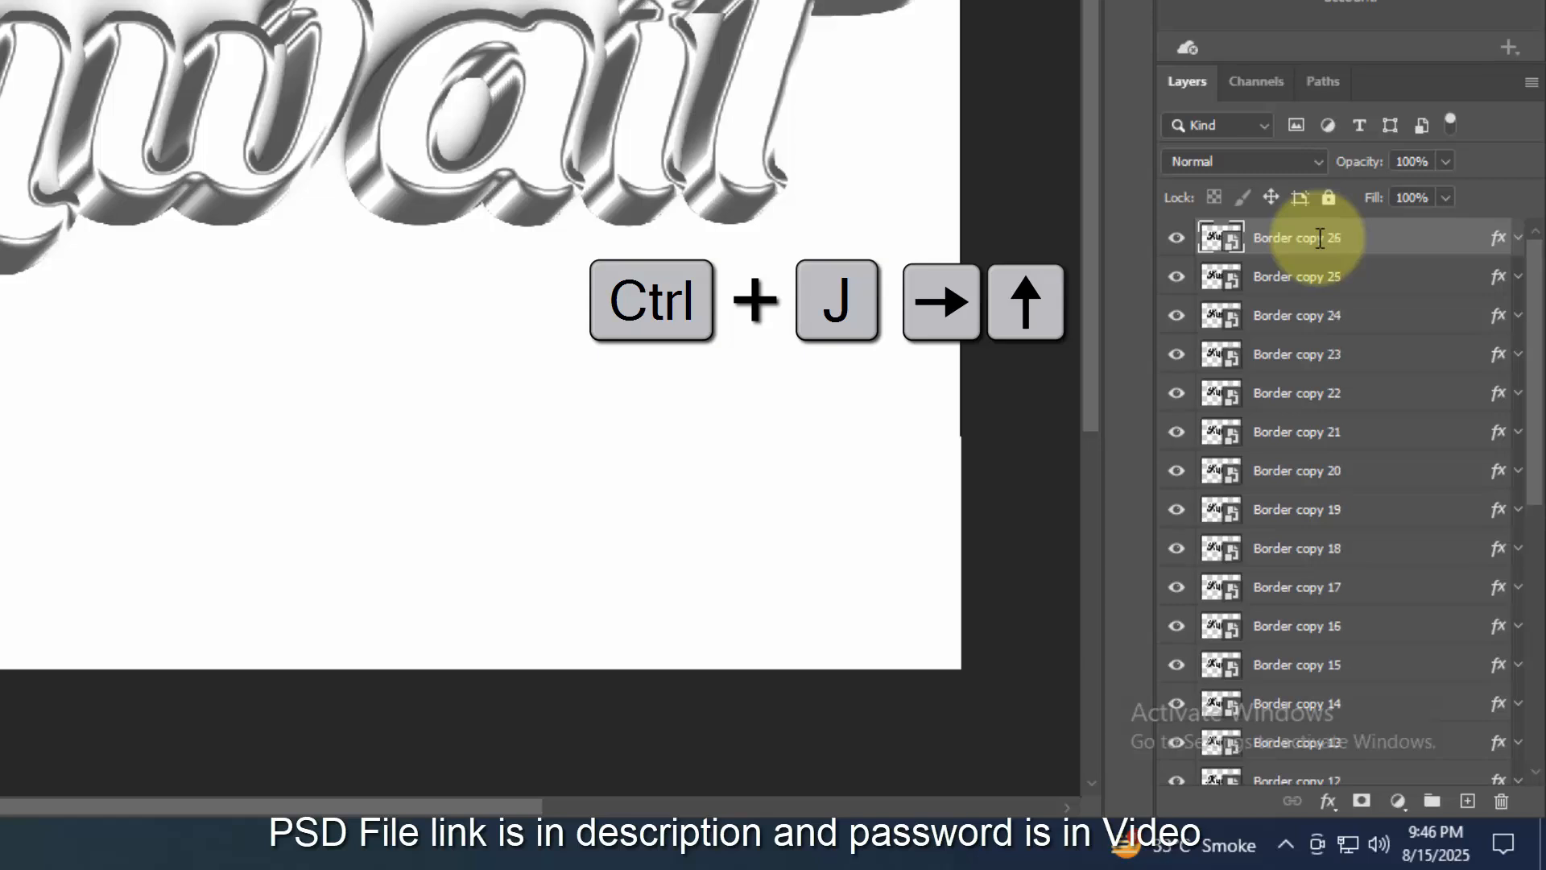
key(Right)
key(Up)
key(ctrl+j)
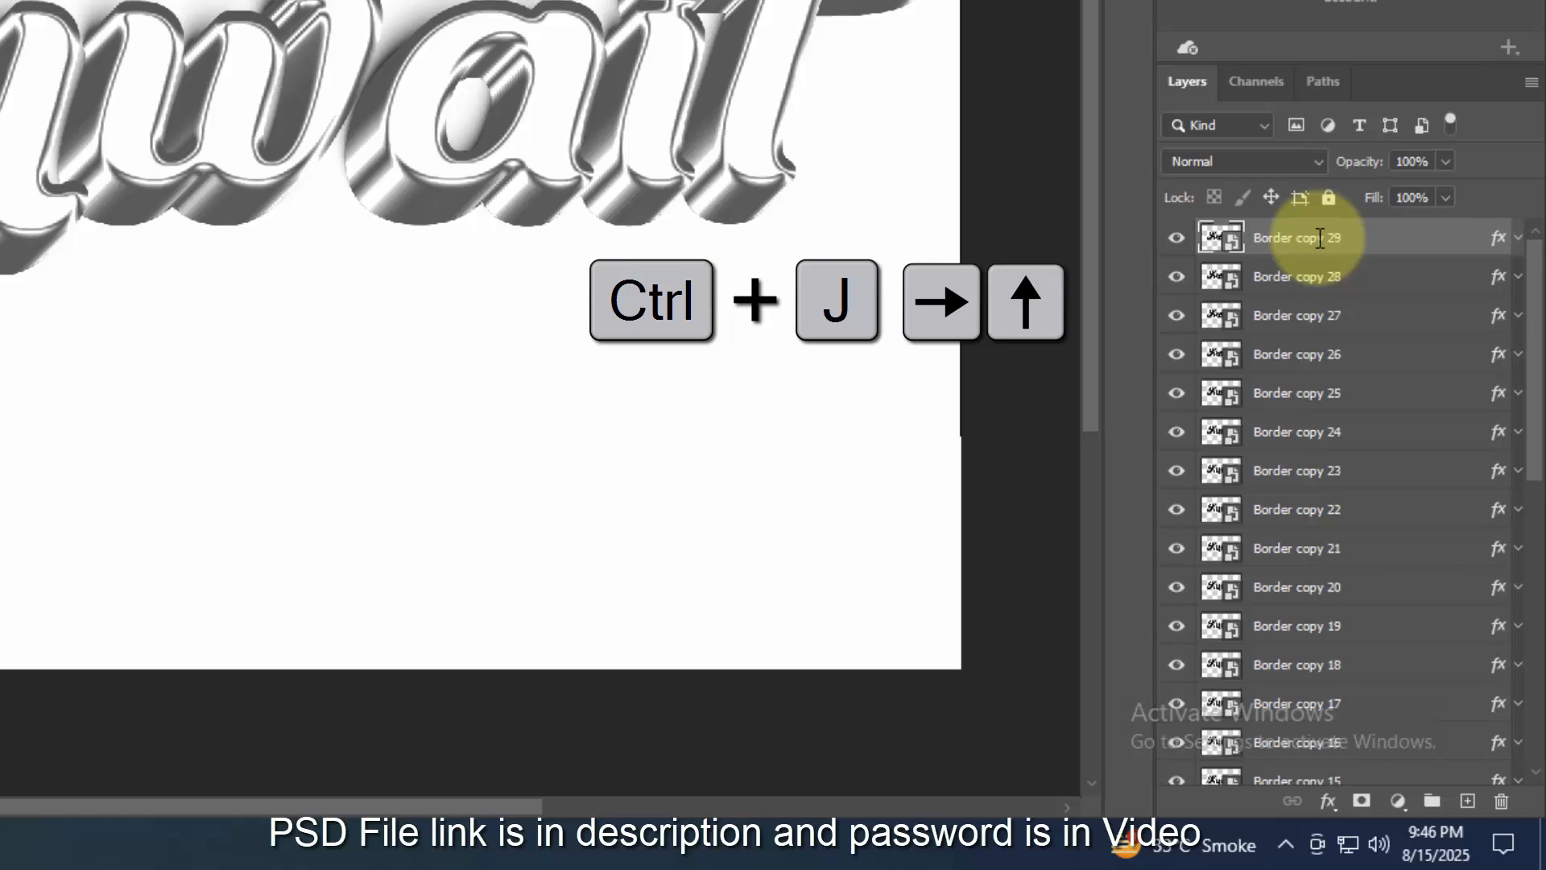
key(Right)
key(Up)
key(ctrl+j)
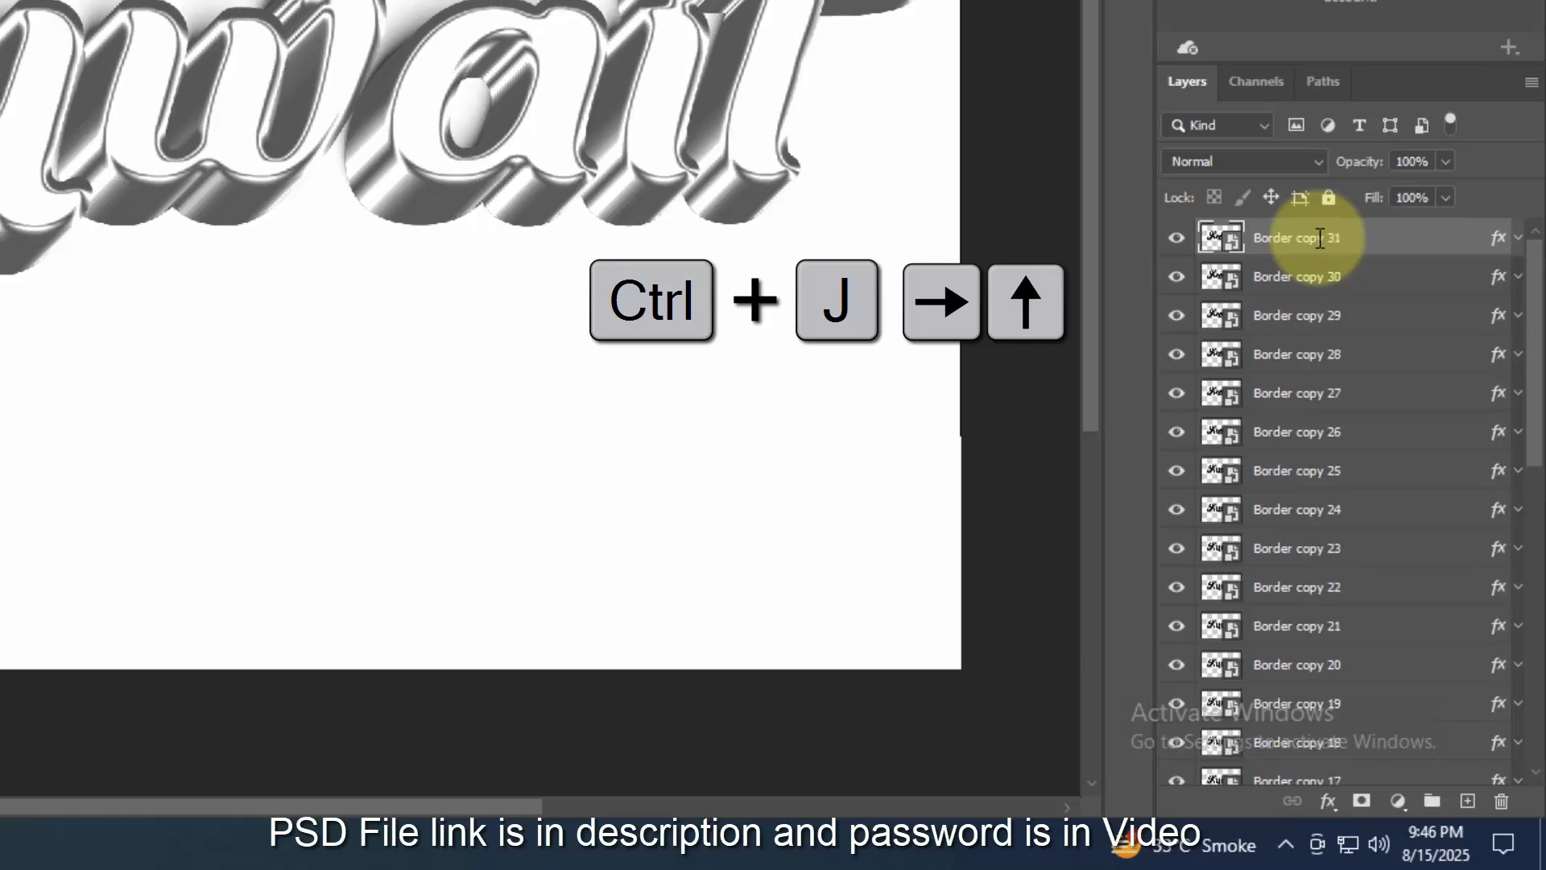
Step: Group the layers from Border copy 30 down to Border copy 16
key(shift)
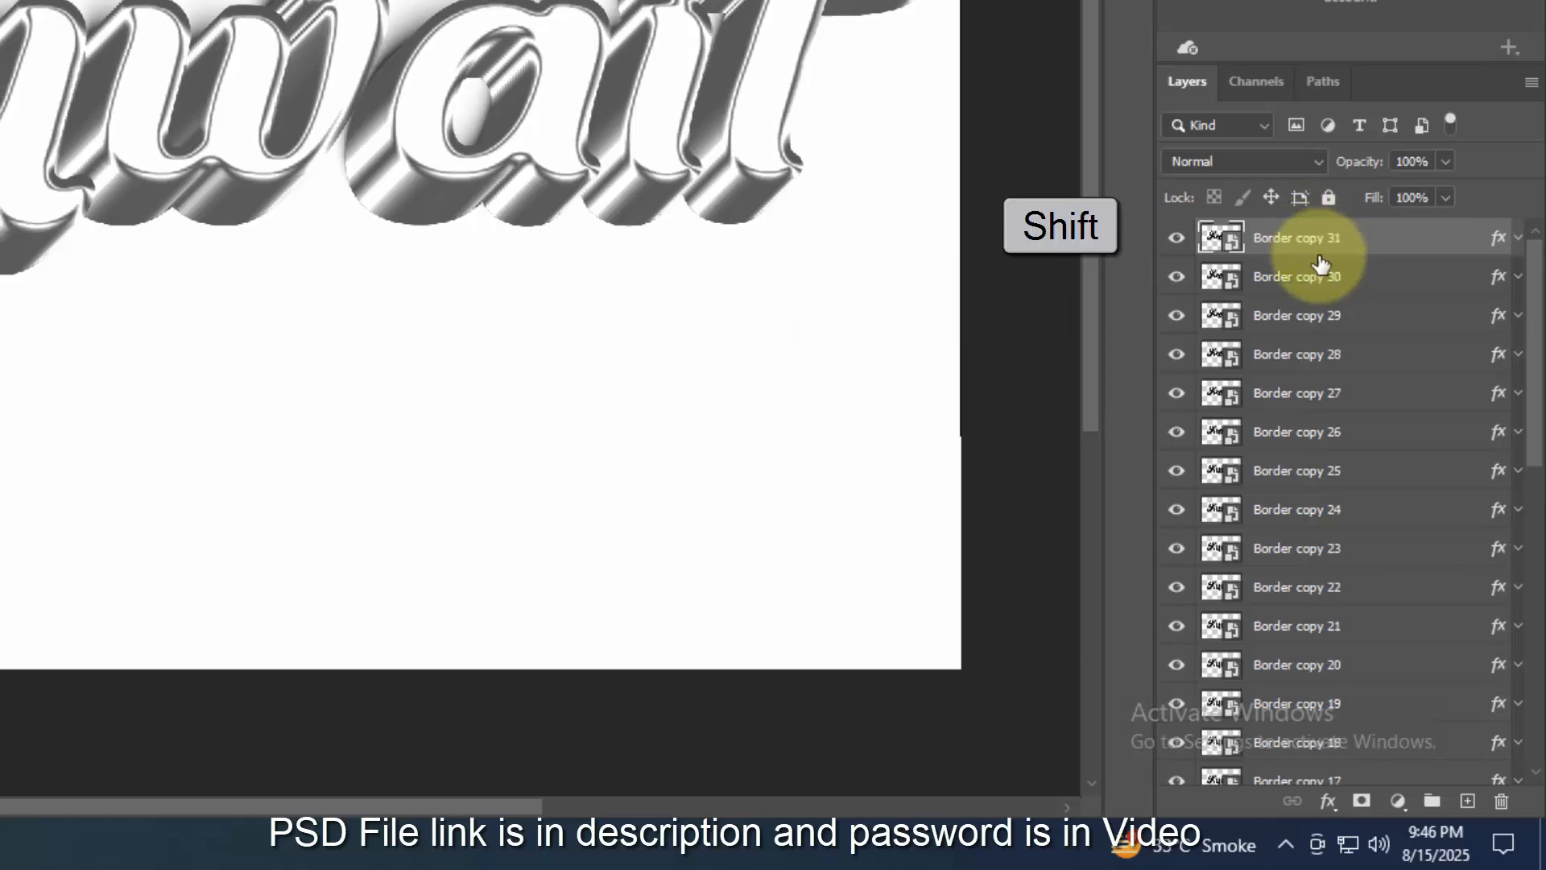
scroll(1329, 304, down, 3)
scroll(1333, 479, down, 6)
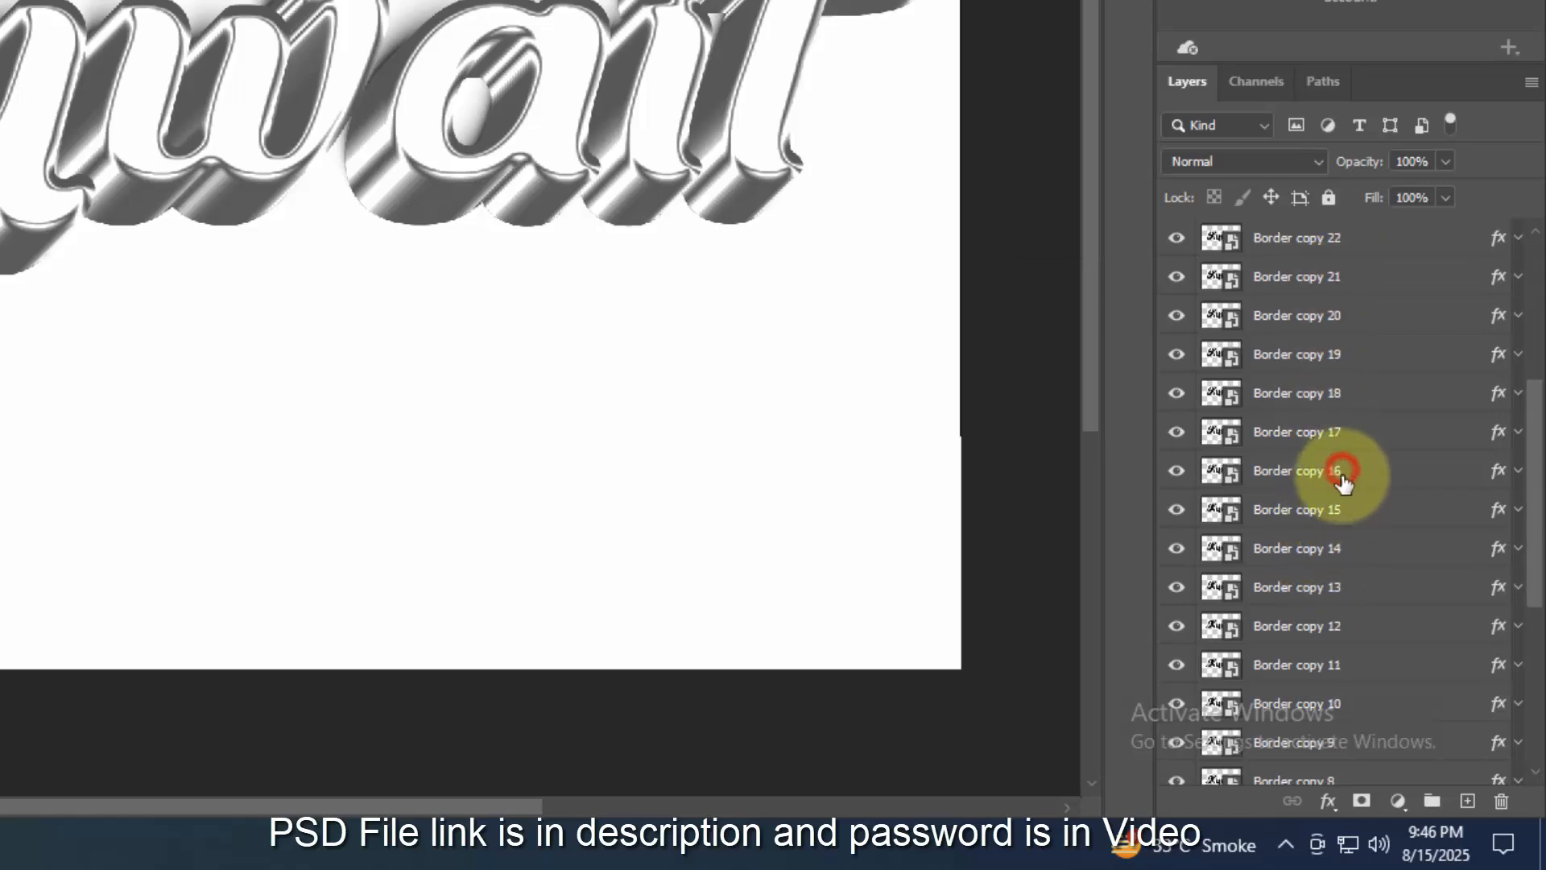
shift+click(1343, 478)
click(1432, 801)
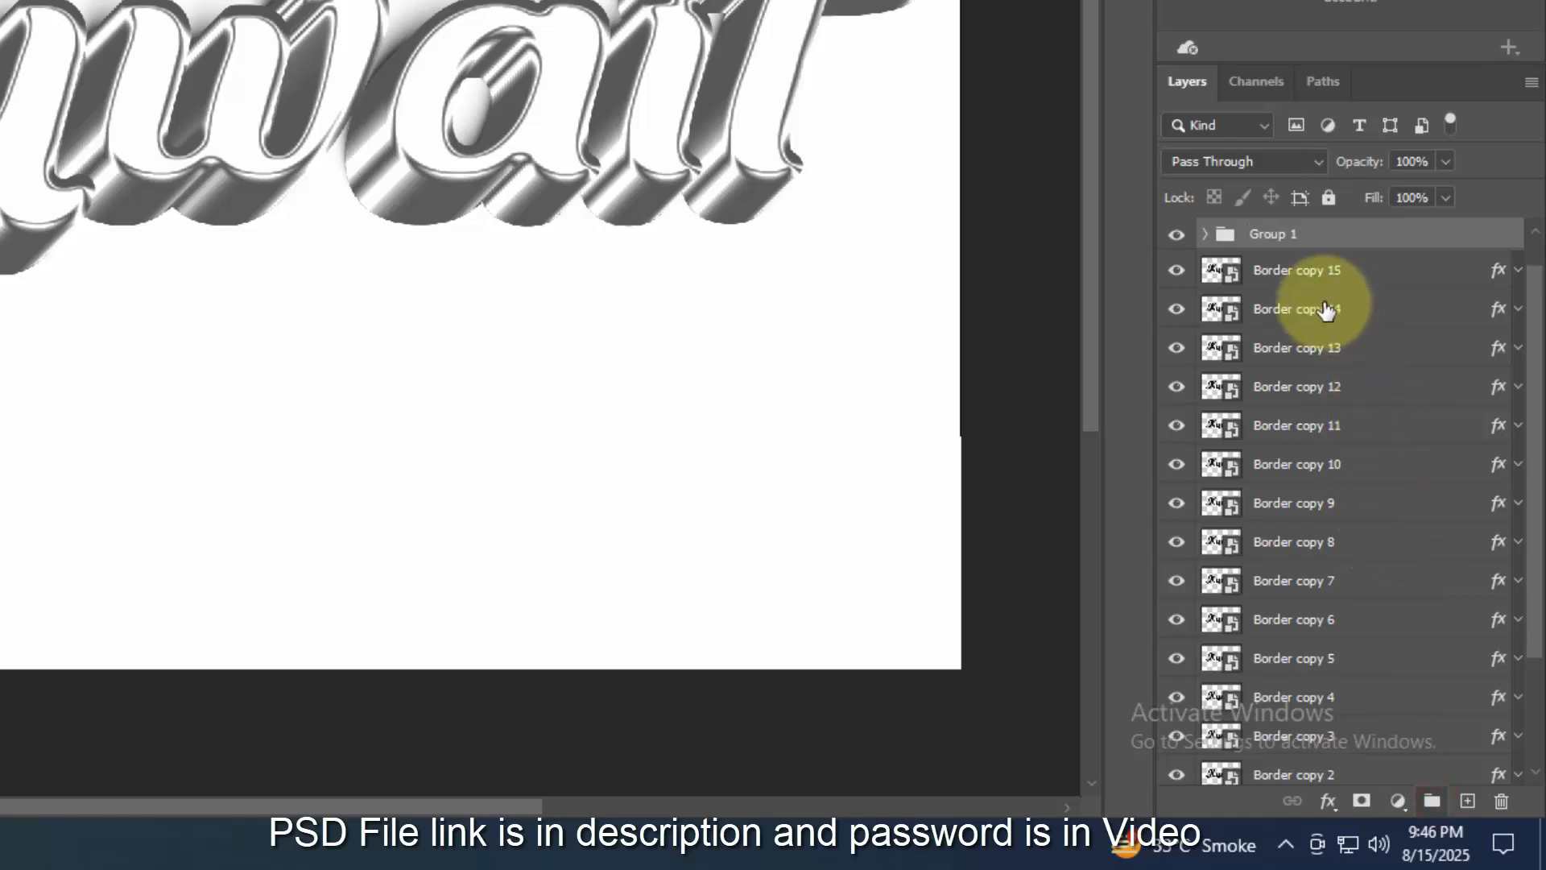
Step: Group the remaining layers from Border copy 15 down to the original Border layer
click(1311, 273)
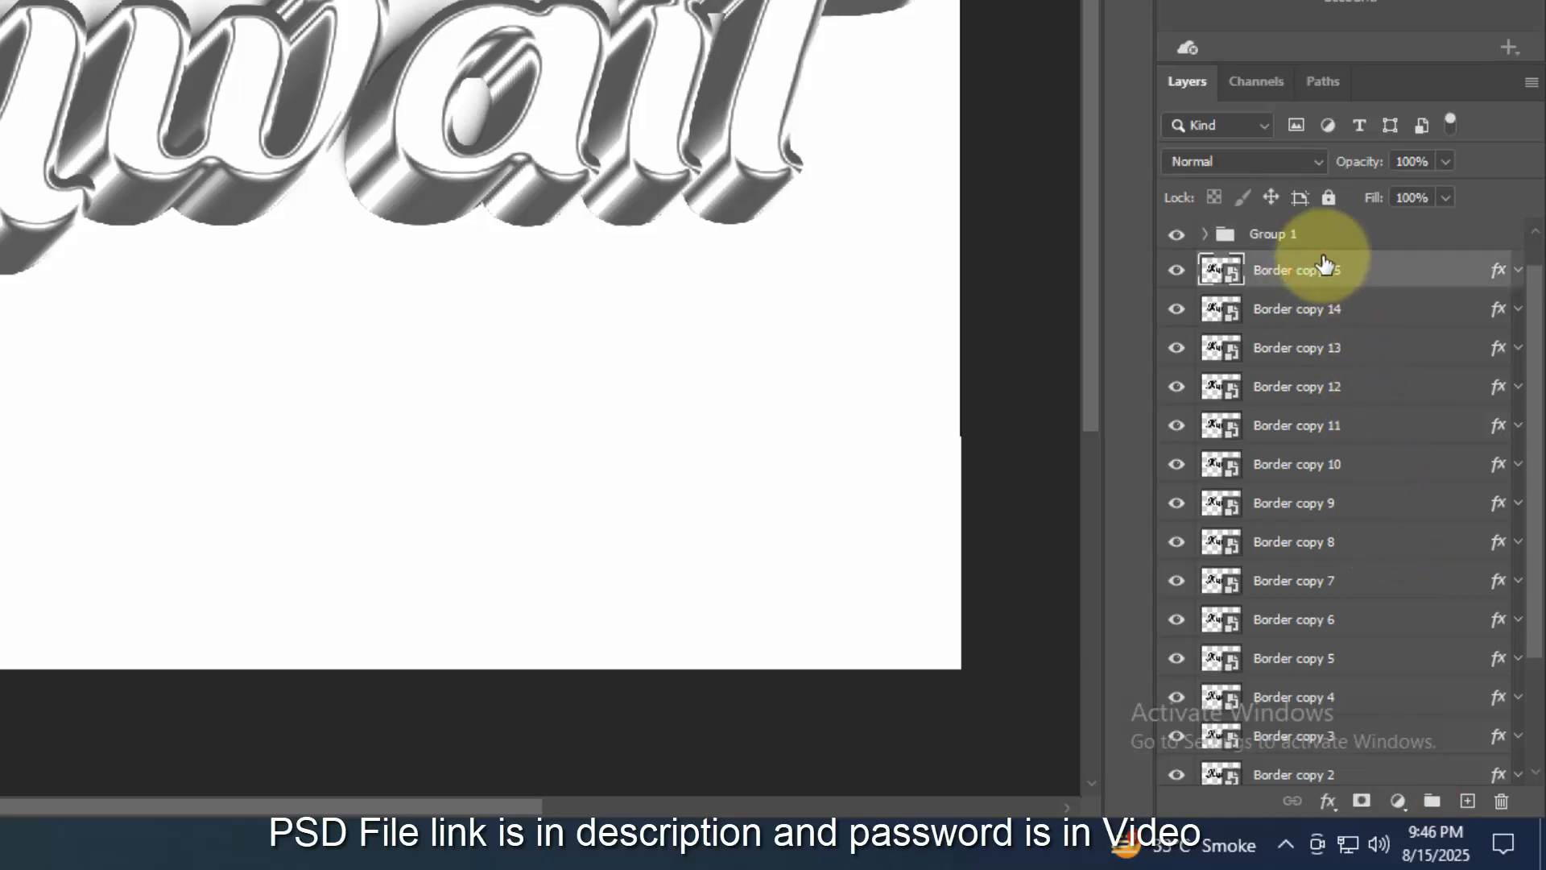
scroll(1337, 636, down, 4)
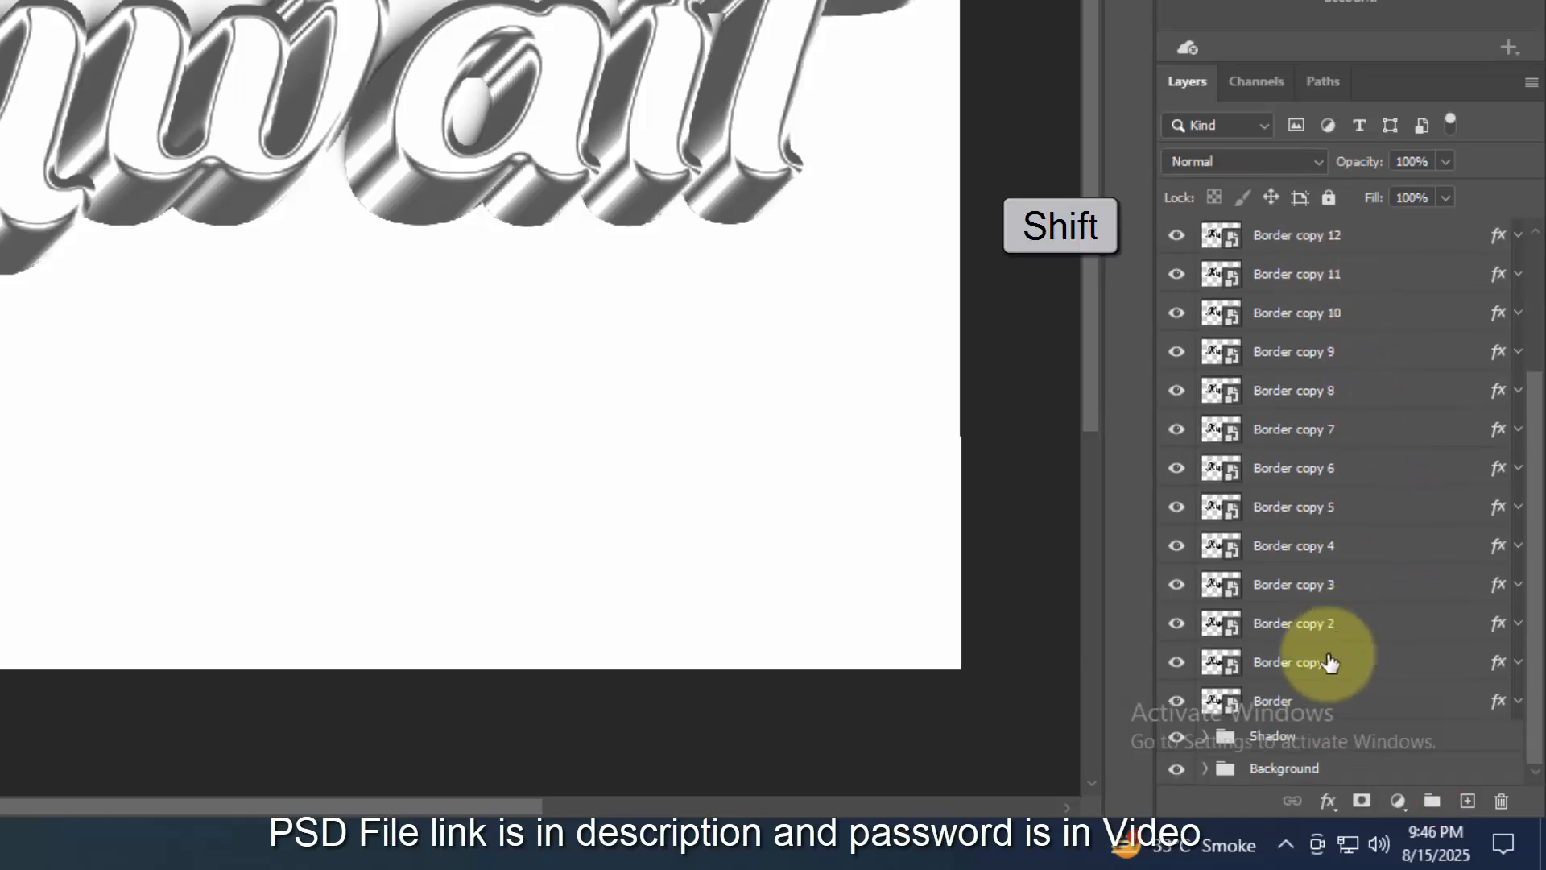
shift+click(1317, 700)
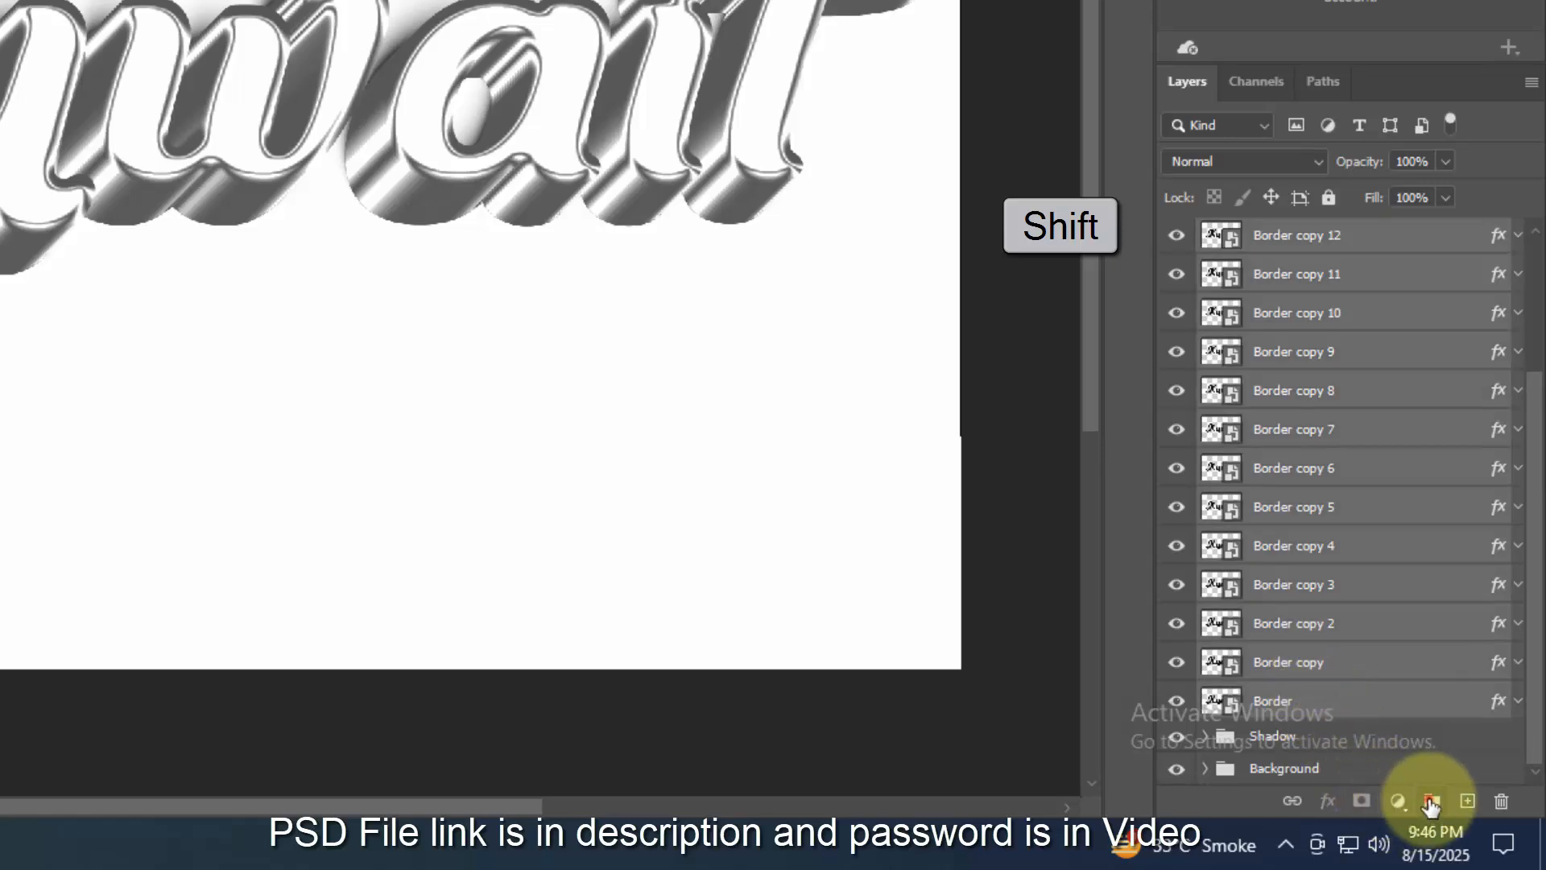
click(1432, 800)
Step: Rename the topmost border copy layer as Surface, and hide it together with Group 1
double_click(1286, 239)
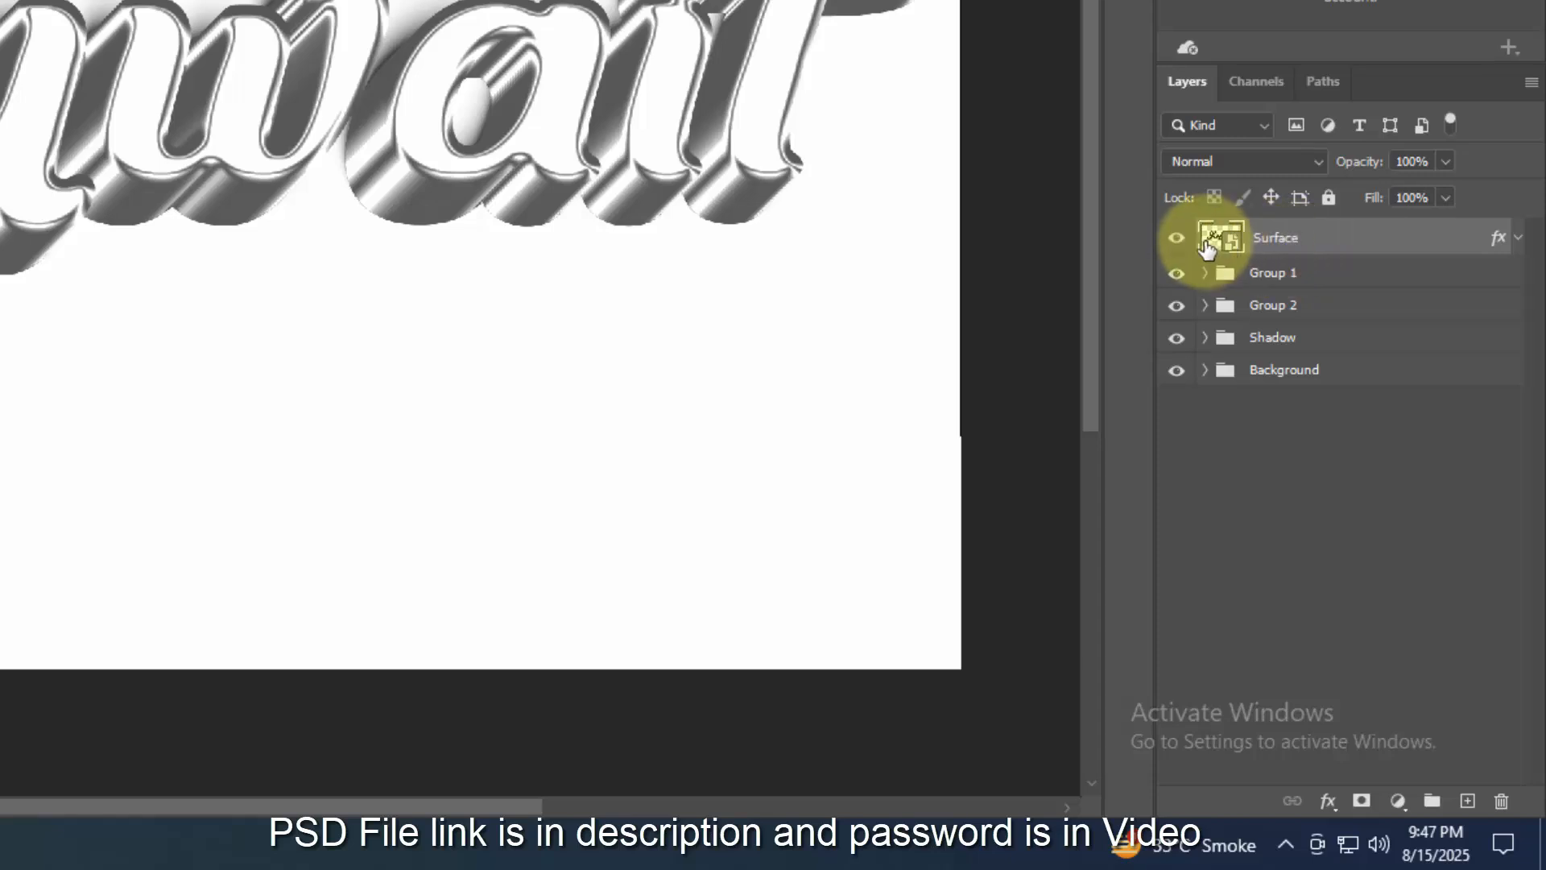
click(1176, 238)
click(1178, 273)
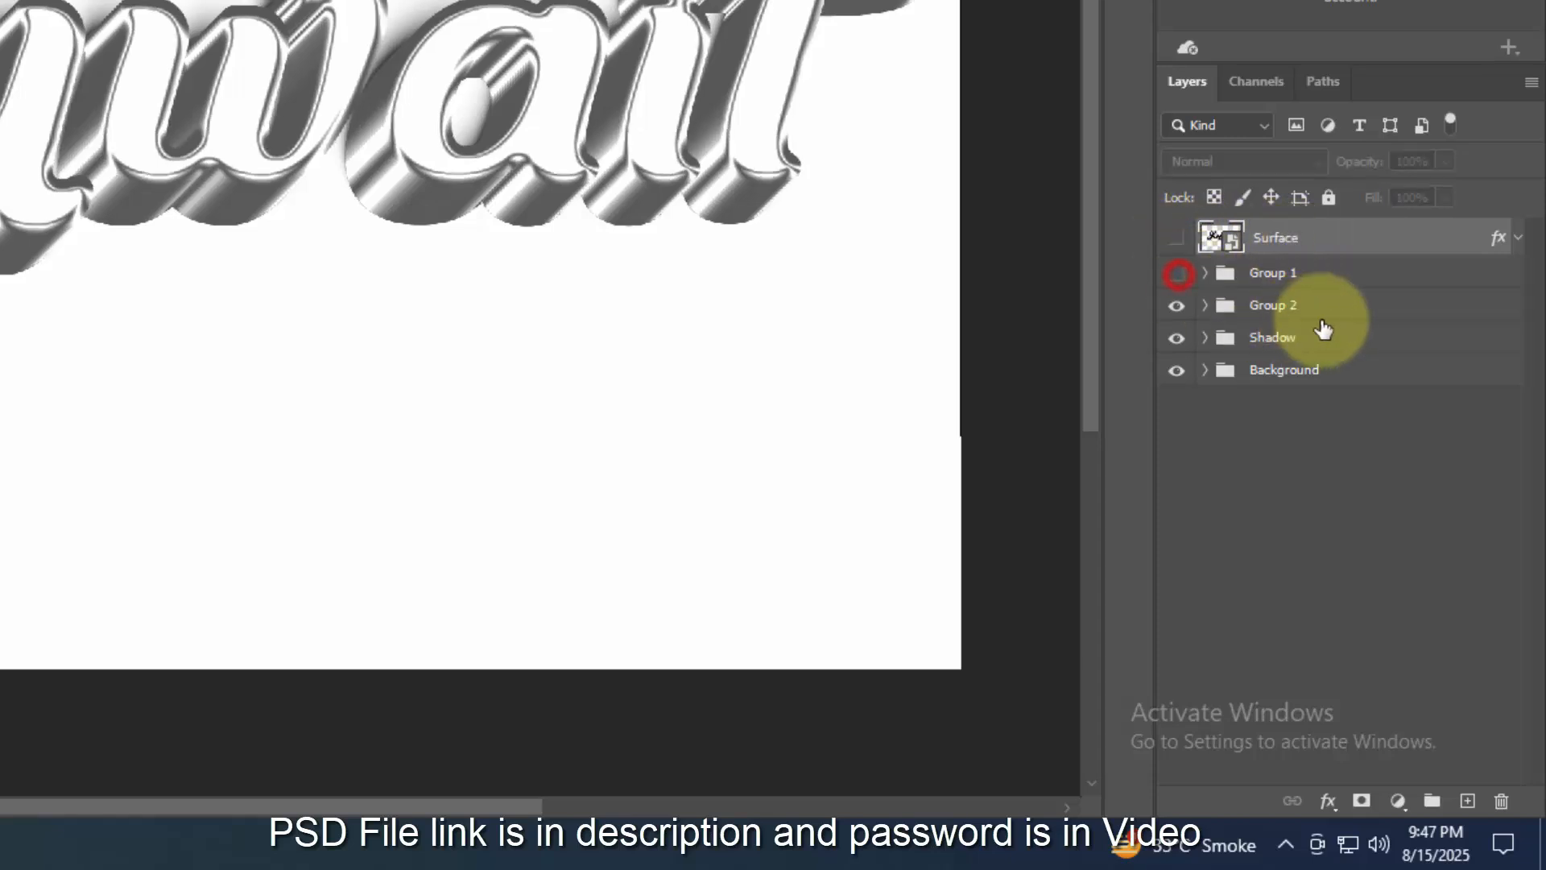
Step: Rename Group 2 as Border 1 and open its layer style blending options
click(1315, 307)
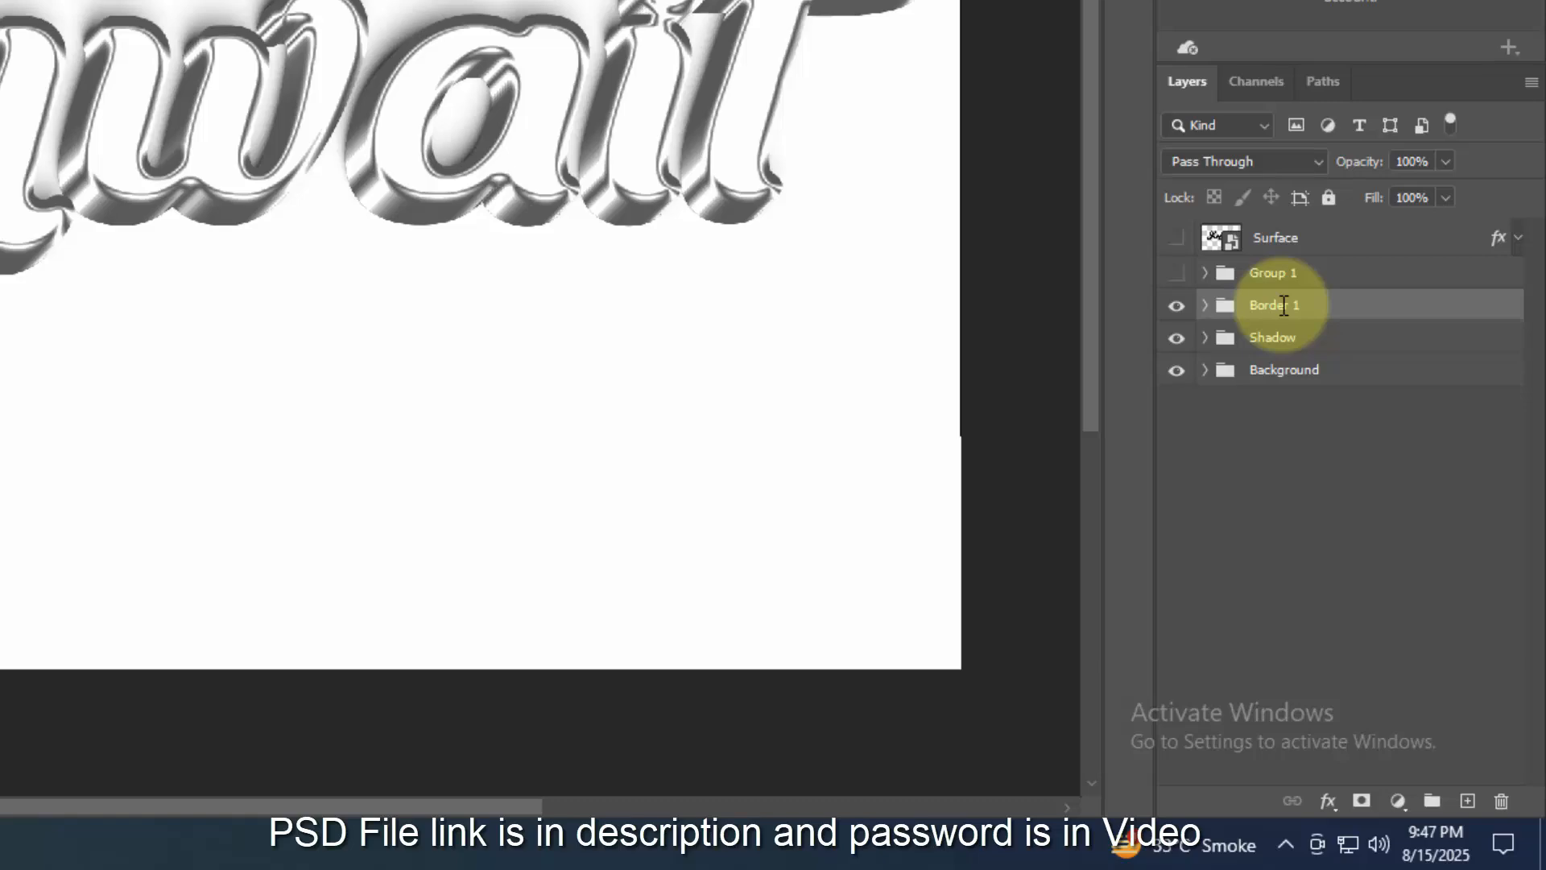
double_click(1283, 306)
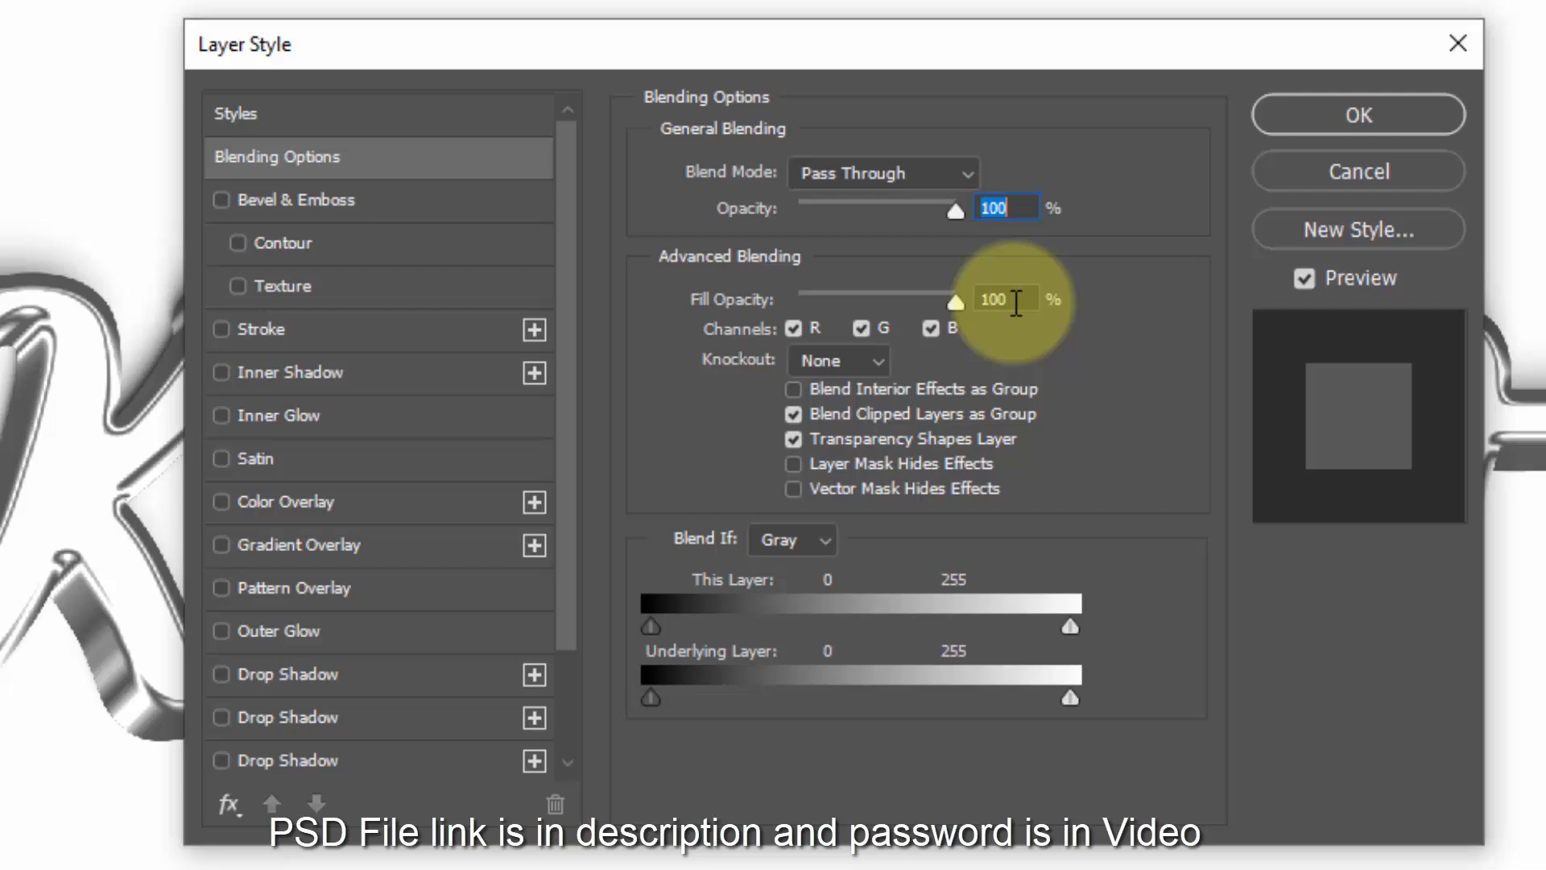
double_click(1012, 299)
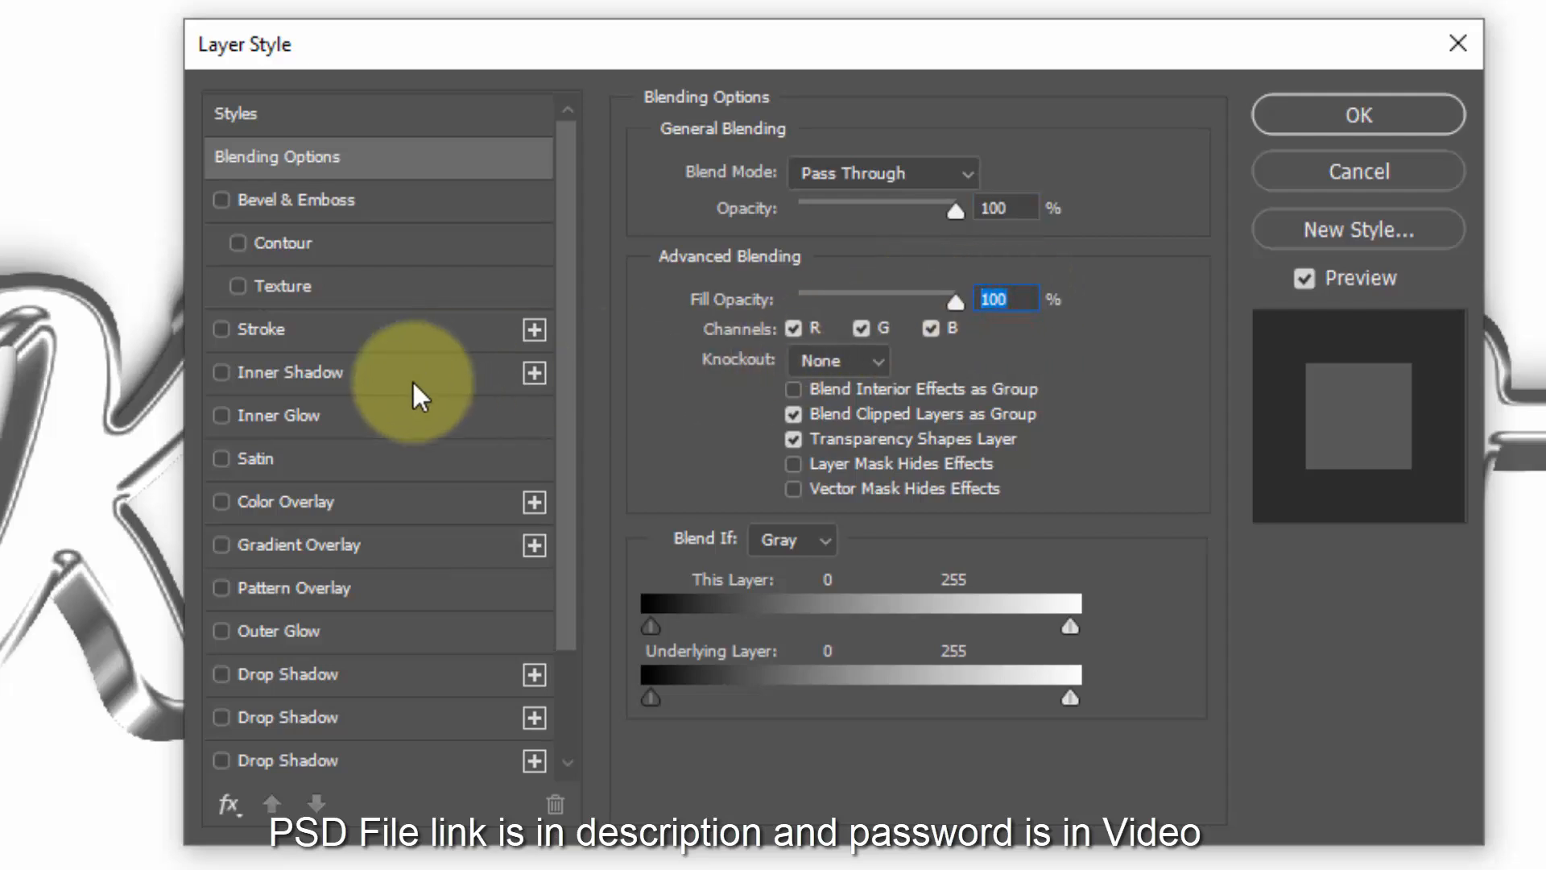
Step: Add a white Inner Glow effect with Color Dodge blend mode and 36% opacity to the Border 1 group
click(344, 418)
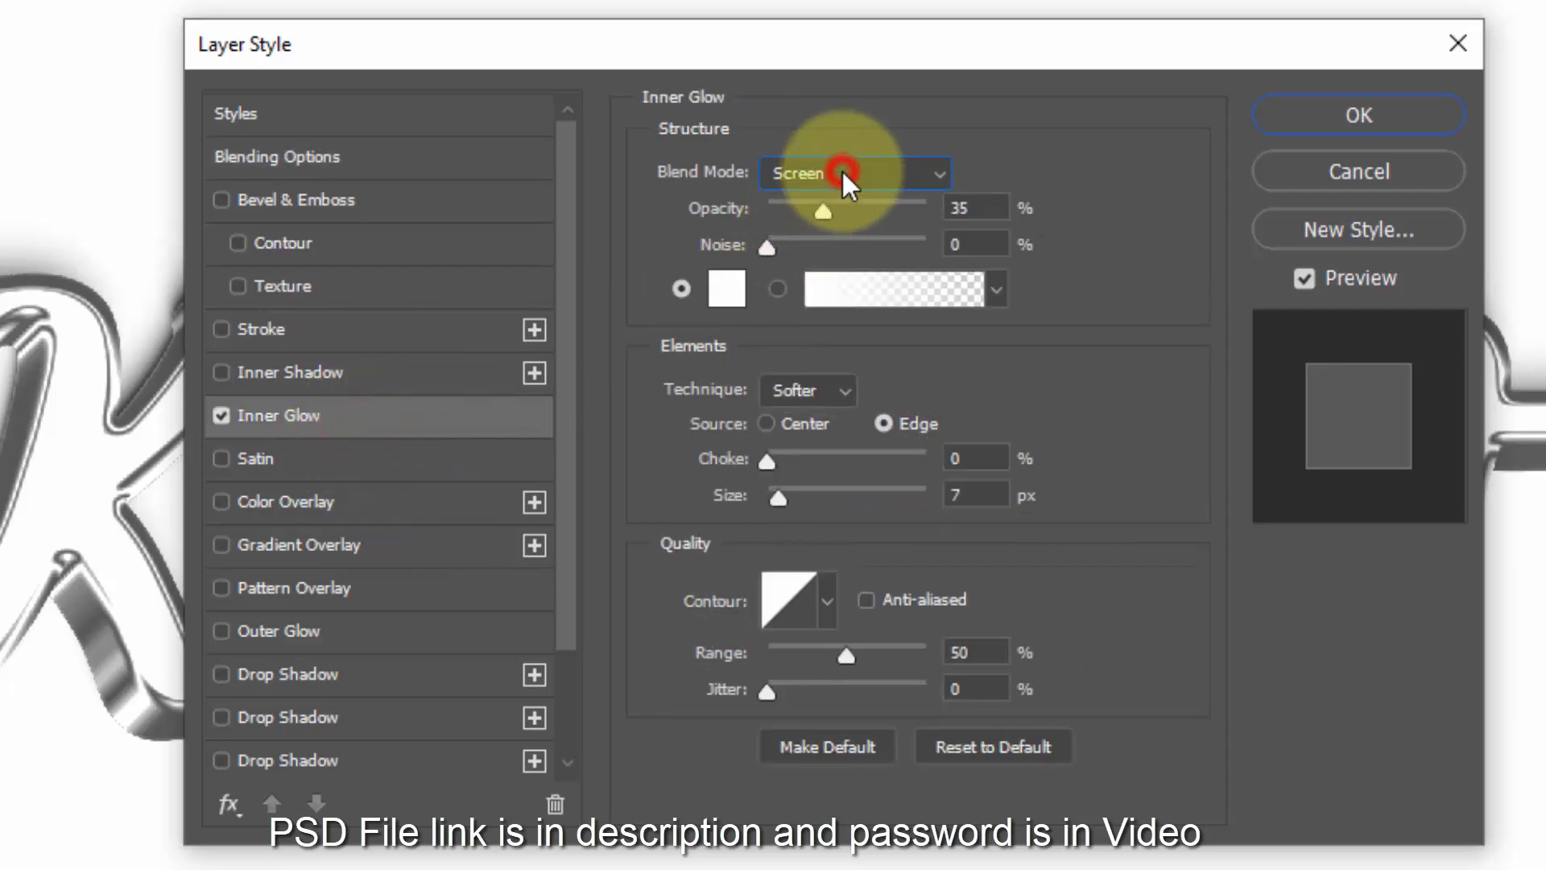
click(843, 171)
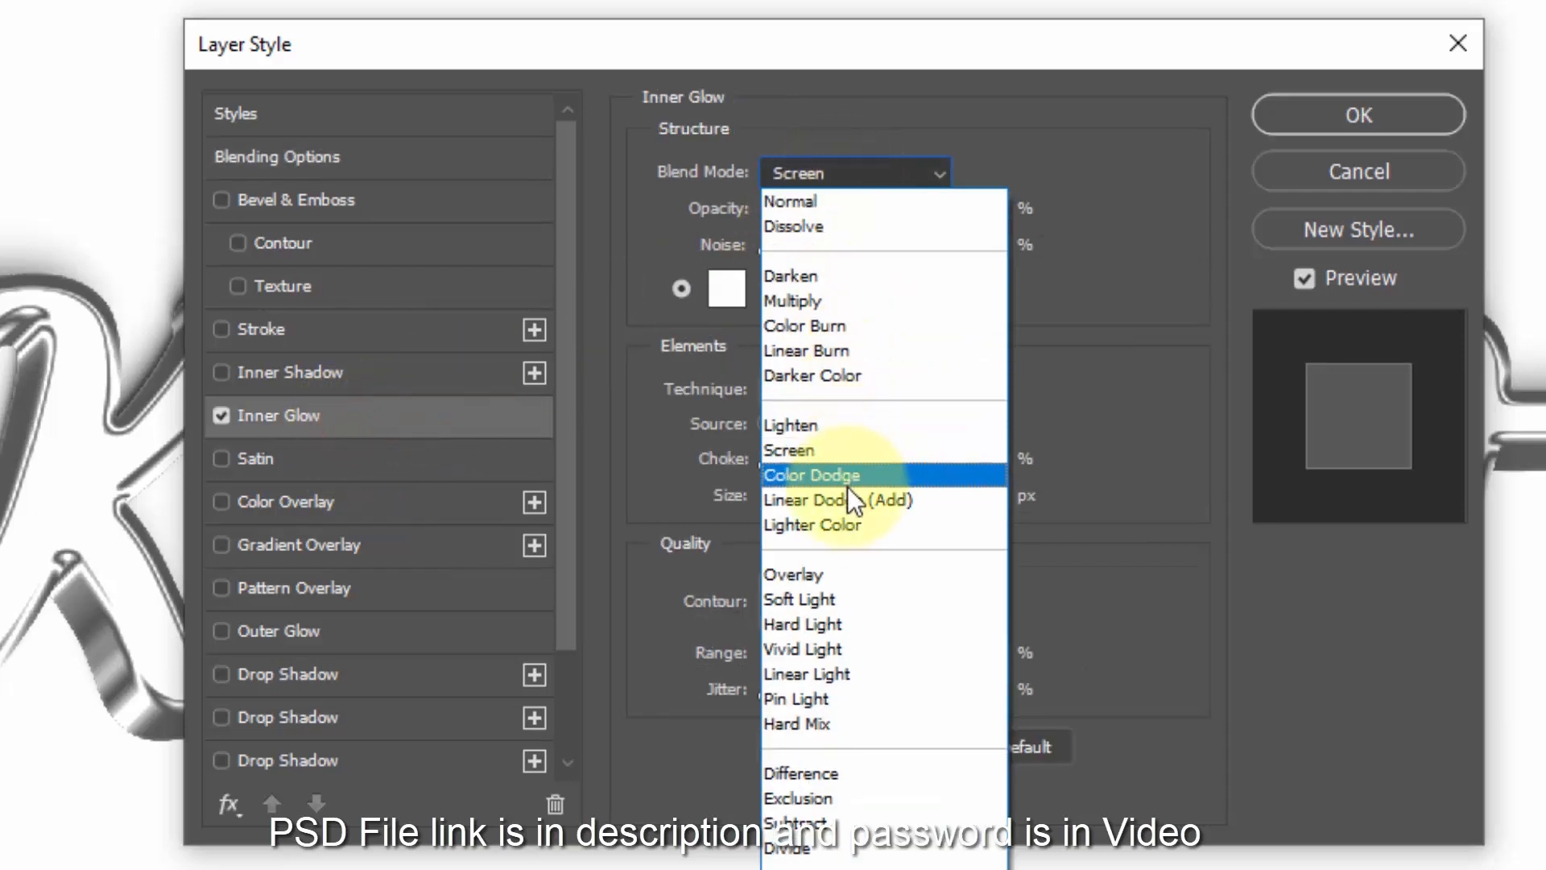
click(817, 475)
click(972, 201)
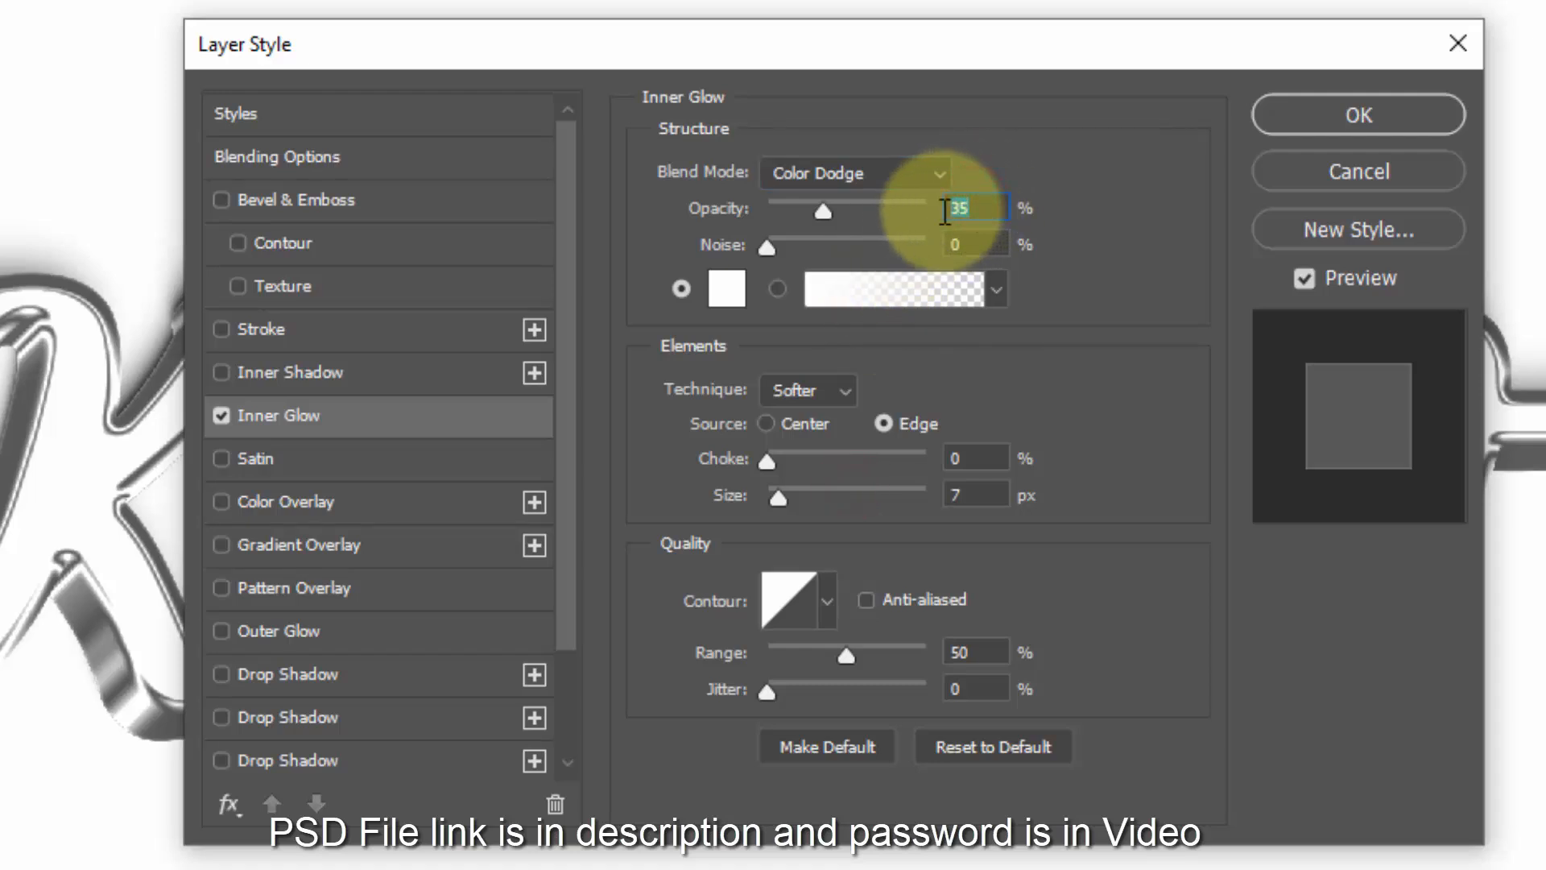
text(36)
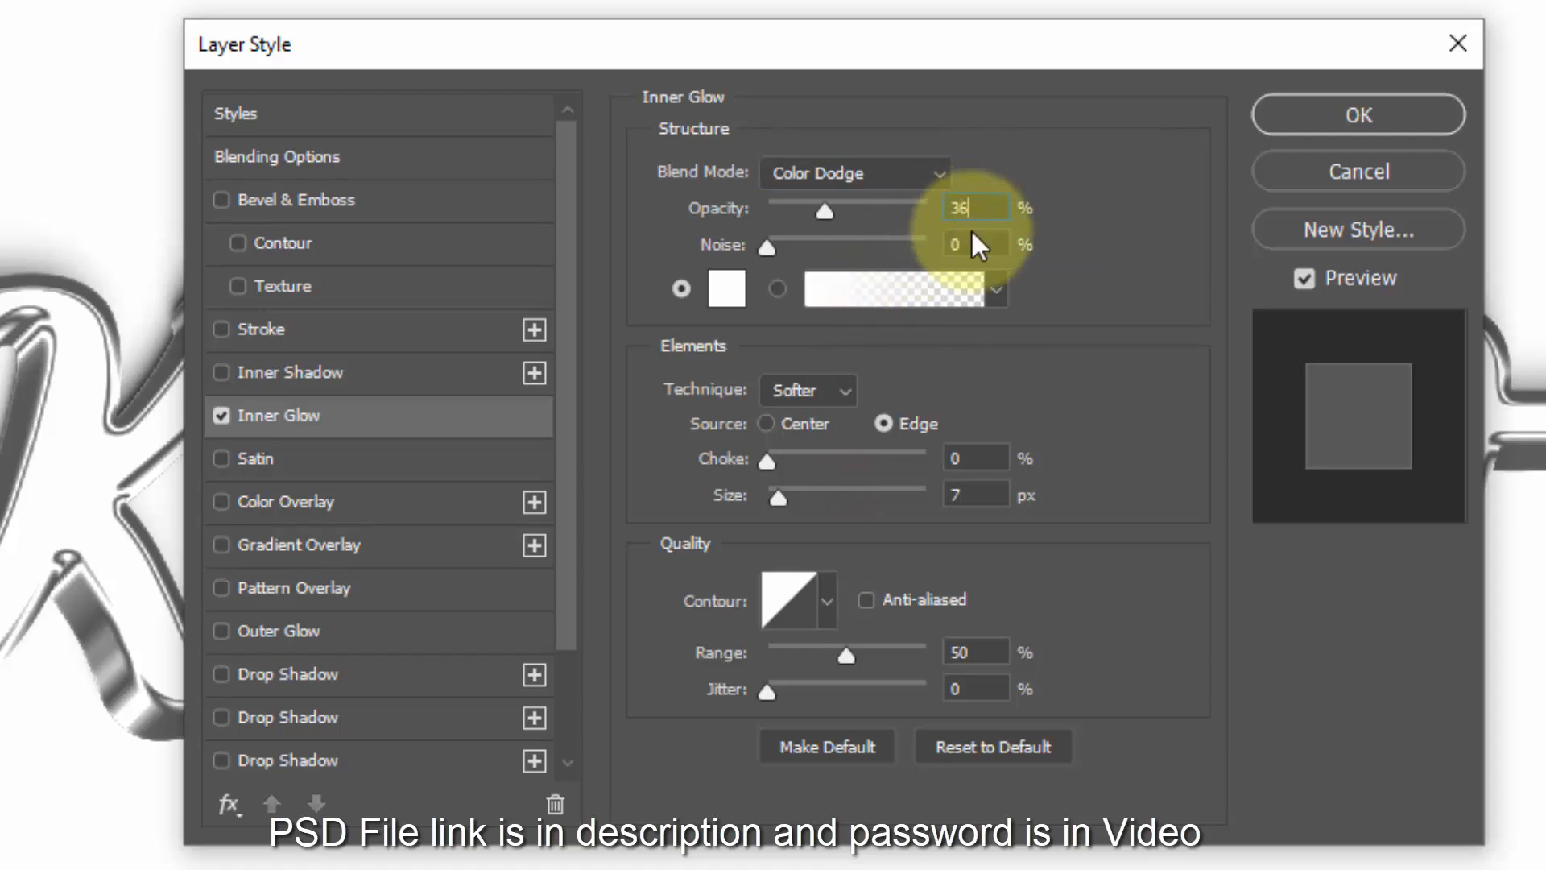
click(725, 298)
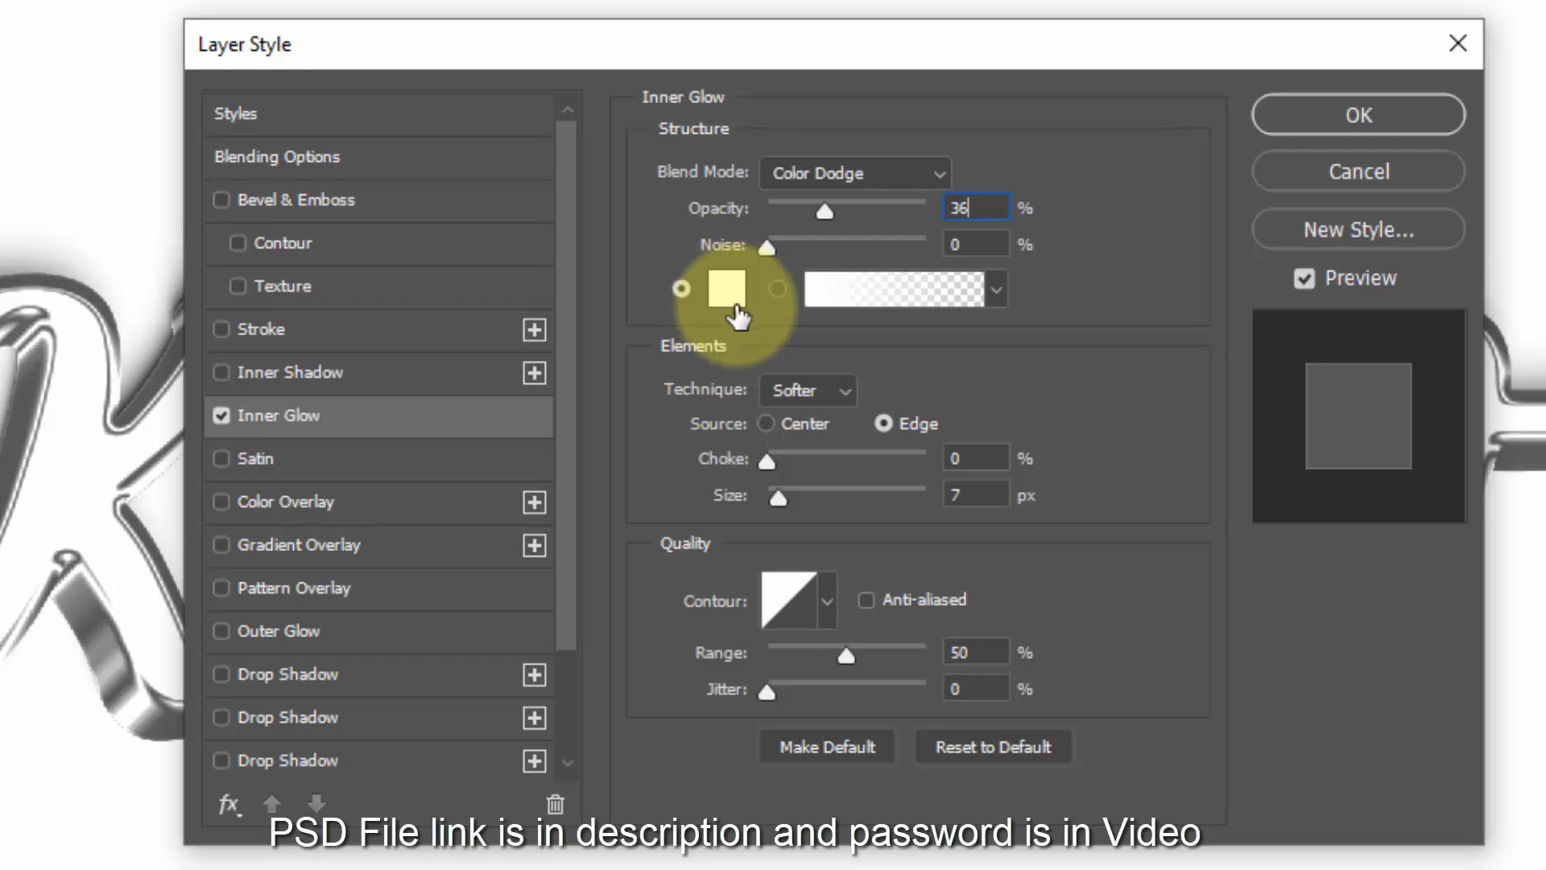
Step: Set the inner glow's source to Center, its choke to 8% and its size to 27 px
click(796, 422)
click(991, 456)
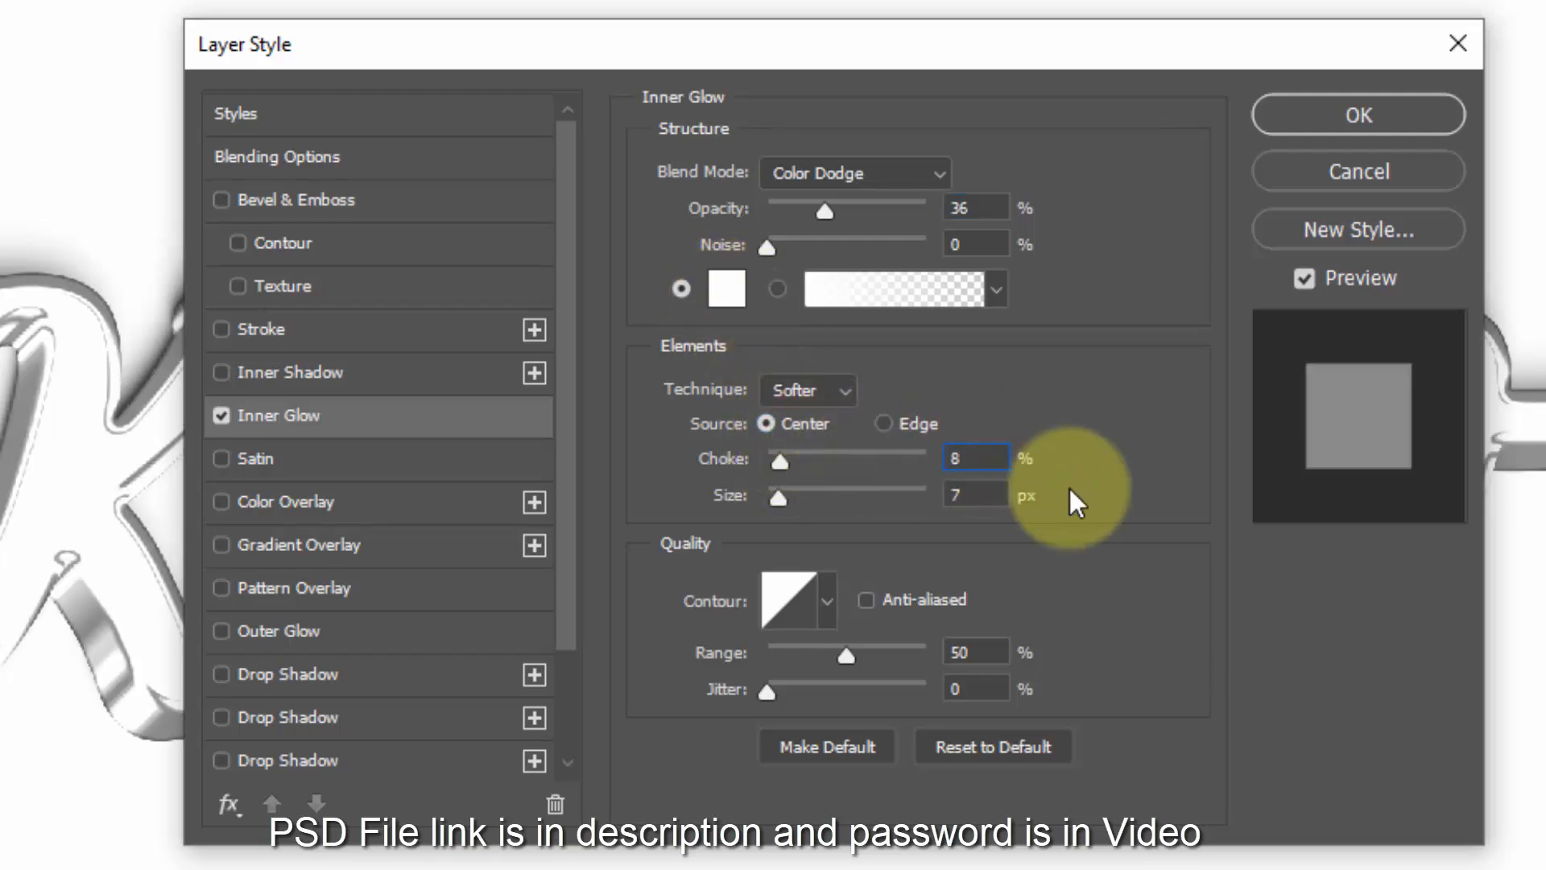
click(980, 497)
text(27)
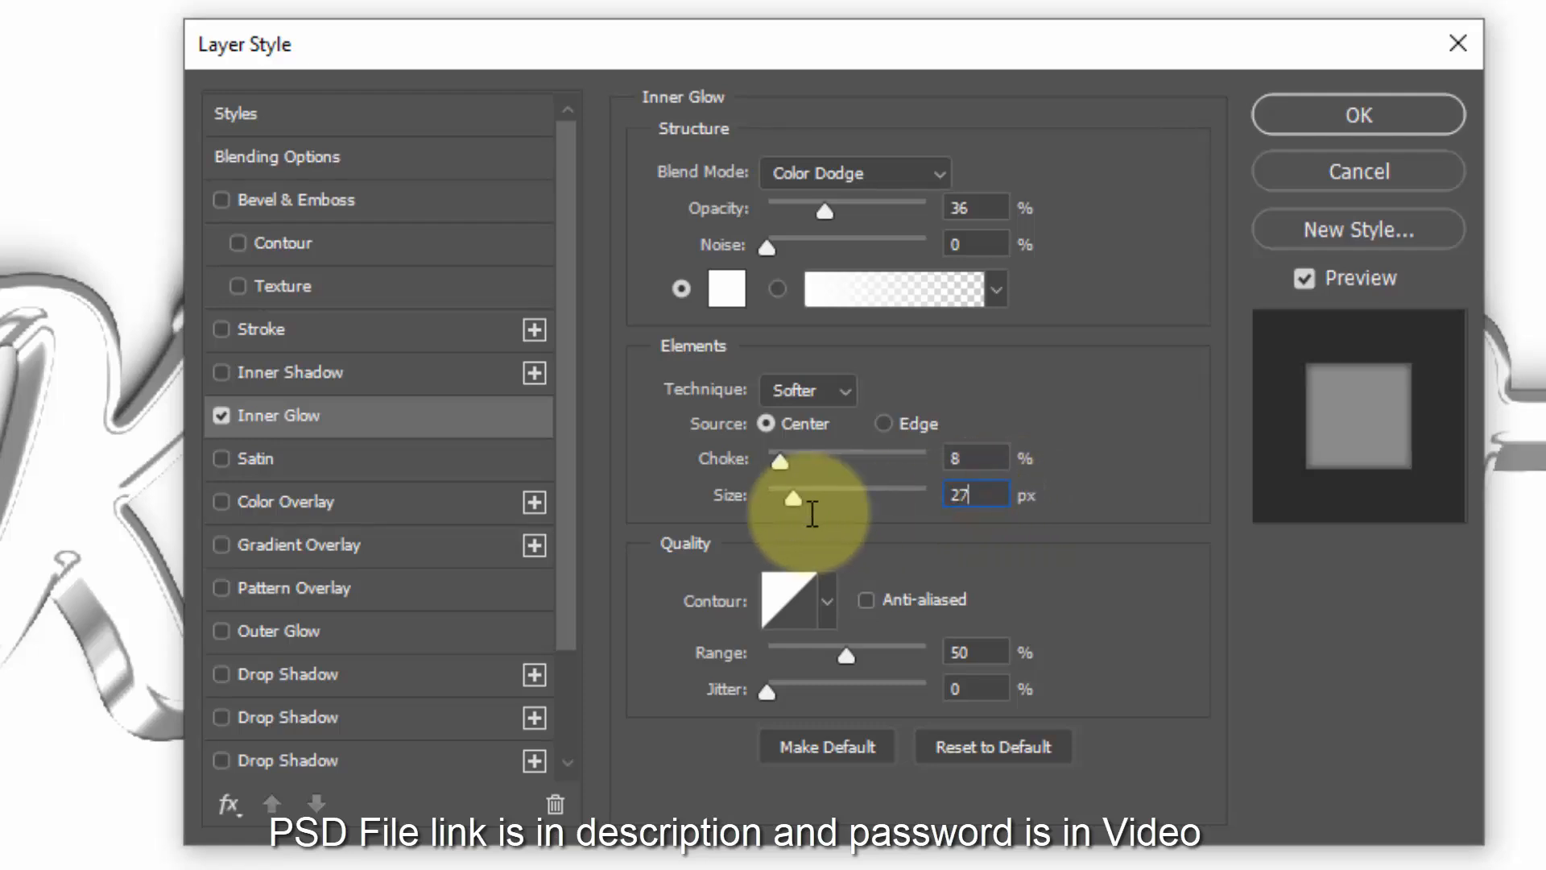
Step: Change the inner glow's contour to the Cone preset
click(789, 596)
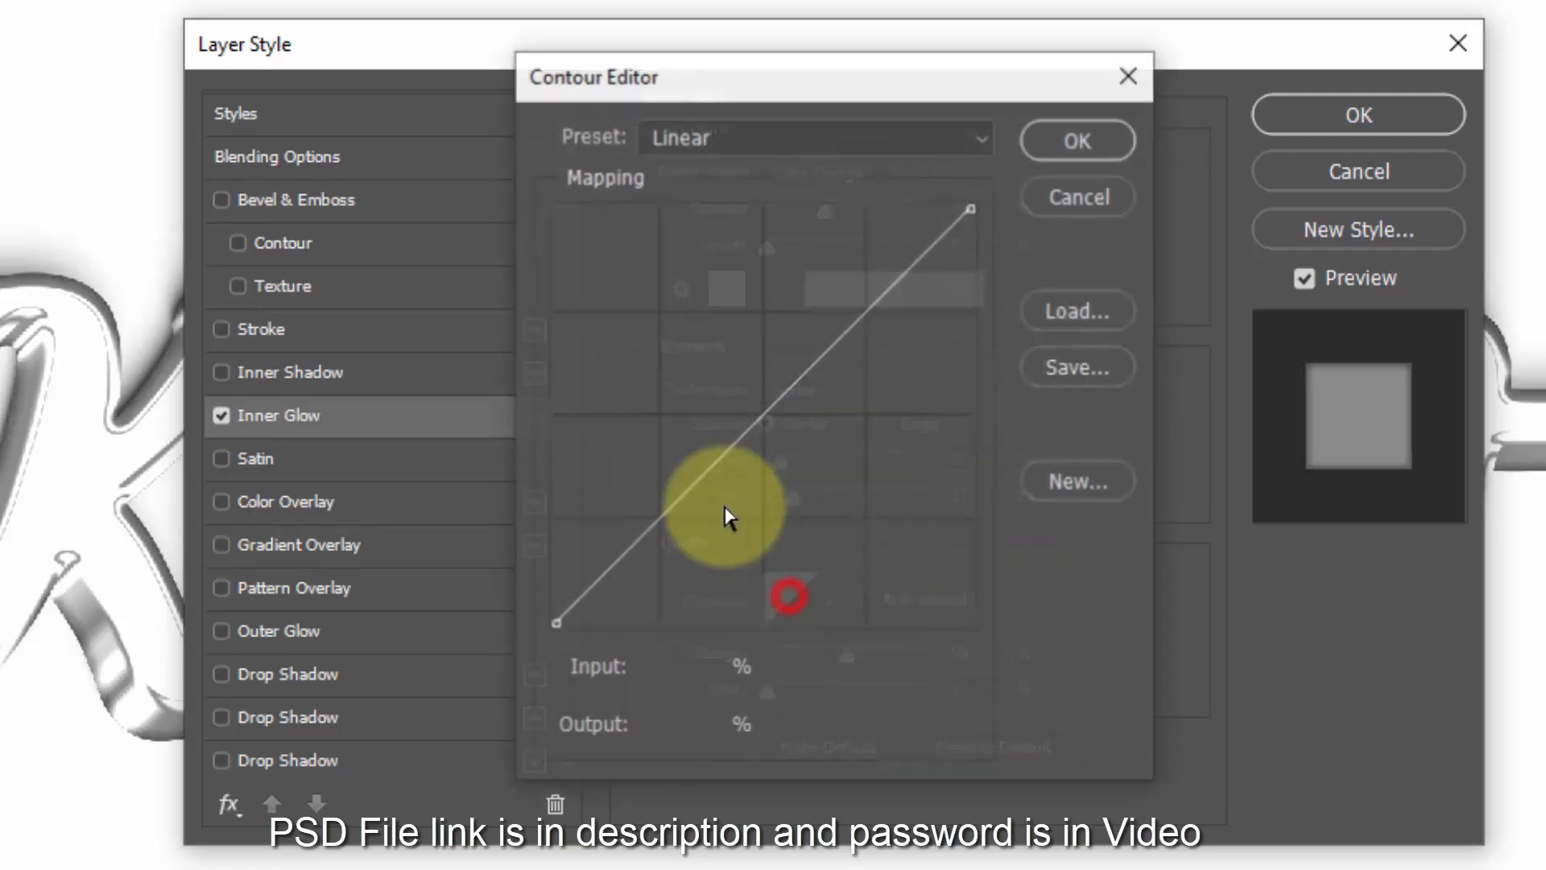
click(765, 148)
click(764, 318)
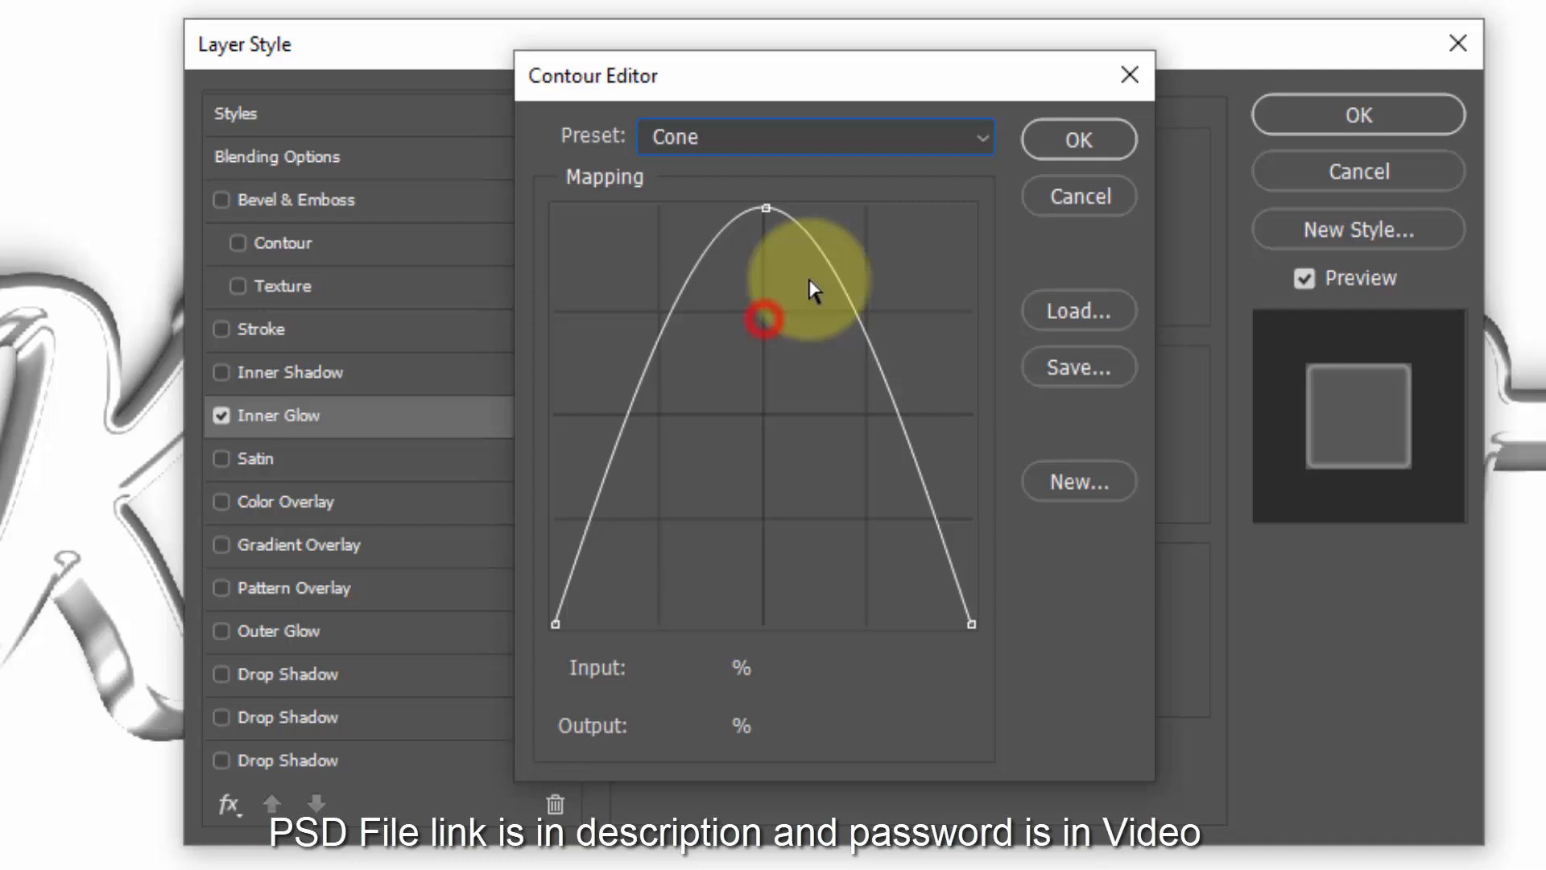
click(1042, 144)
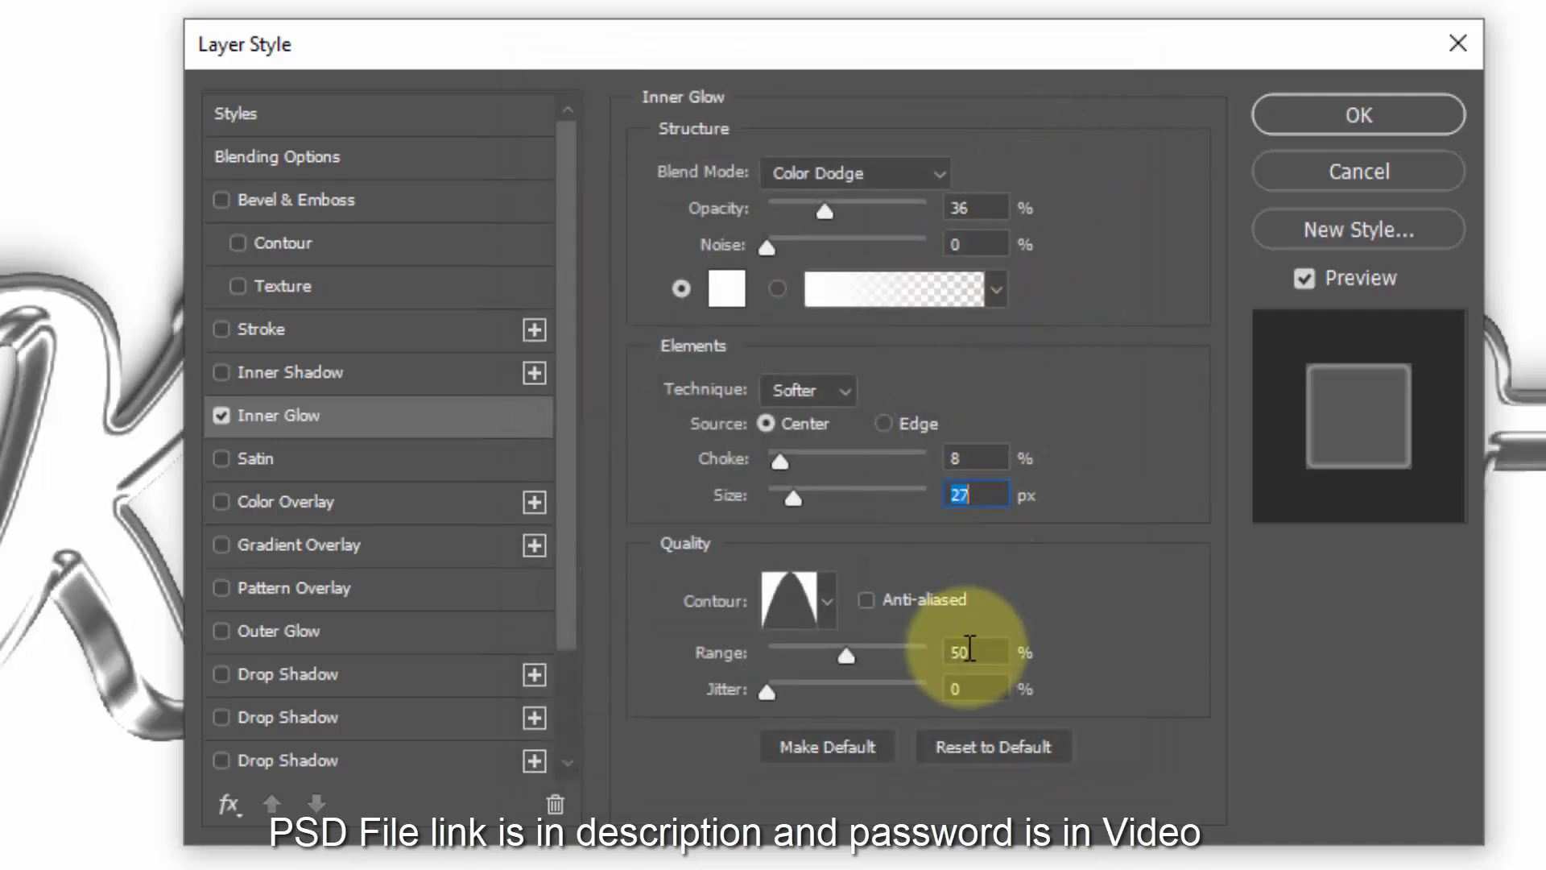
Step: Set the inner glow's range to 64% and its jitter to 14%
click(977, 650)
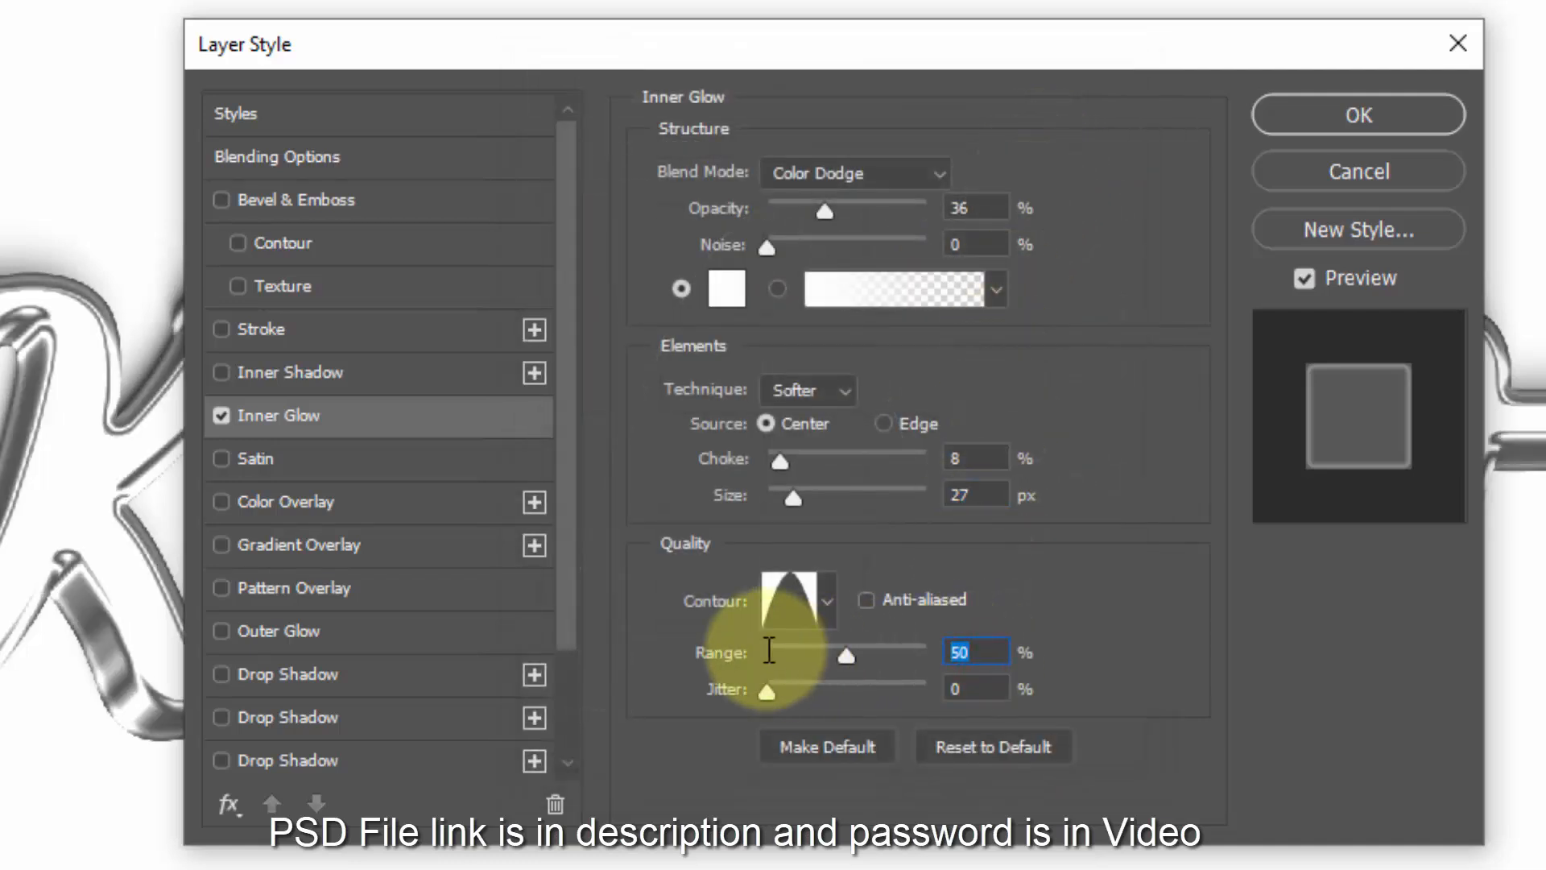
text(64)
click(978, 687)
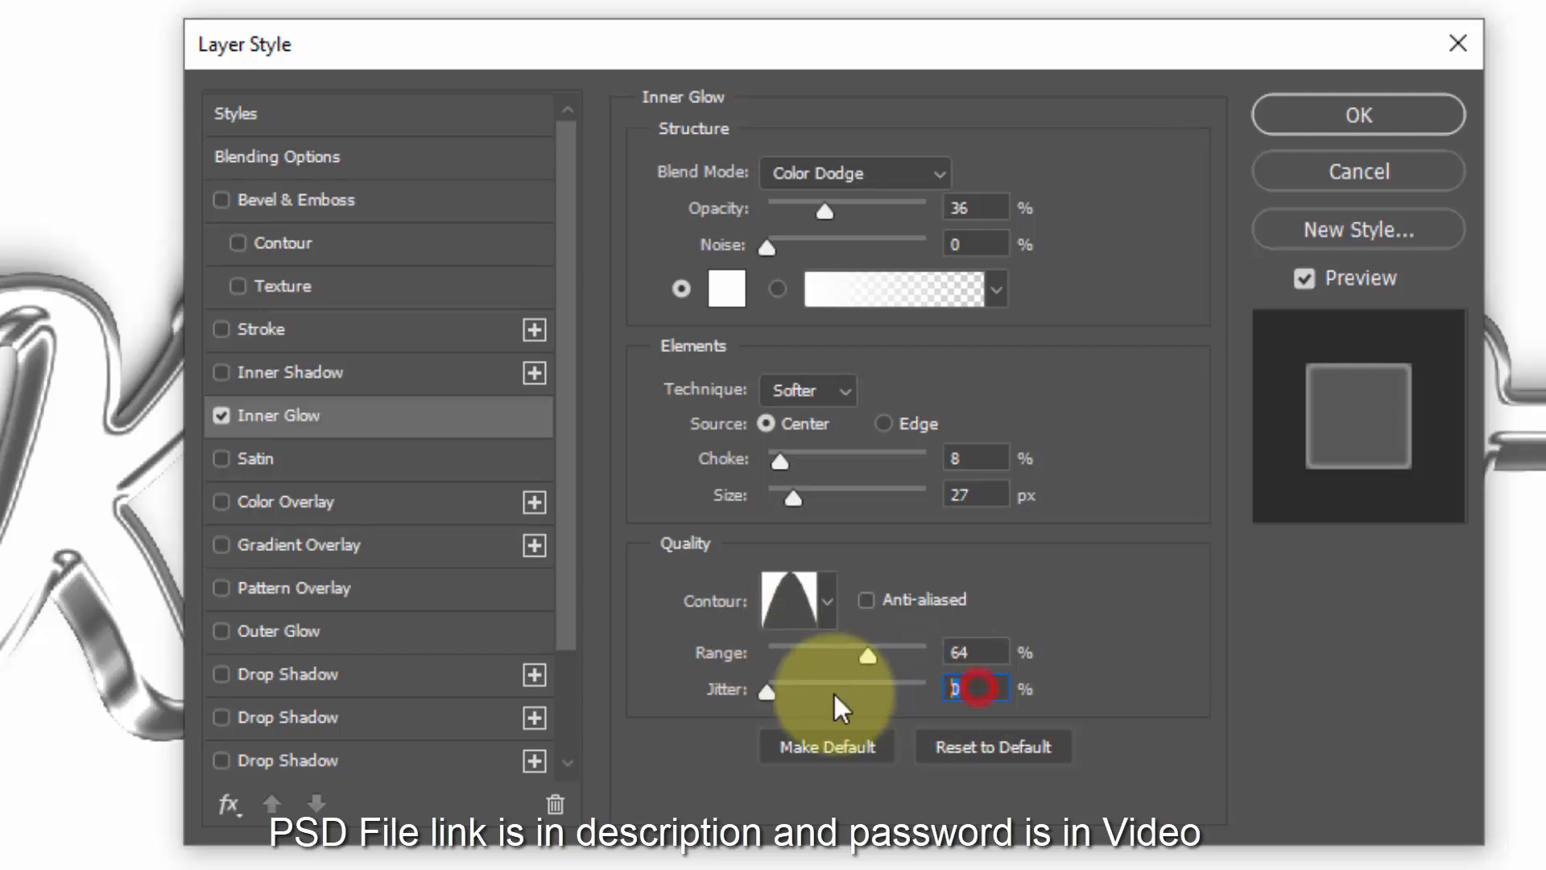
text(14)
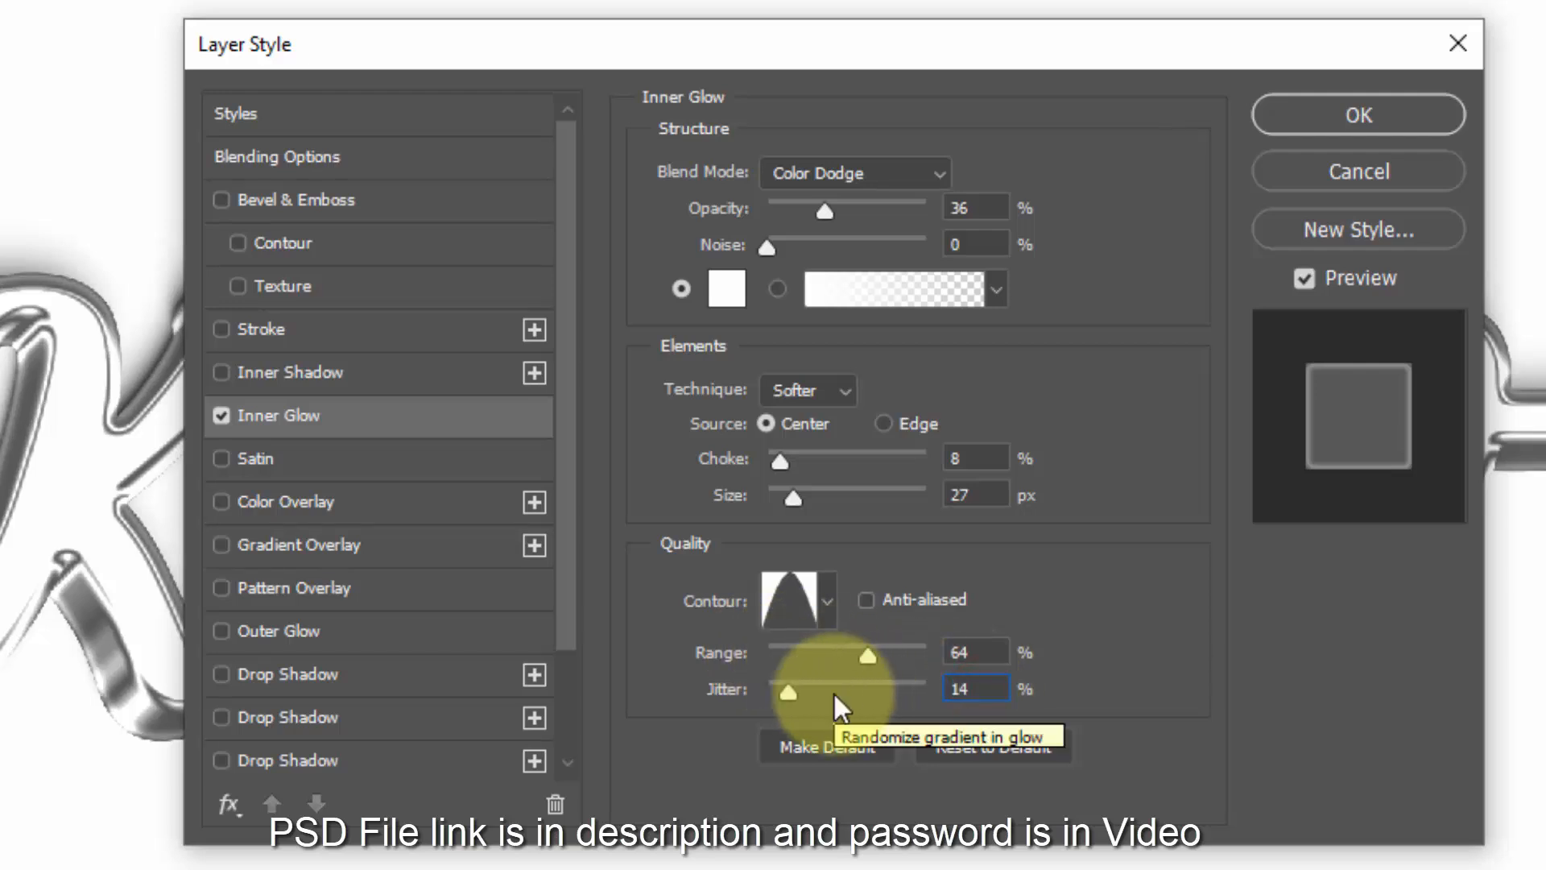
key(Return)
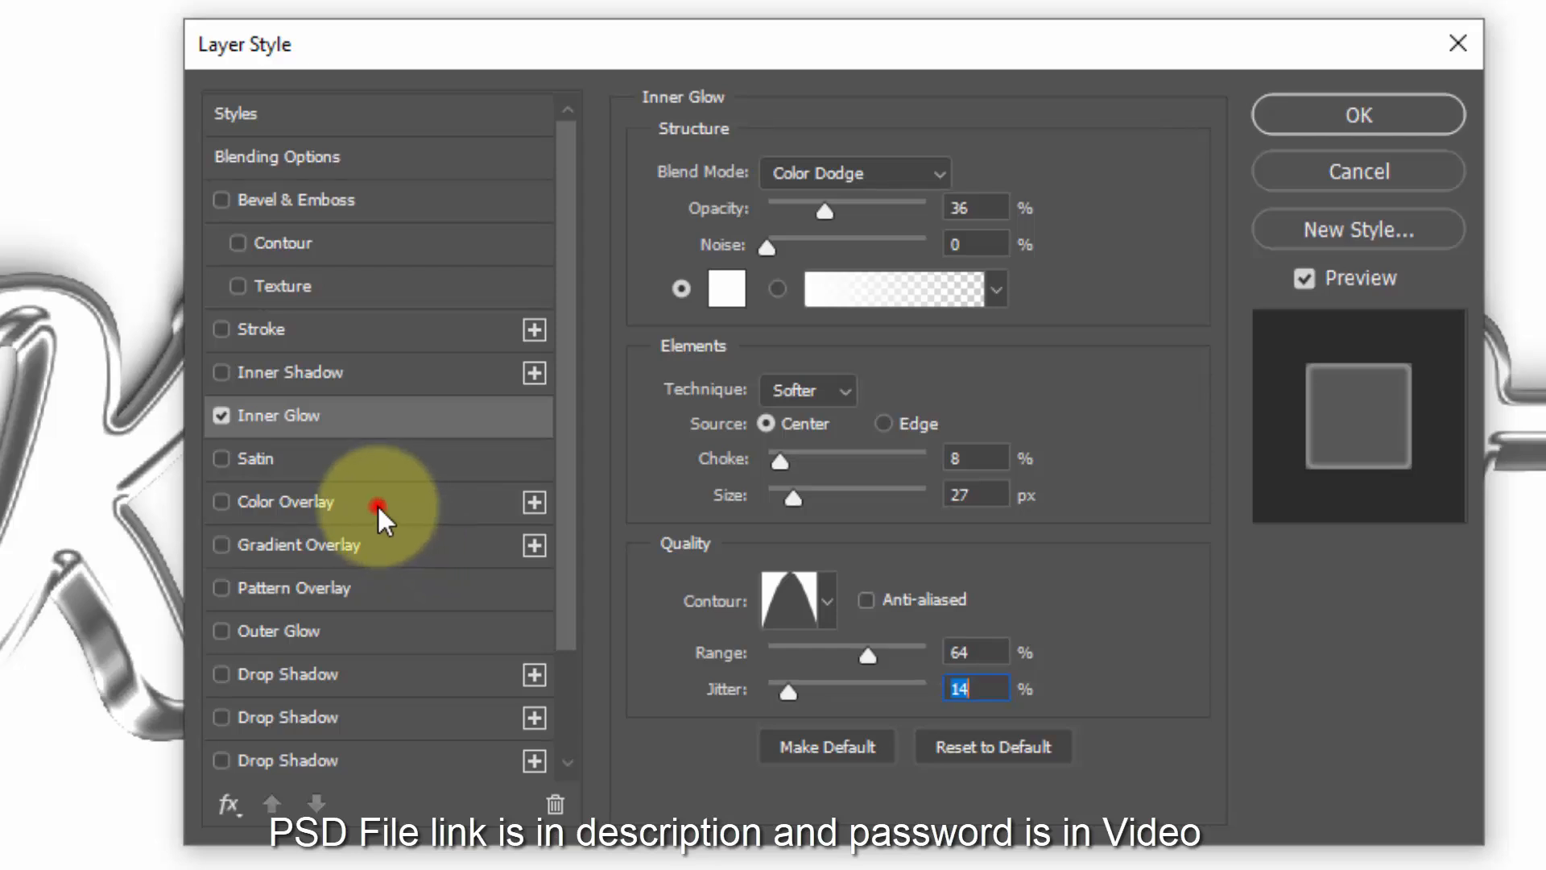
Step: Add a Color Overlay to the Border 1 group with Linear Burn blend mode and colour ffa758, and apply the layer style
click(377, 504)
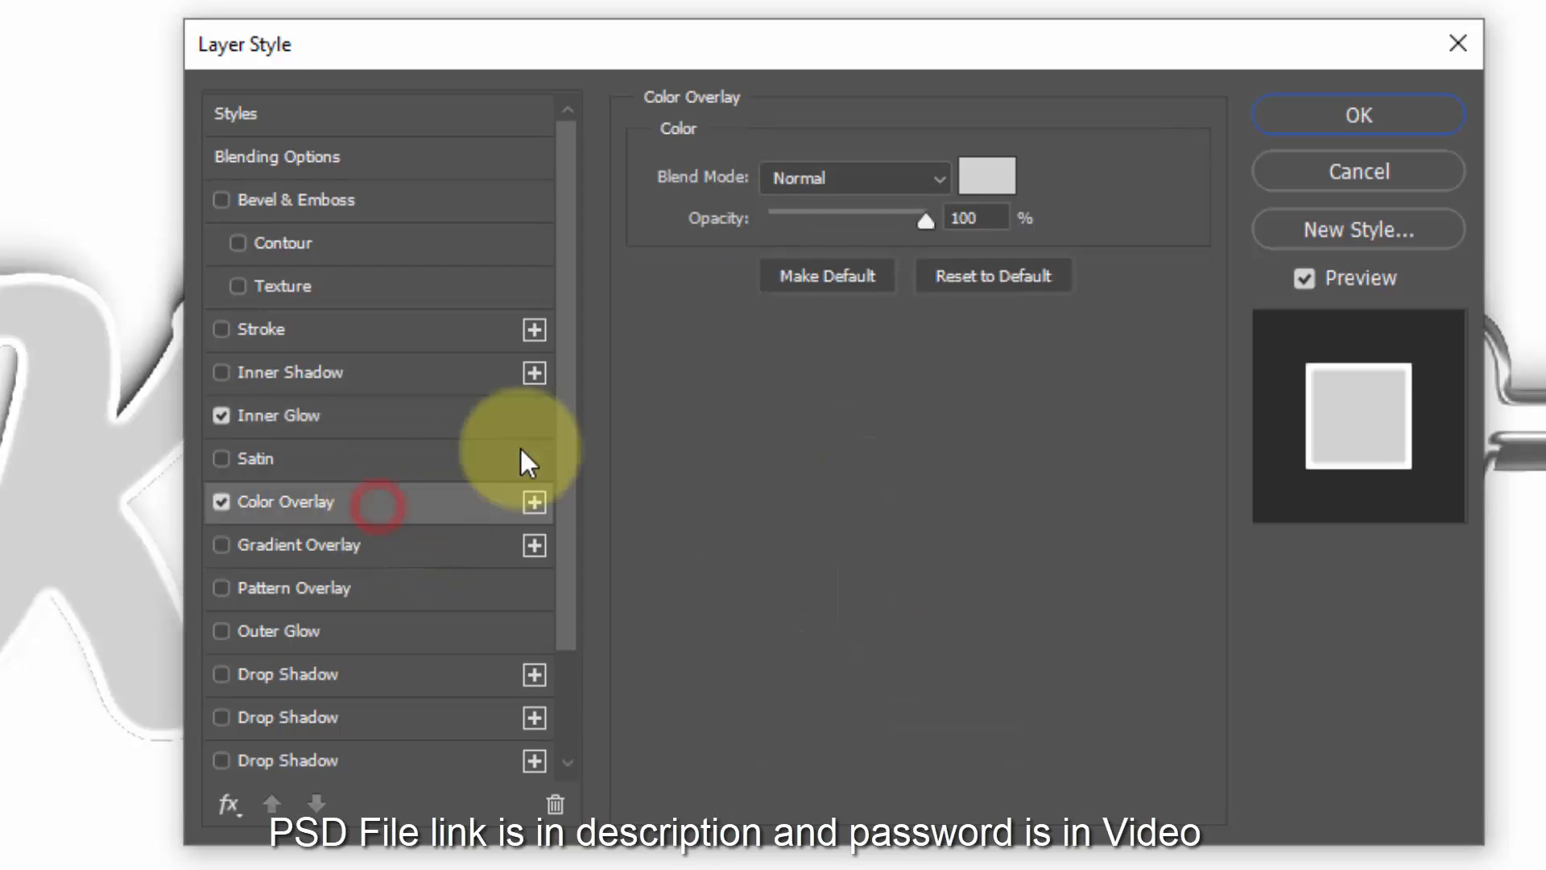
click(831, 180)
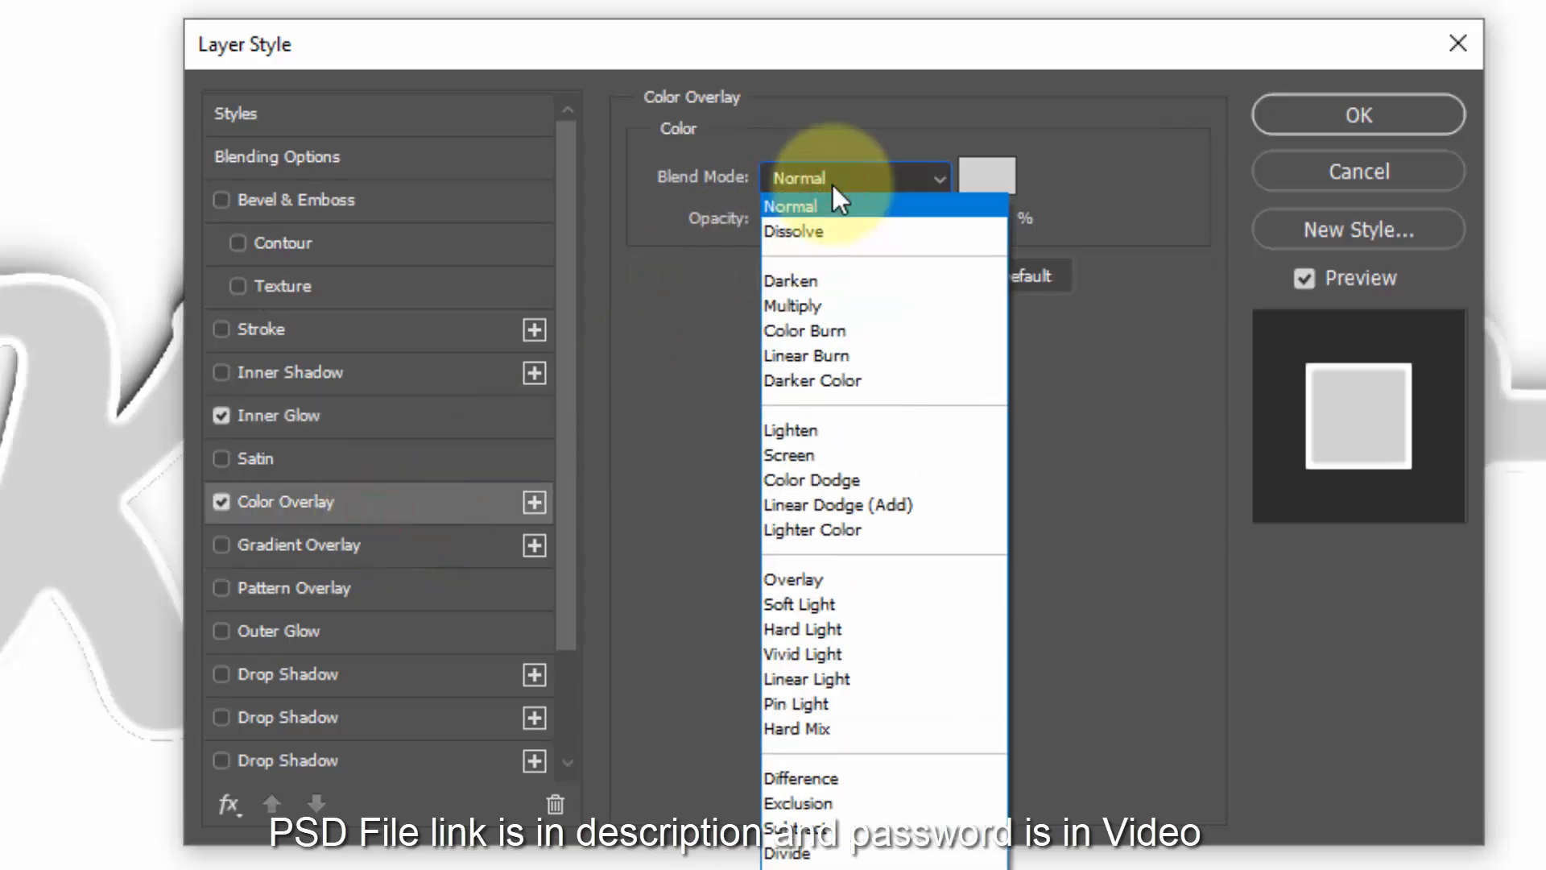
click(835, 353)
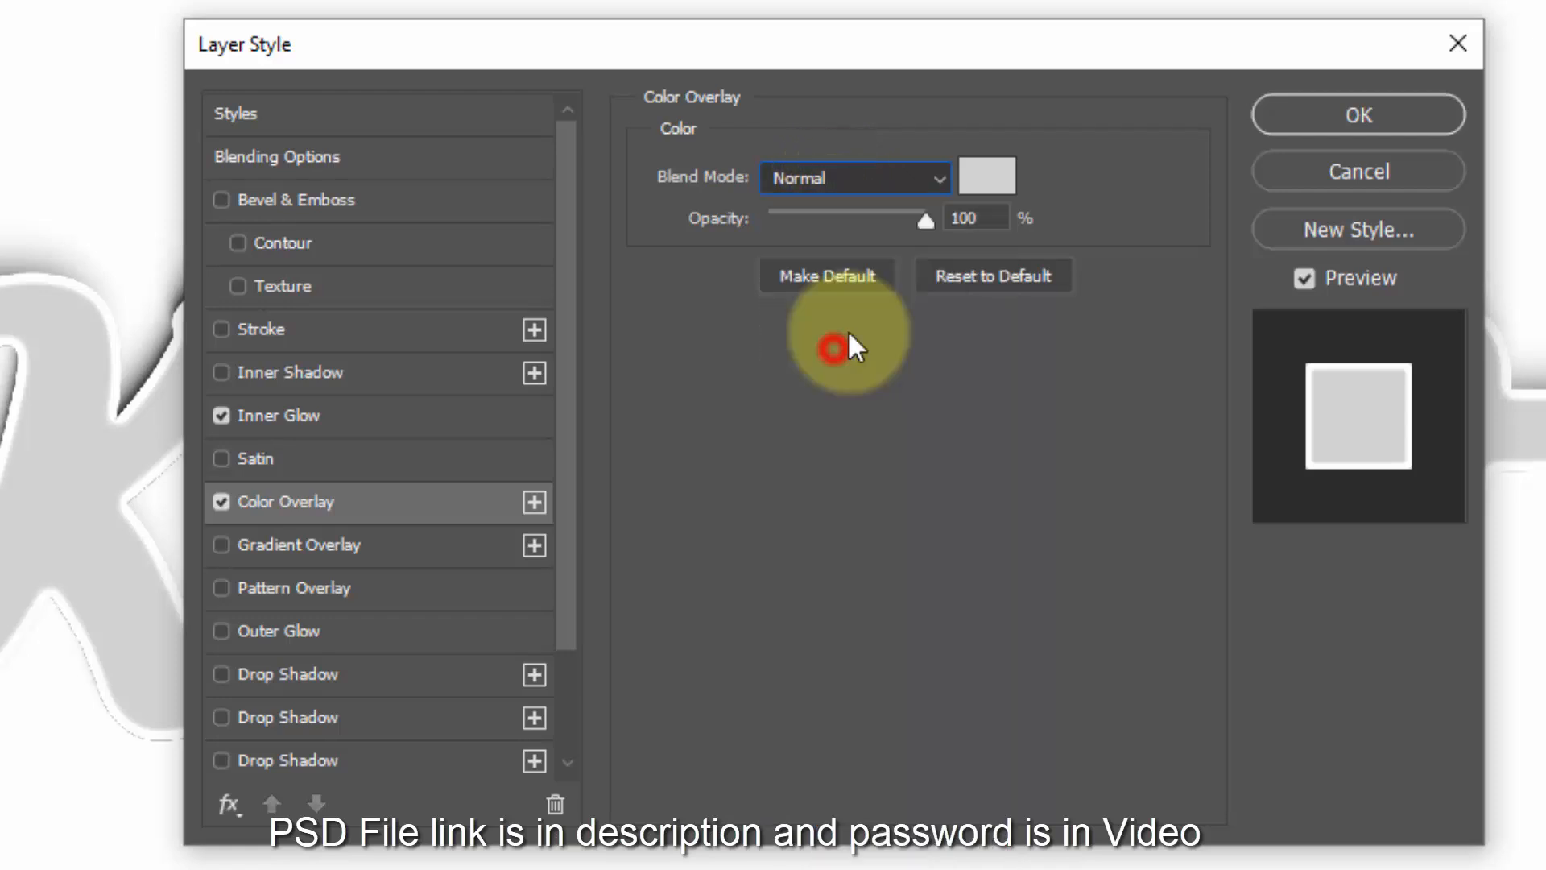
click(975, 185)
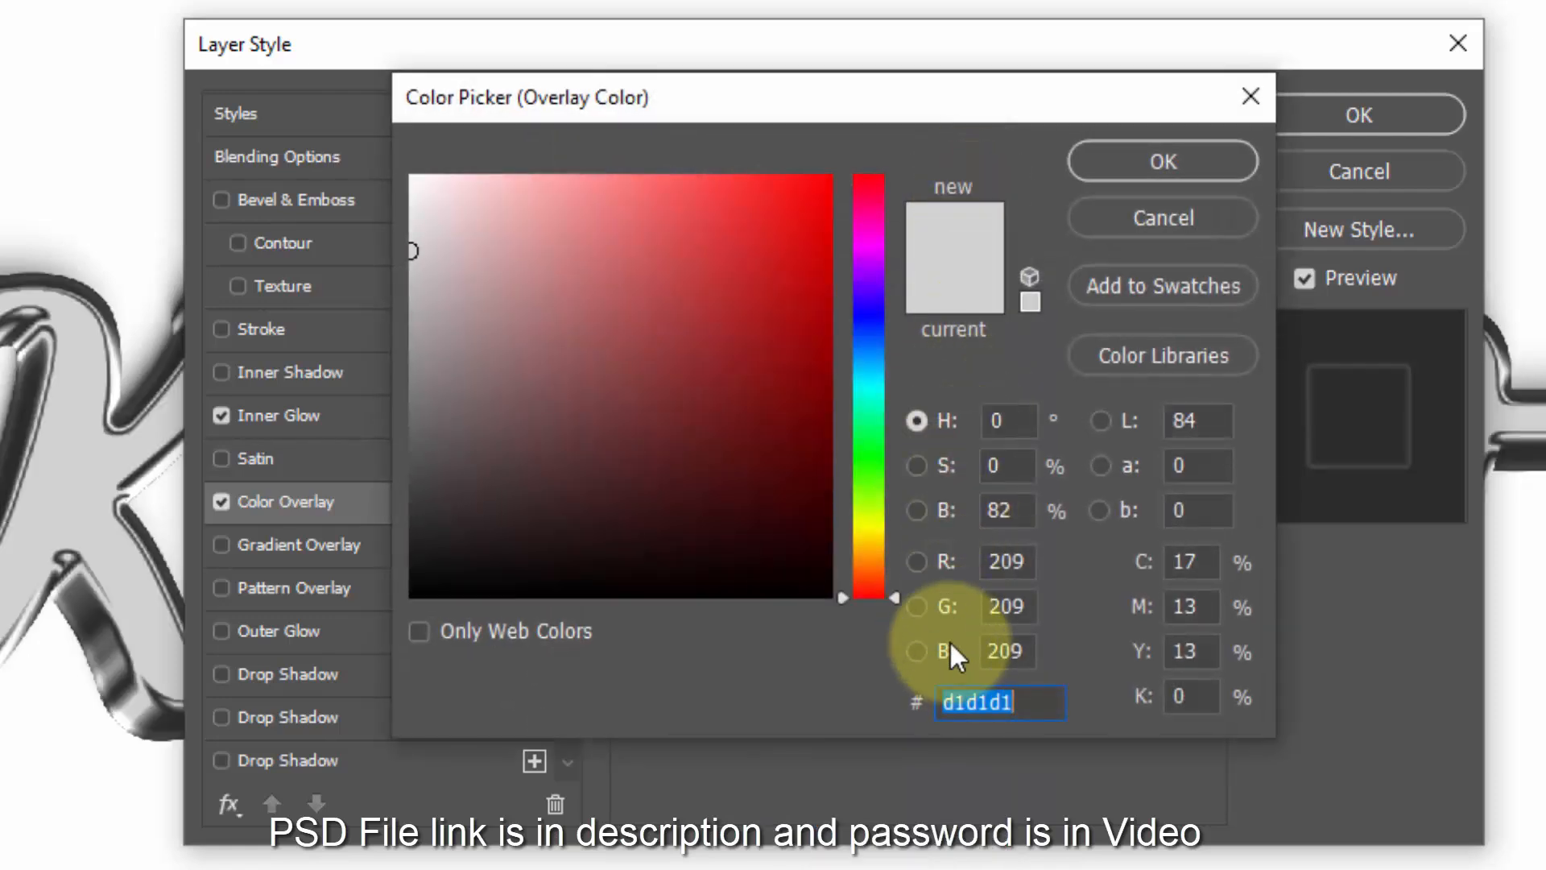
text(ffa)
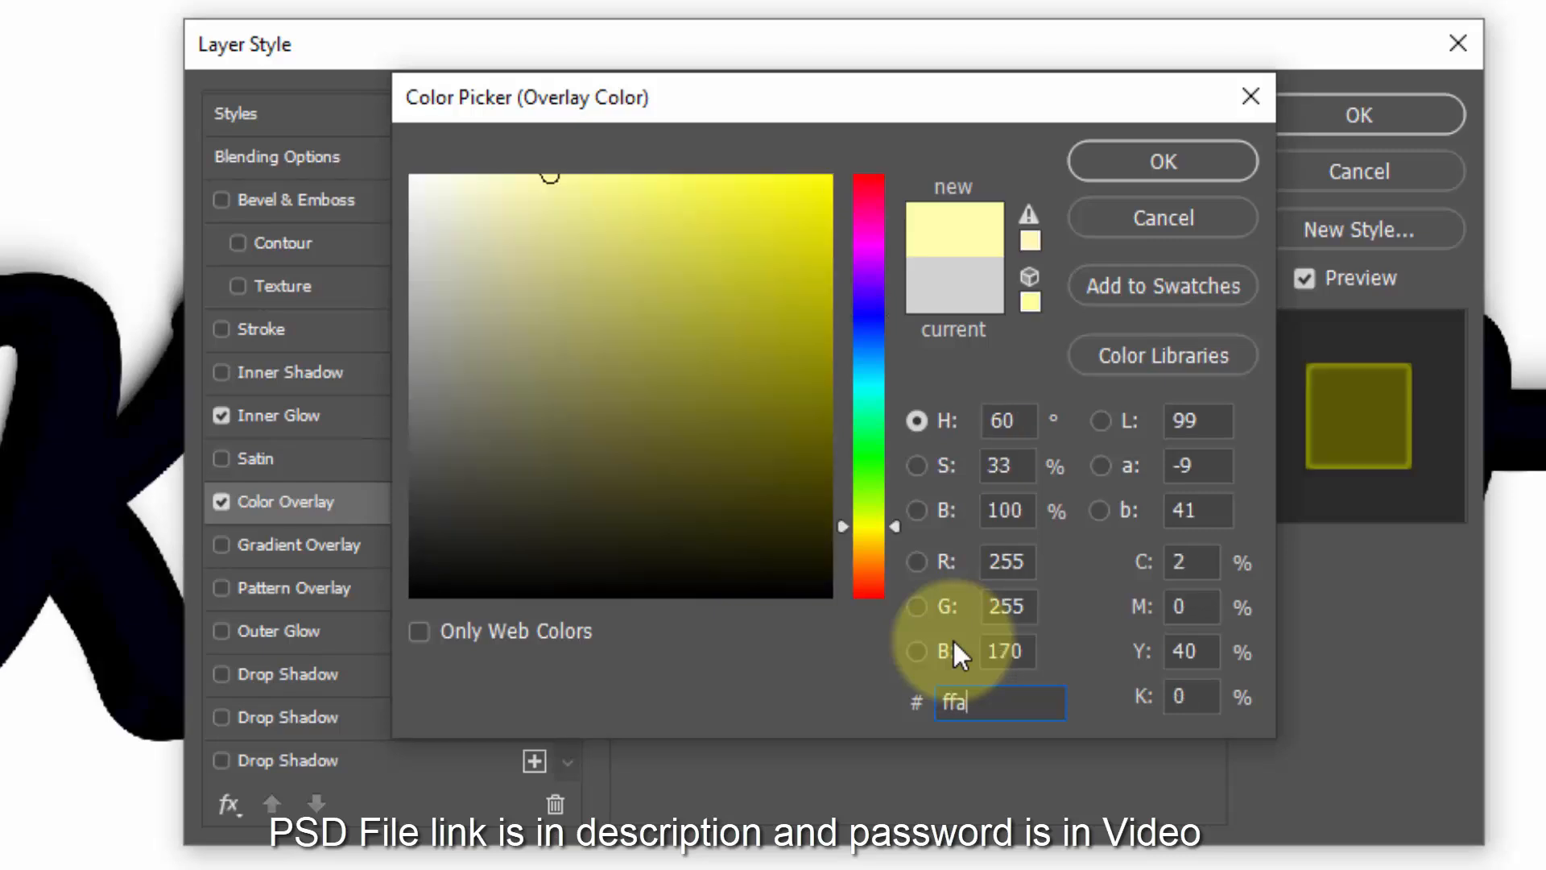
text(758)
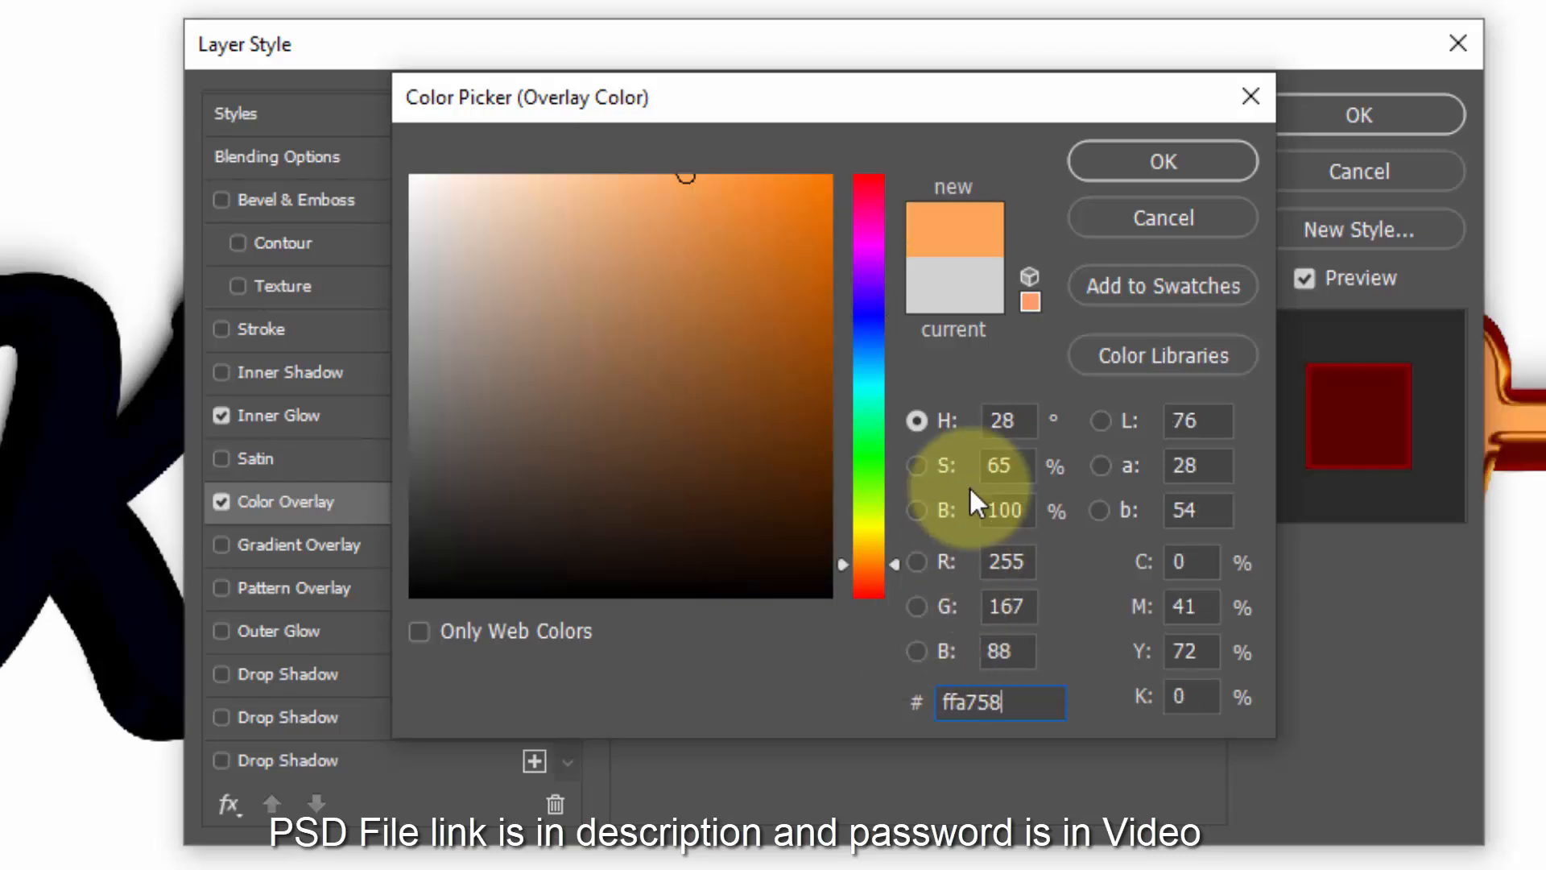
click(1162, 164)
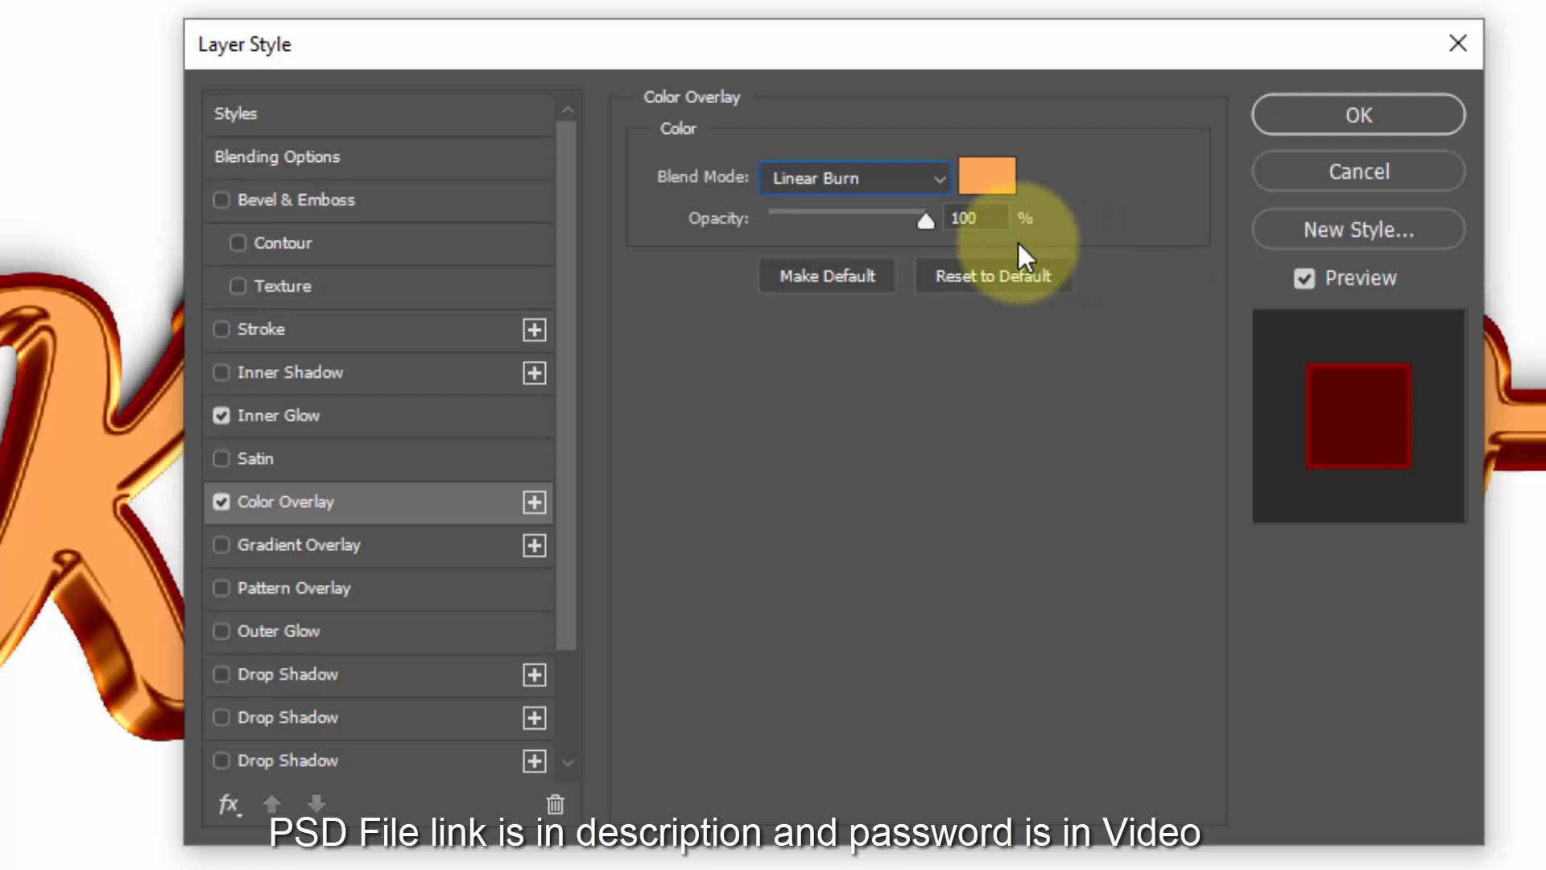
click(1342, 113)
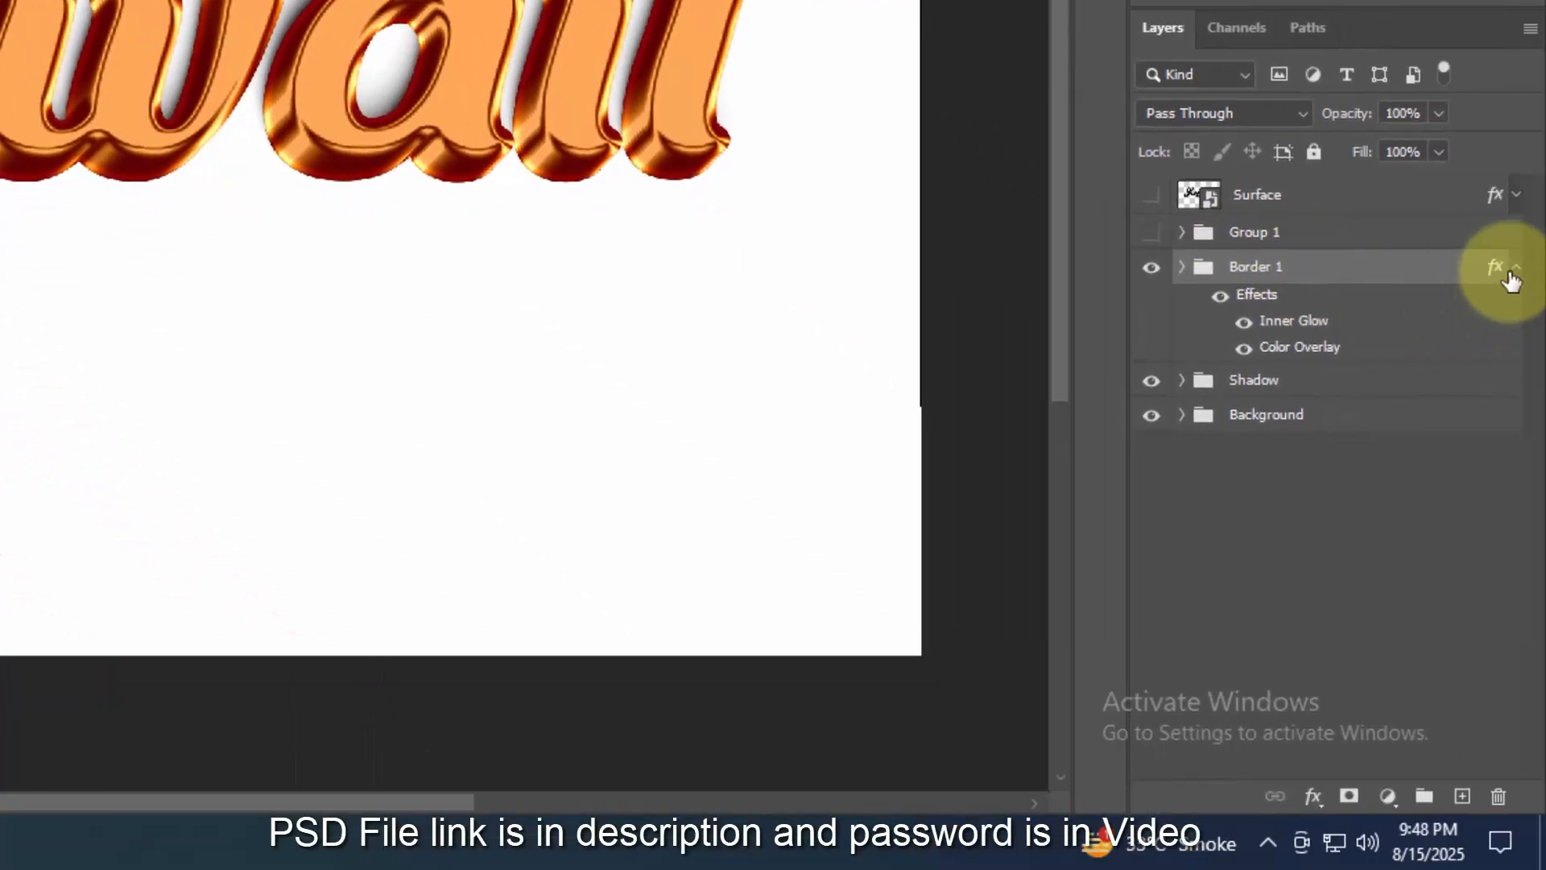
Step: Collapse Border 1's effects list, make Group 1 visible and open its layer style blending options
click(1516, 268)
click(1152, 232)
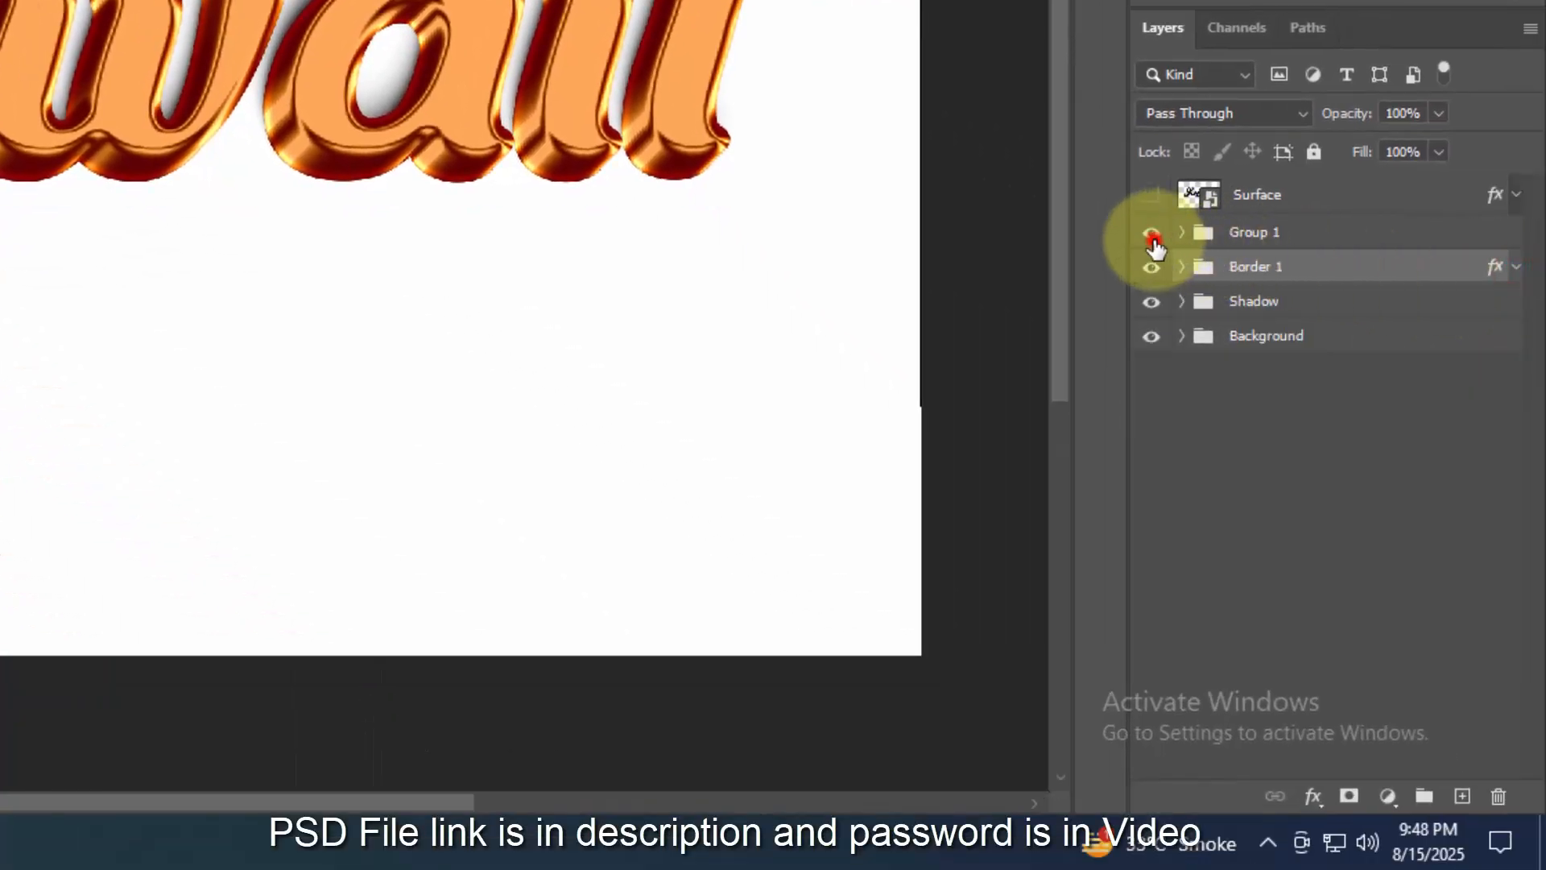
click(1332, 234)
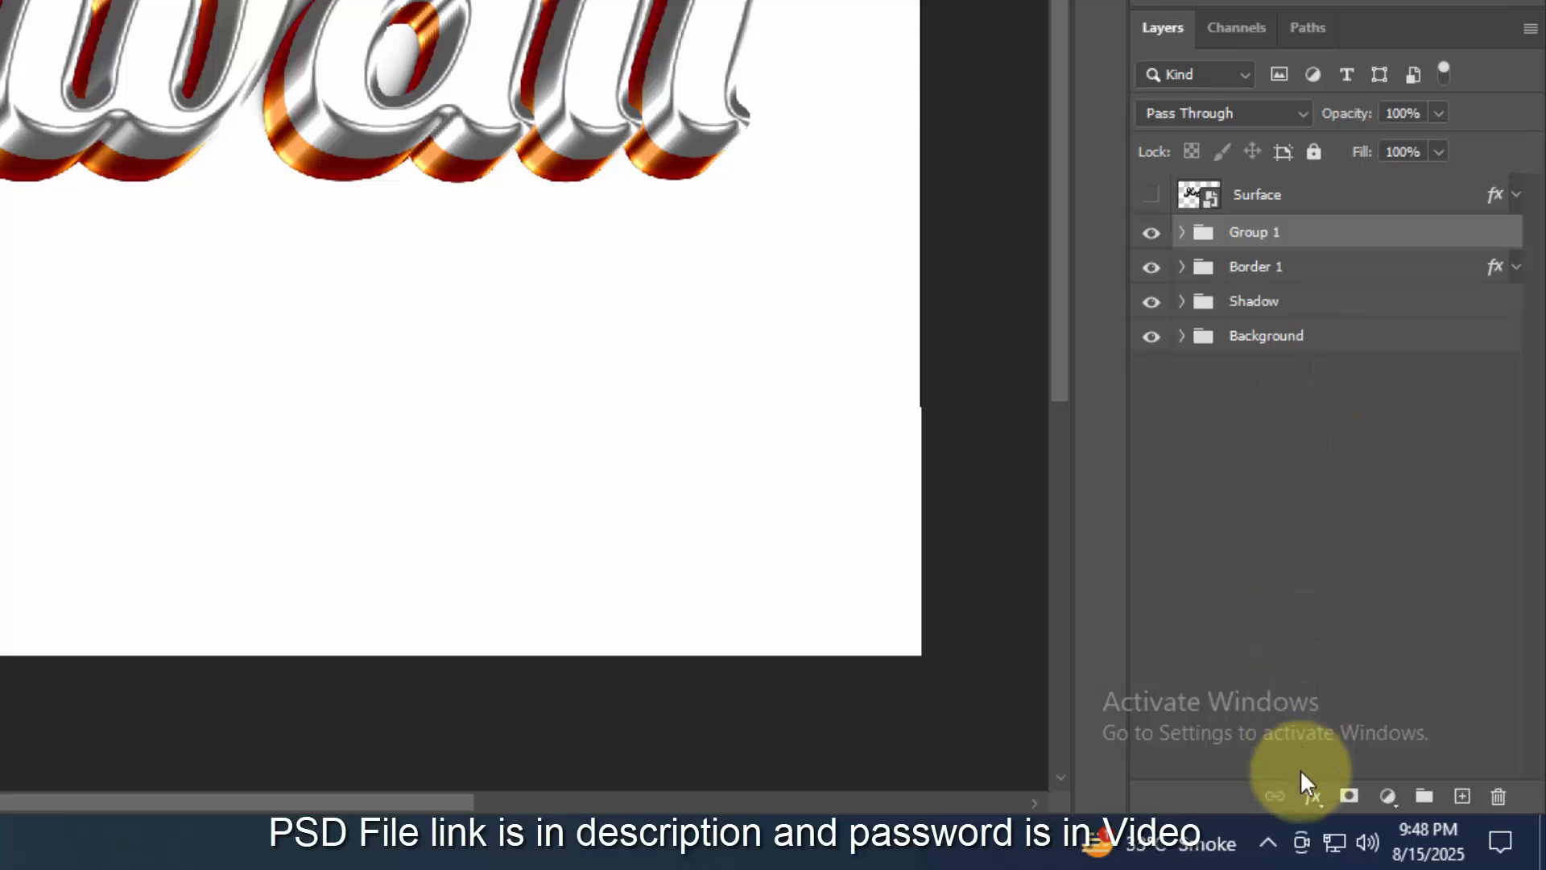
click(1308, 795)
click(1318, 523)
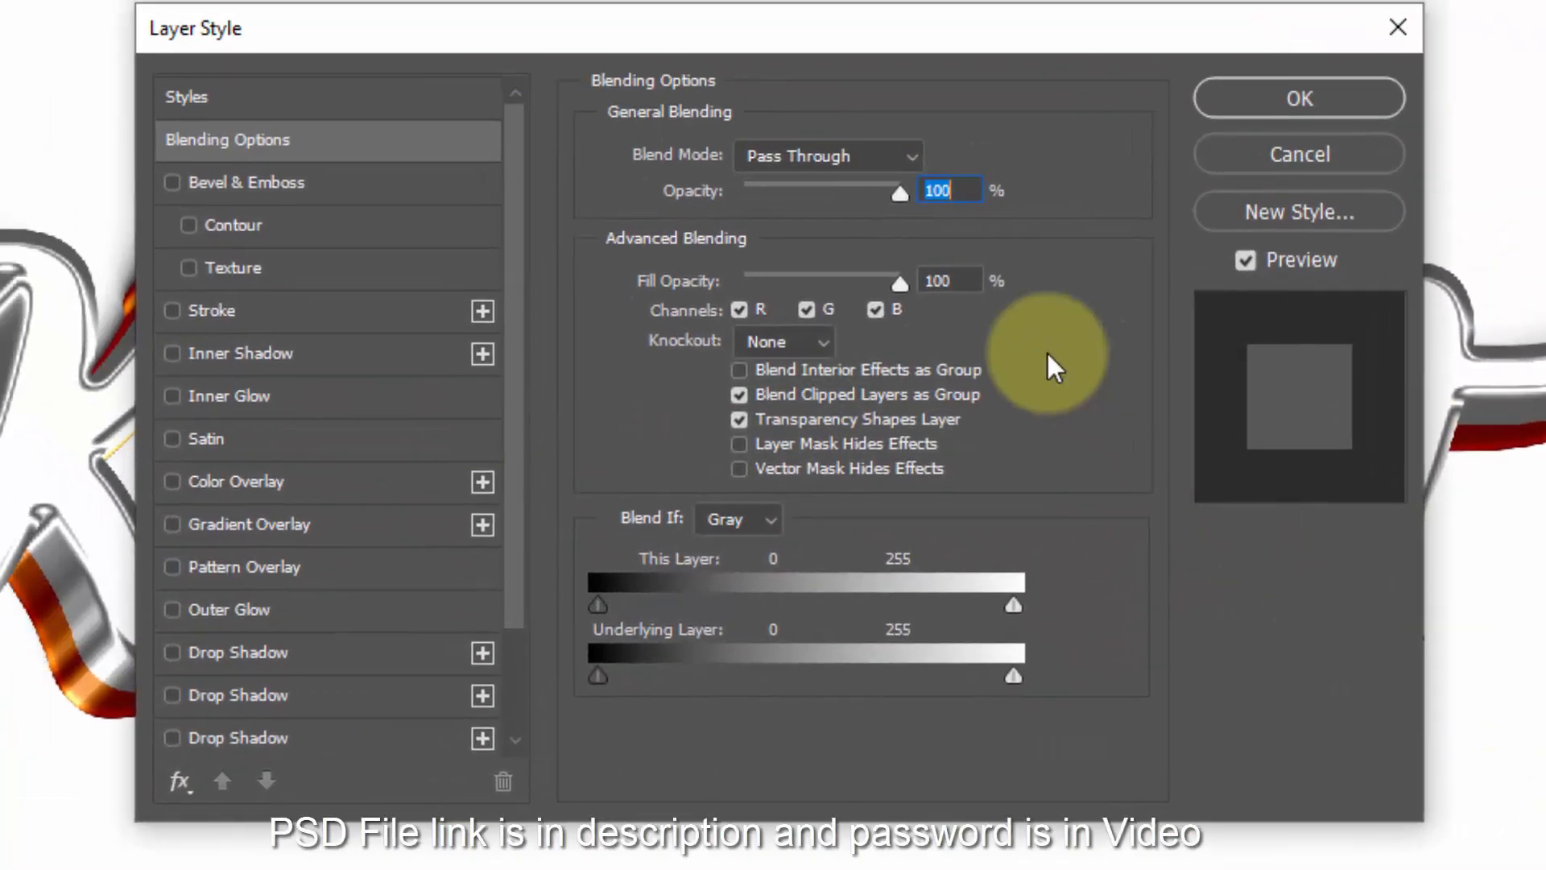
click(973, 290)
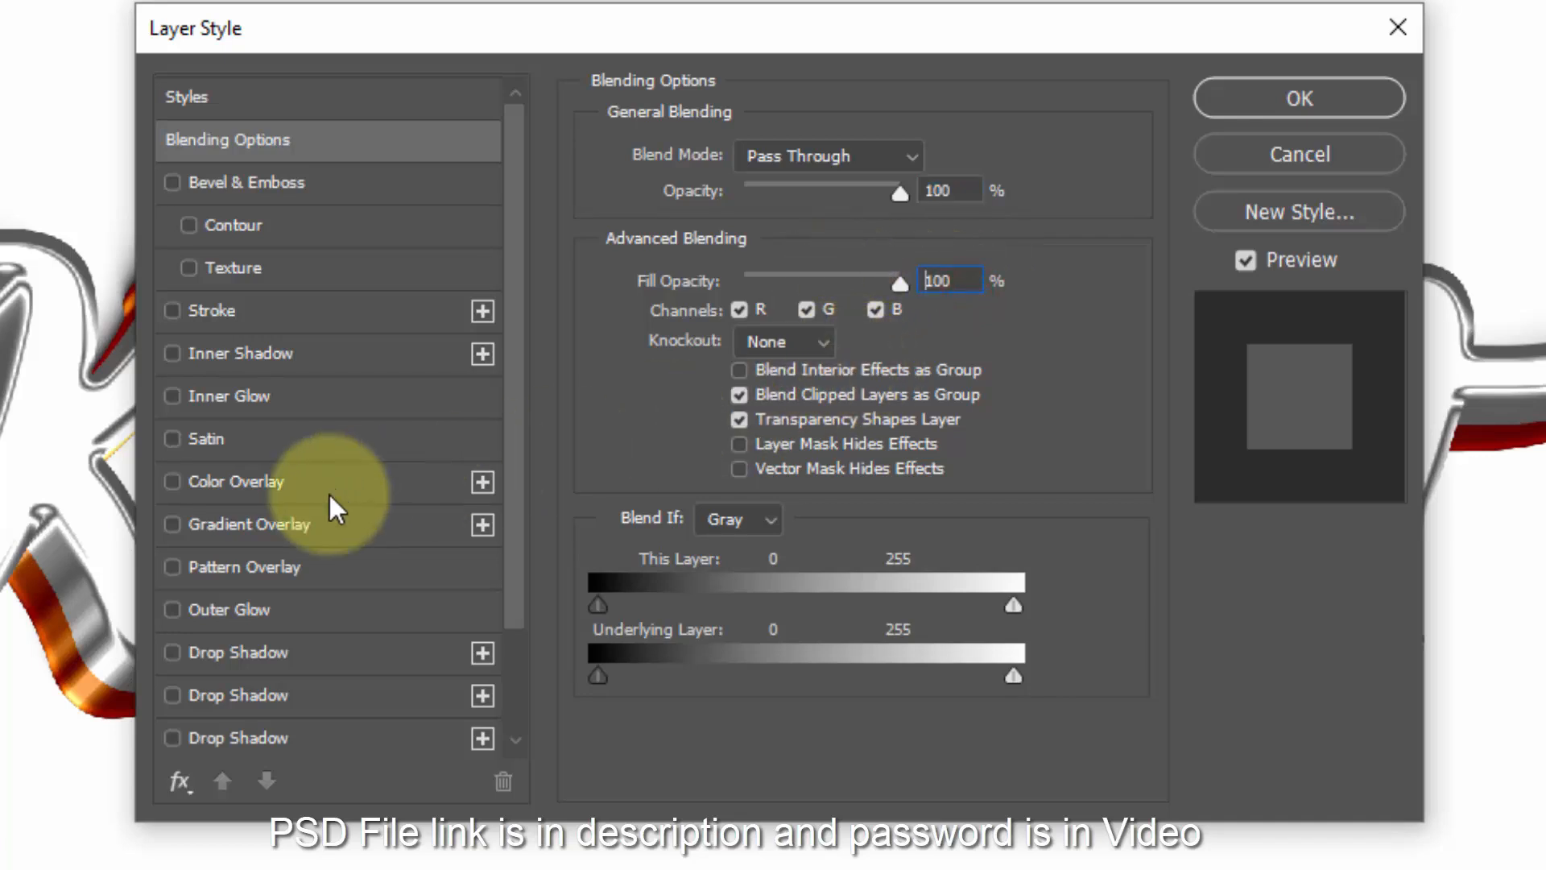
Step: Apply a Linear Burn Color Overlay to Group 1 with colour fb8200 and 82% opacity
click(292, 488)
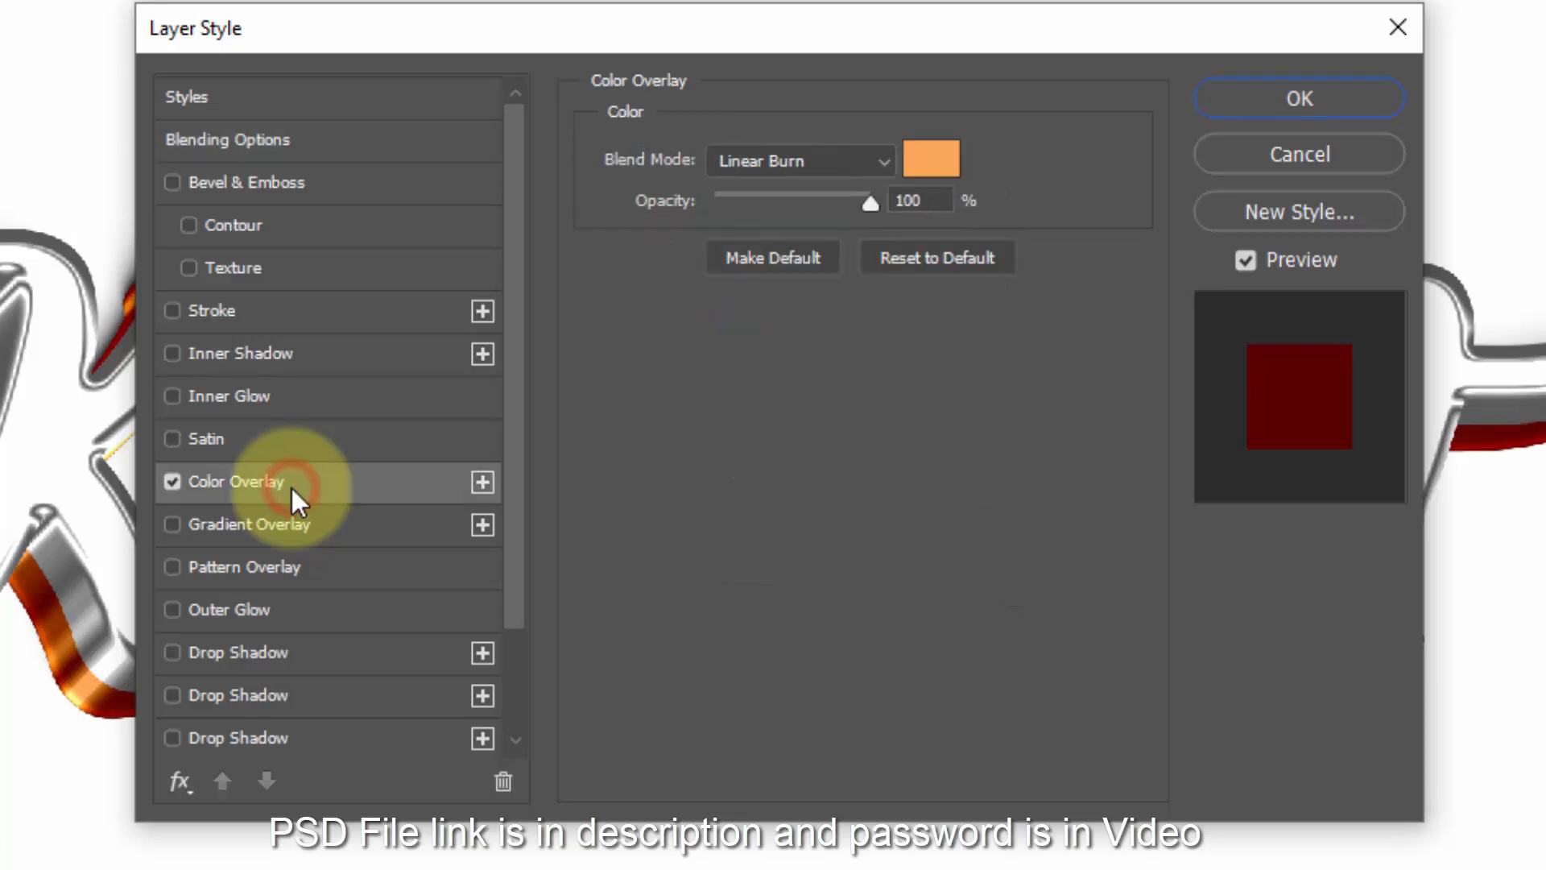
click(932, 157)
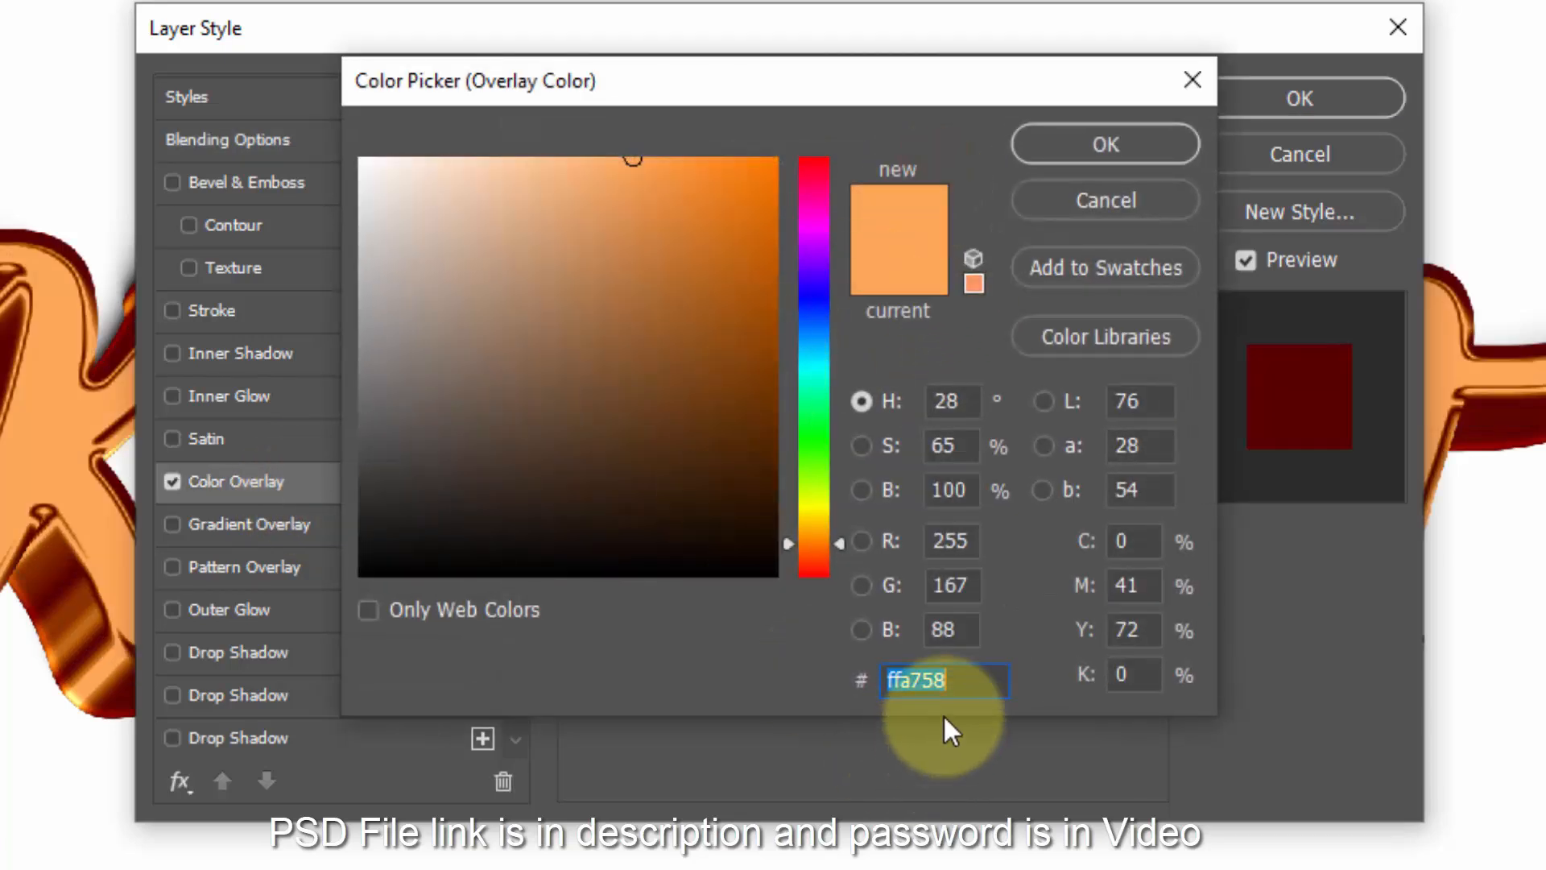
text(fb)
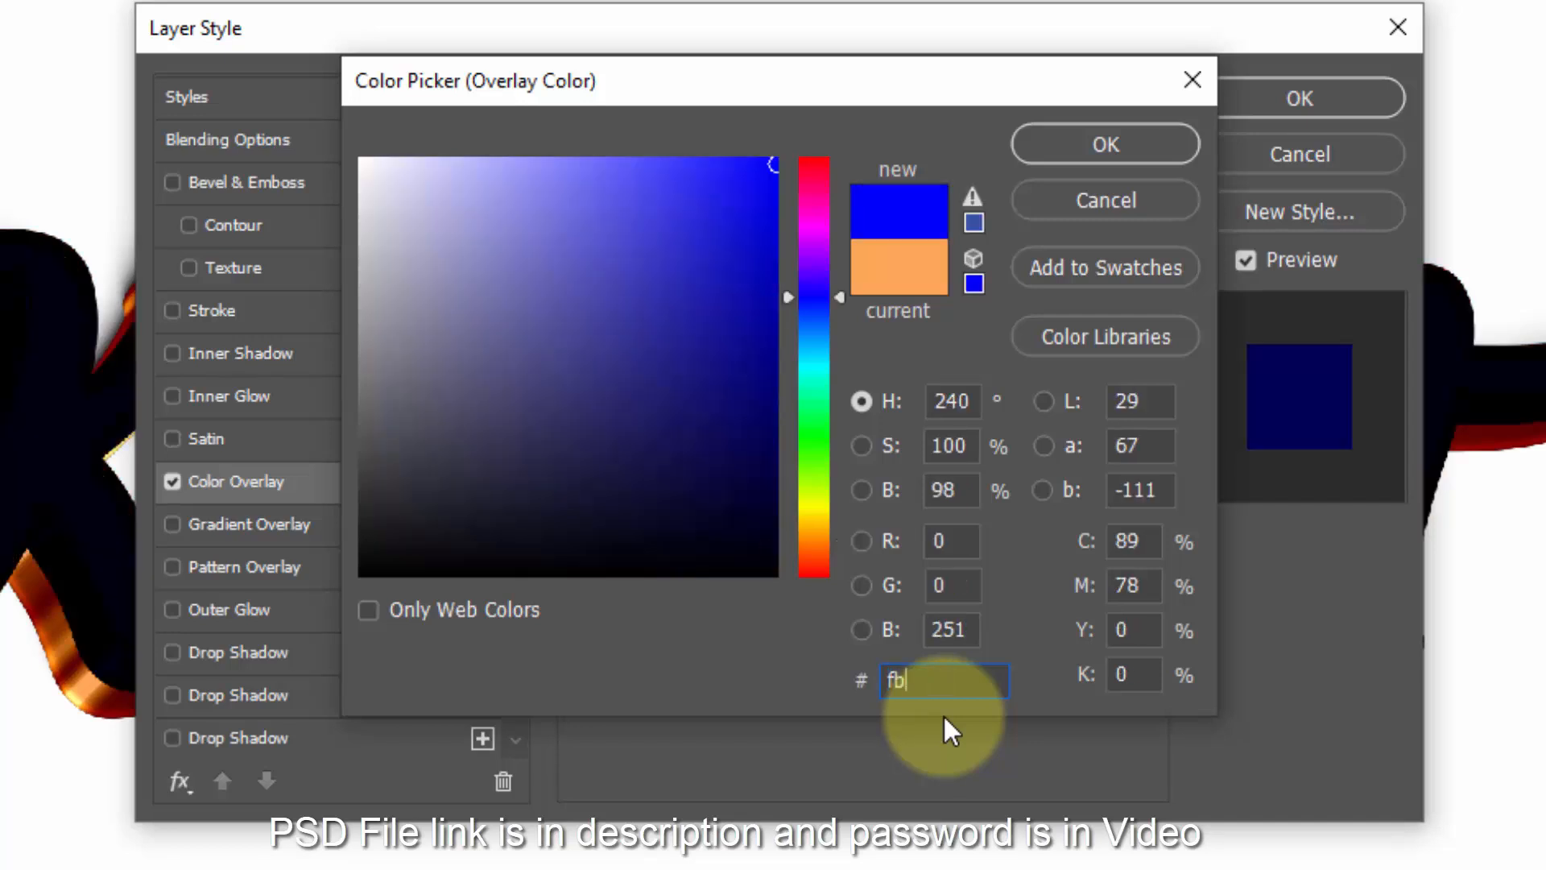
text(8200)
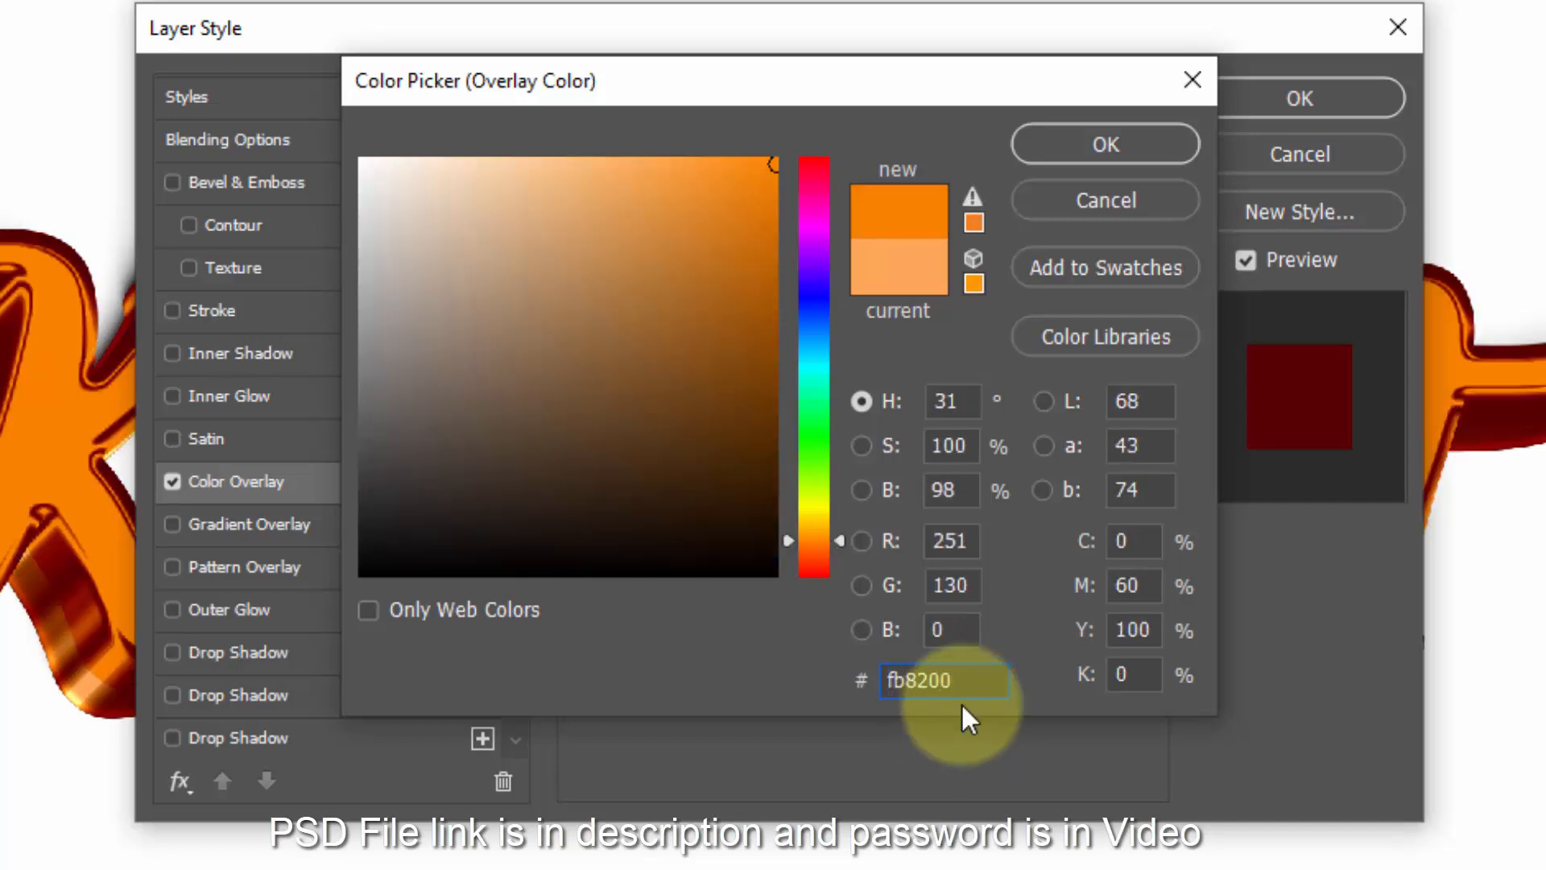
click(1112, 131)
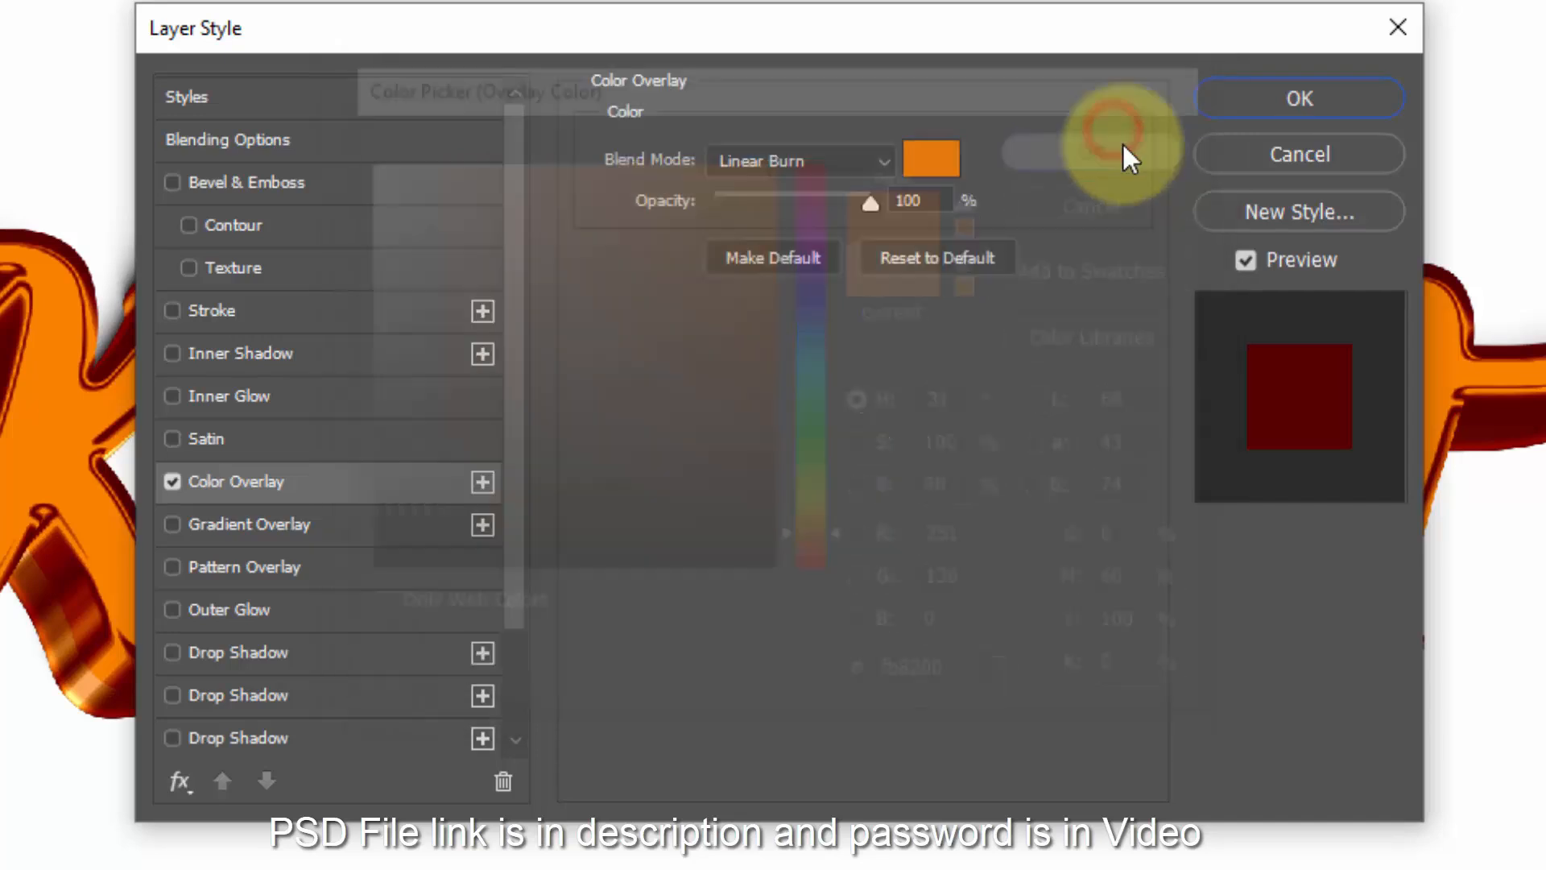
double_click(934, 201)
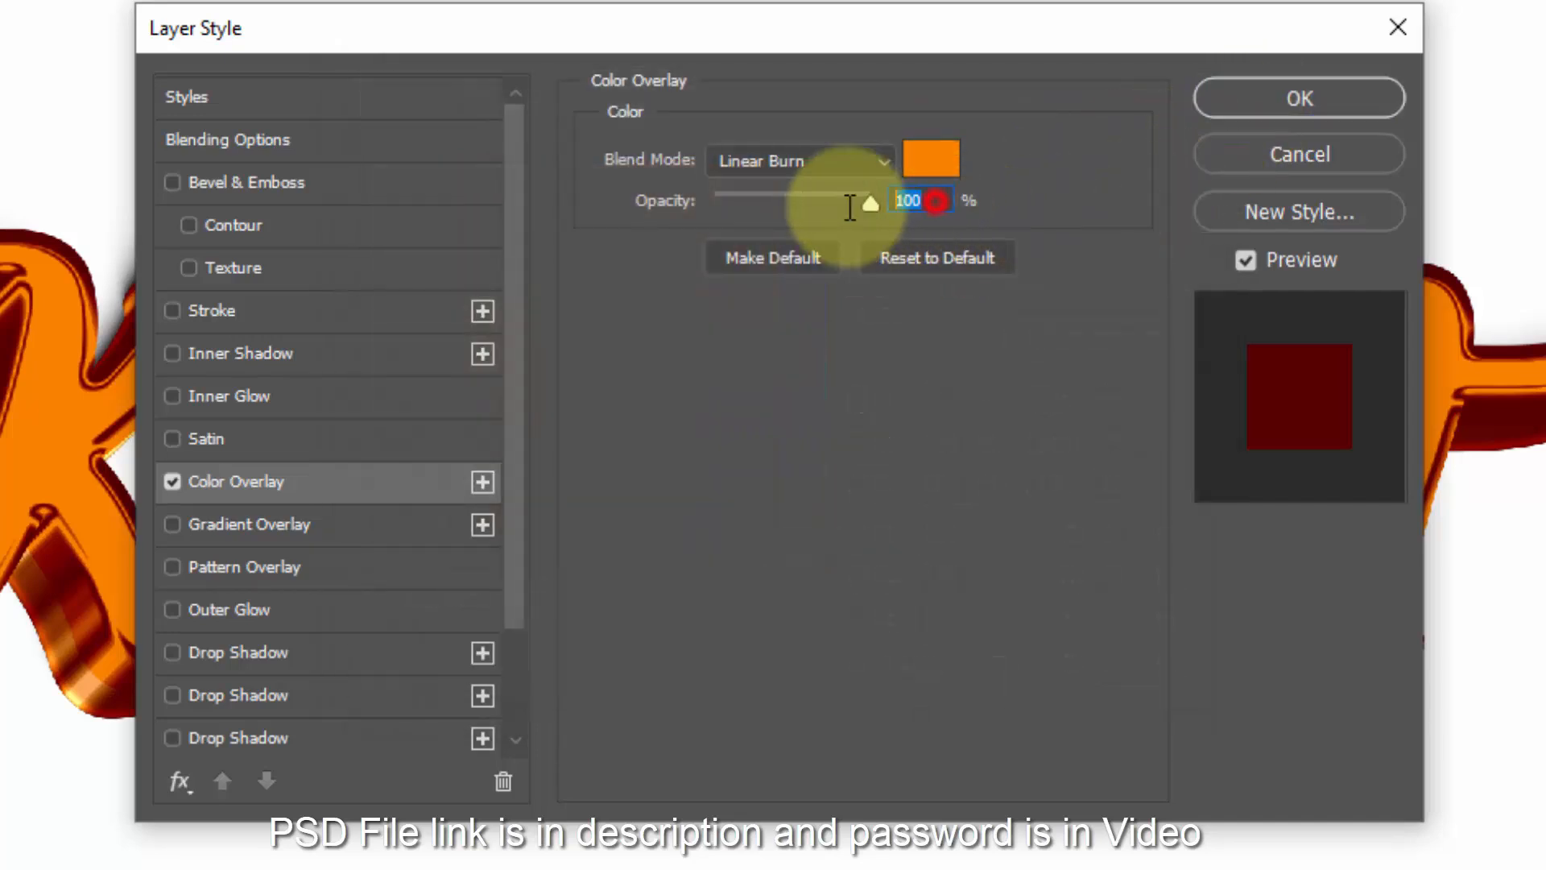
text(82)
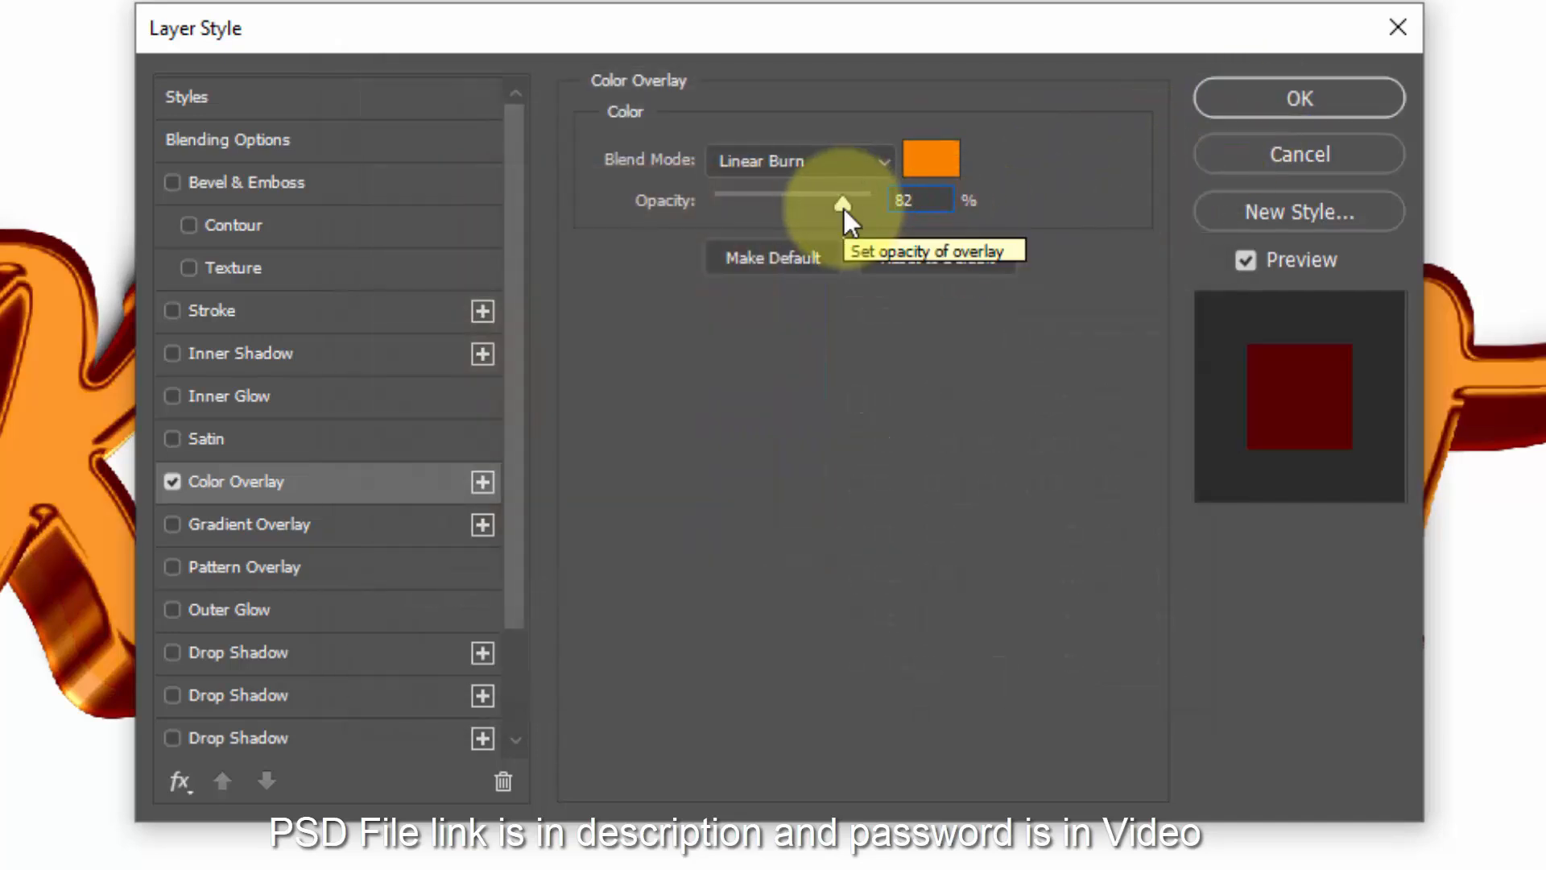
click(1298, 101)
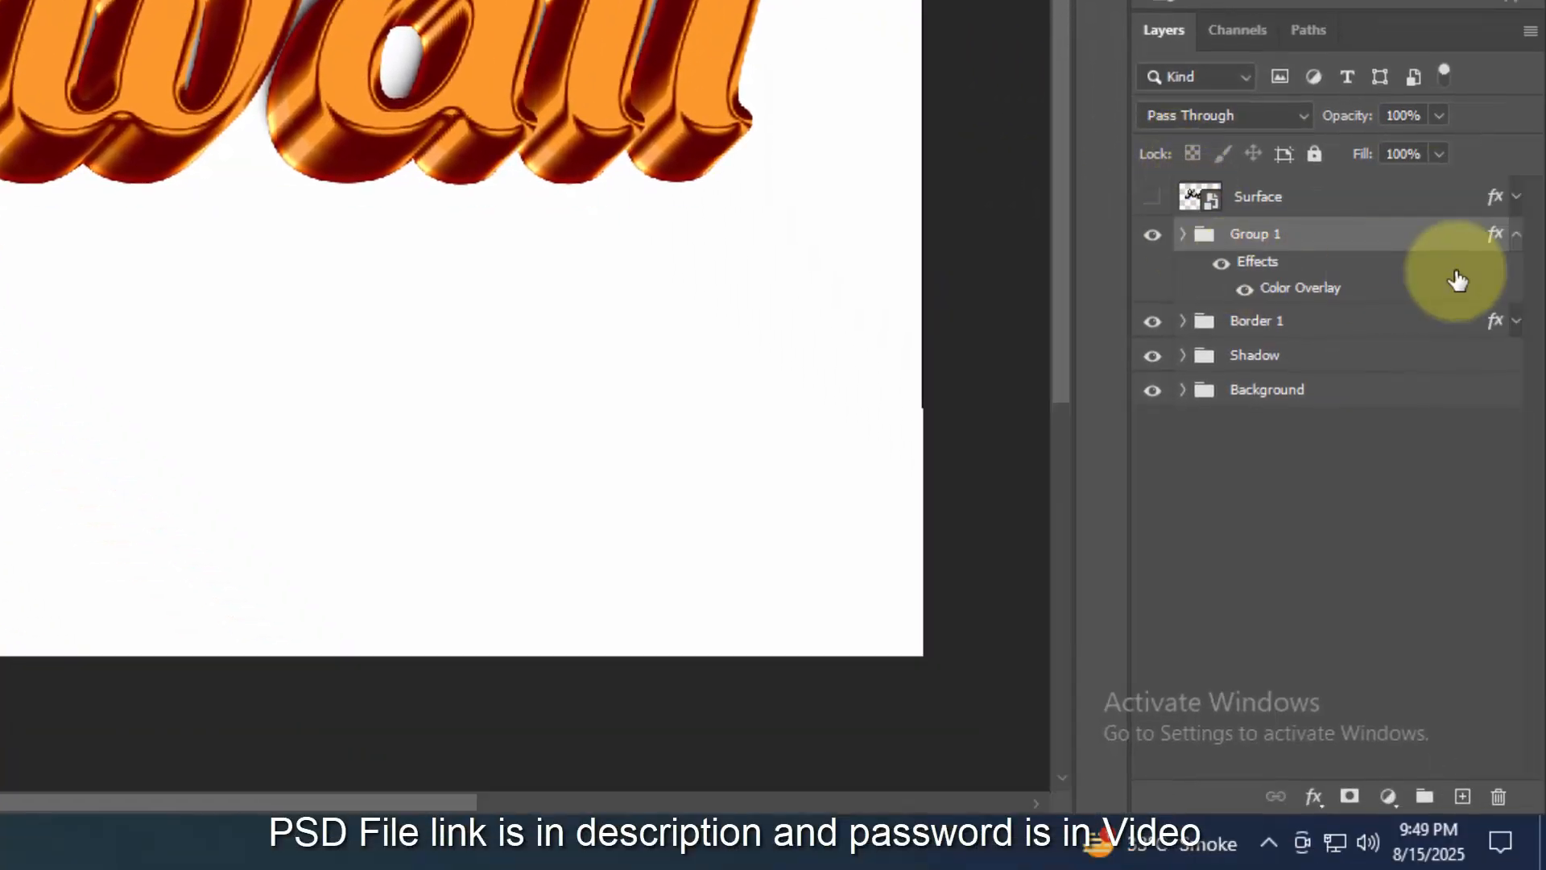
Step: Make the Surface layer visible and clear its existing layer style
click(1518, 235)
click(1153, 197)
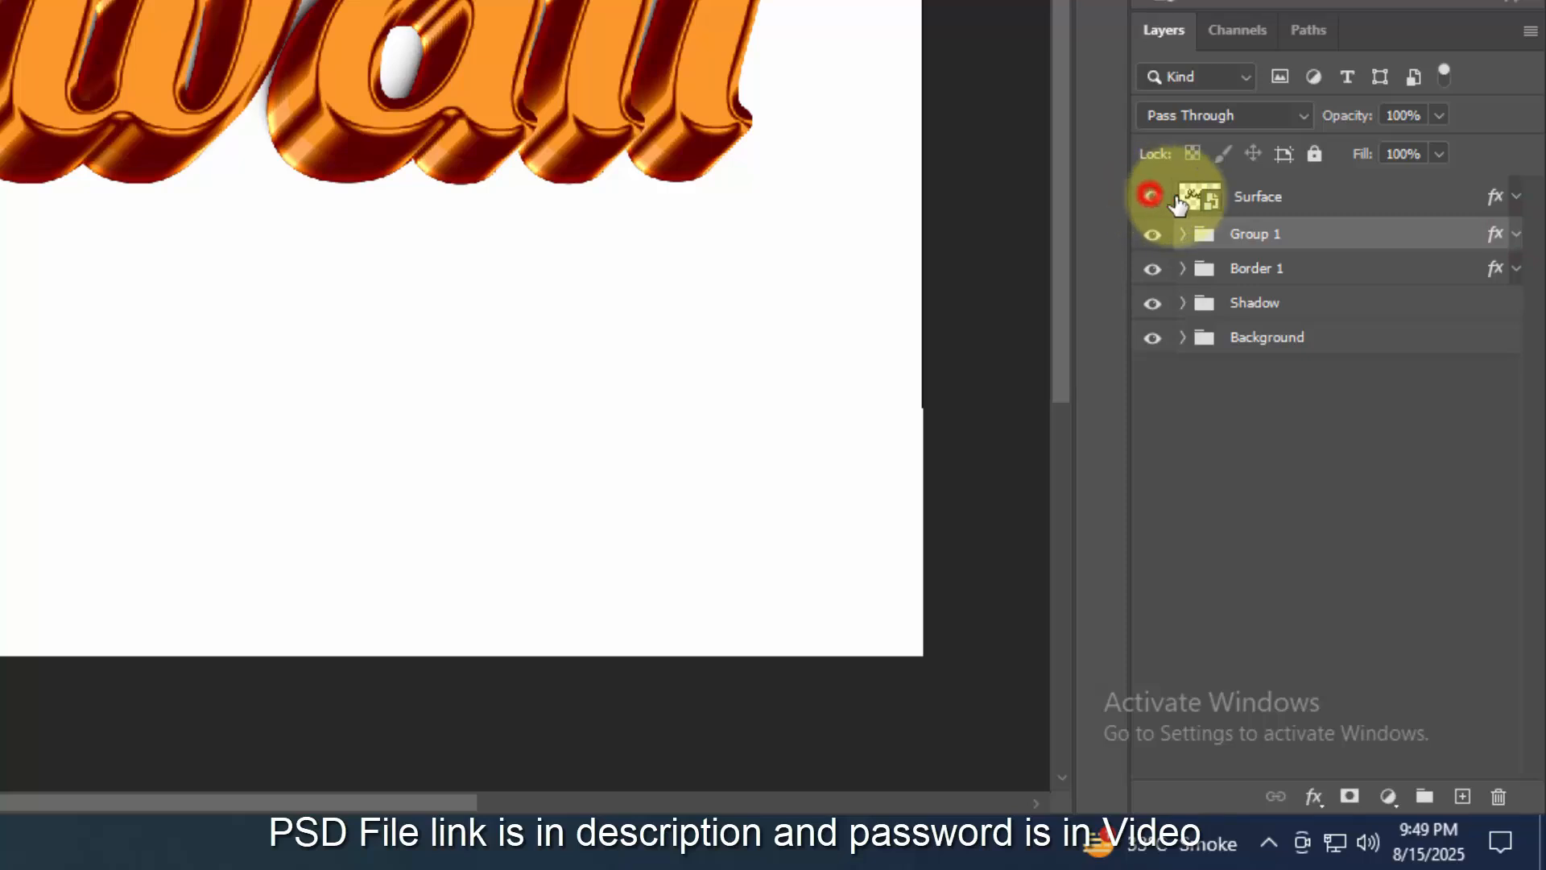
click(1333, 206)
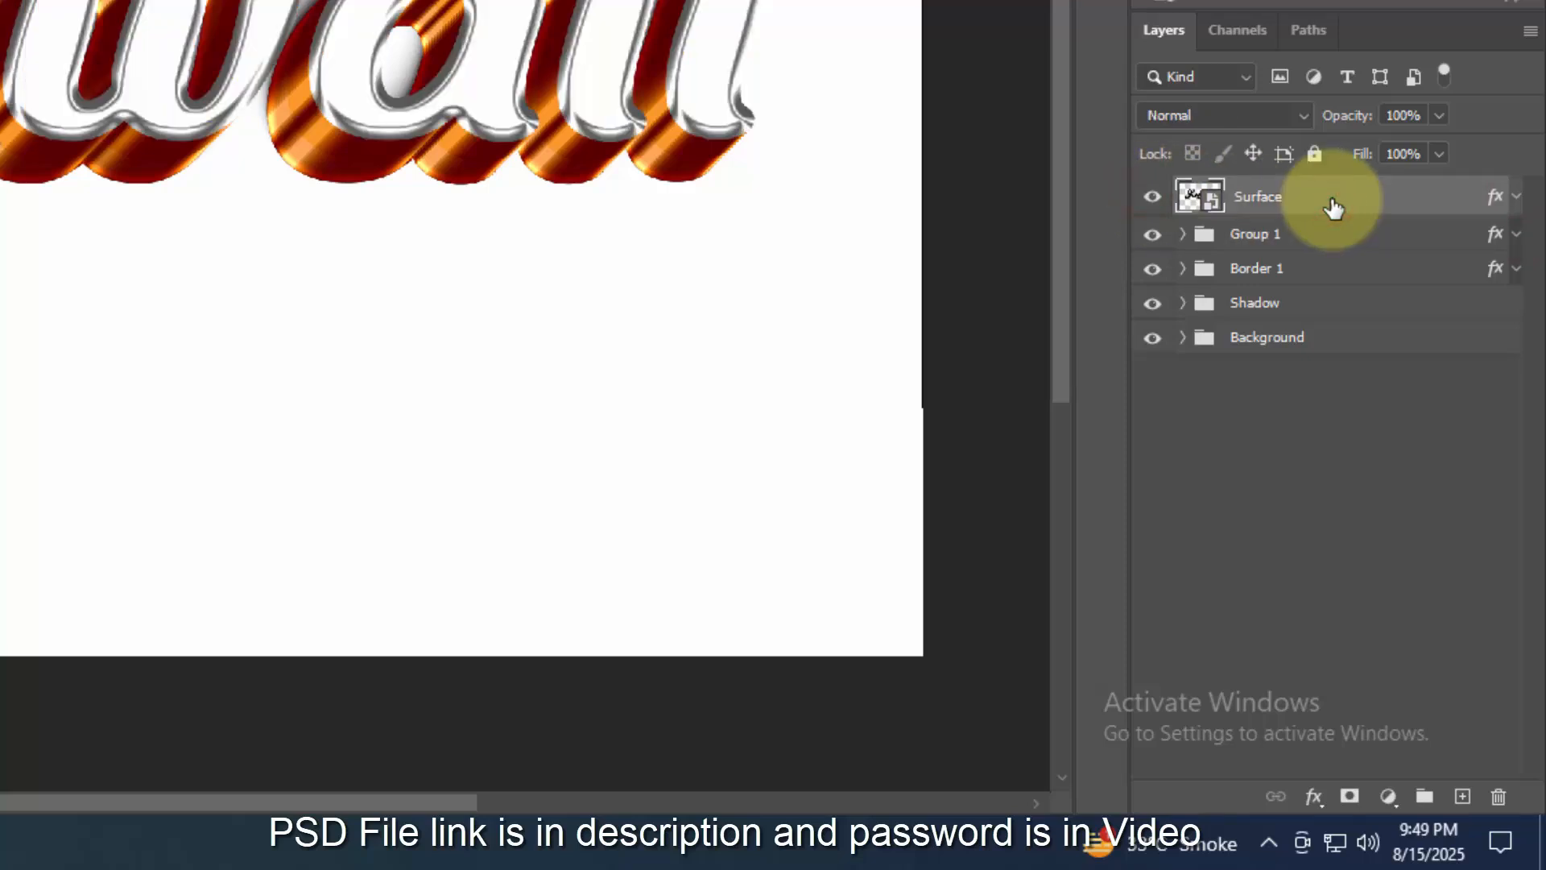
right_click(1331, 196)
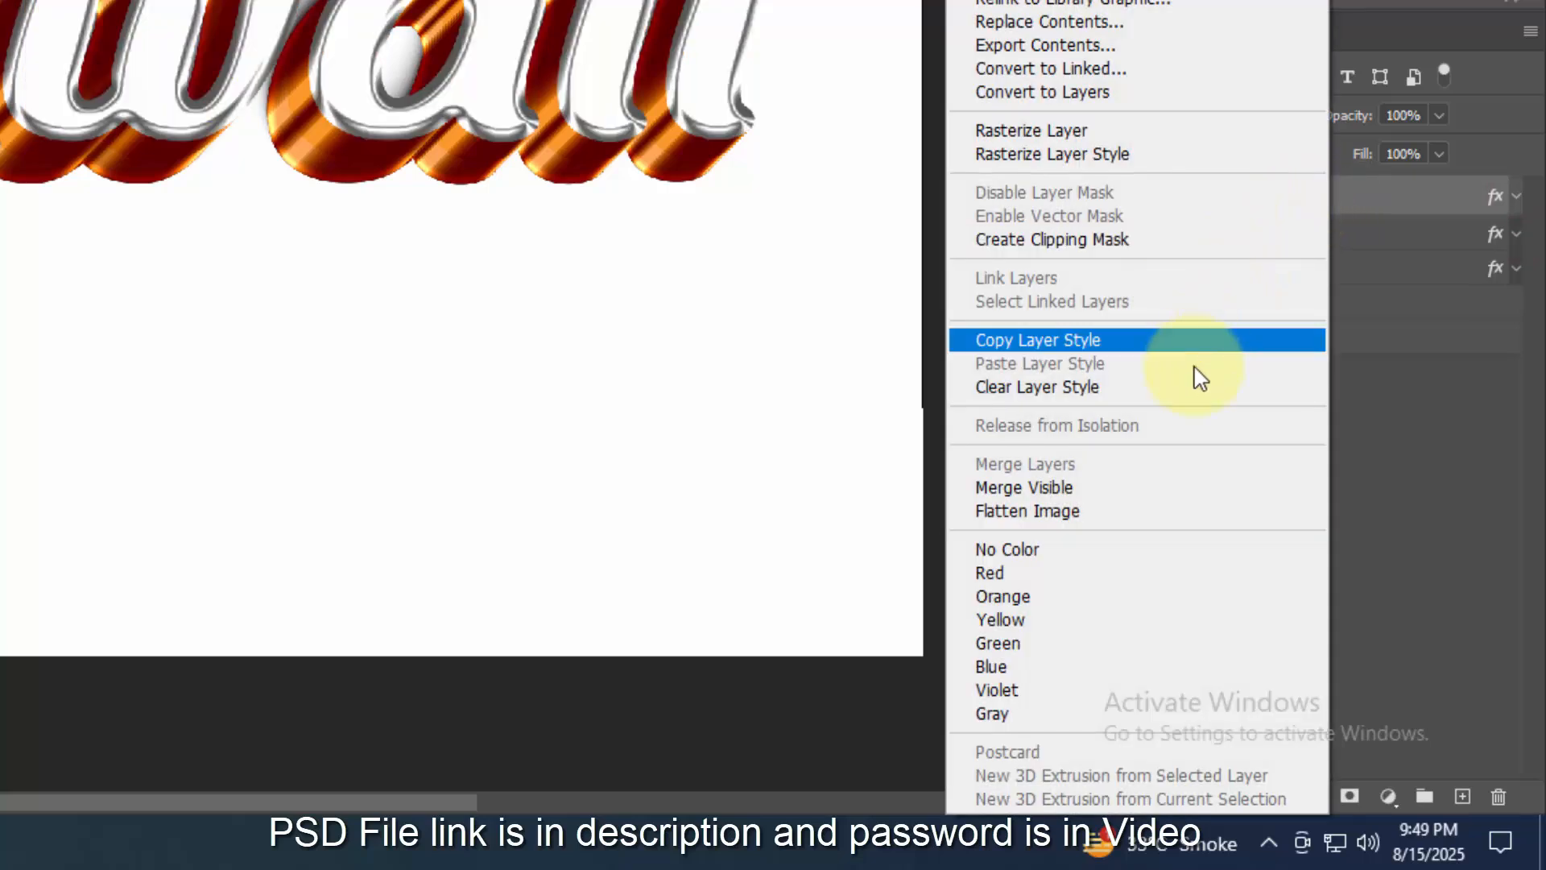
click(1175, 389)
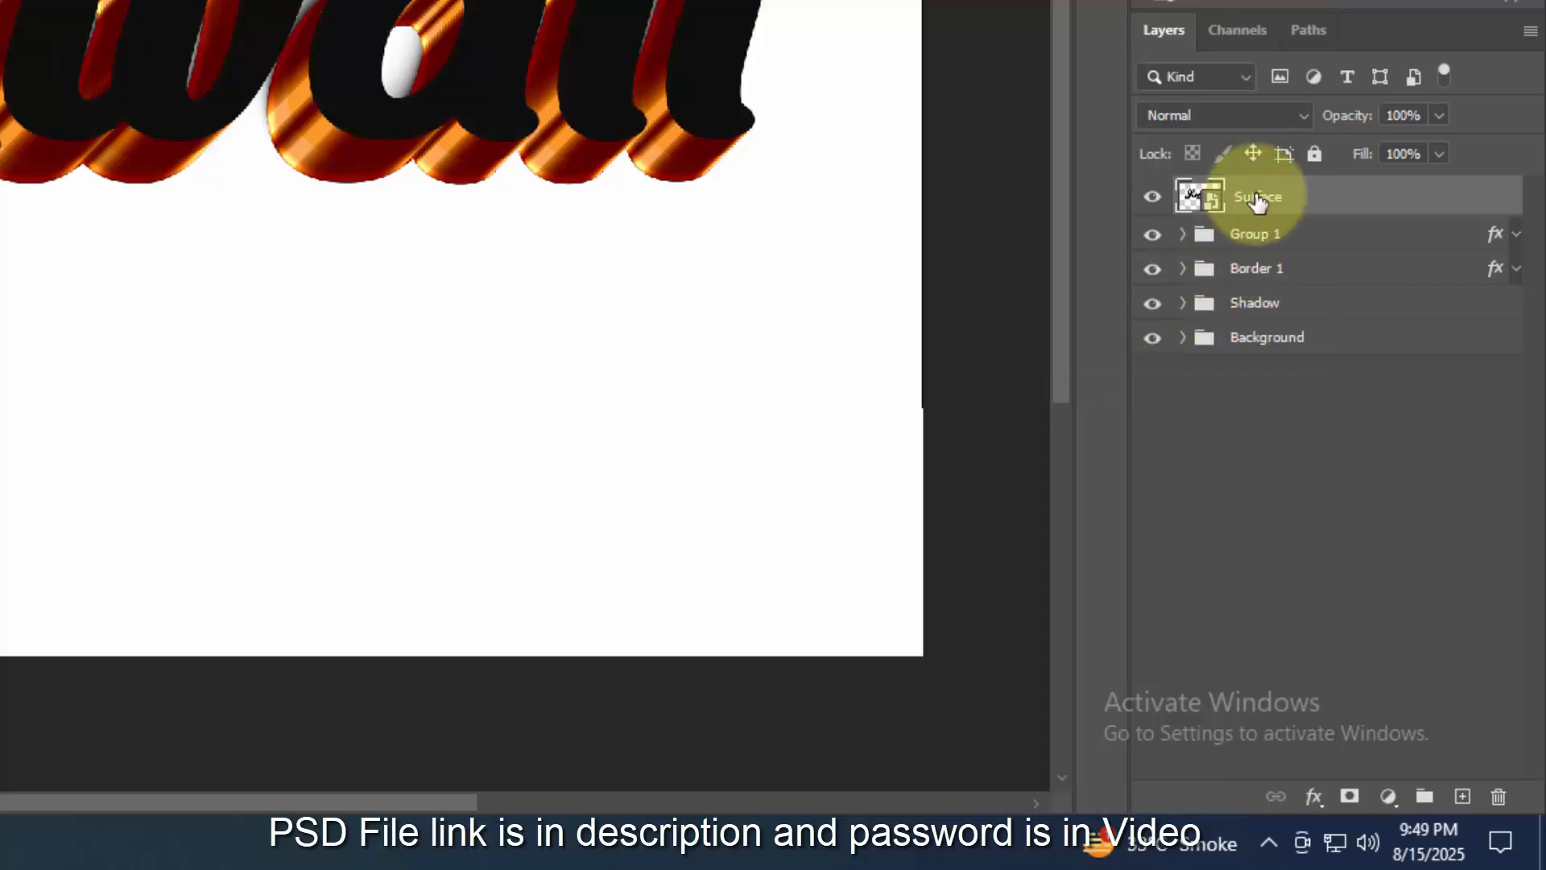
Step: Add a Bevel & Emboss to the Surface layer with Stroke Emboss style, 636% depth and 13 px size
click(1314, 796)
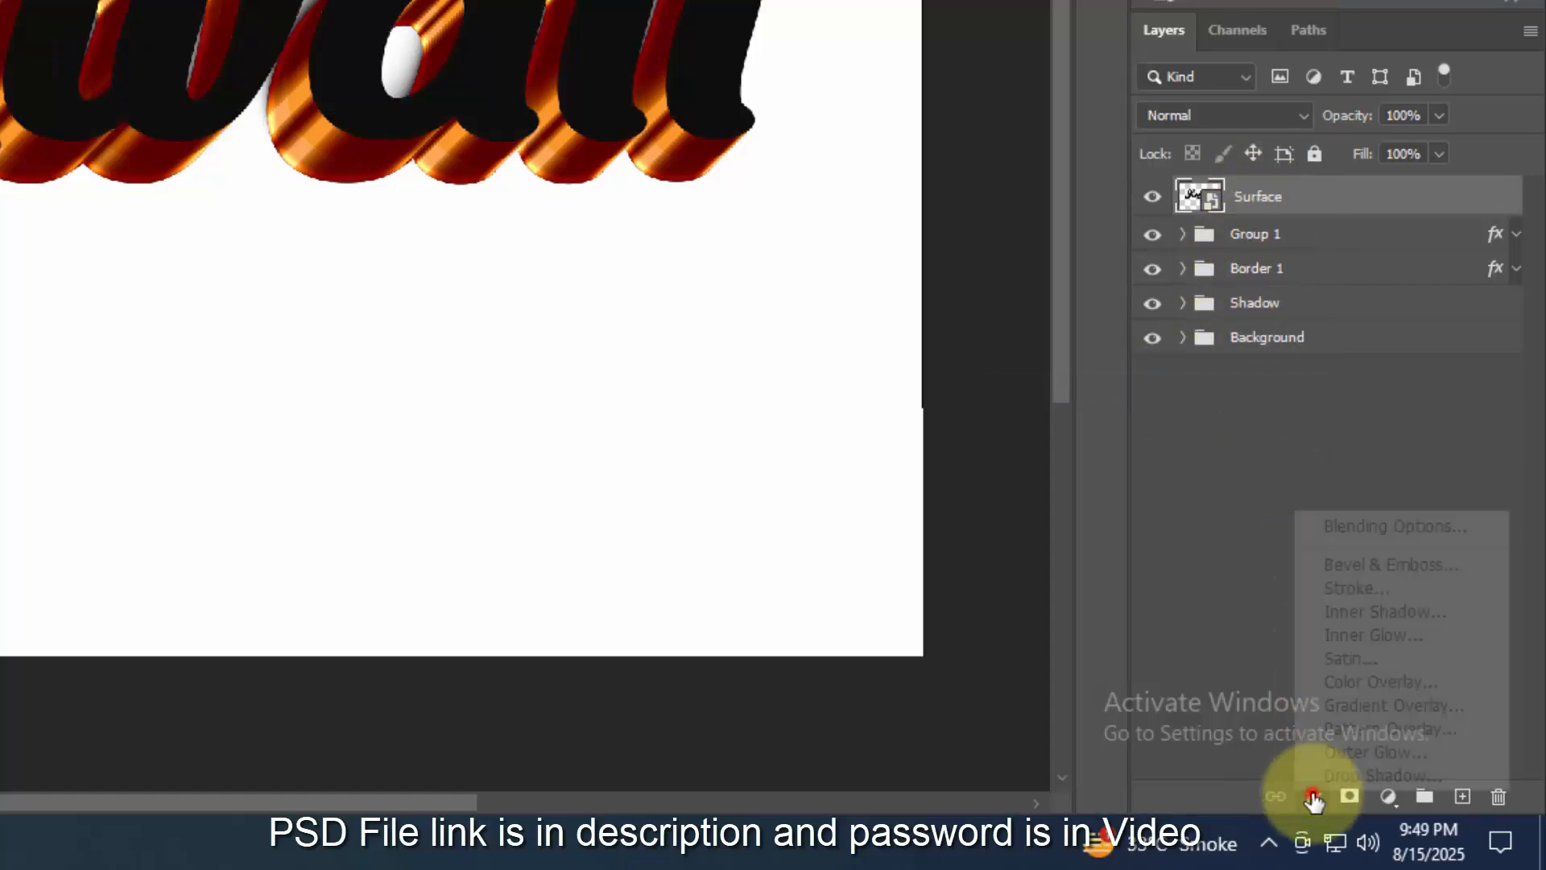
click(1360, 527)
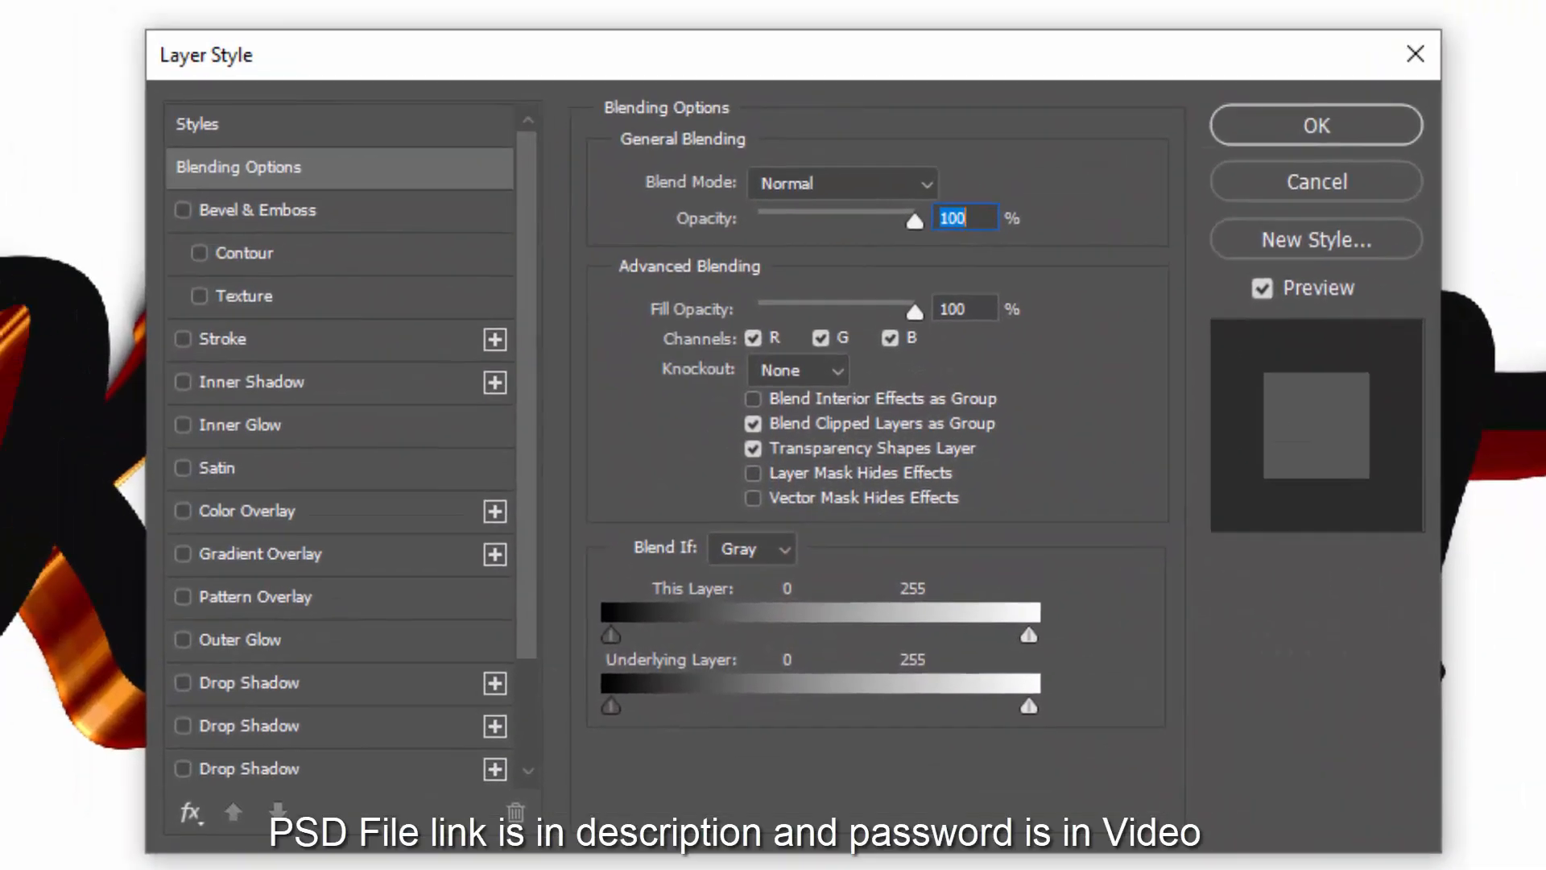
click(984, 306)
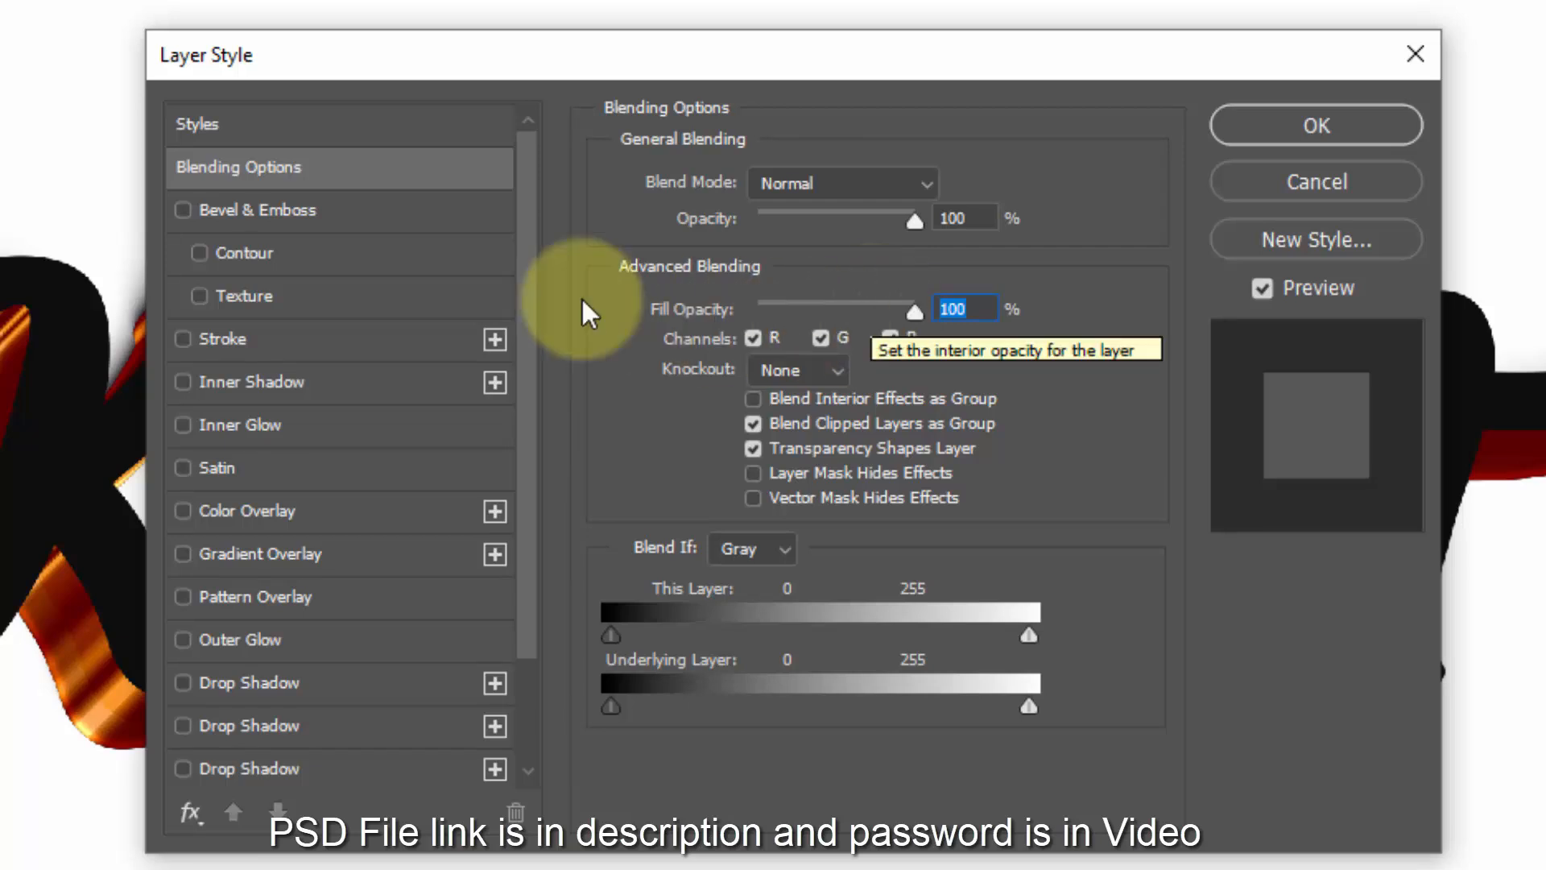
click(348, 211)
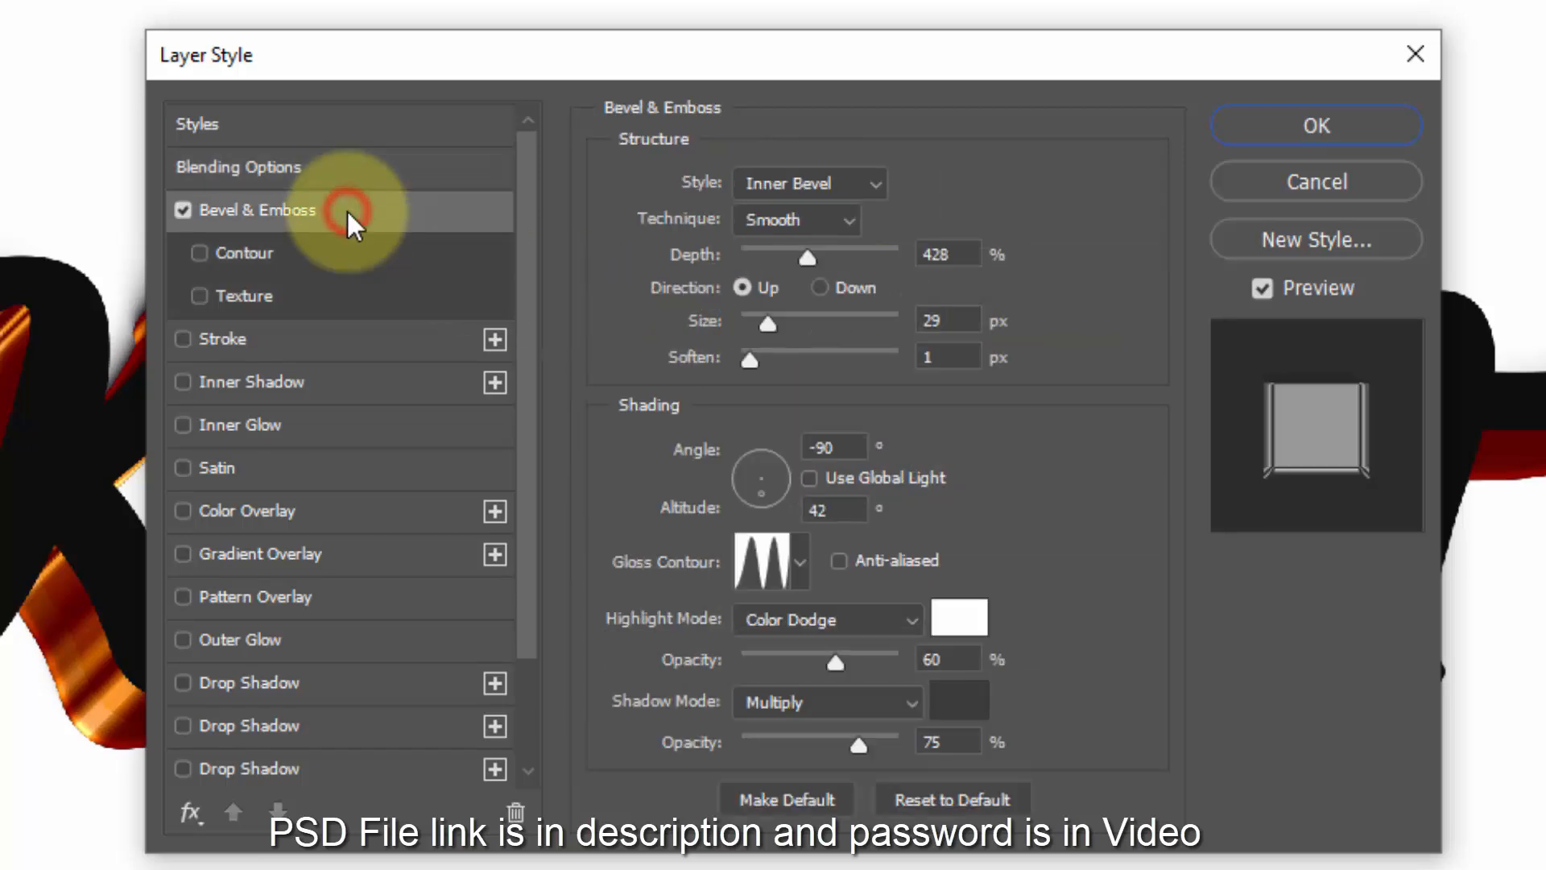
click(853, 188)
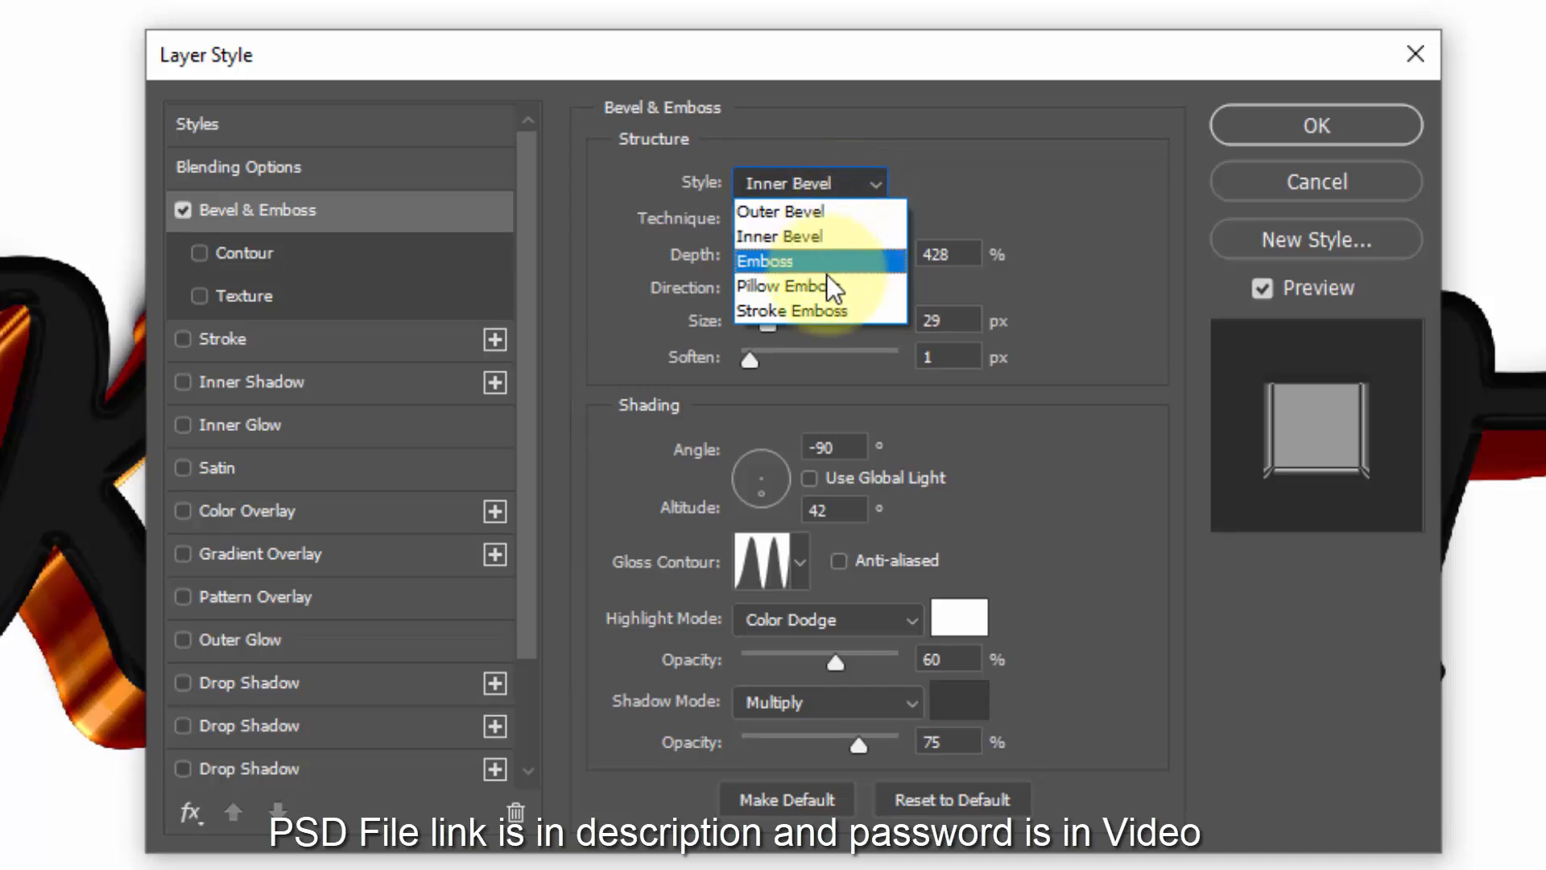
click(821, 311)
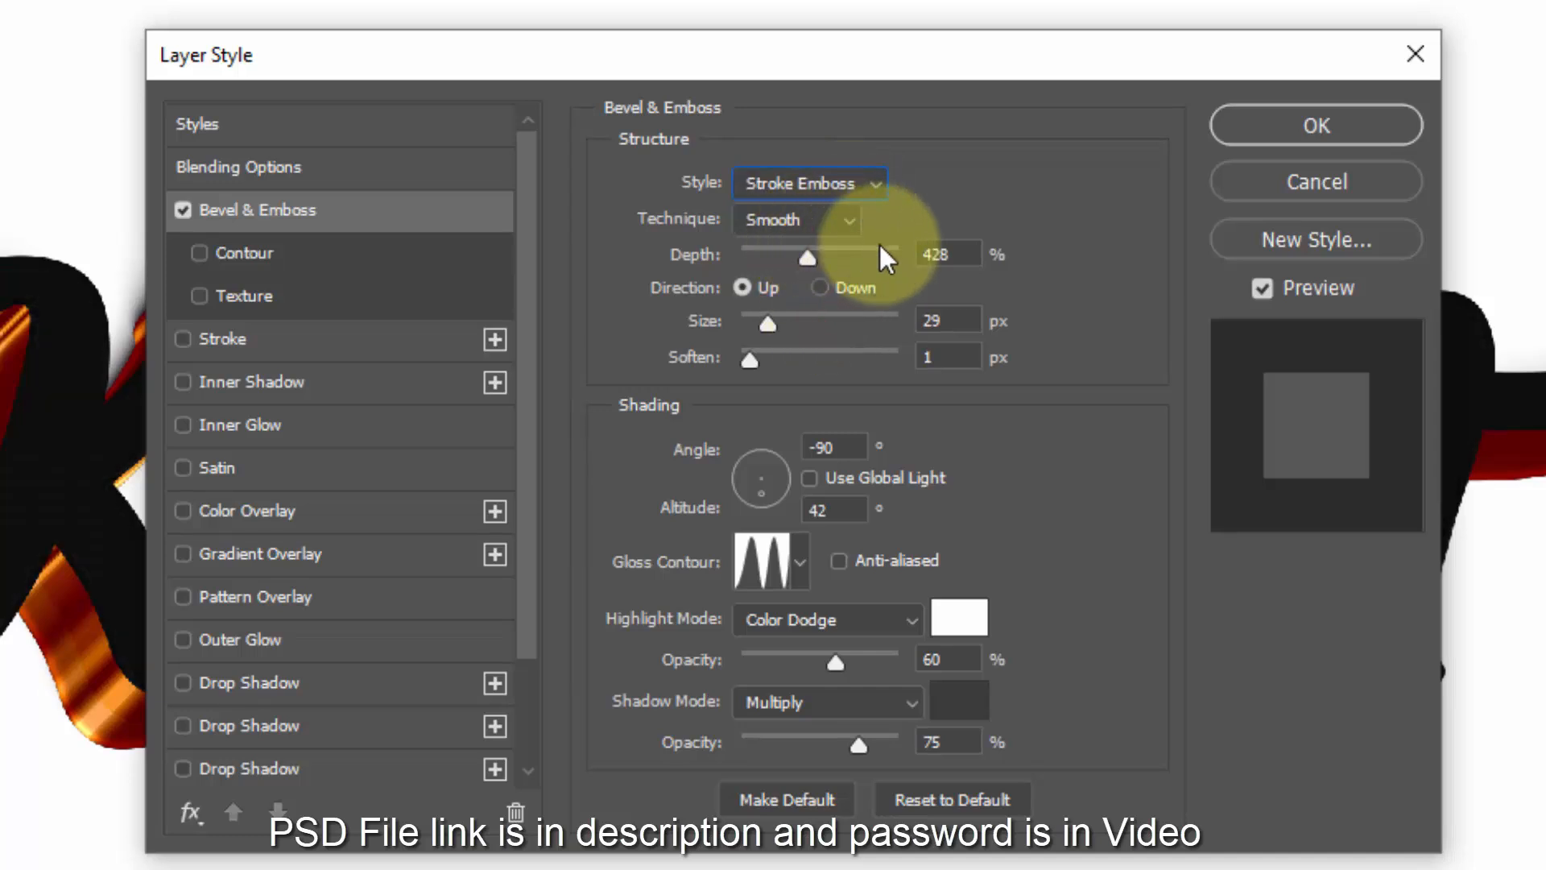
click(944, 254)
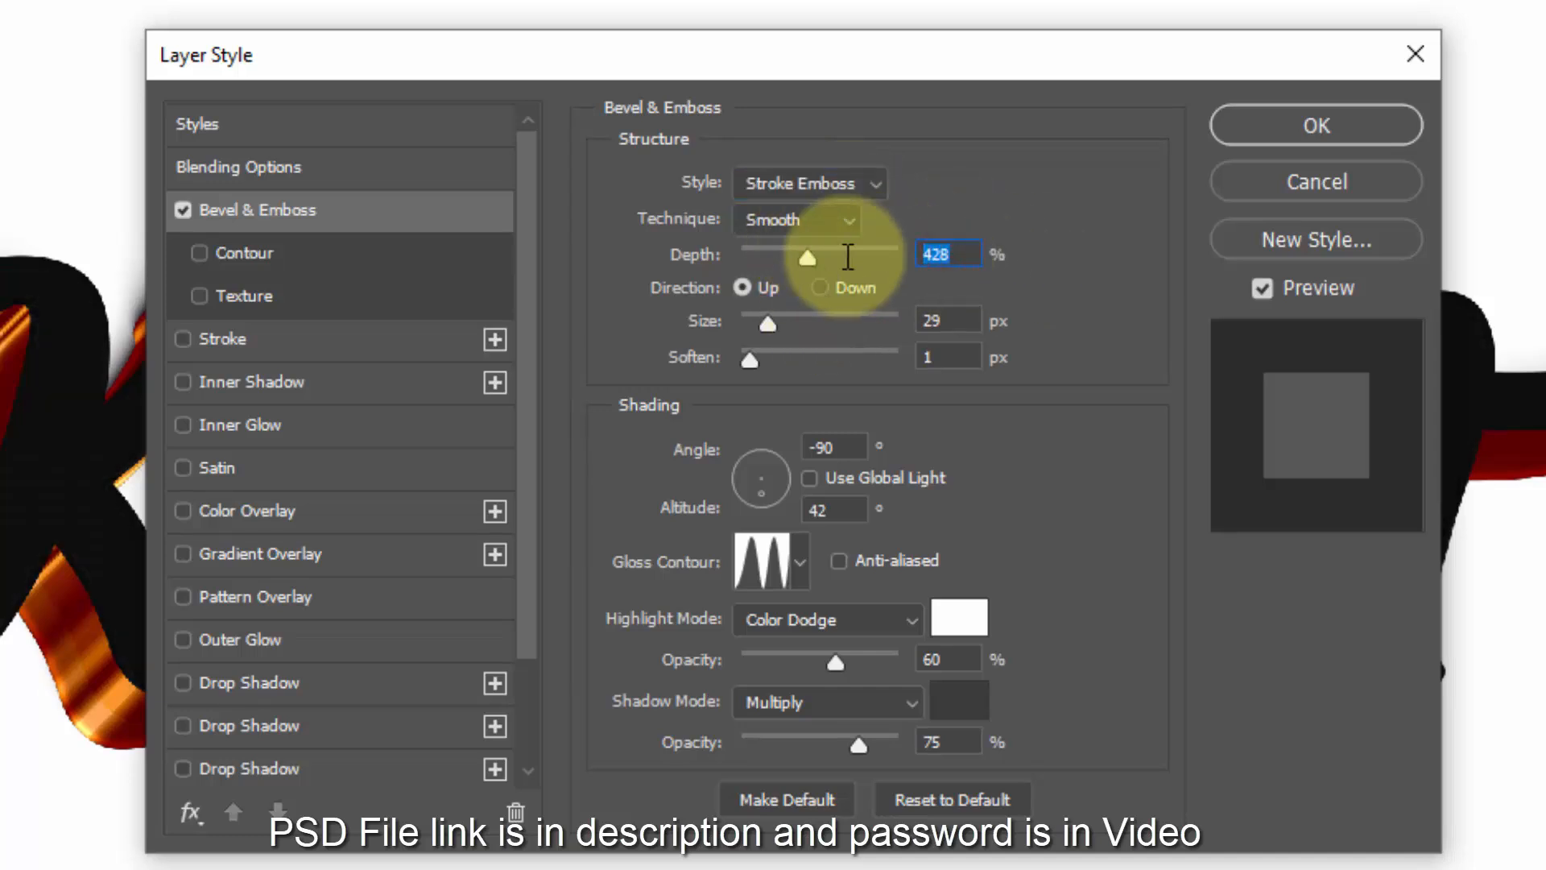
text(636)
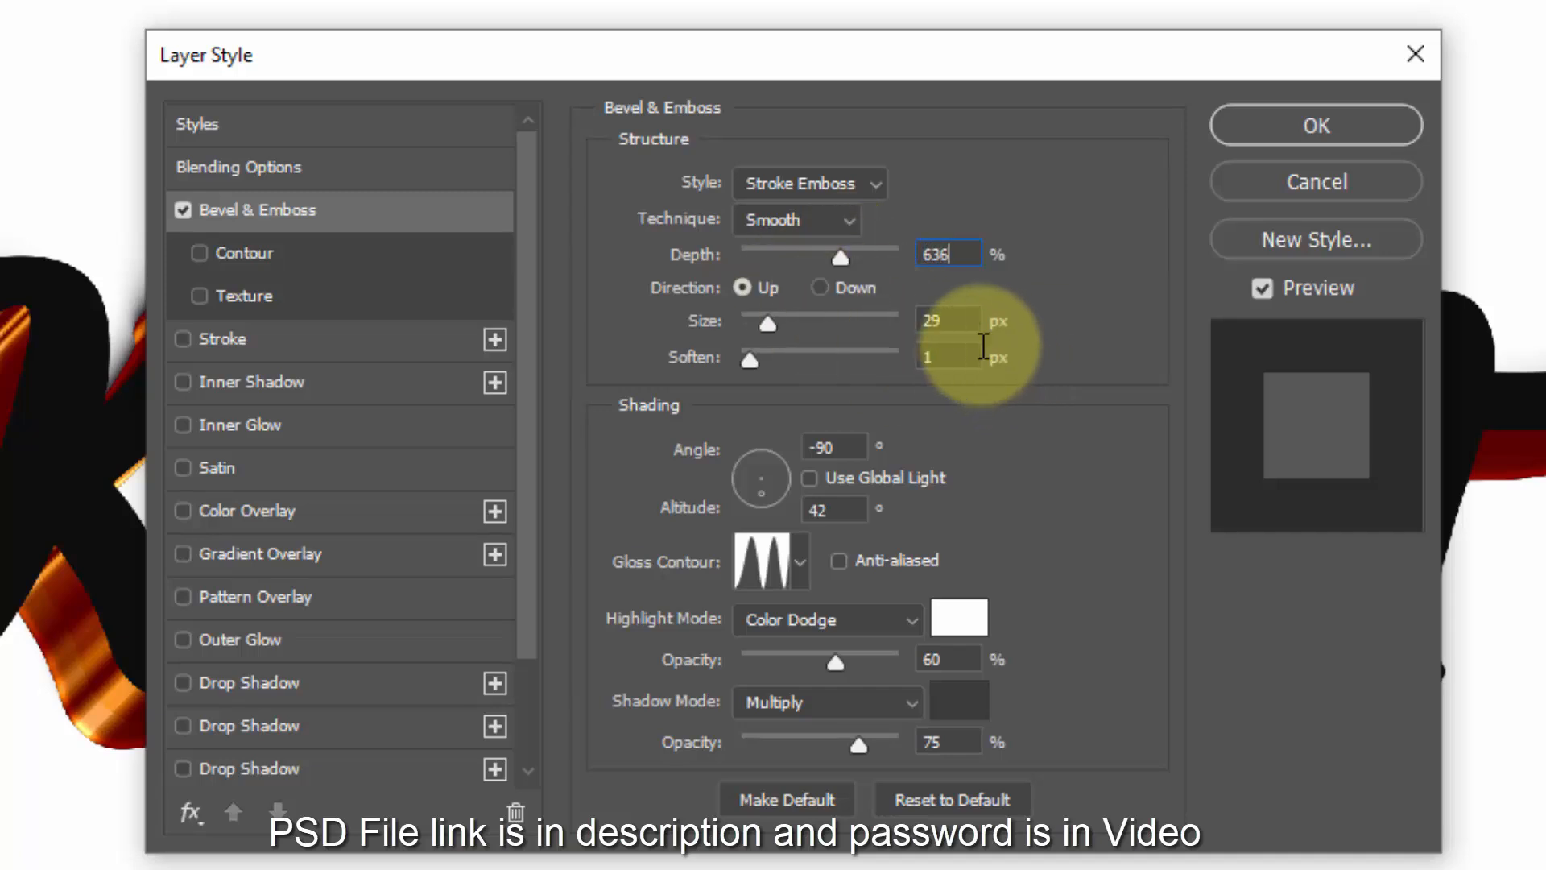
click(936, 321)
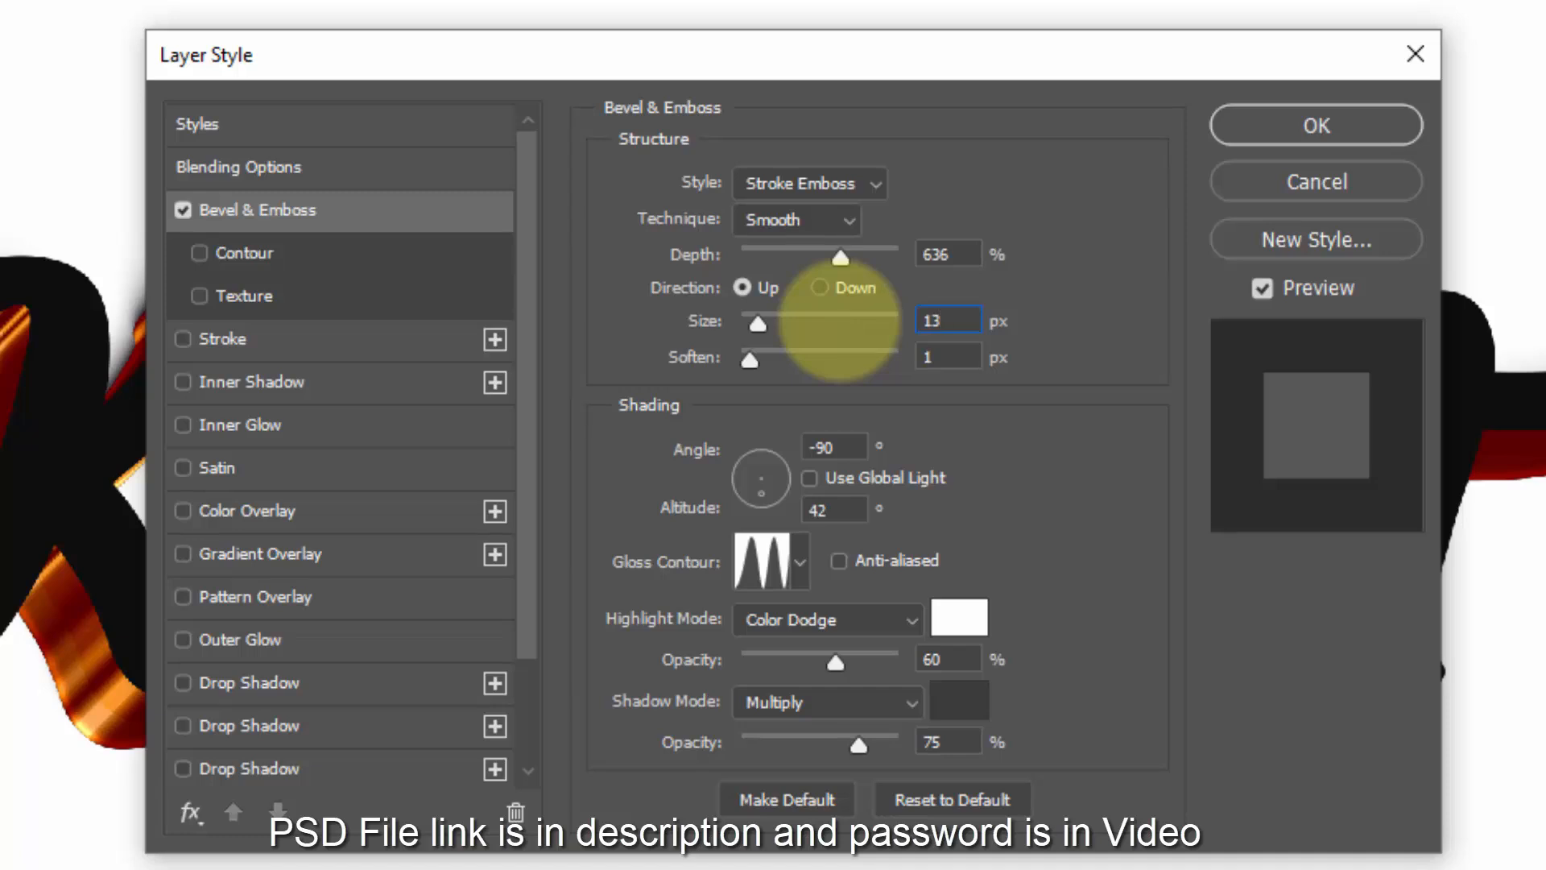
Step: Set the bevel shading to a 90° angle and 0° altitude, with the Ring preset as gloss contour
click(834, 446)
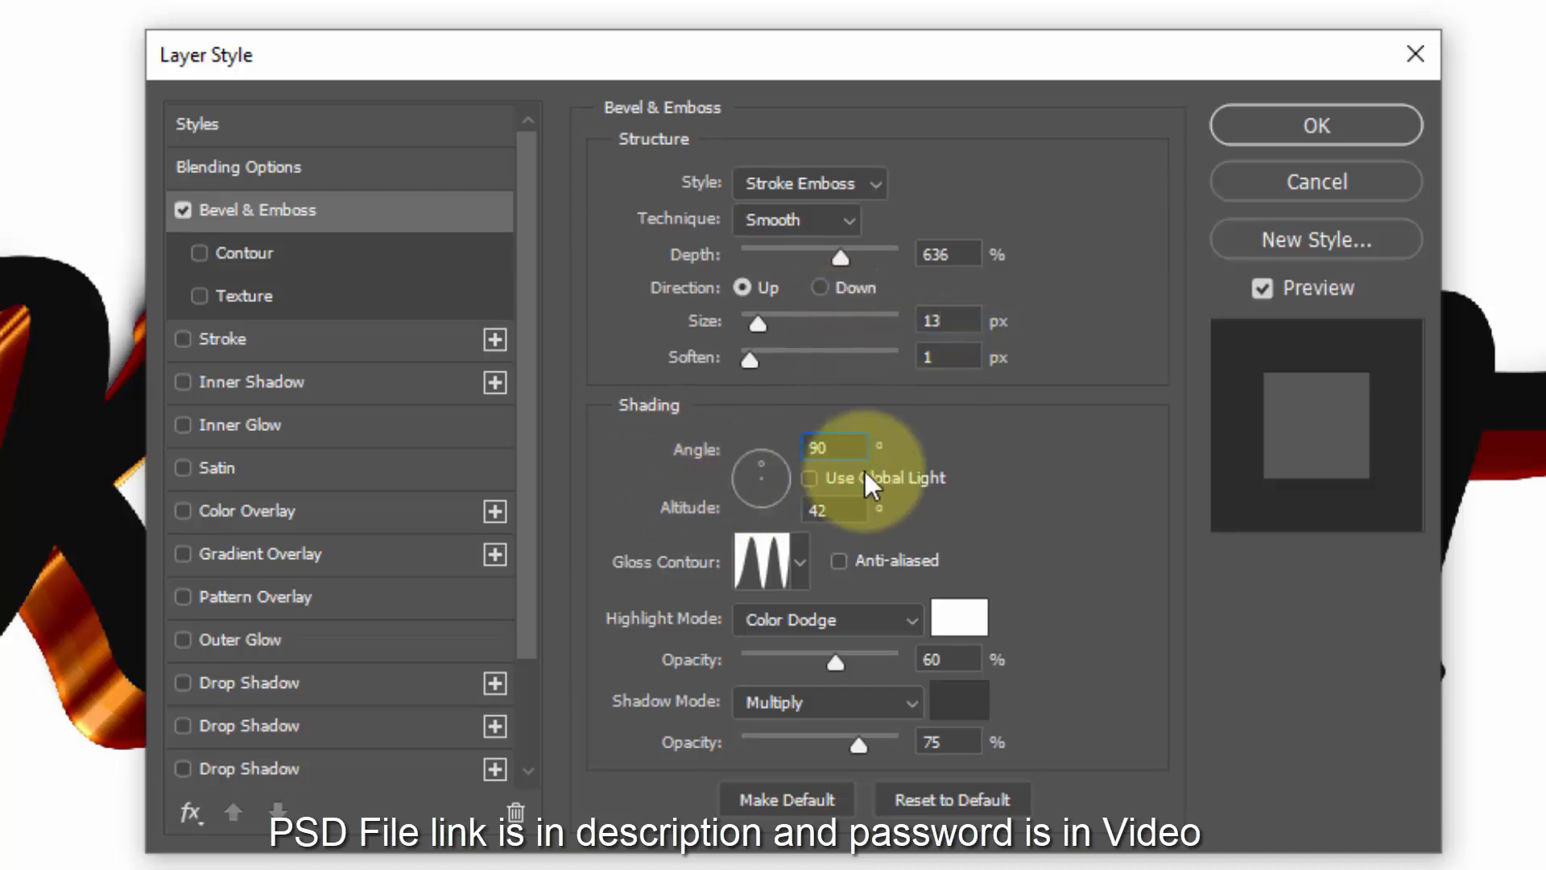
click(837, 509)
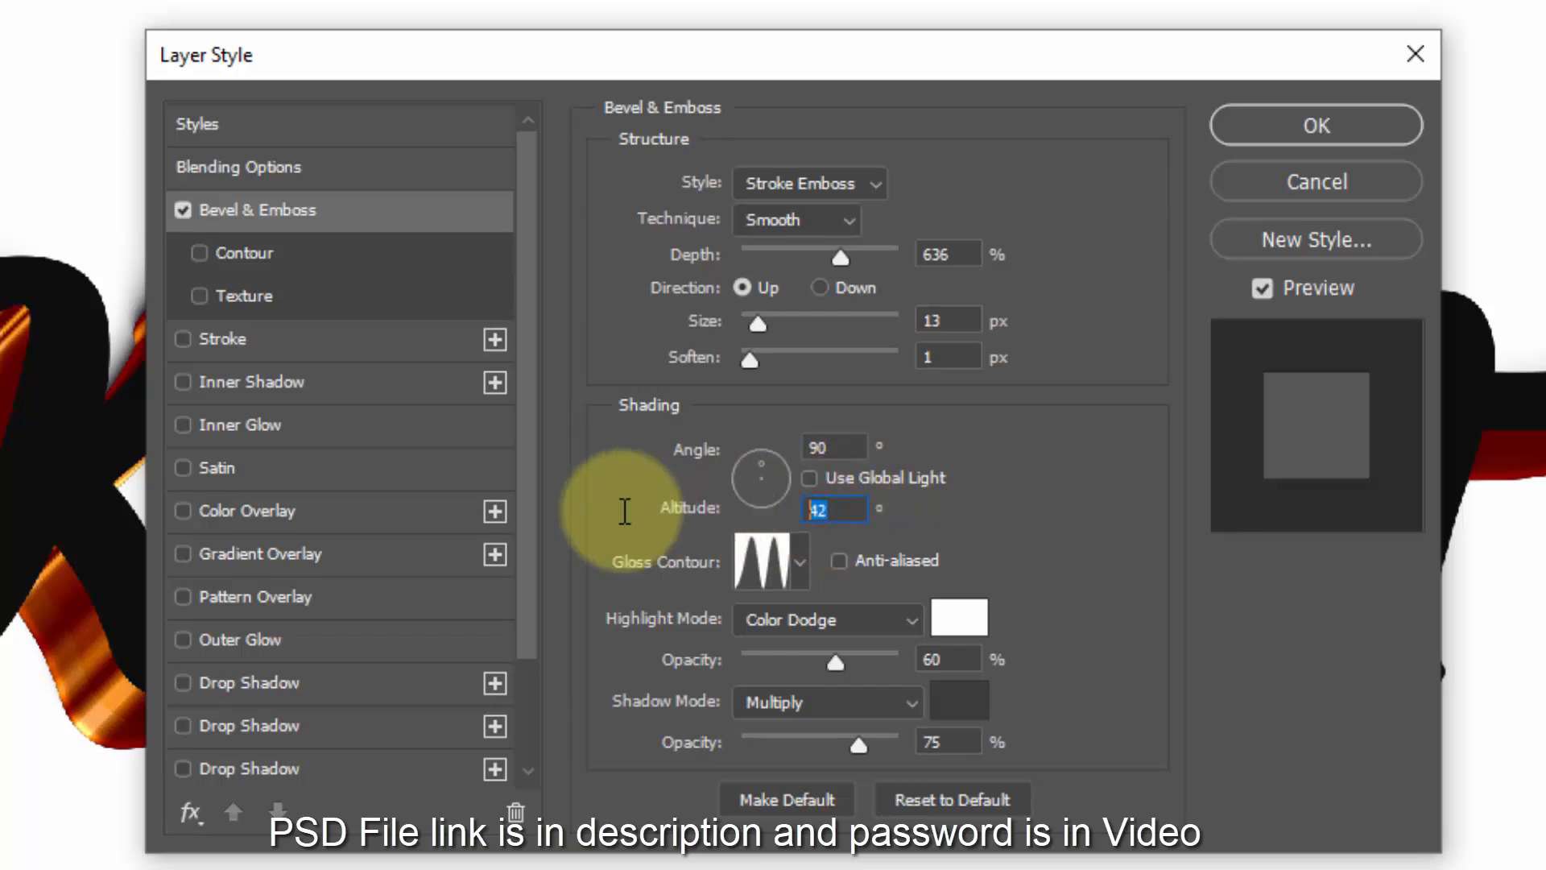
click(753, 552)
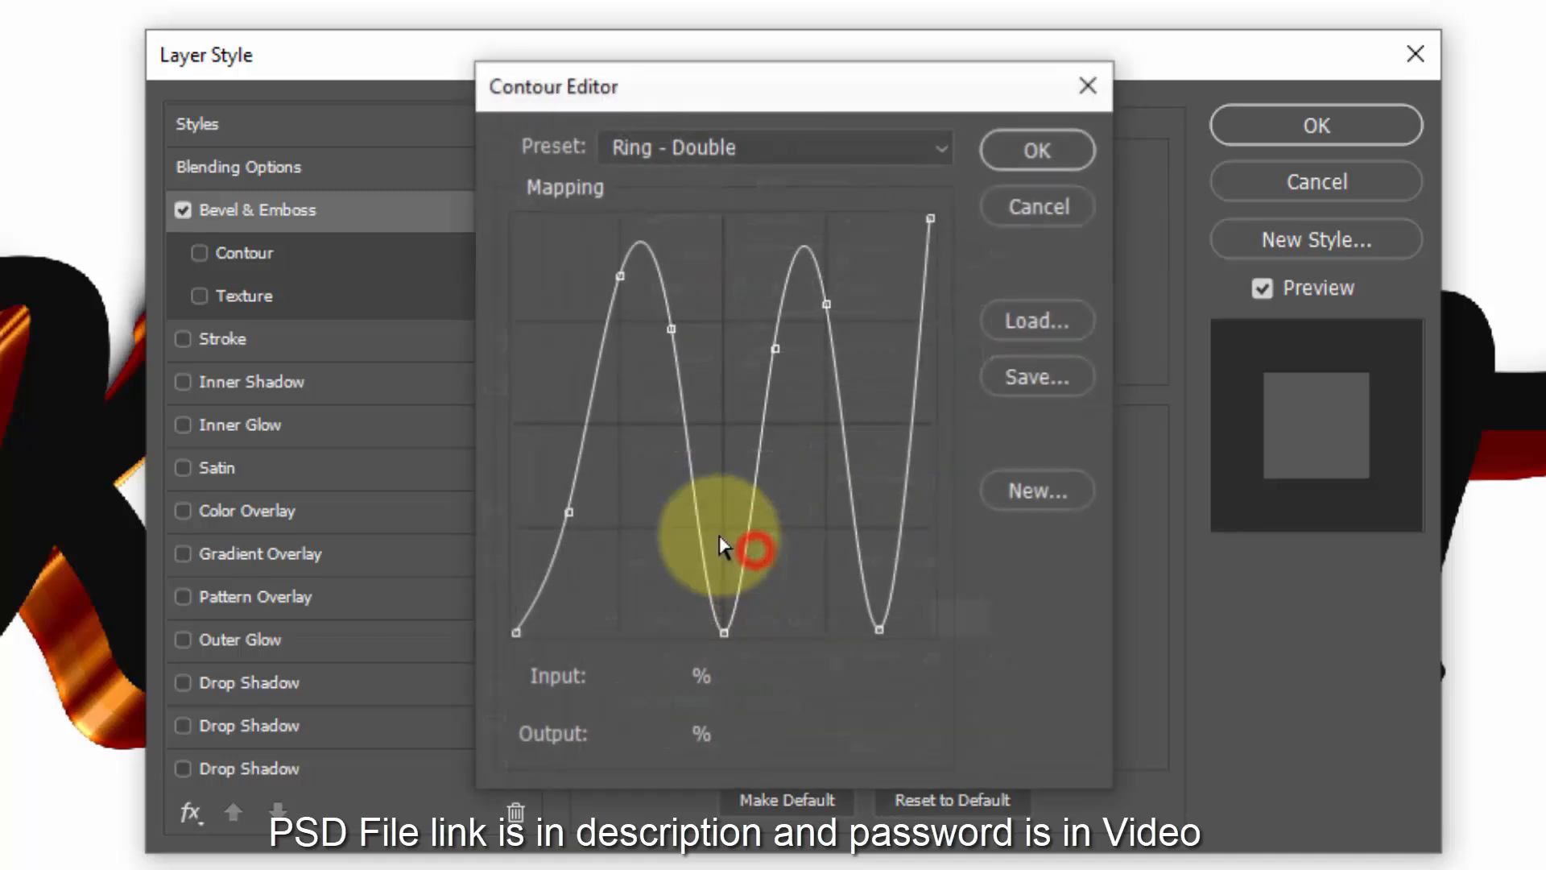
click(650, 145)
click(692, 487)
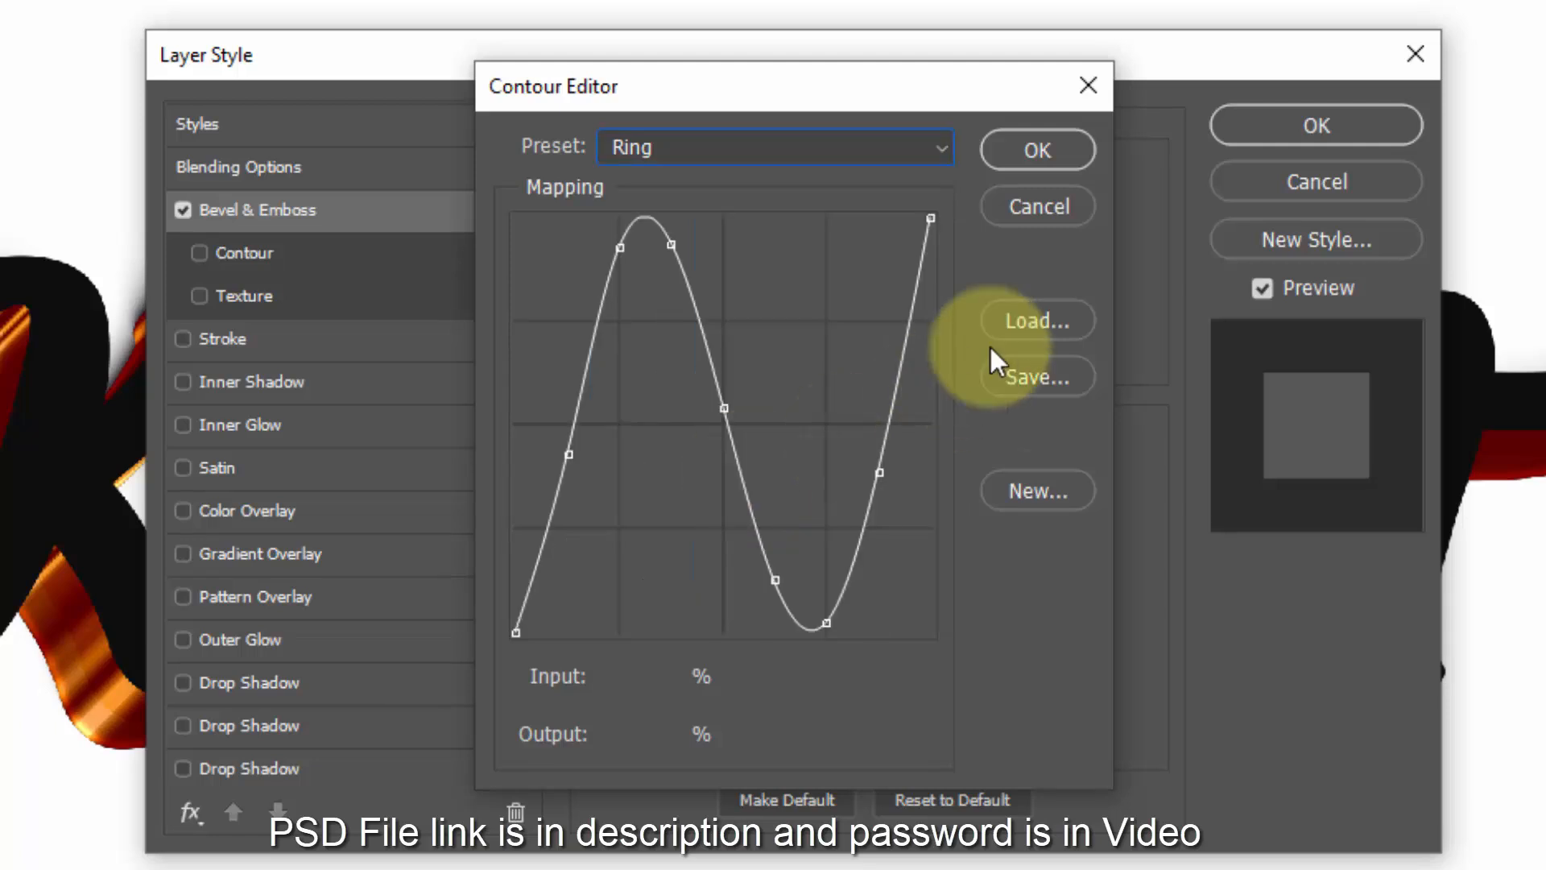
click(1033, 167)
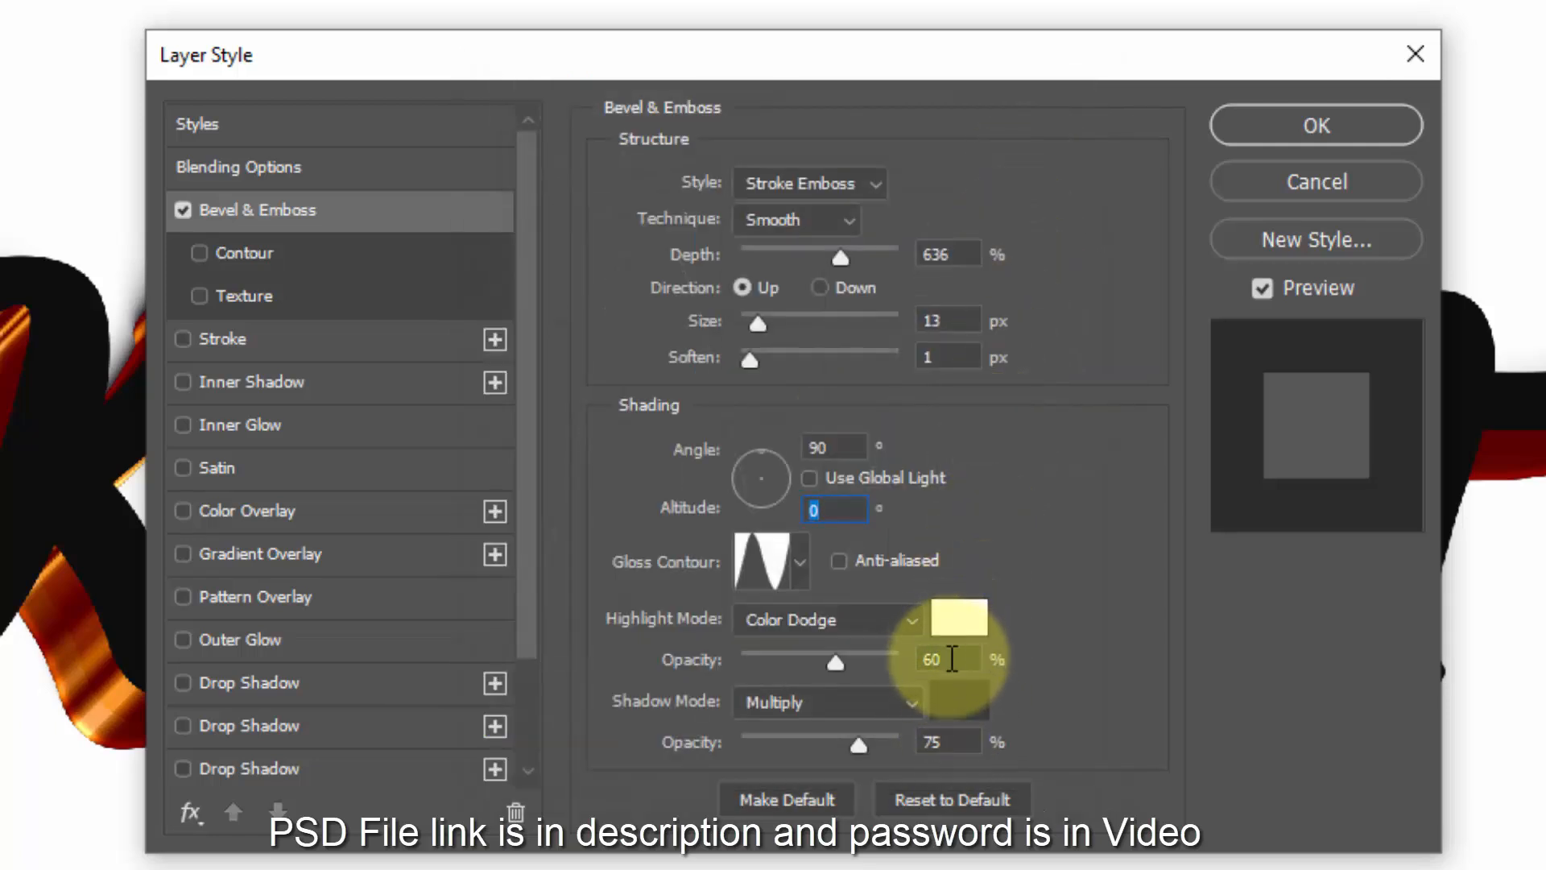
Step: Set the bevel's highlight opacity to 77%, its shadow colour to 595959 and its shadow opacity to 100%
click(947, 657)
text(7)
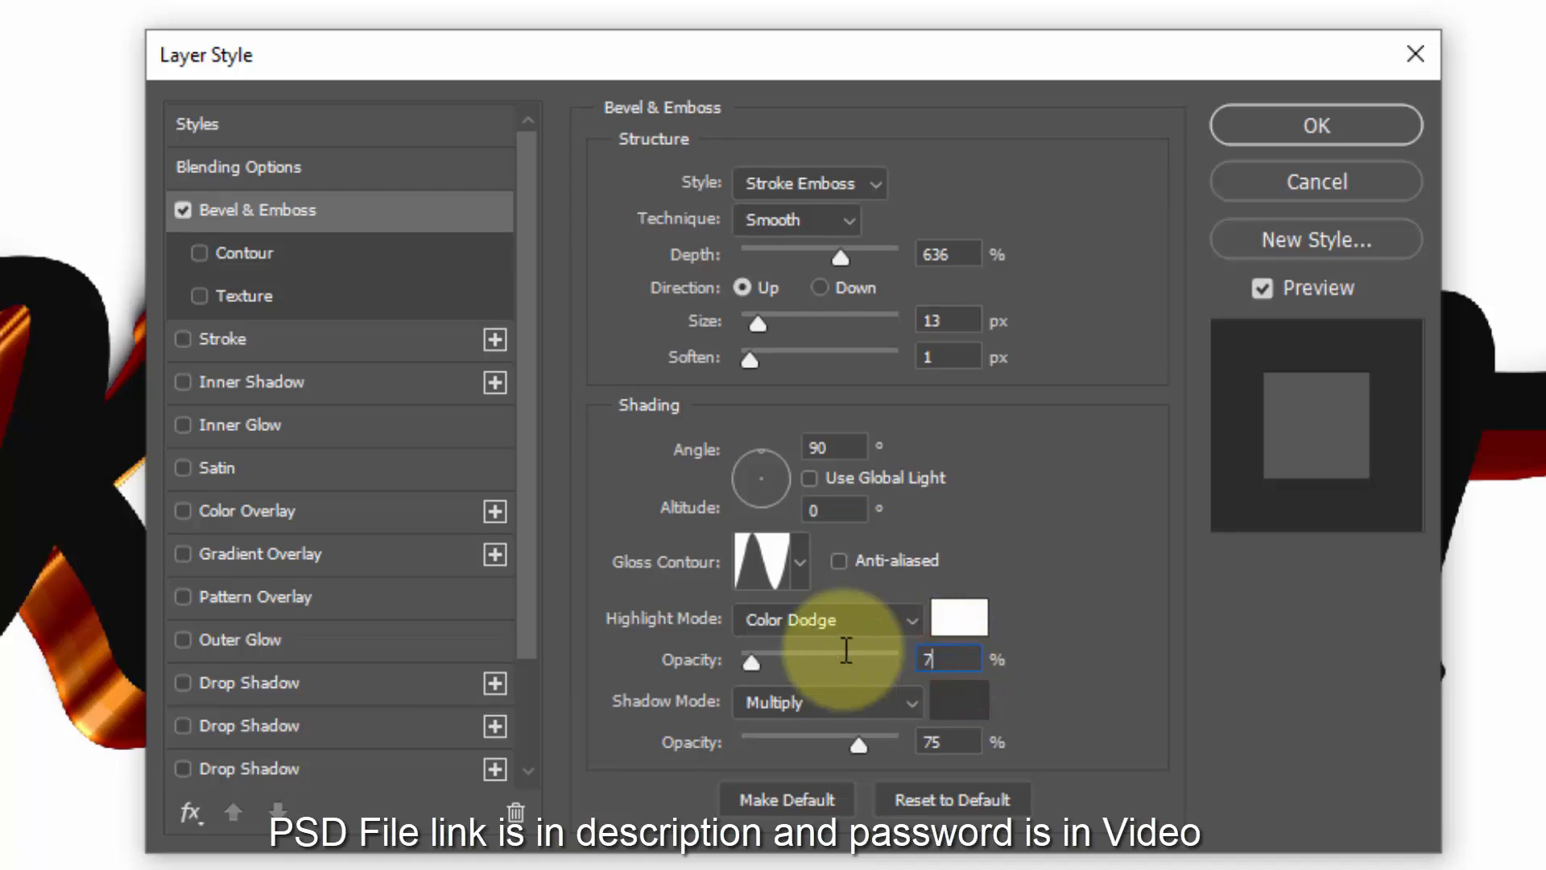
text(7)
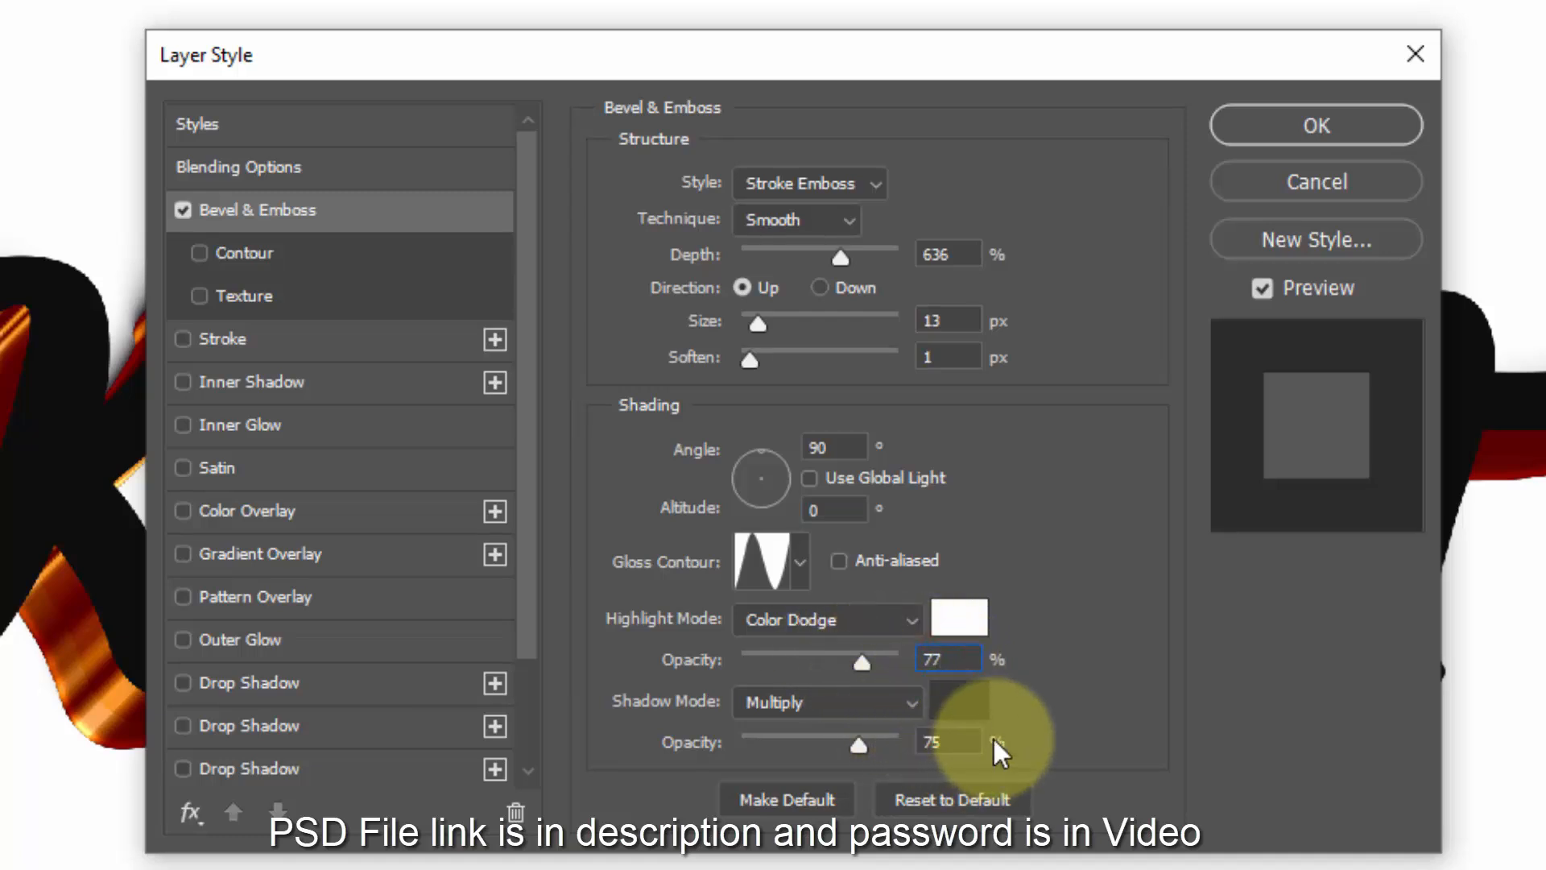
click(964, 708)
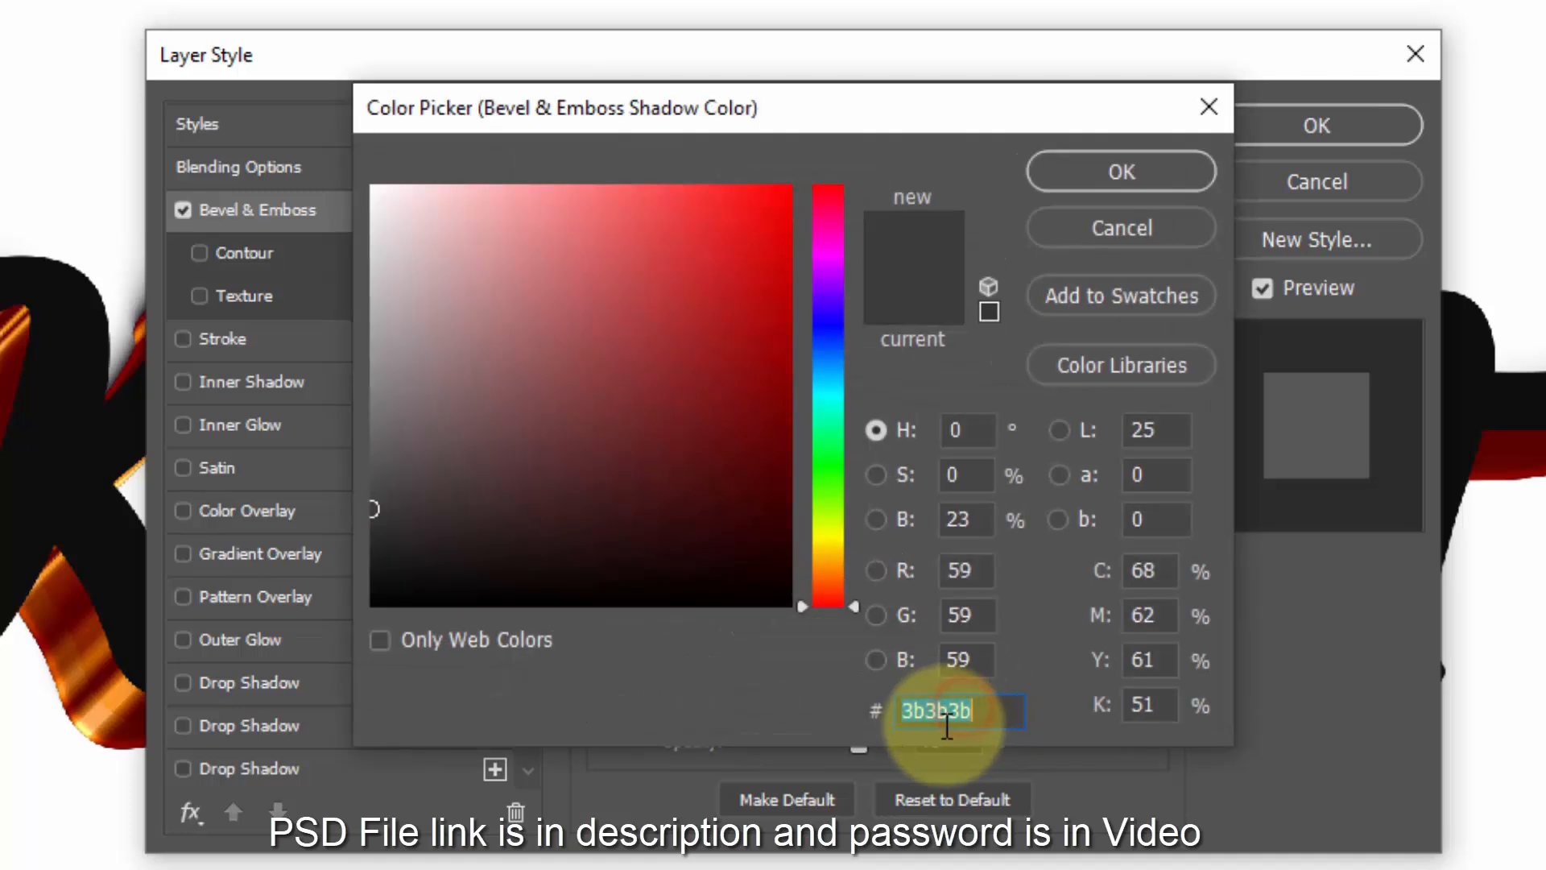
text(595959)
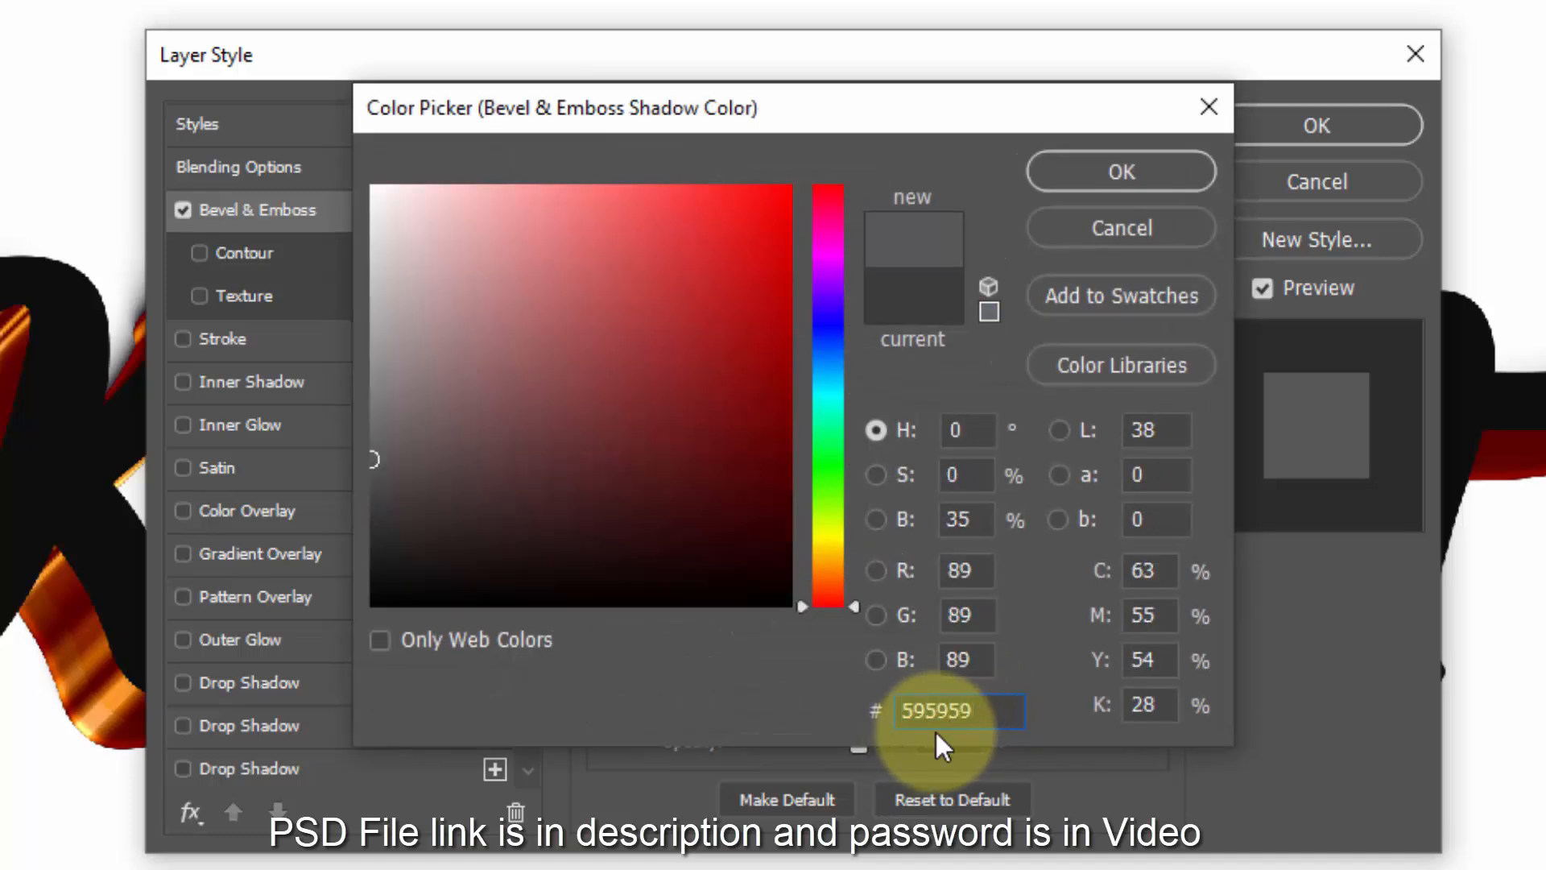
click(1153, 166)
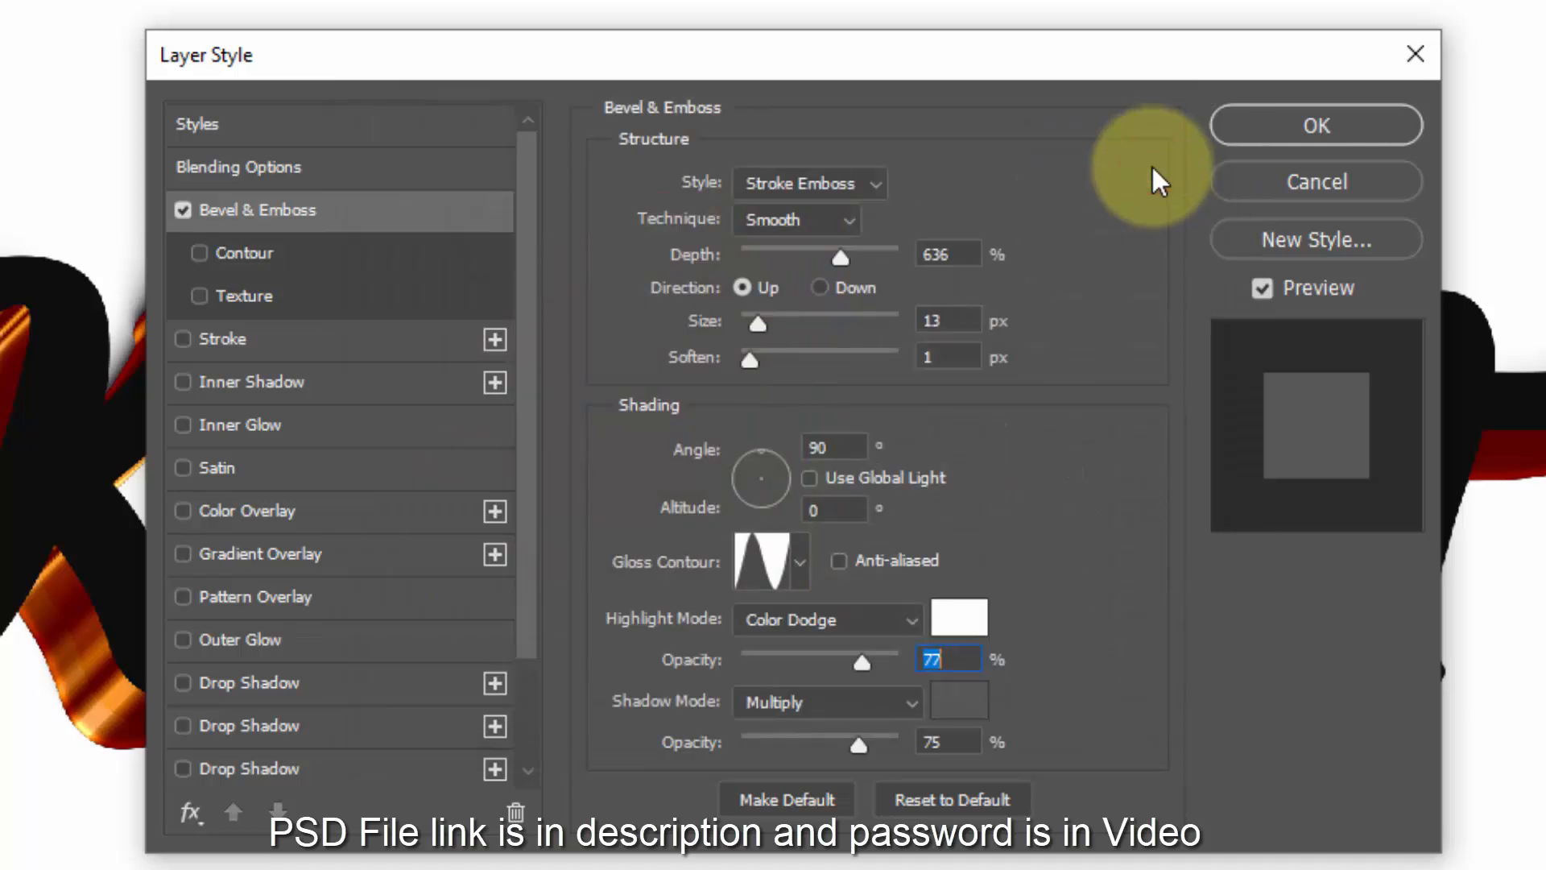
click(949, 742)
text(100)
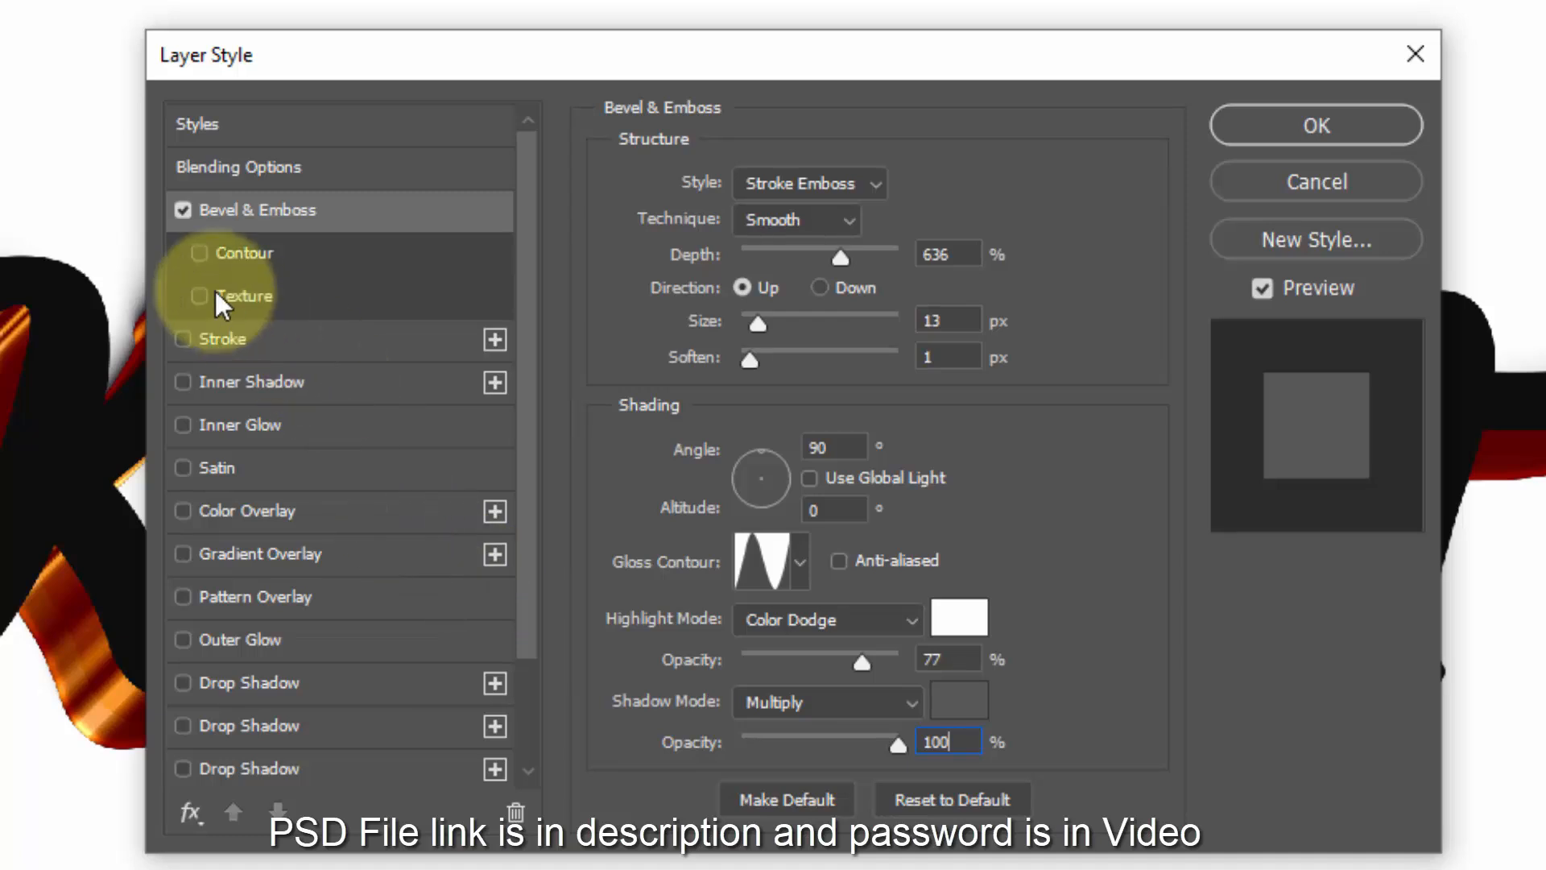
Step: Add a Stroke to the Surface layer in colour d17c39 with a size of 10 px
click(230, 338)
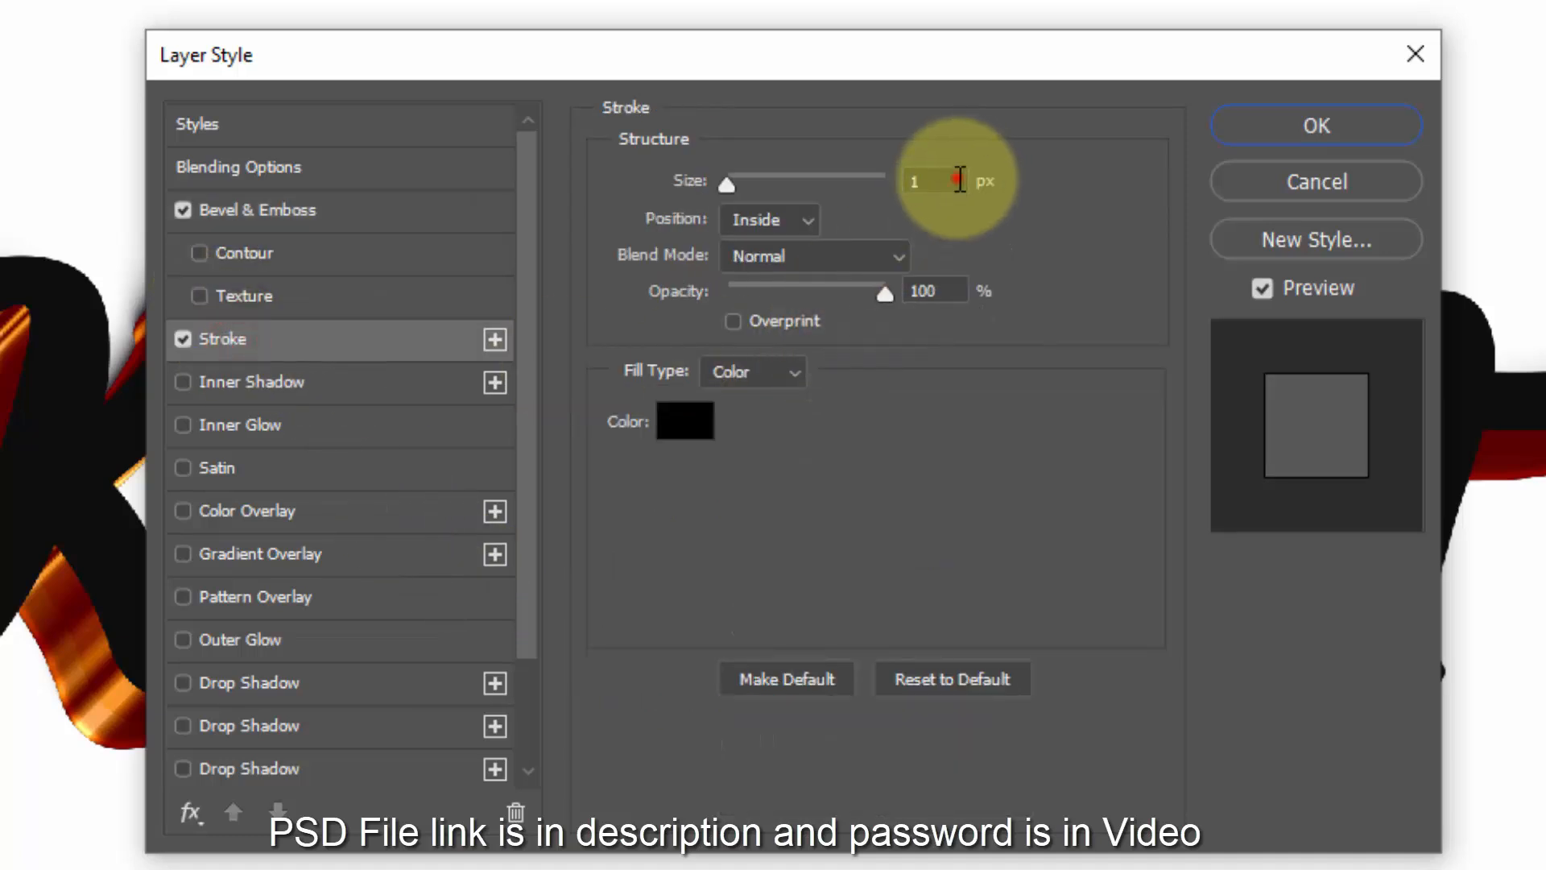
click(956, 179)
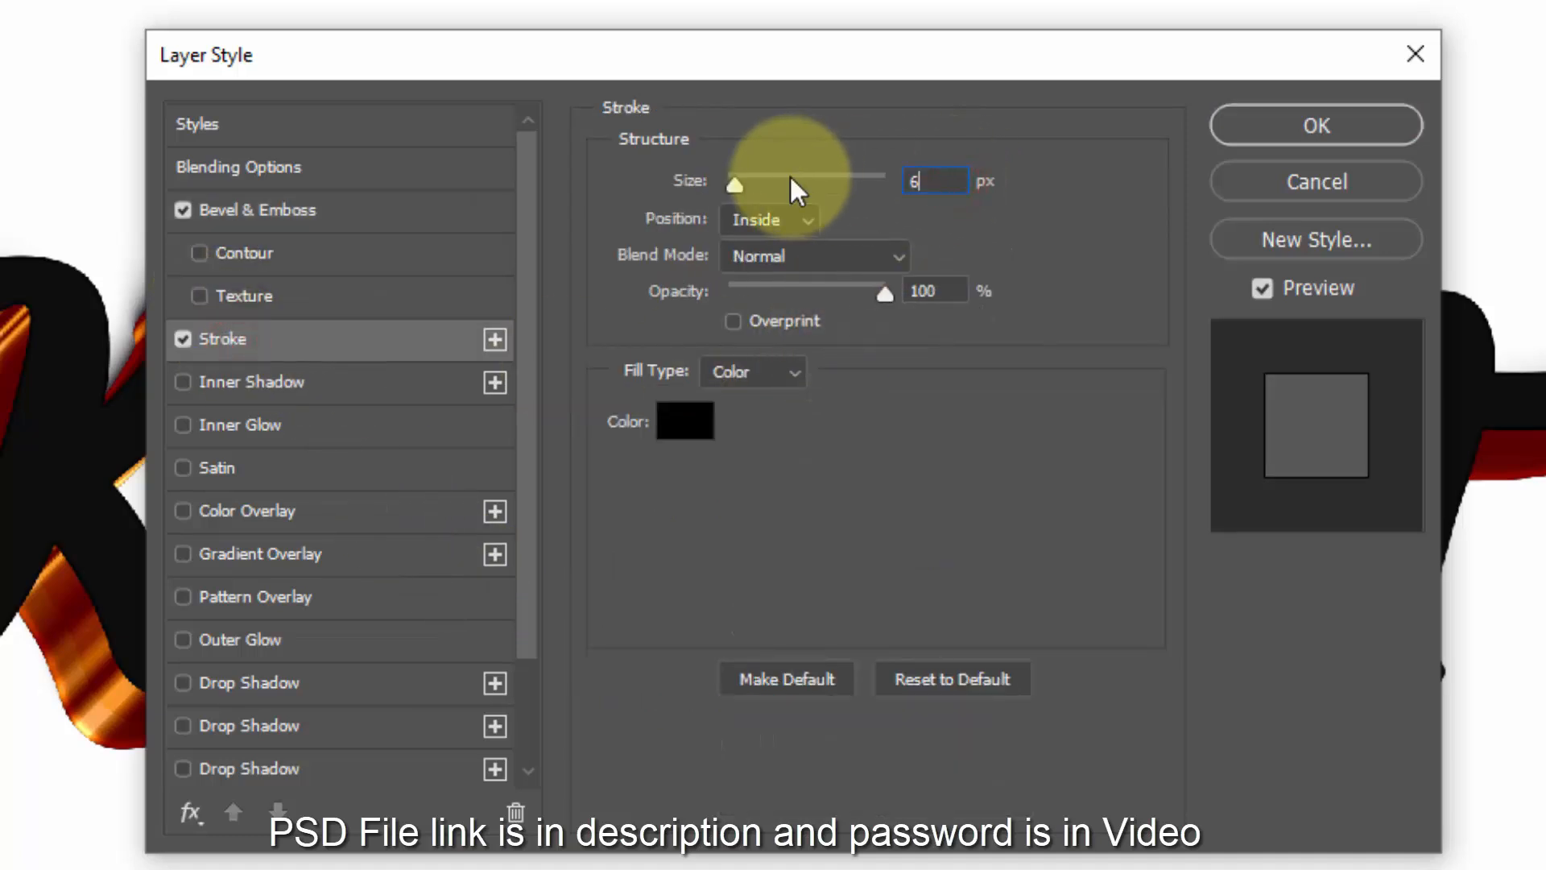
click(691, 423)
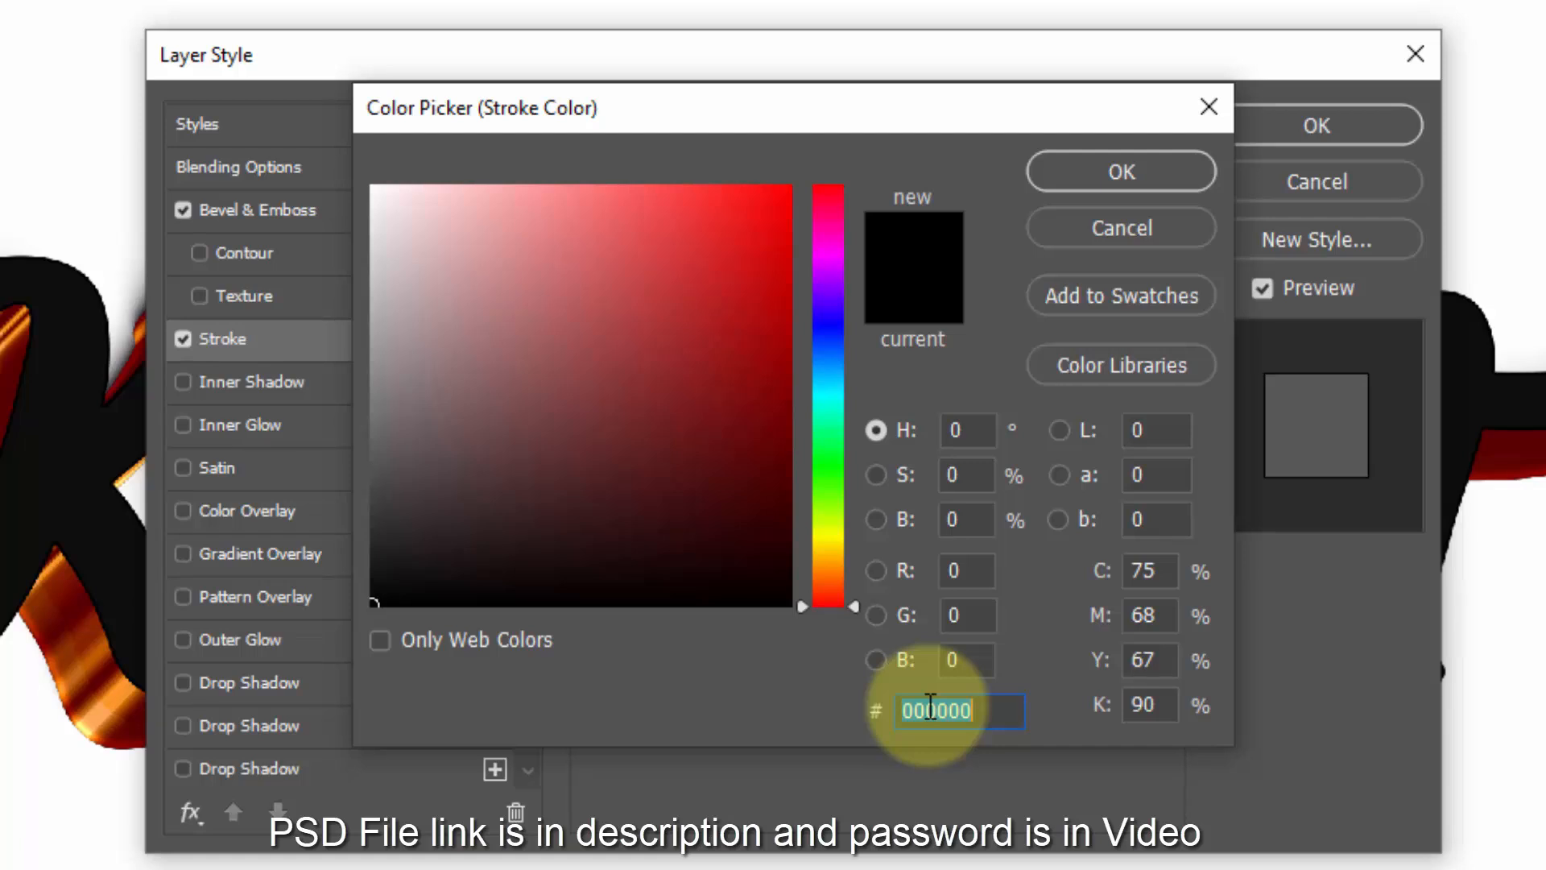
text(d17)
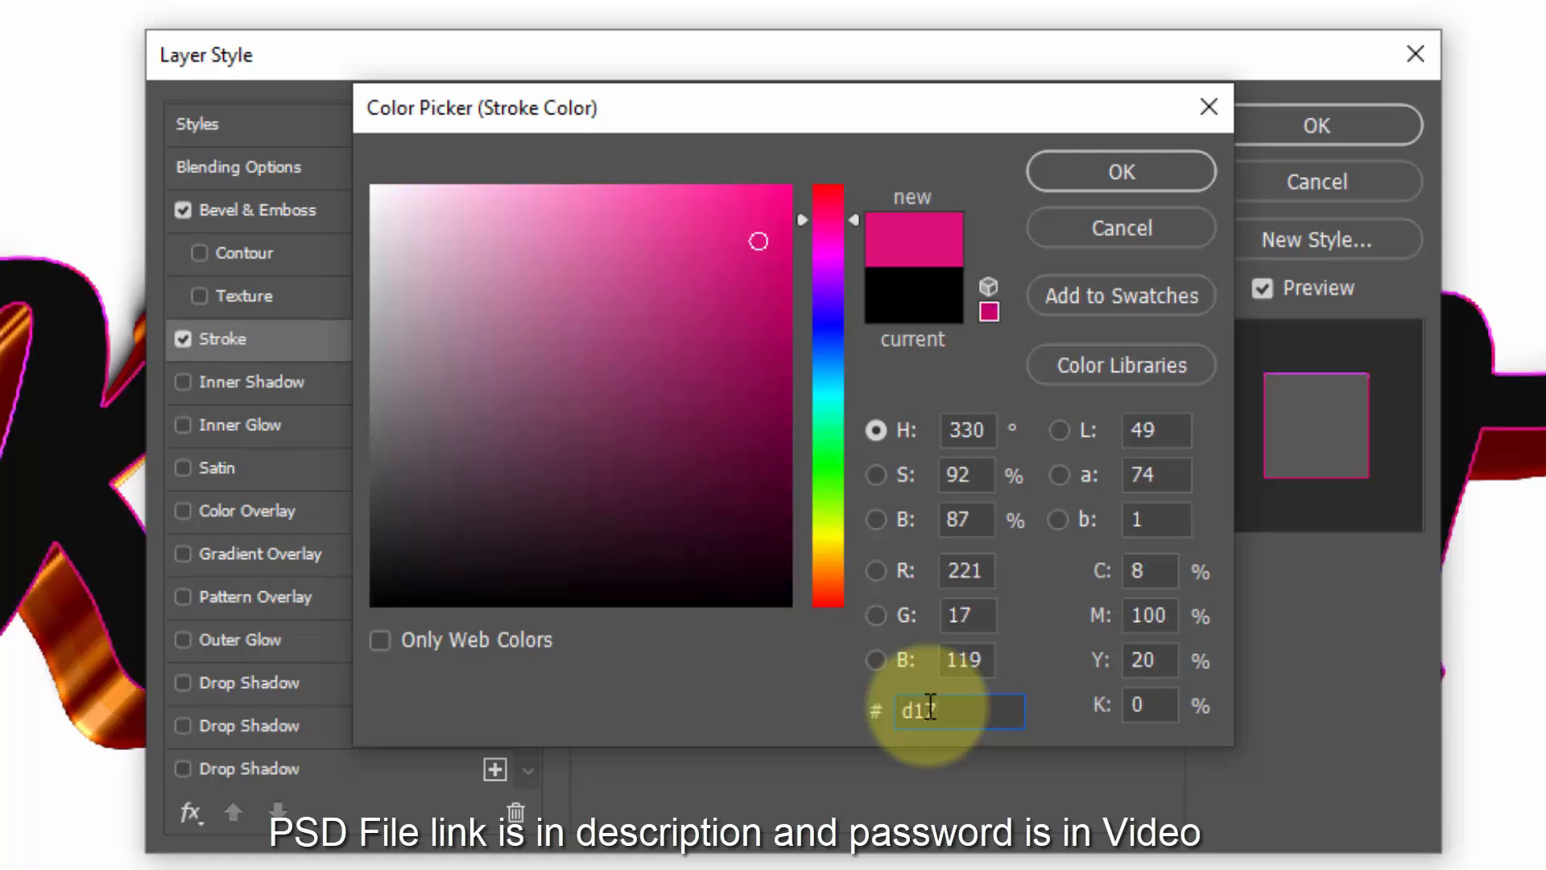
text(c39)
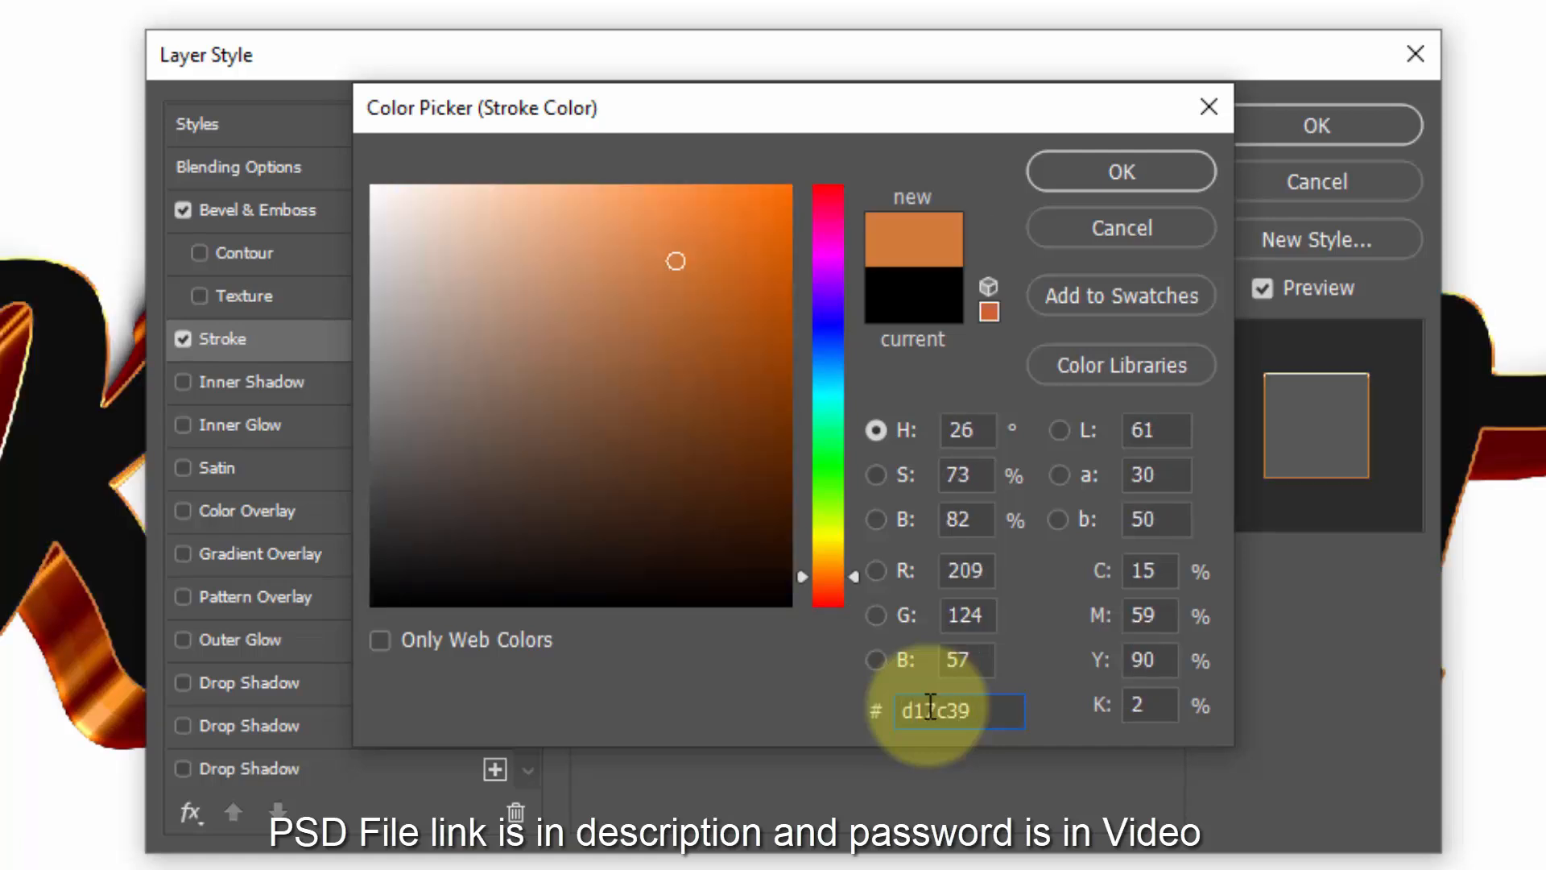
click(1095, 172)
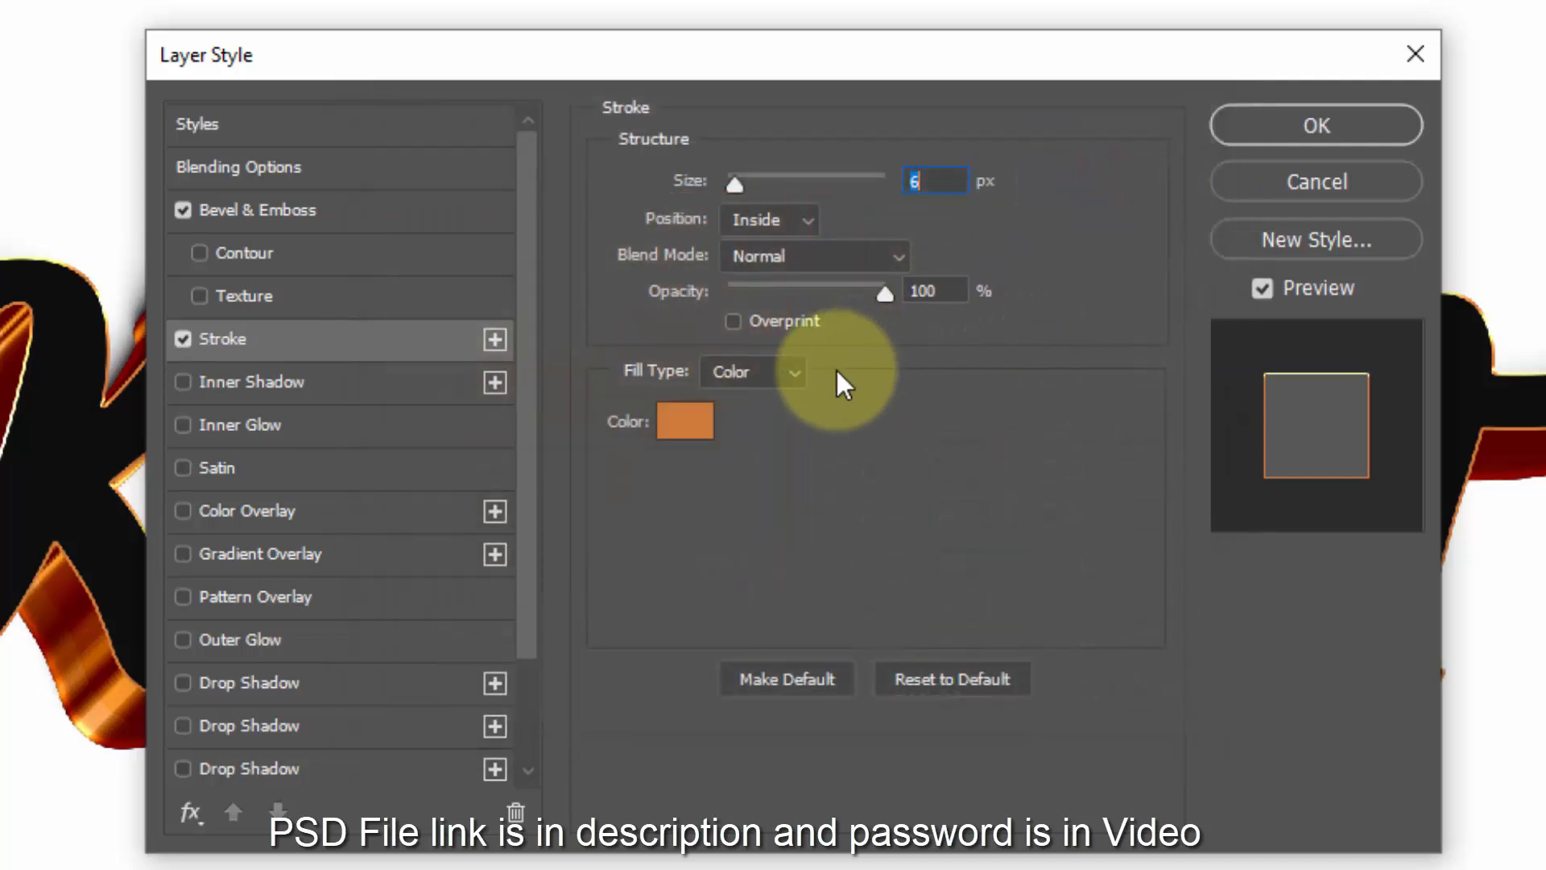
drag(733, 185, 745, 201)
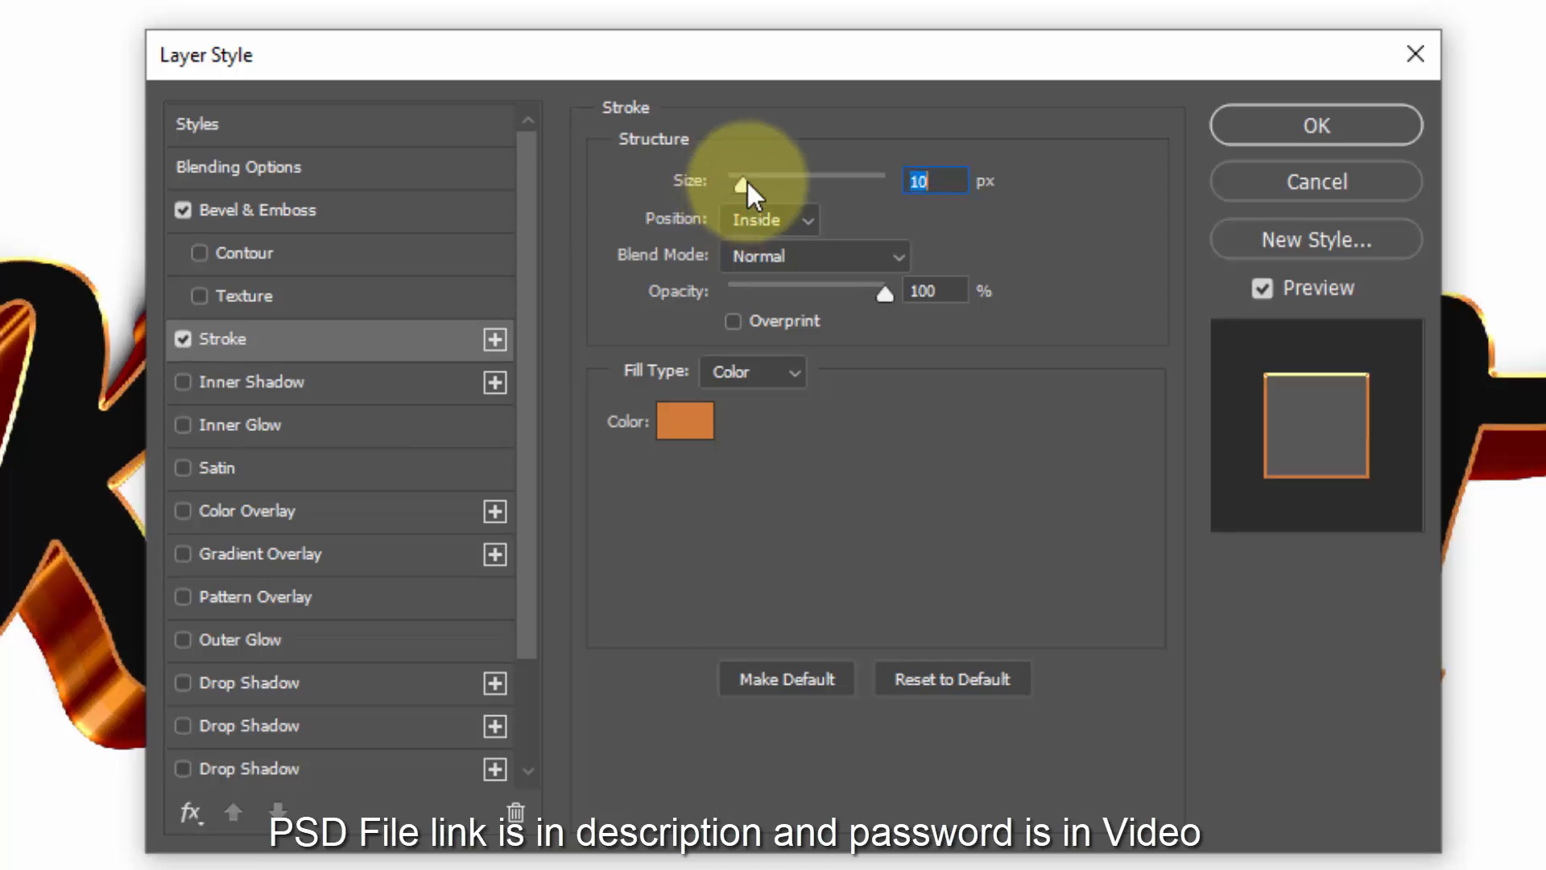
Step: Add an Inner Shadow in Multiply mode with colour d17937 and 75% opacity
click(253, 379)
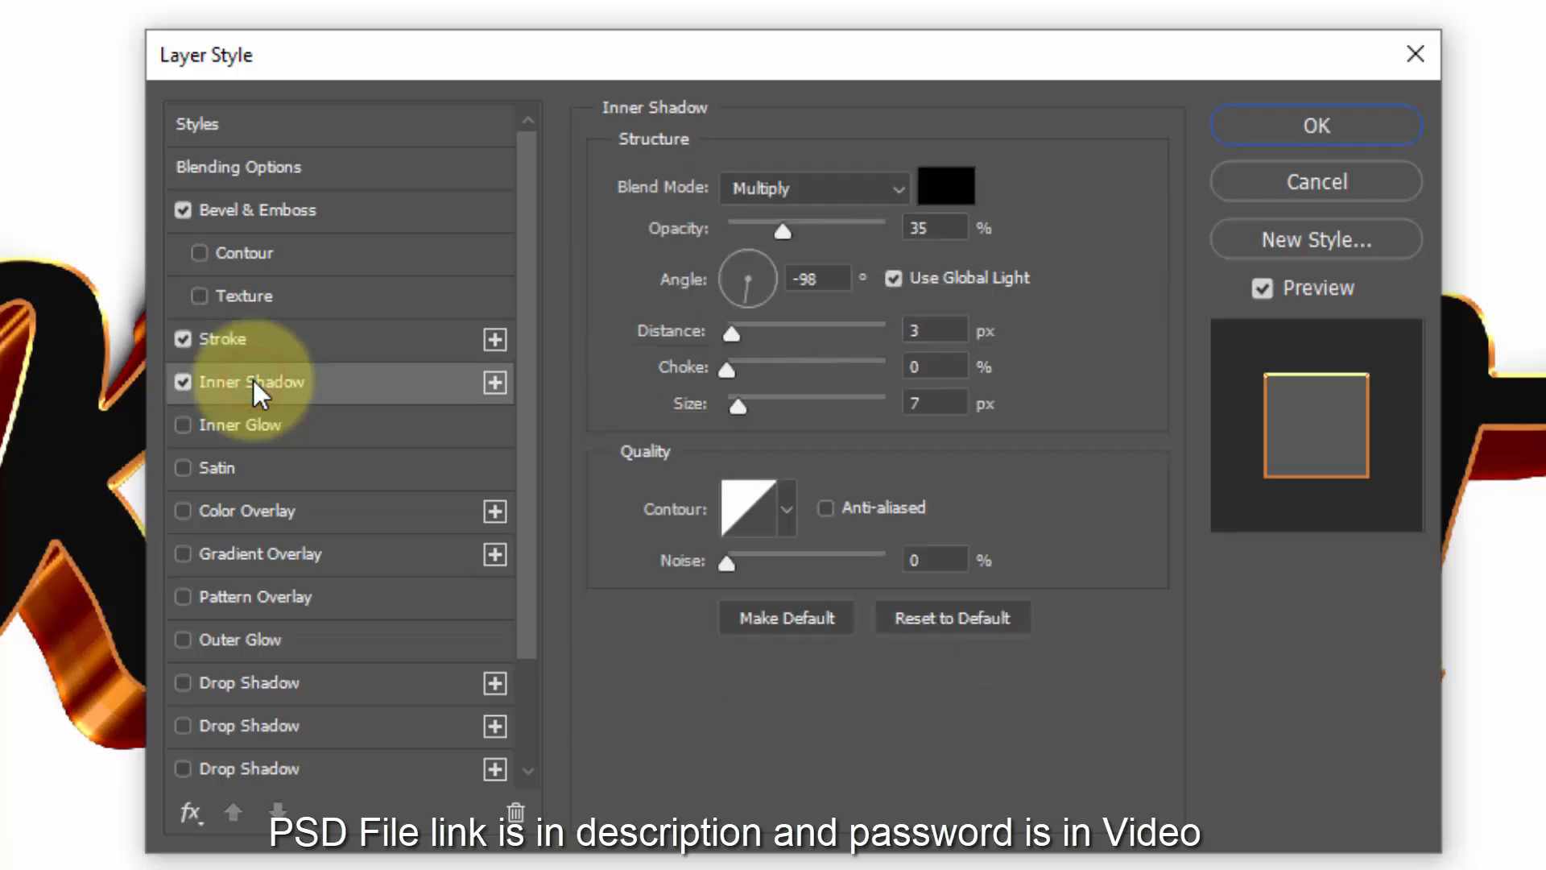
click(837, 194)
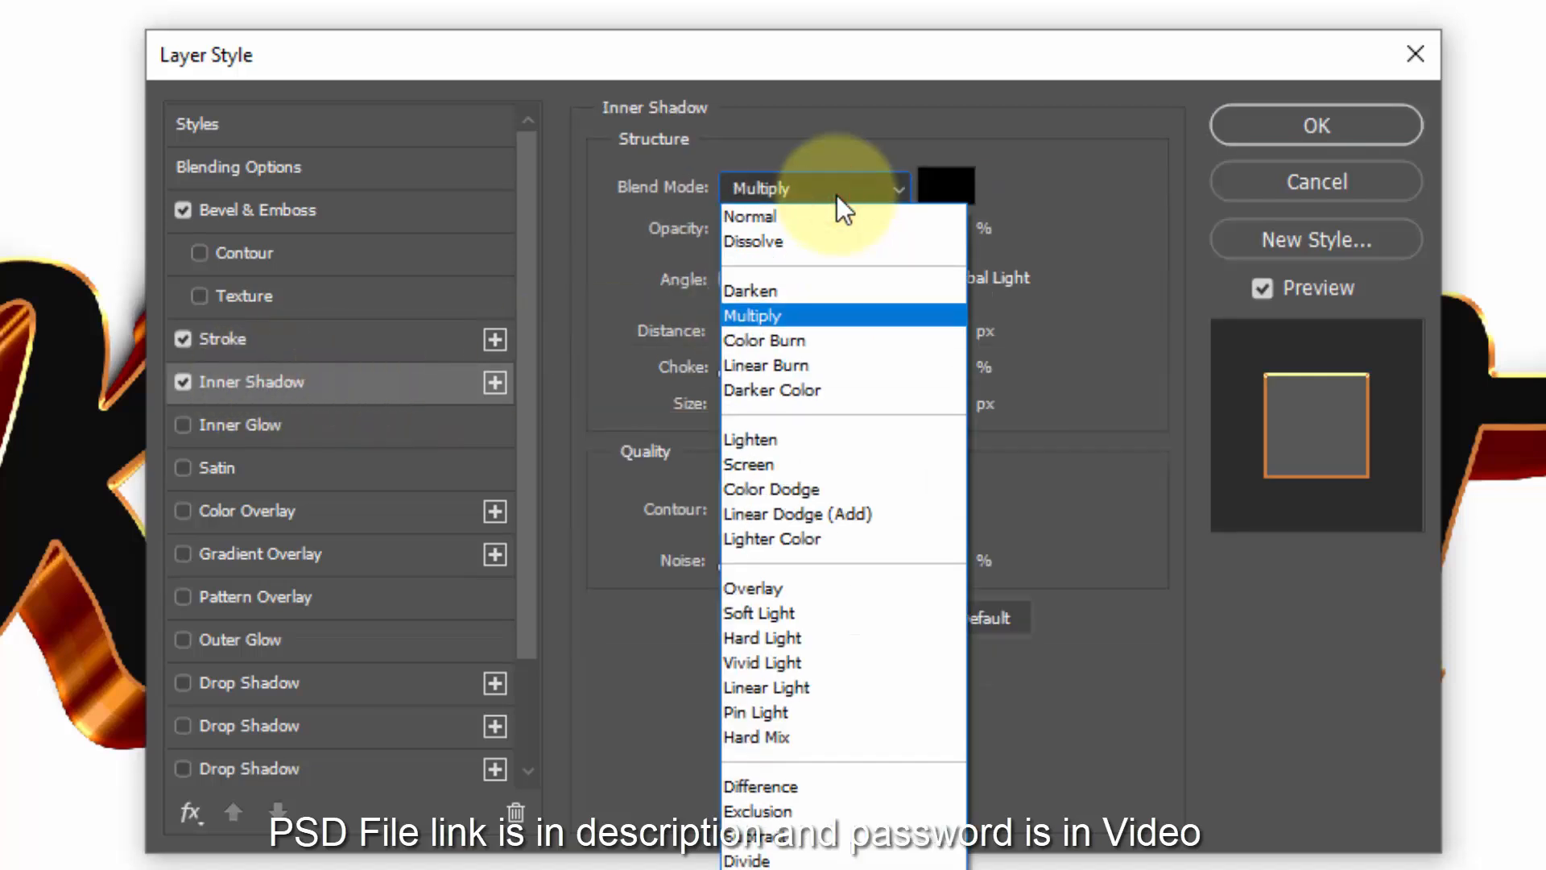
click(837, 195)
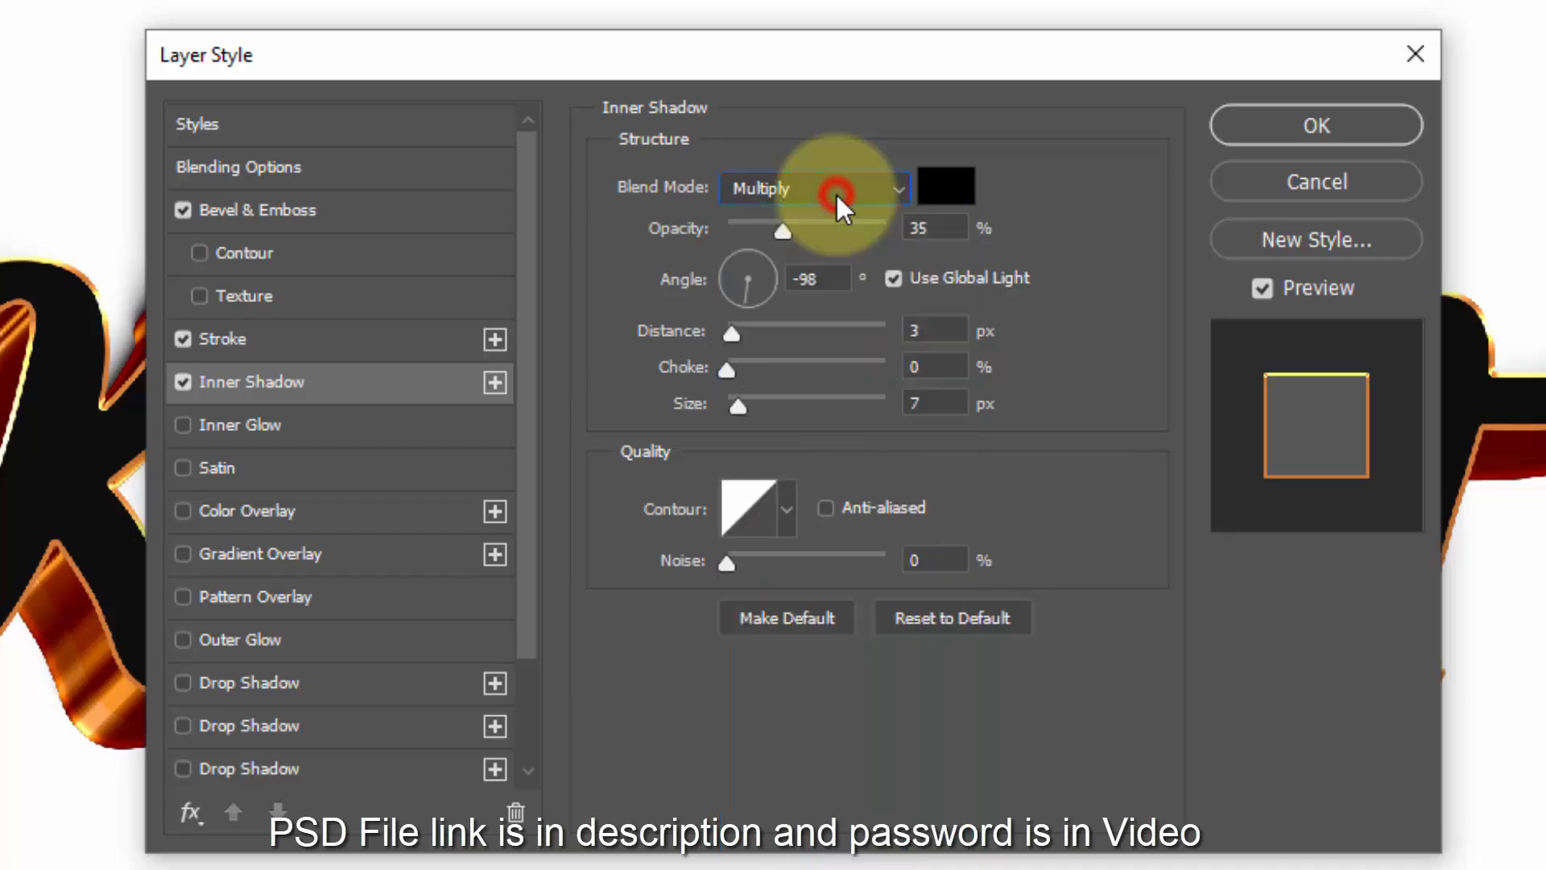
click(931, 191)
text(d)
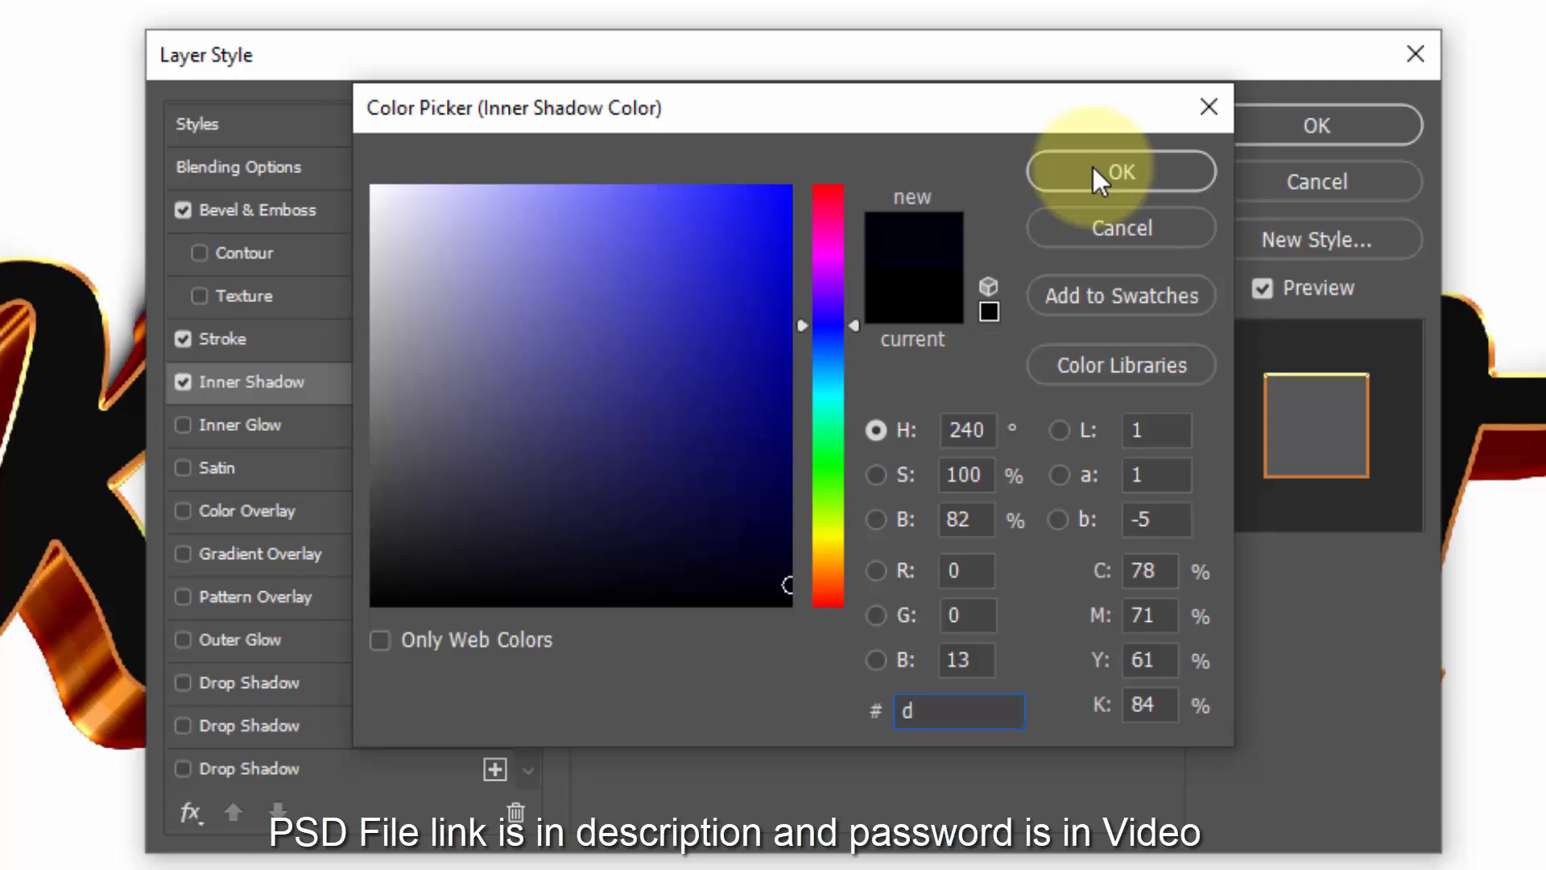
text(17)
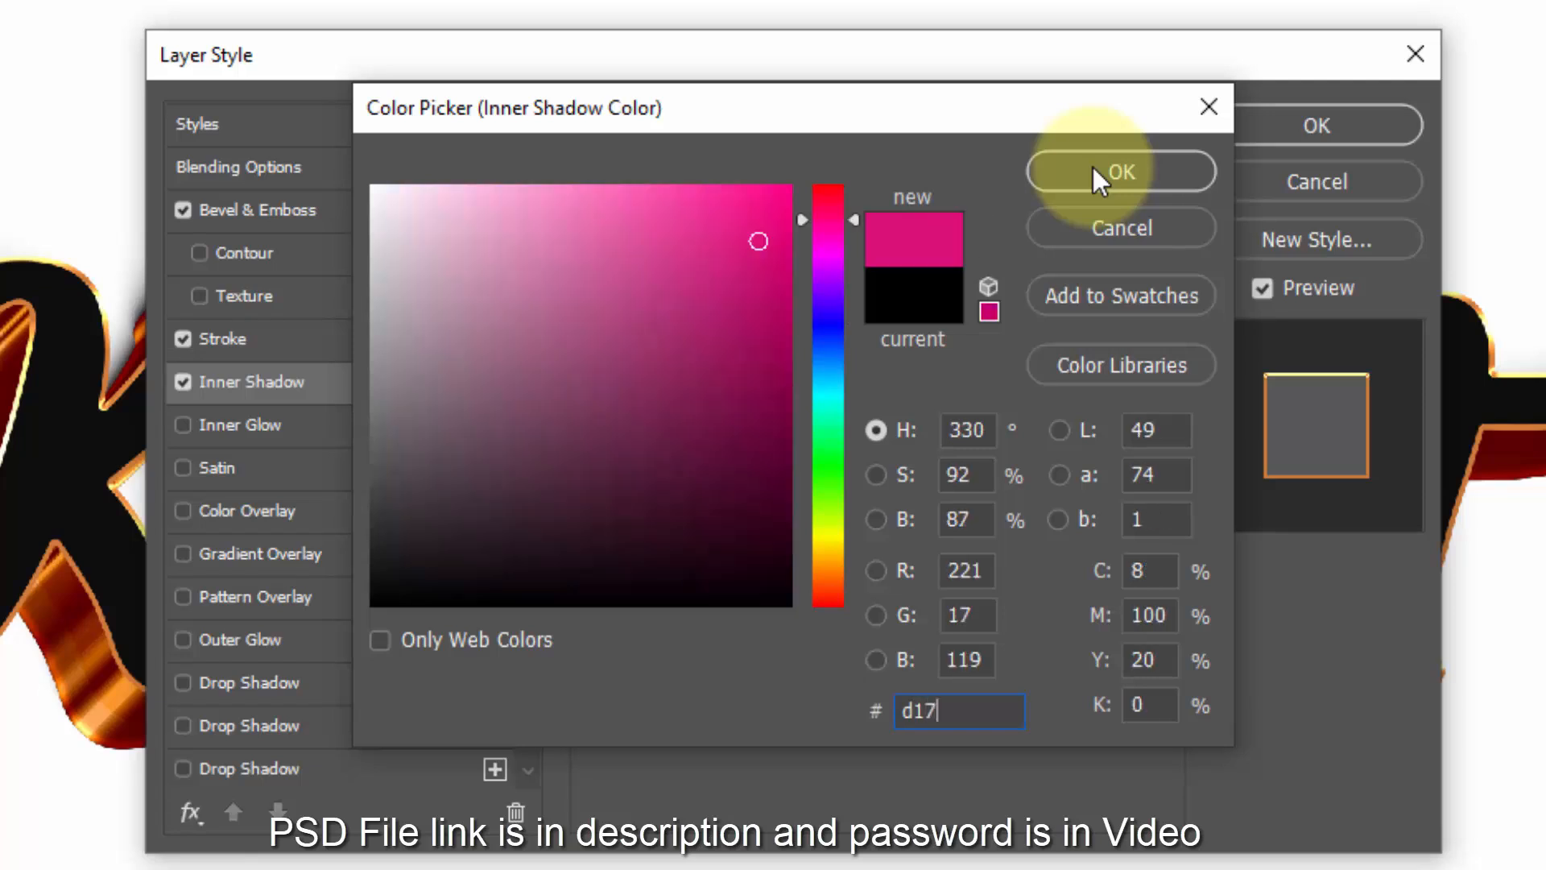
text(937)
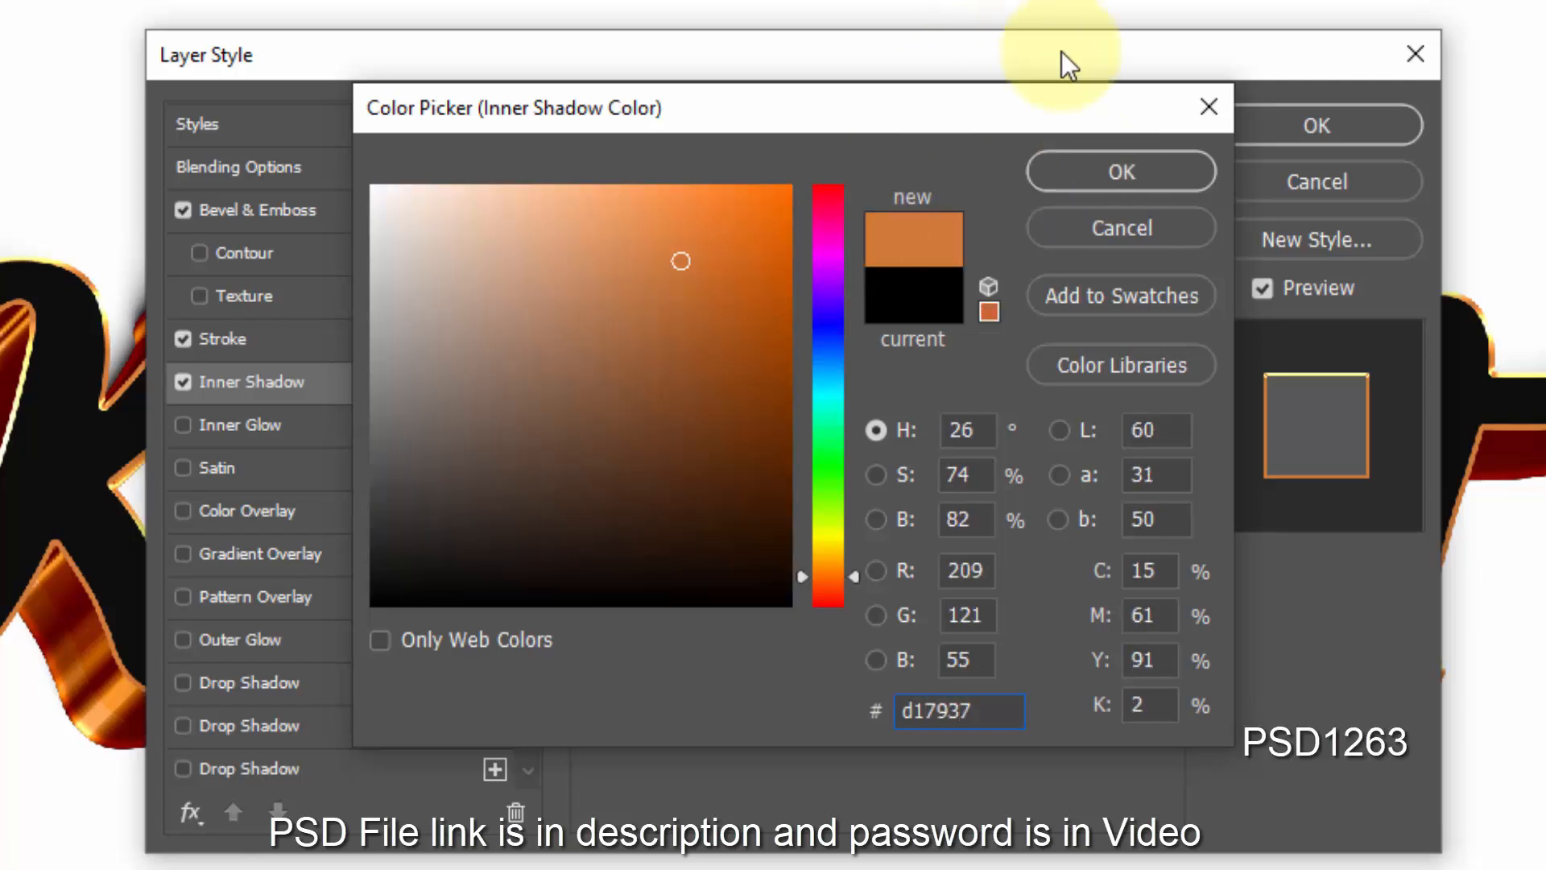
click(1100, 172)
click(938, 227)
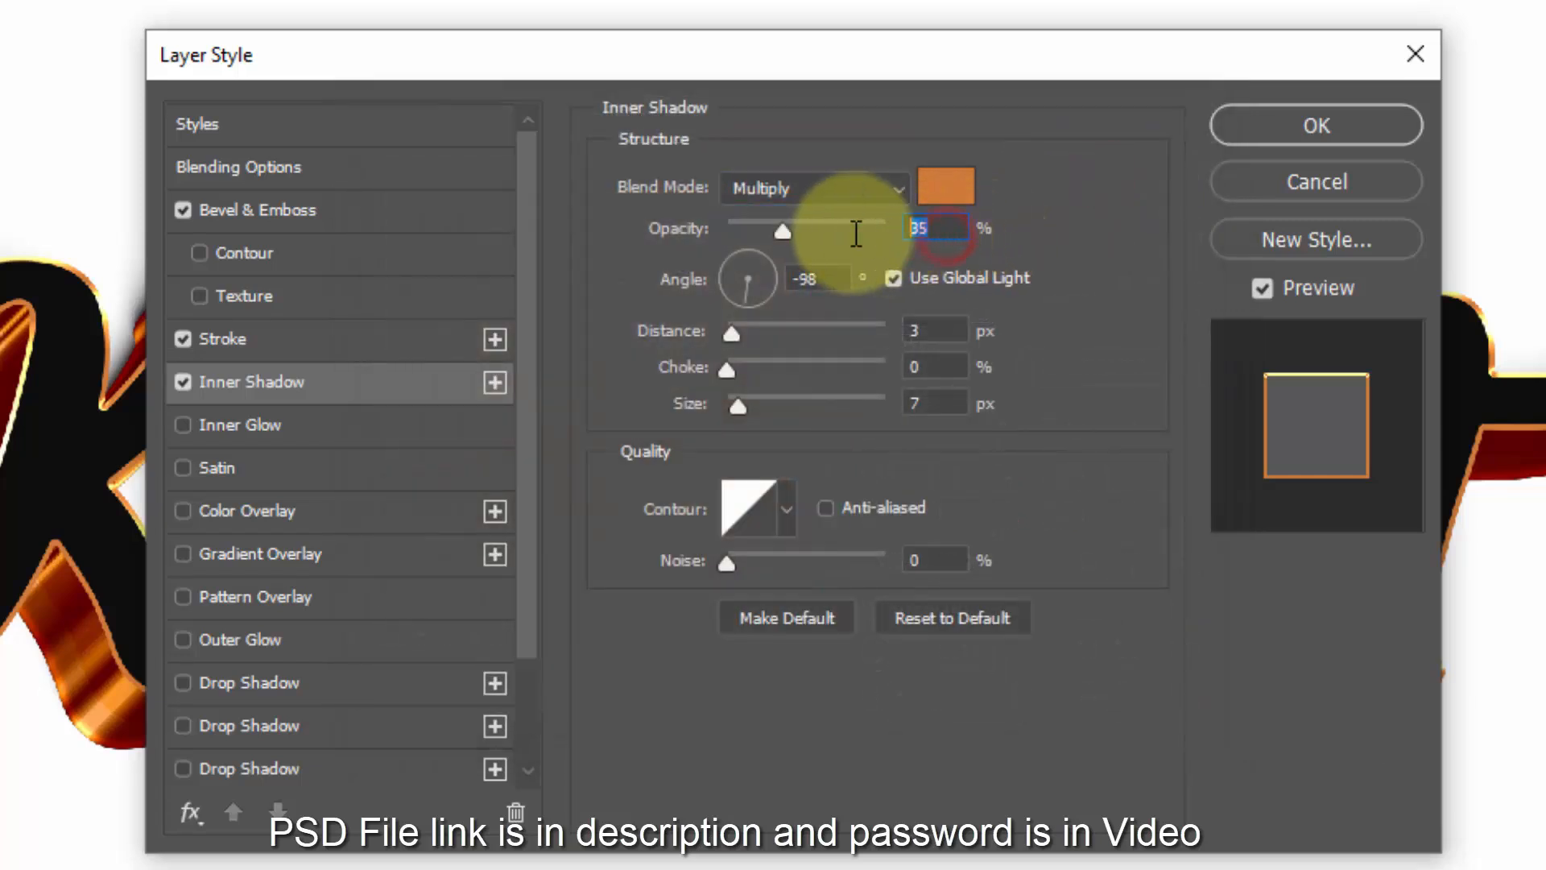
text(75)
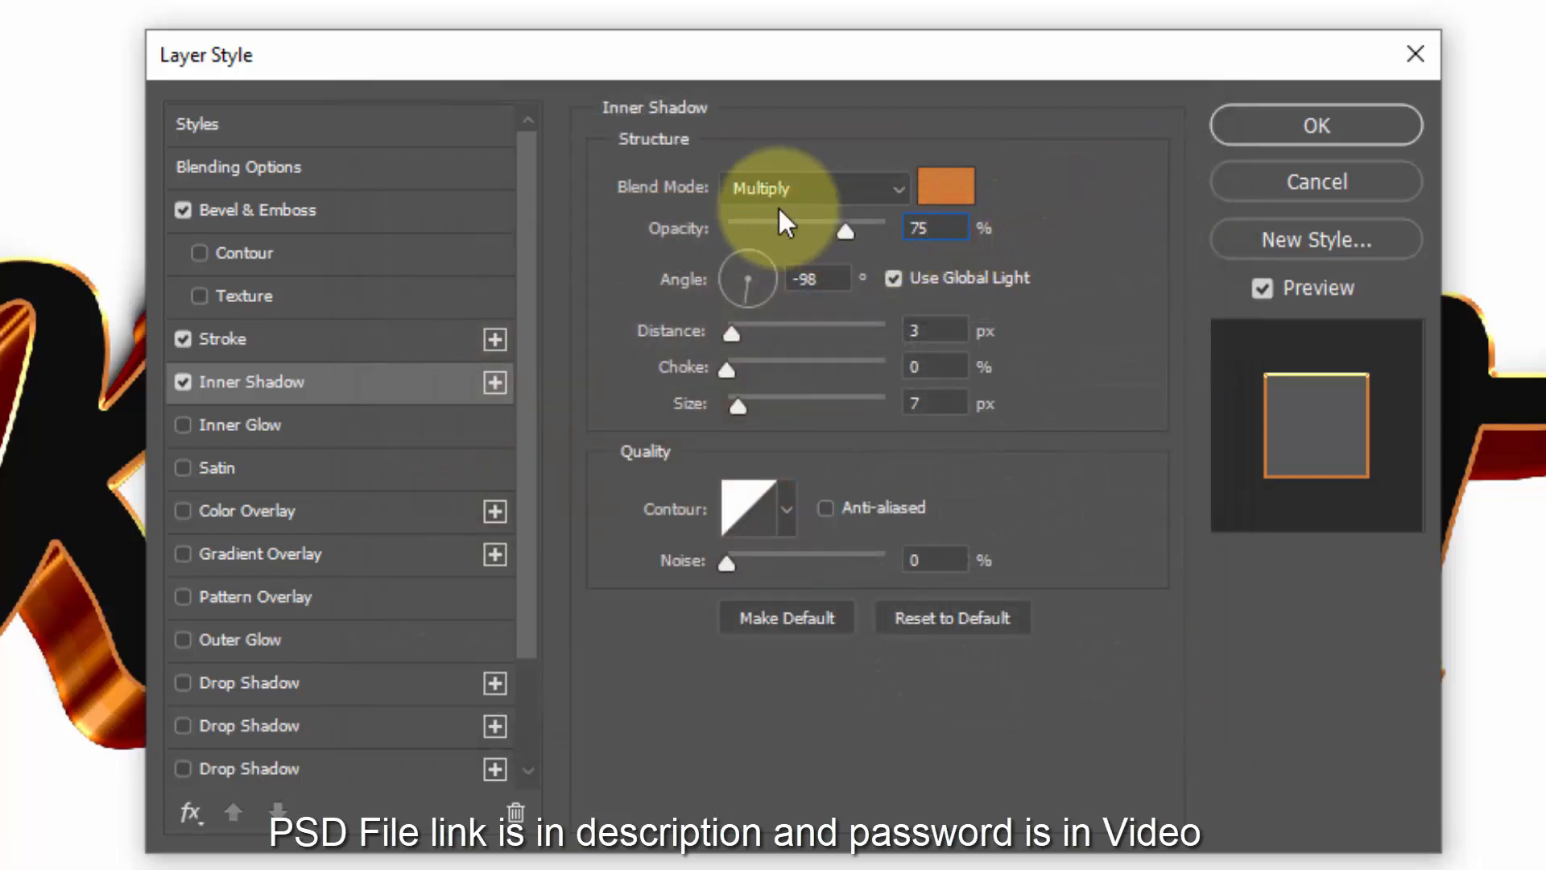
Step: Give the inner shadow its own 90° angle without global light, with a distance of 11 px and a size of 16 px
click(811, 278)
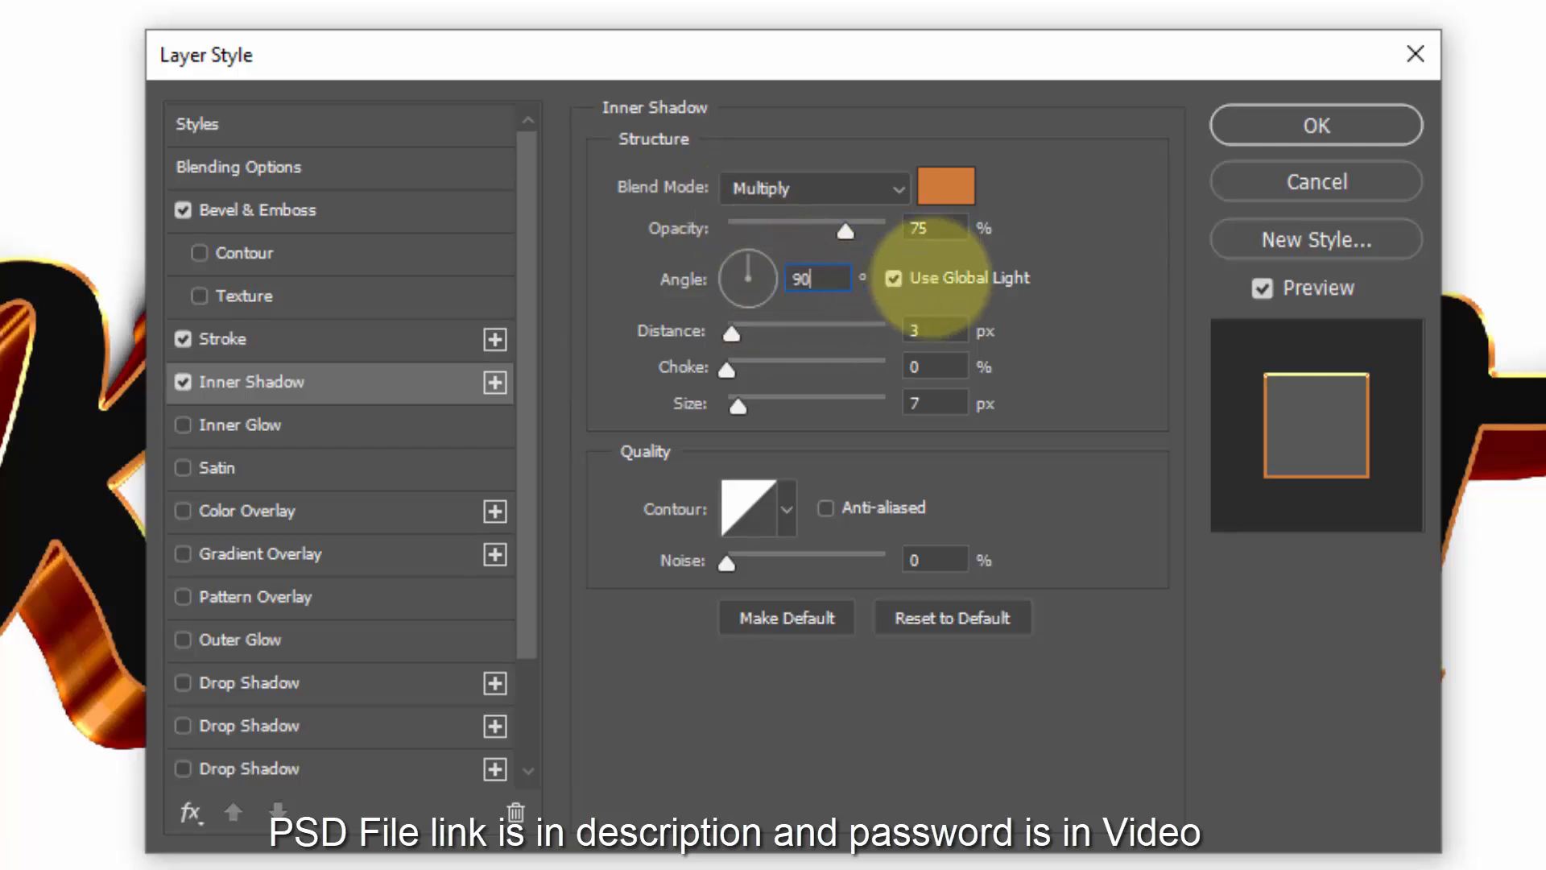
click(891, 280)
click(934, 337)
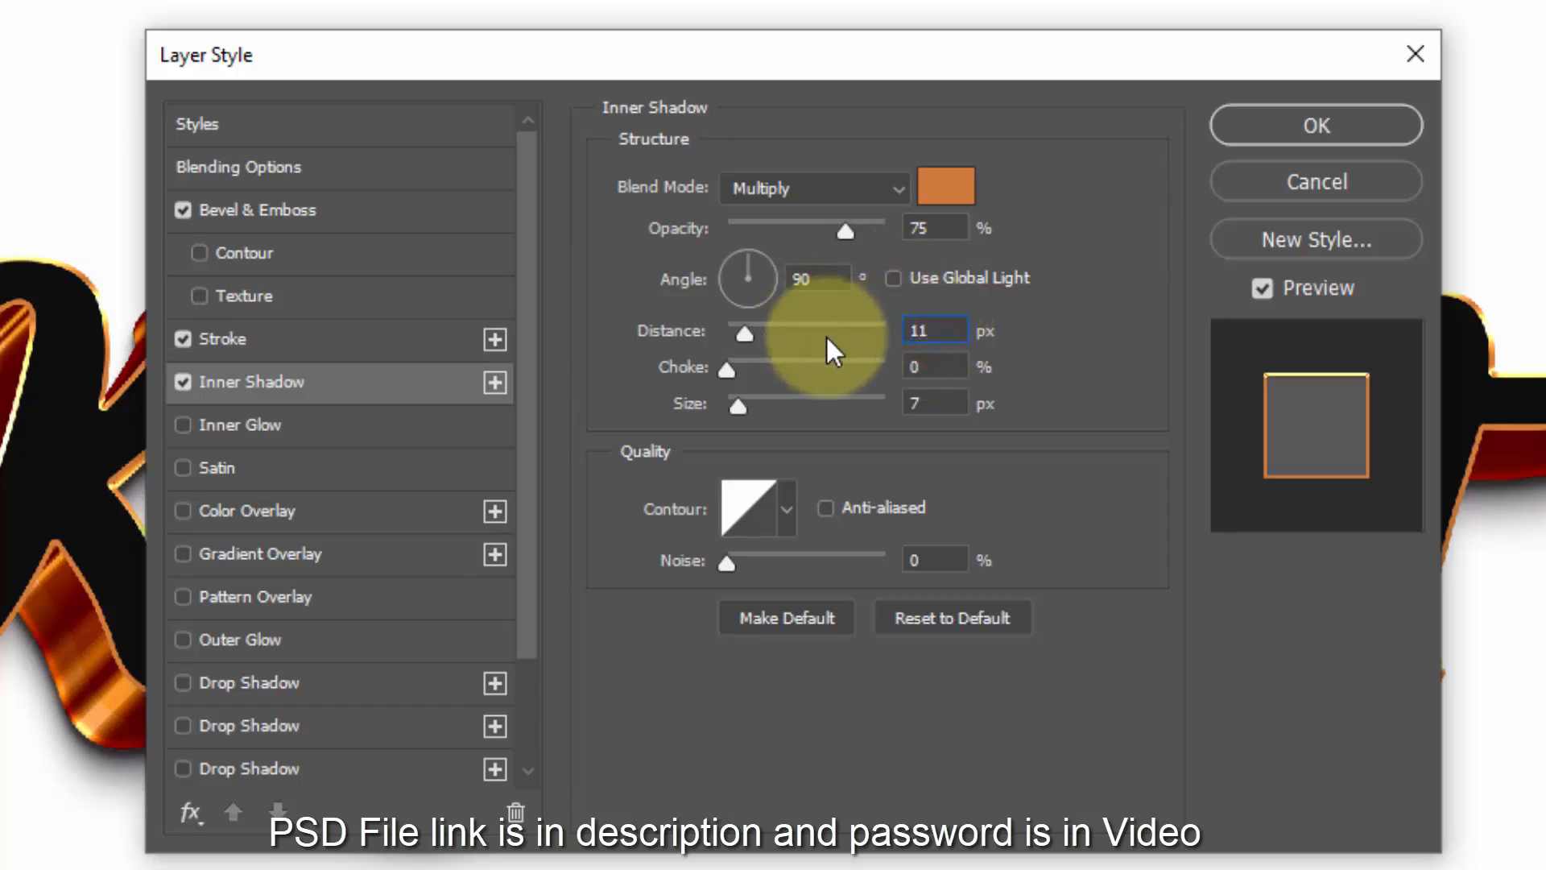
click(940, 405)
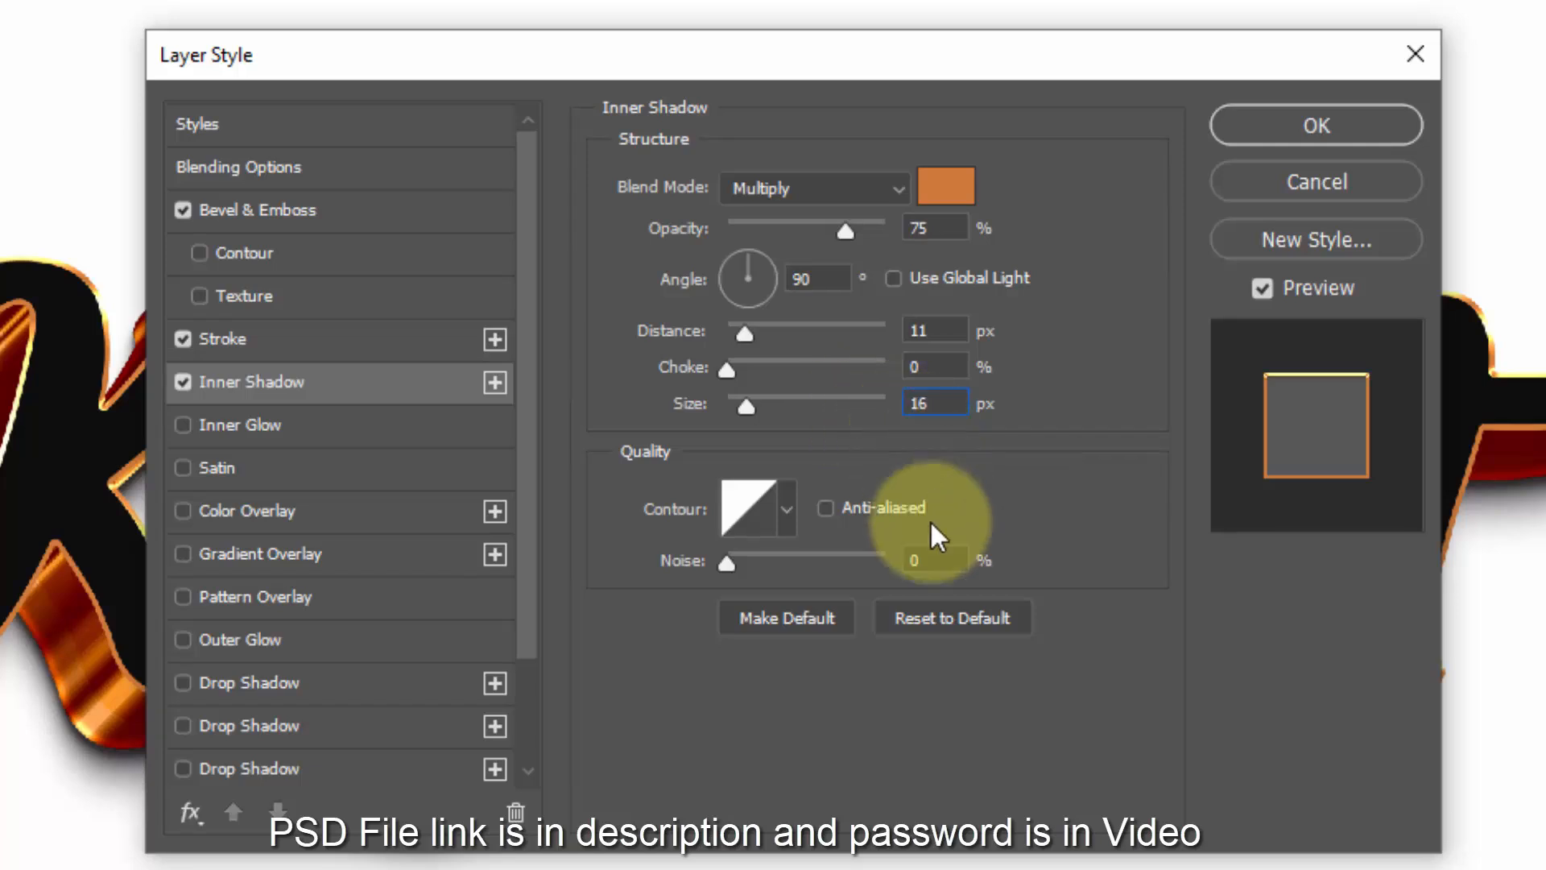
Step: Apply the Cone preset as the inner shadow's contour
click(741, 512)
click(714, 153)
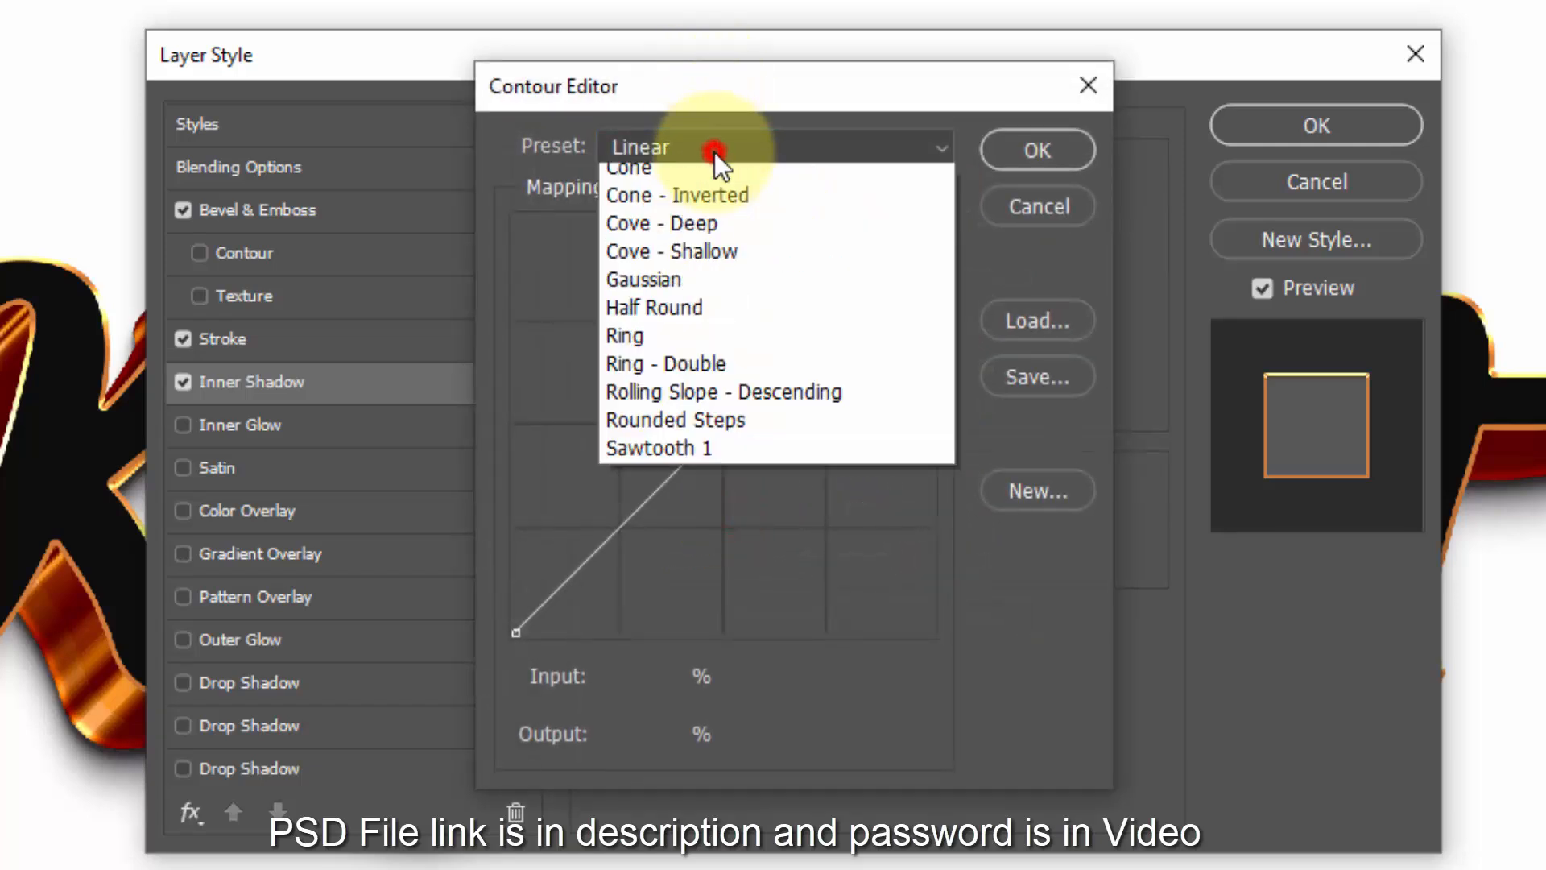
click(705, 325)
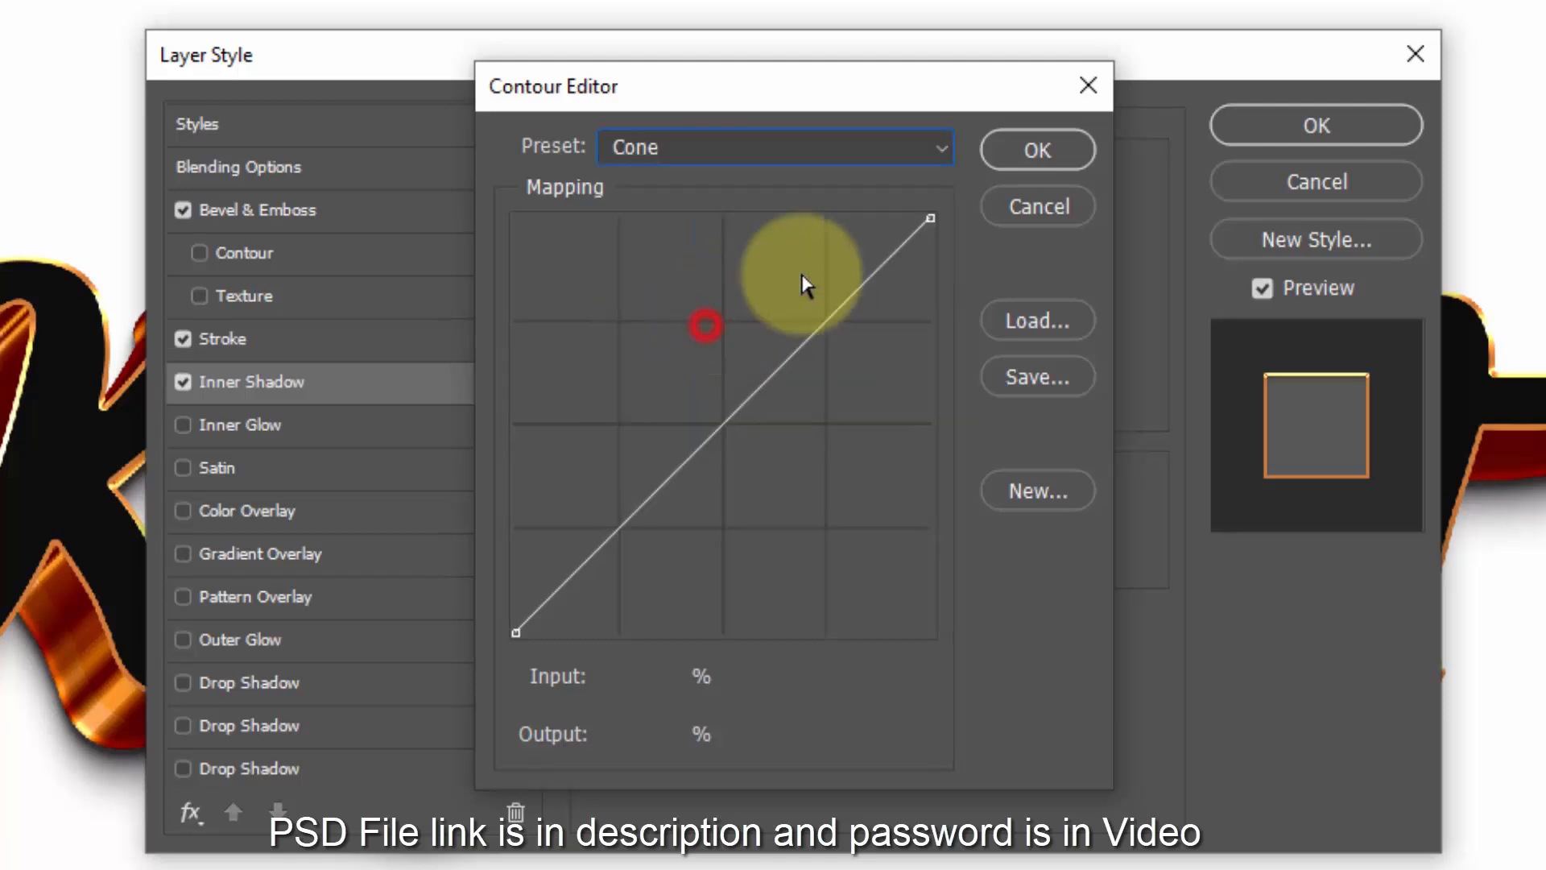
click(1017, 153)
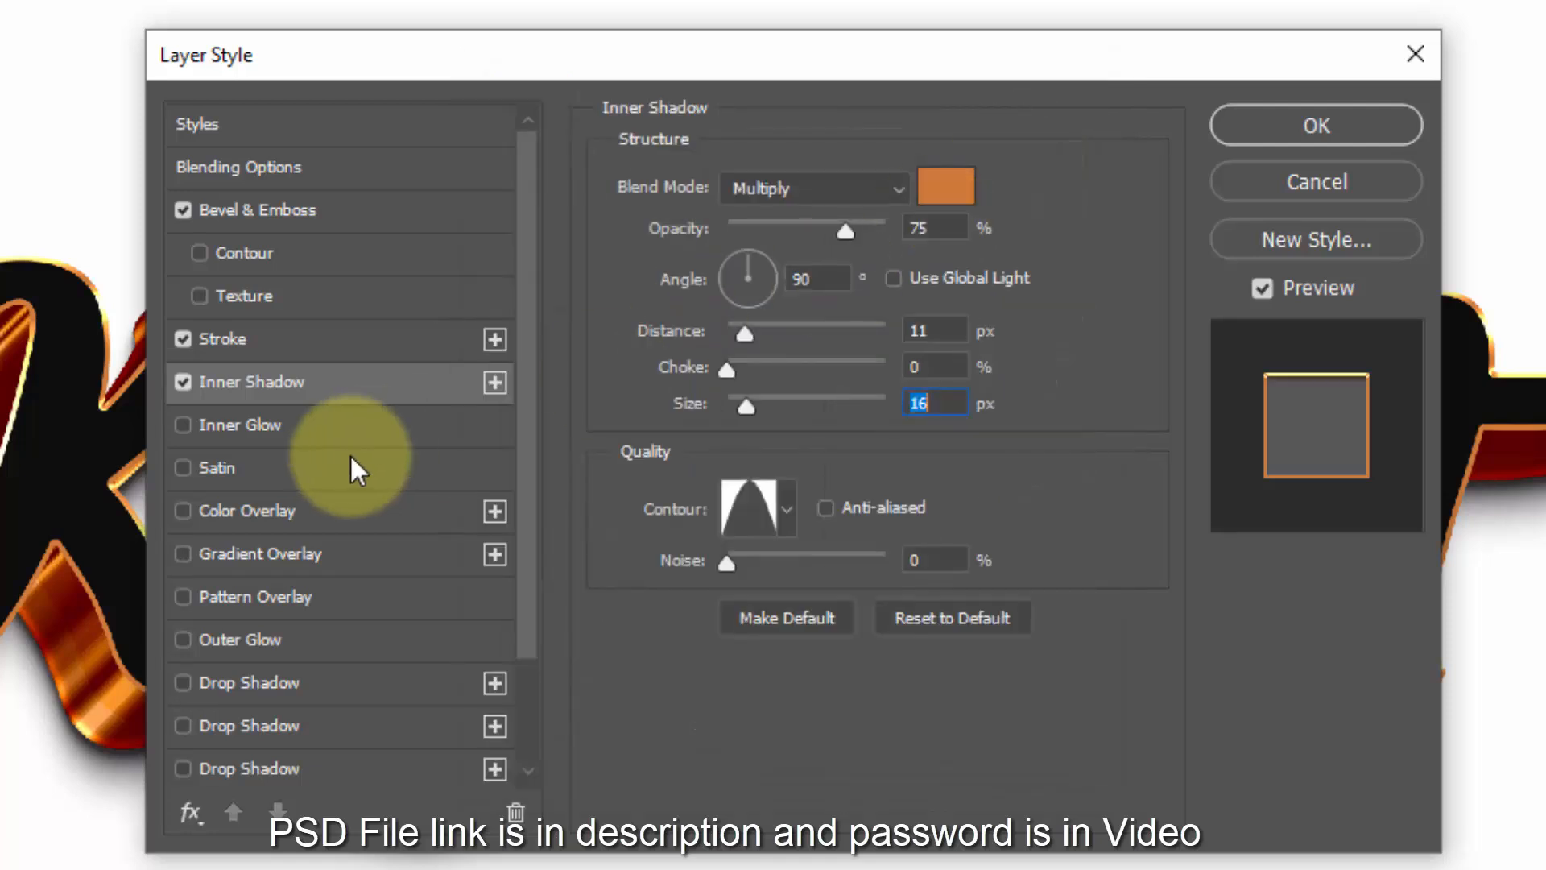
Step: Add an Inner Glow to the Surface layer with 42% opacity and colour d07836
click(319, 434)
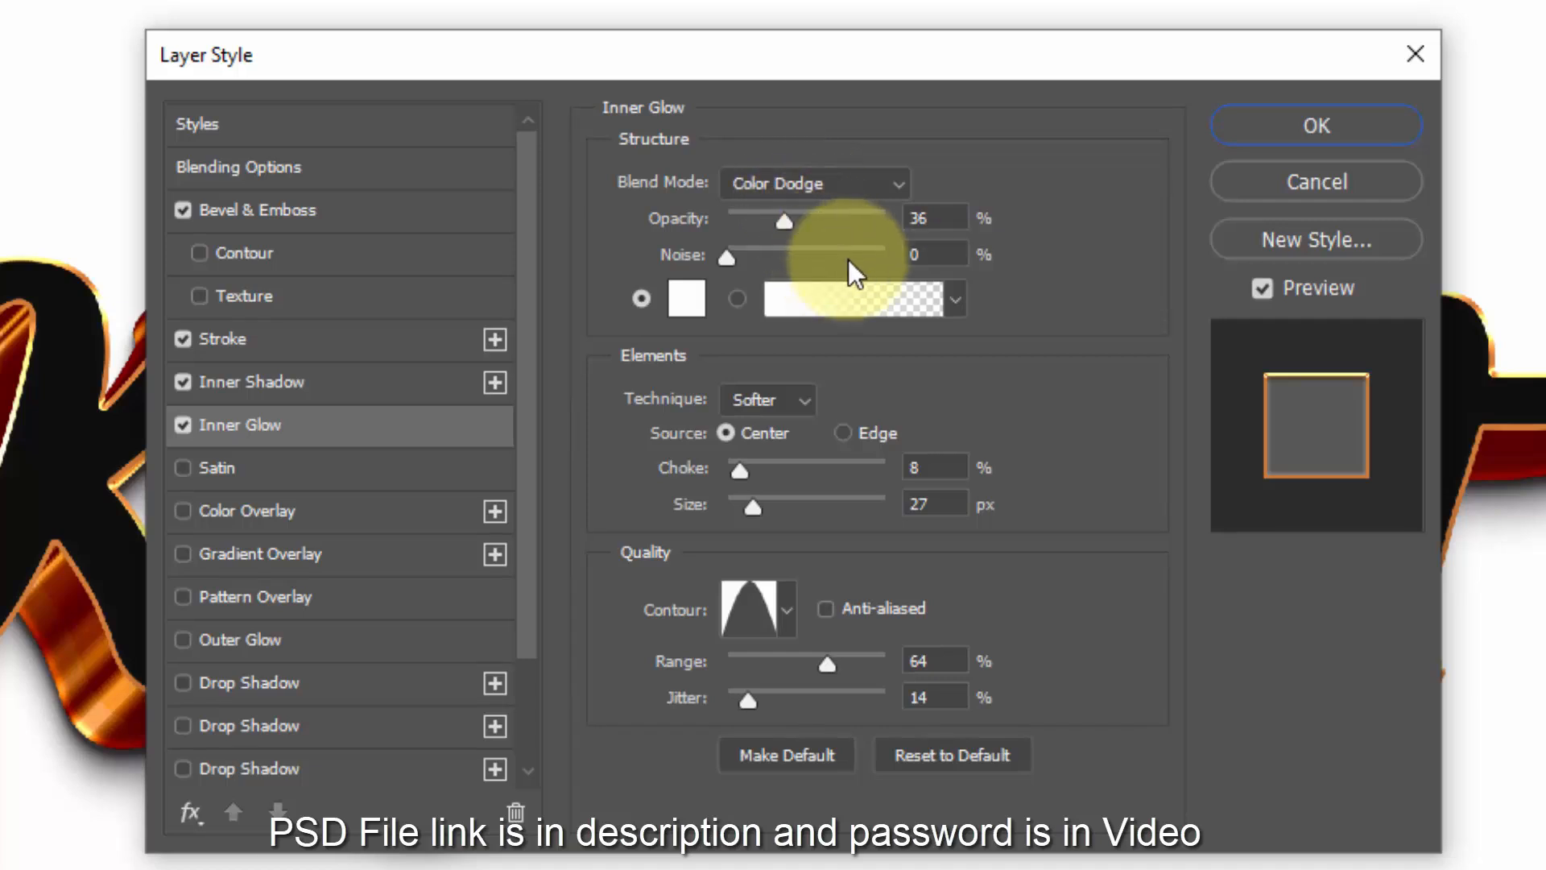
double_click(933, 215)
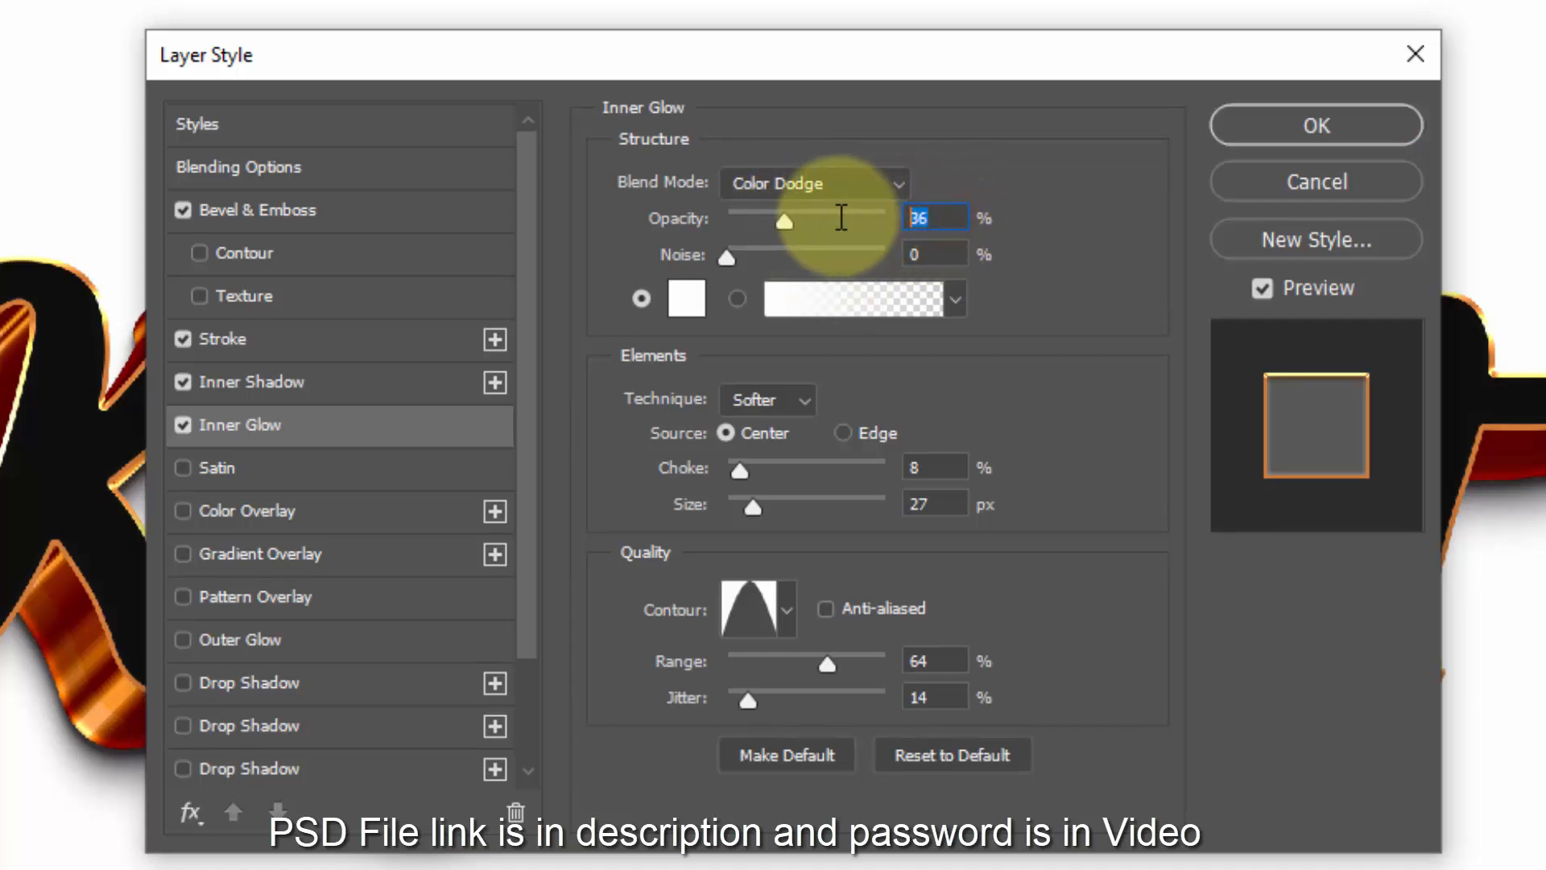
text(42)
click(687, 299)
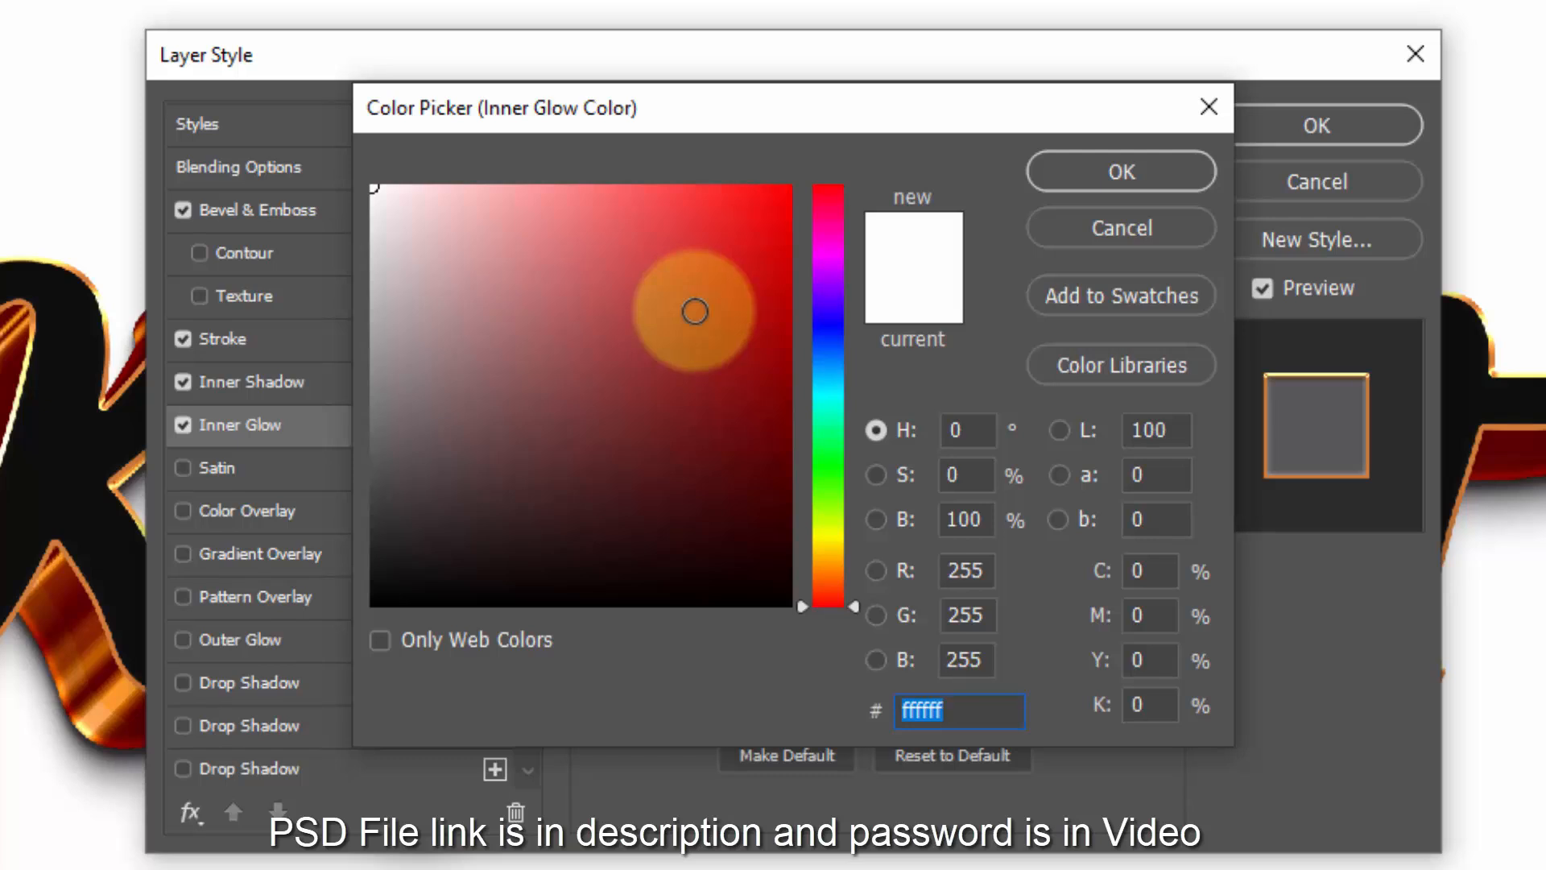
text(d07)
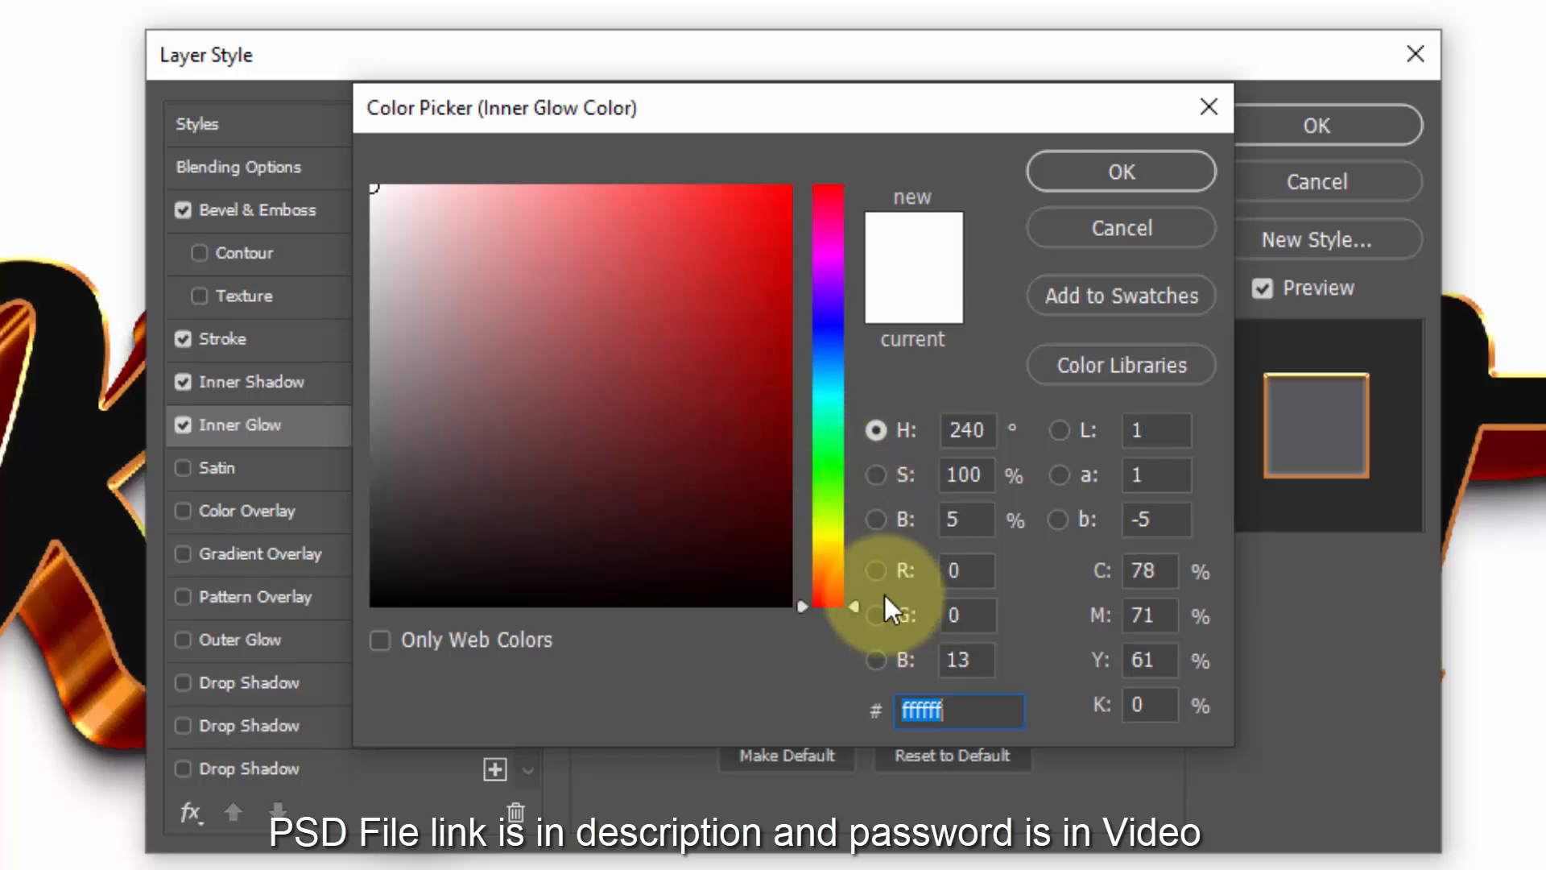
text(836)
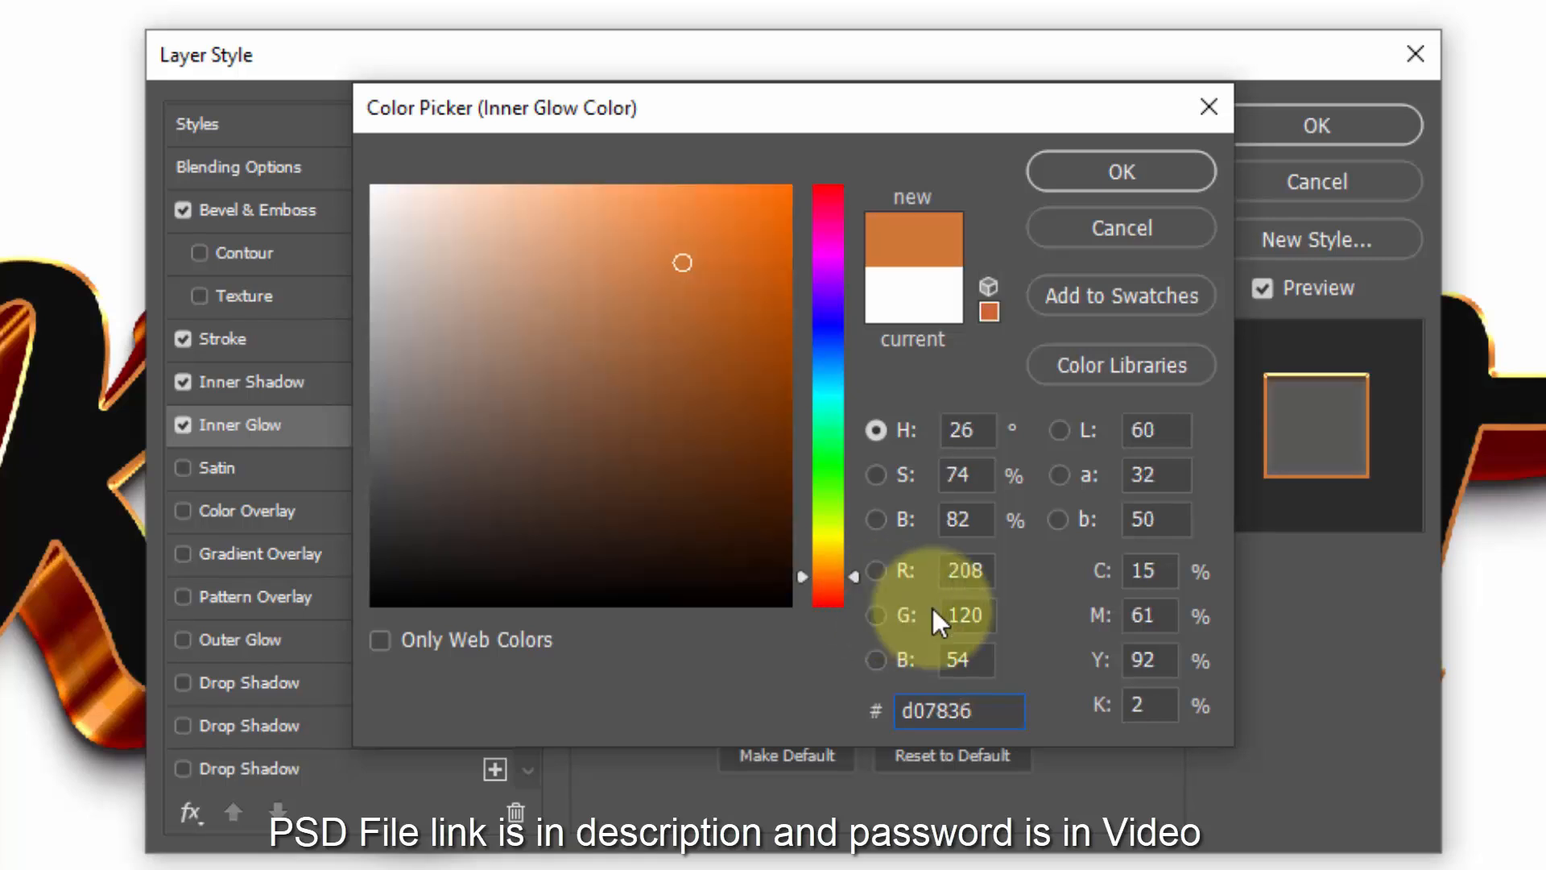
click(1137, 166)
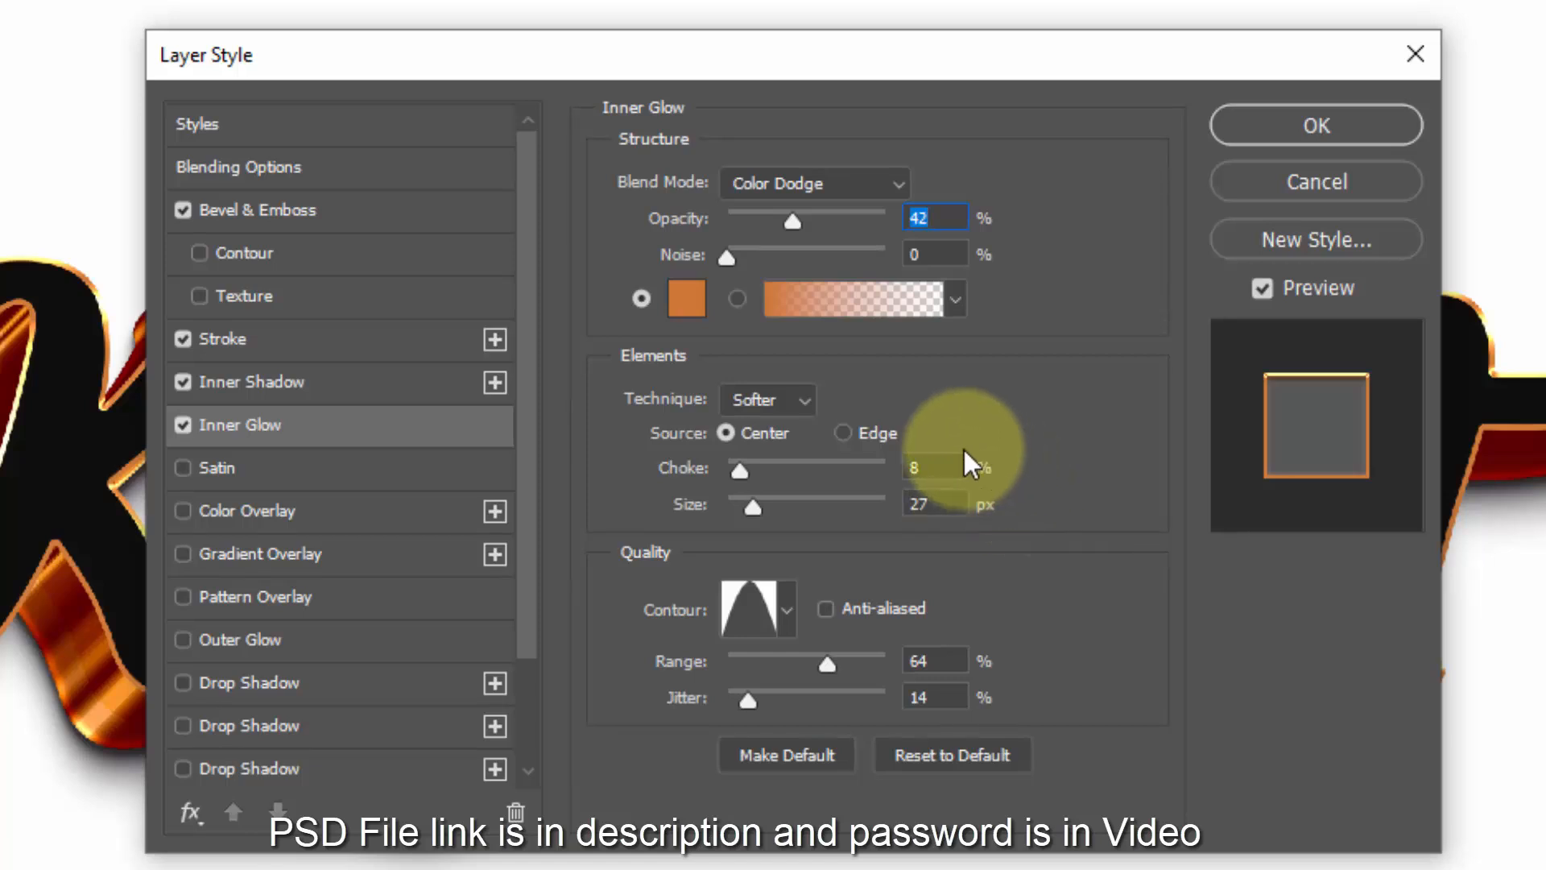
Step: Set the inner glow's choke to 19%, its size to 16 px and its jitter to 0%, keeping the range at 64%
click(934, 467)
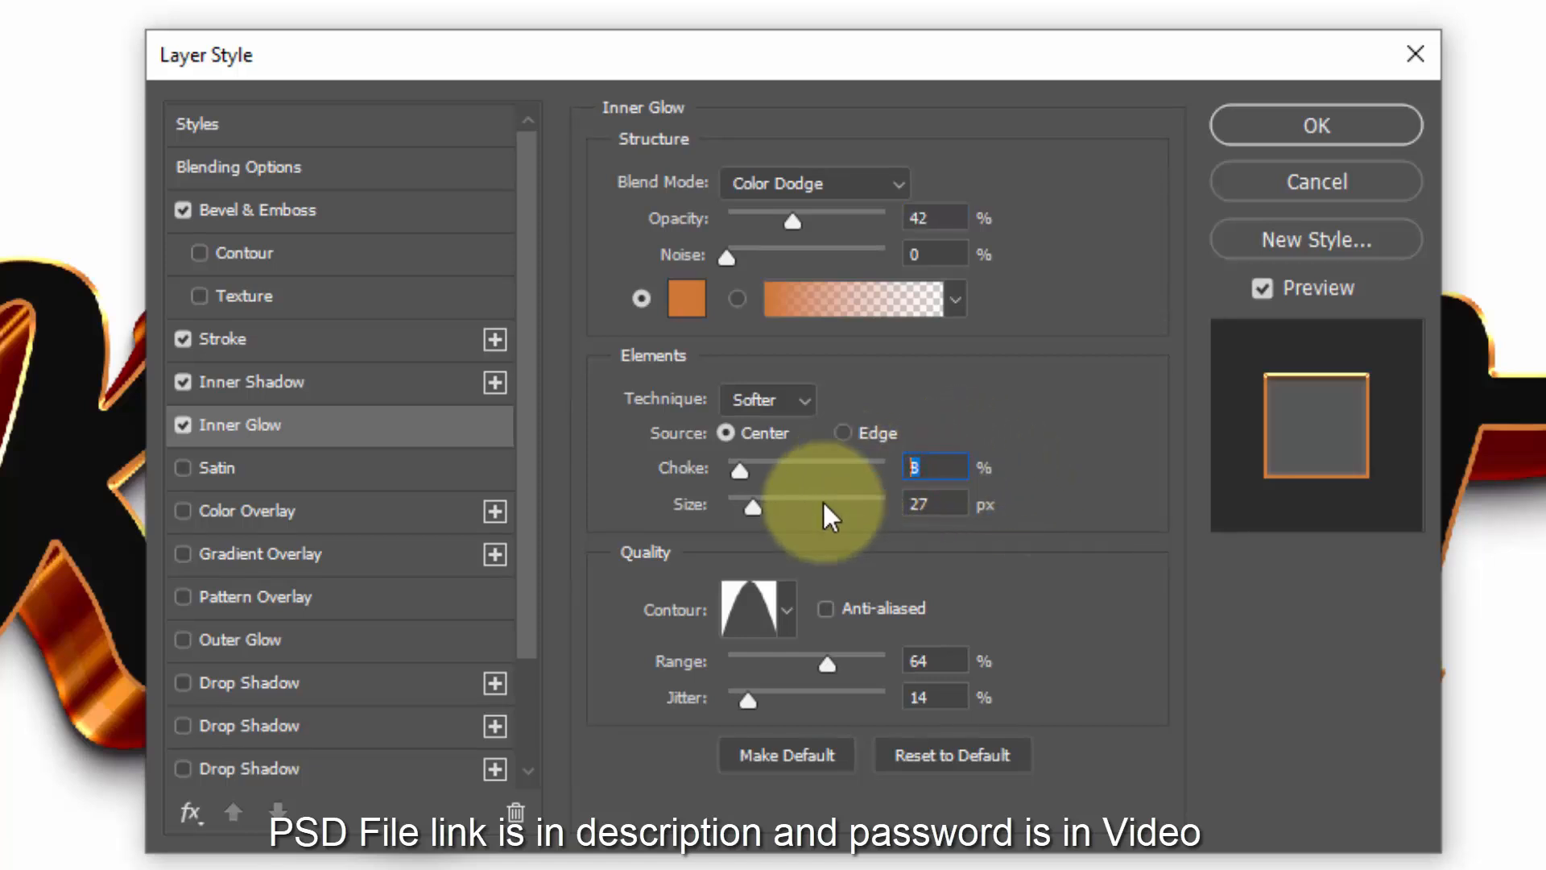
text(19)
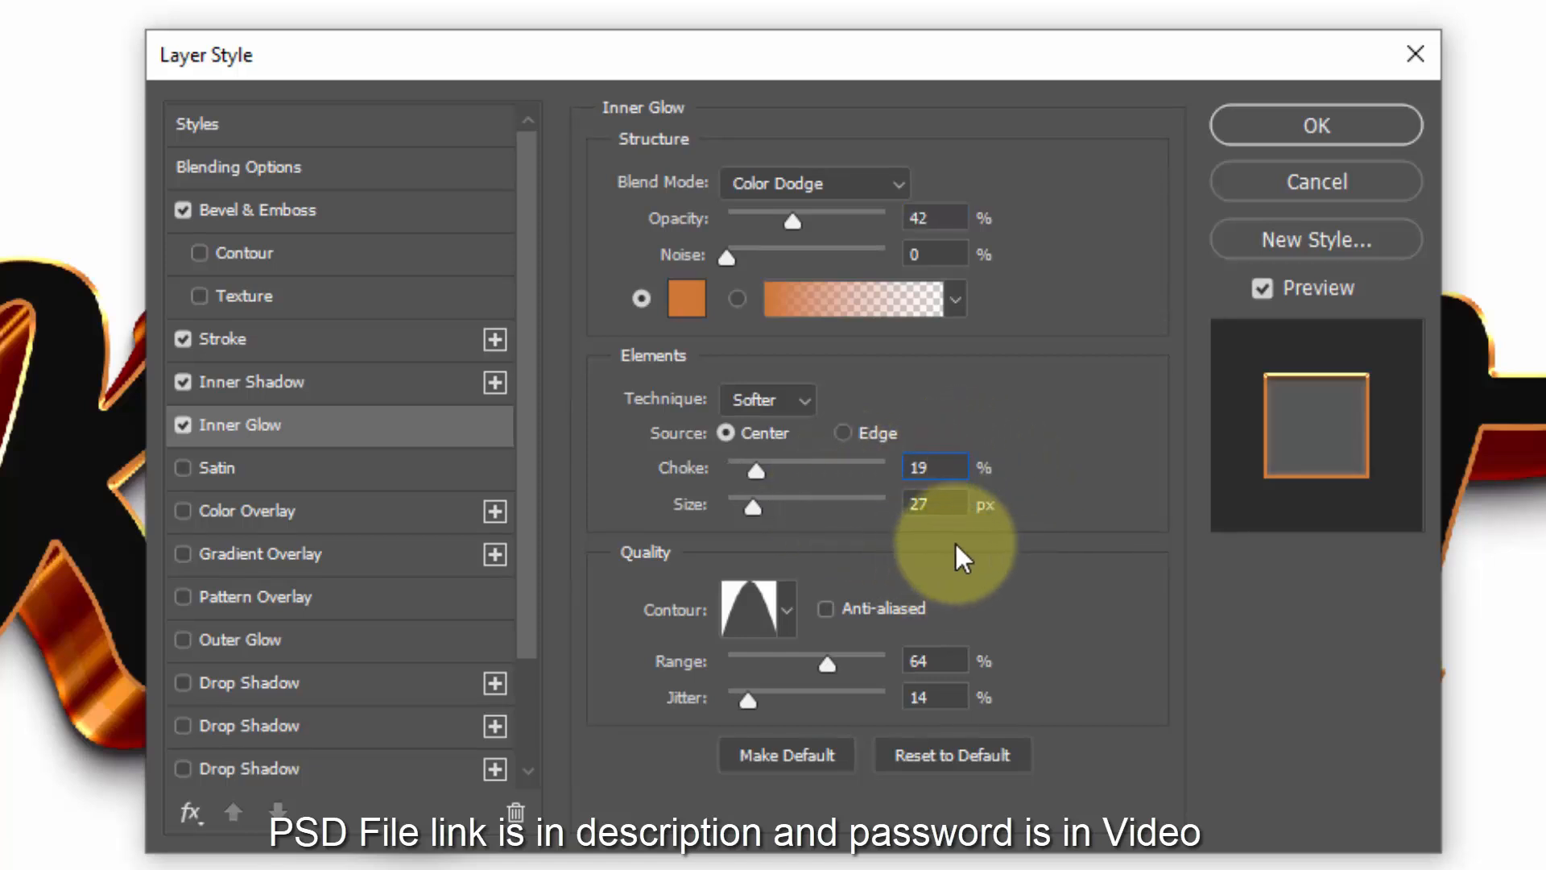
click(932, 504)
text(16)
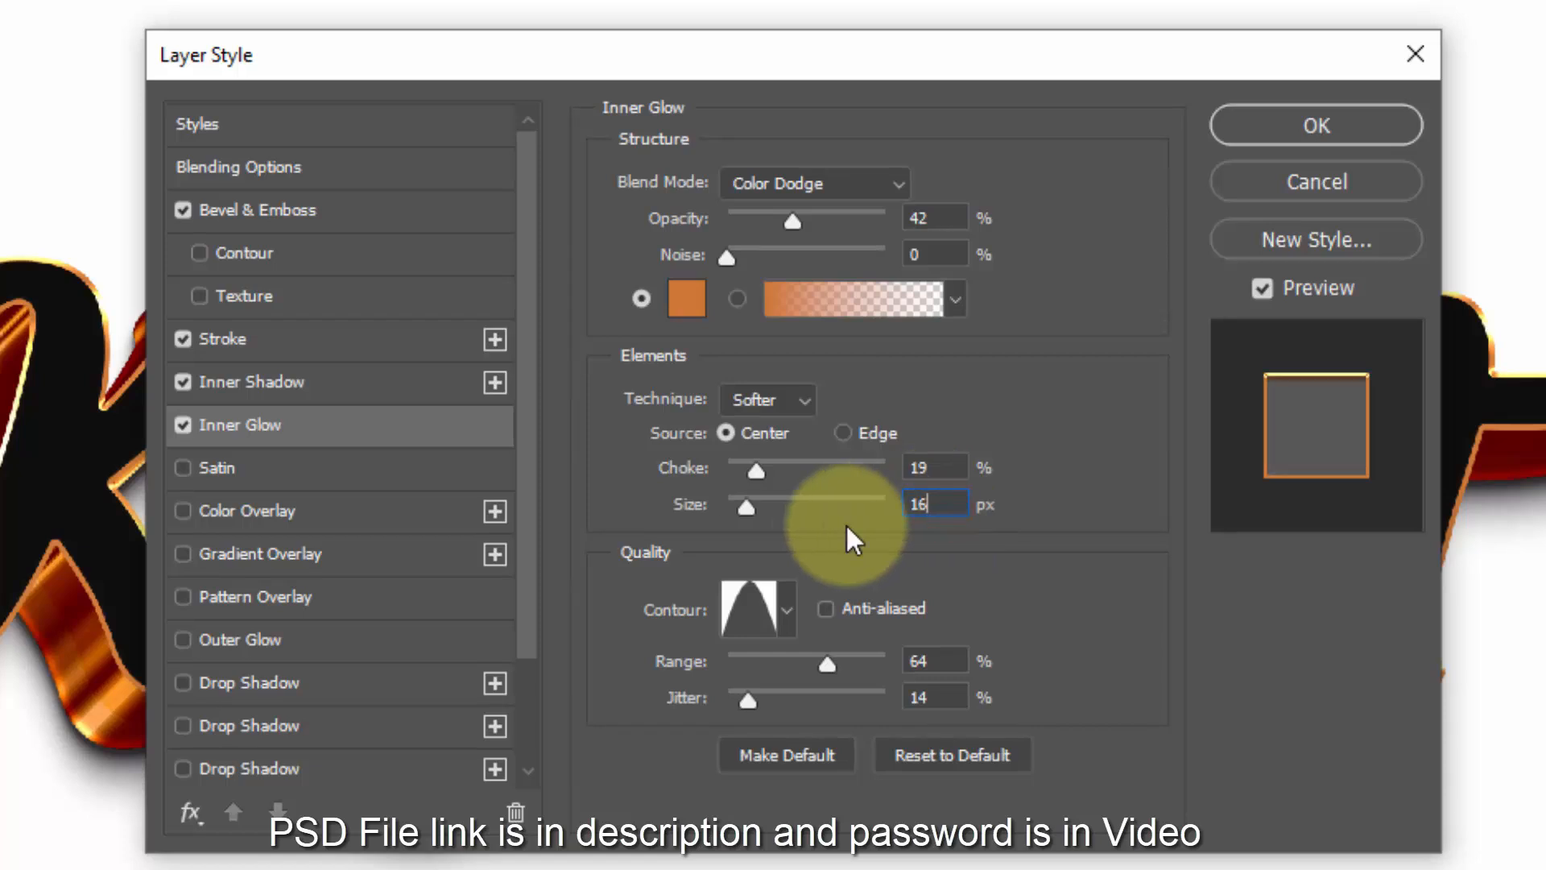
click(929, 662)
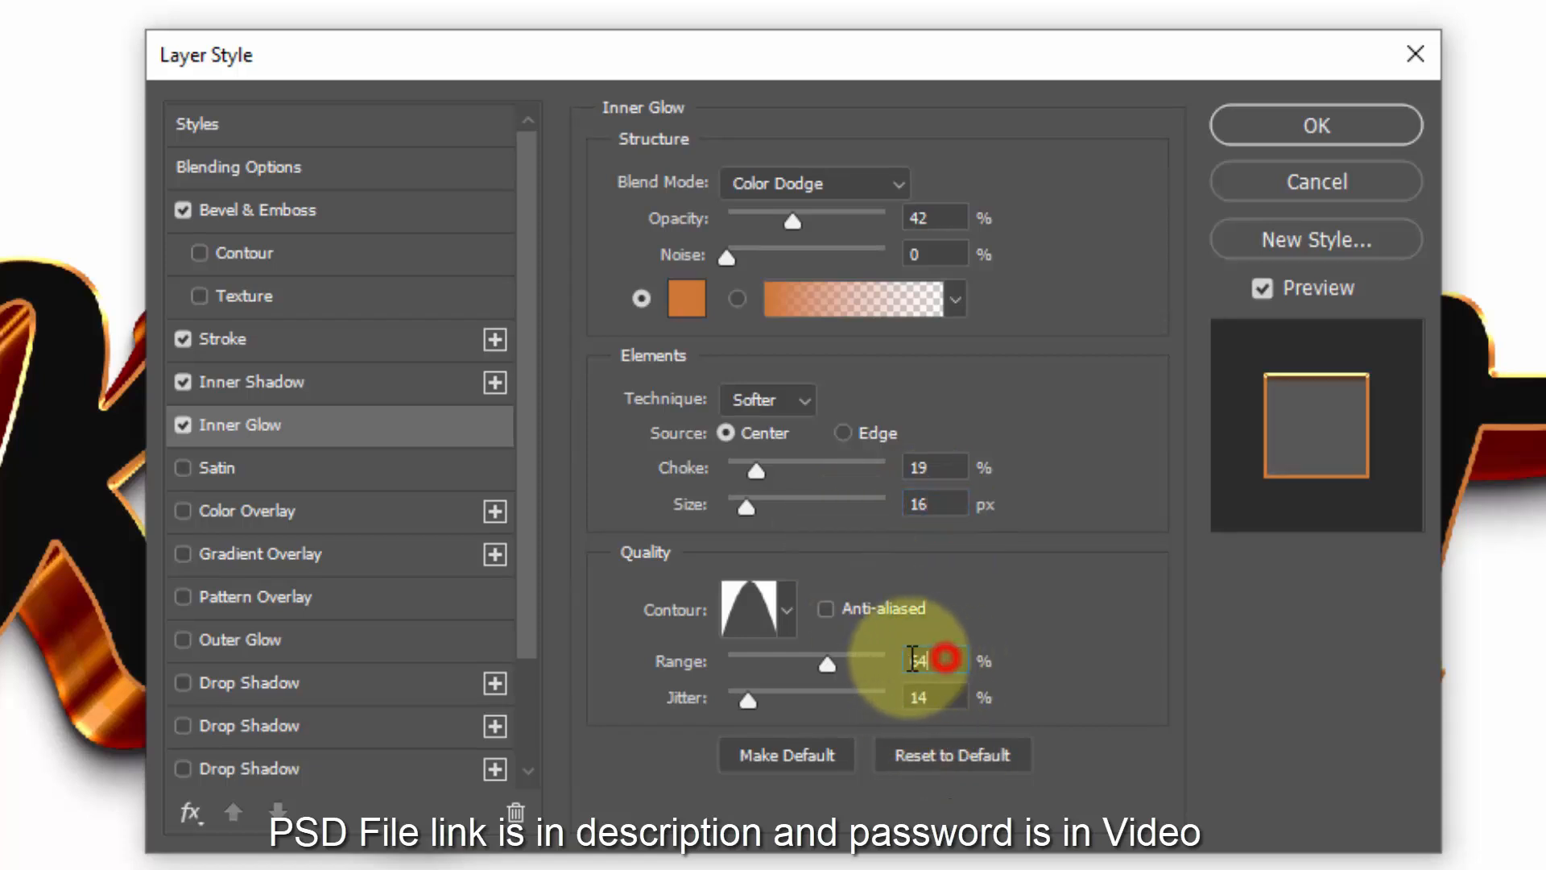
drag(846, 690, 715, 698)
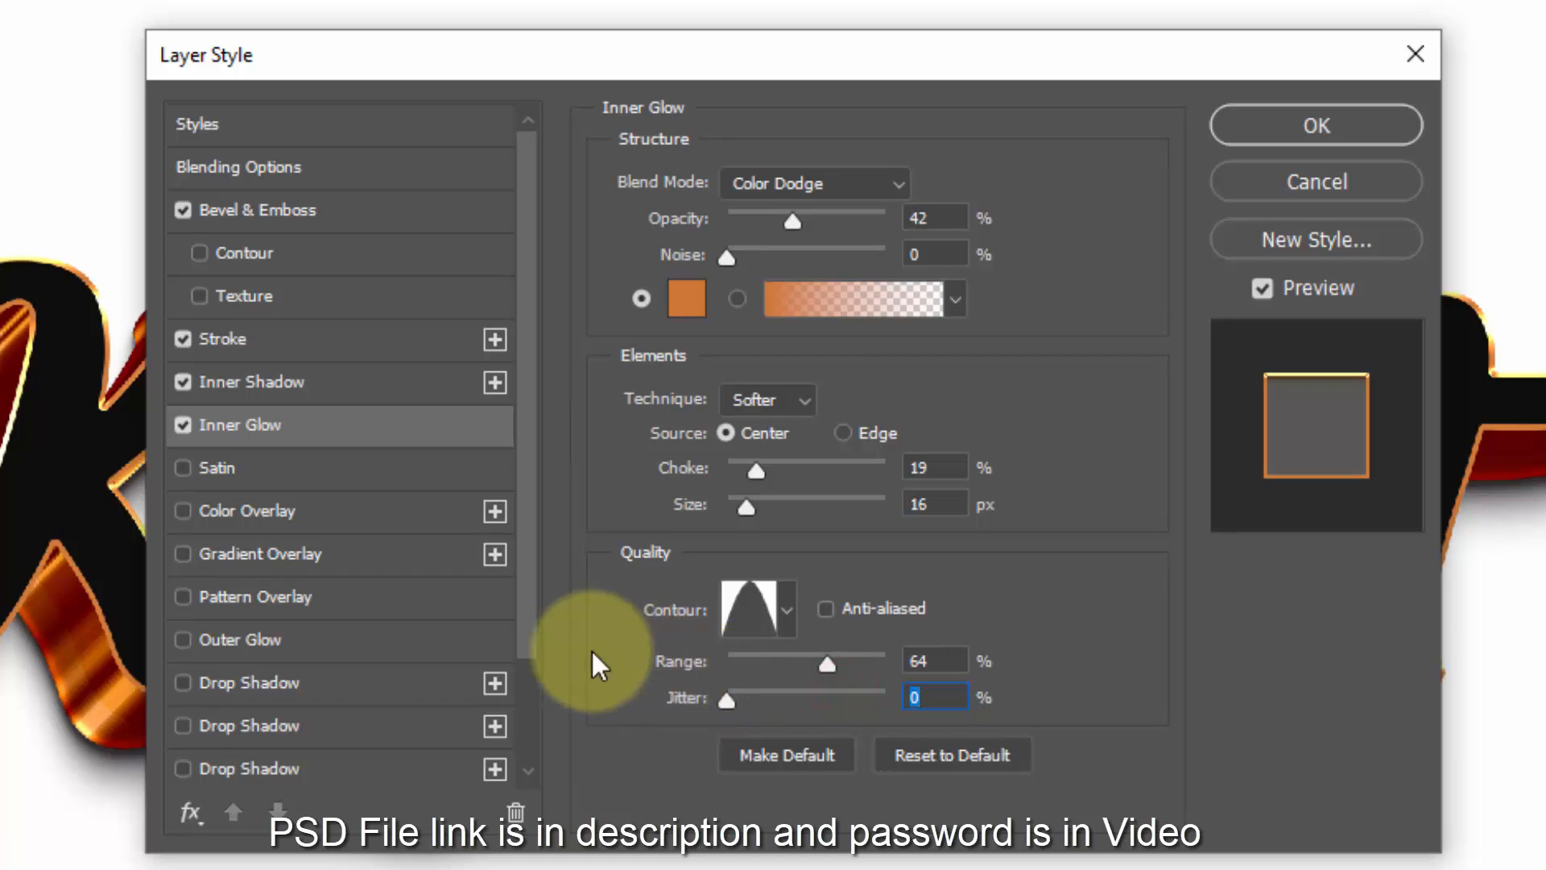
Step: Add a Gradient Overlay to the Surface layer and set the gradient's starting colour stop to fff96
click(379, 556)
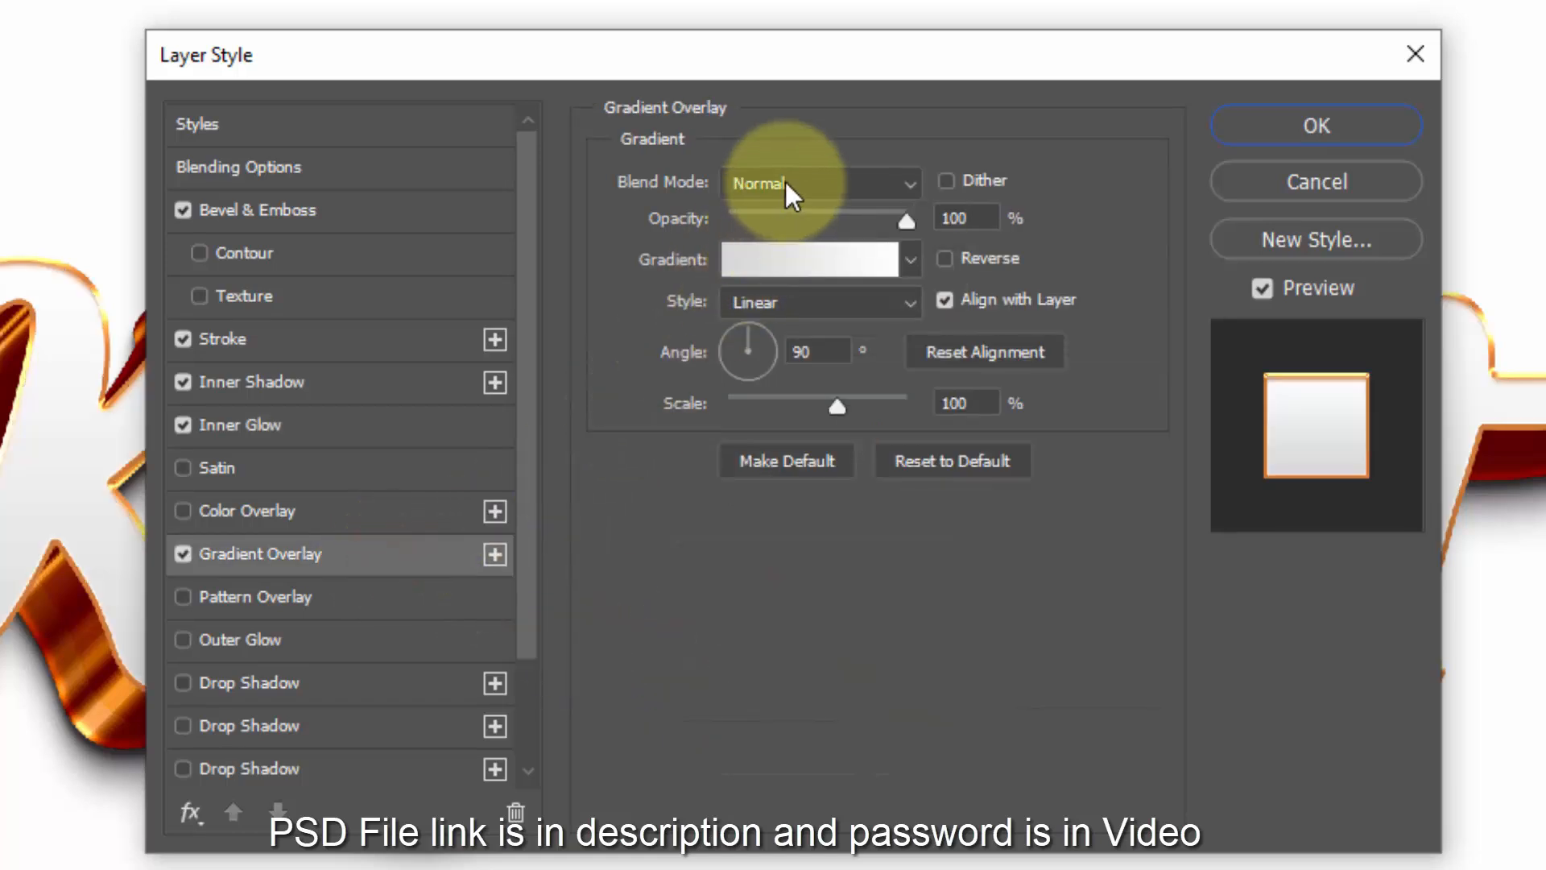
click(852, 269)
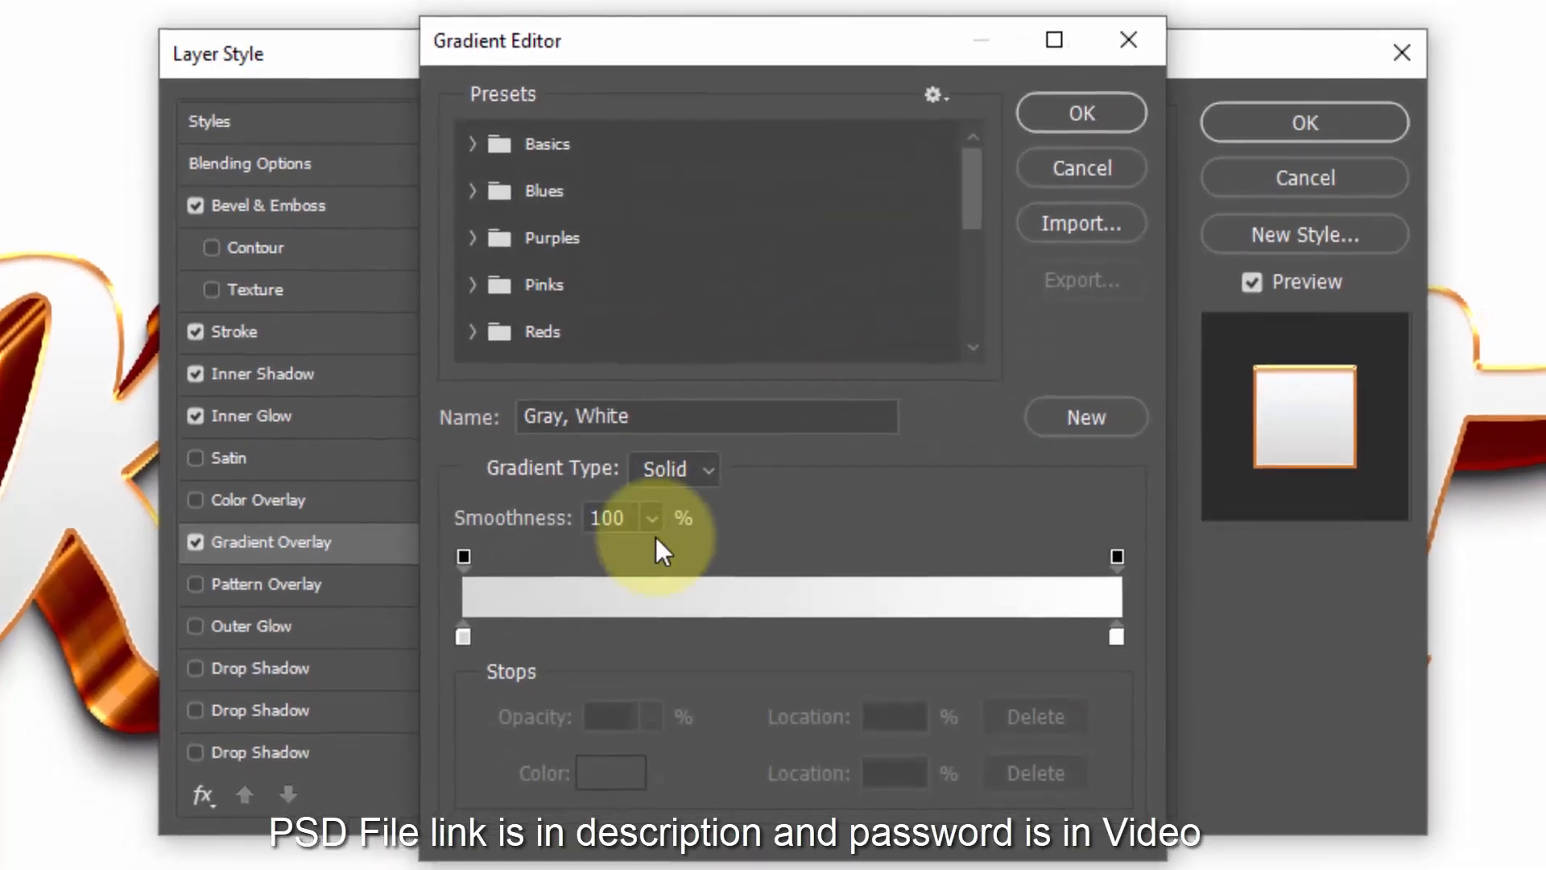
click(467, 634)
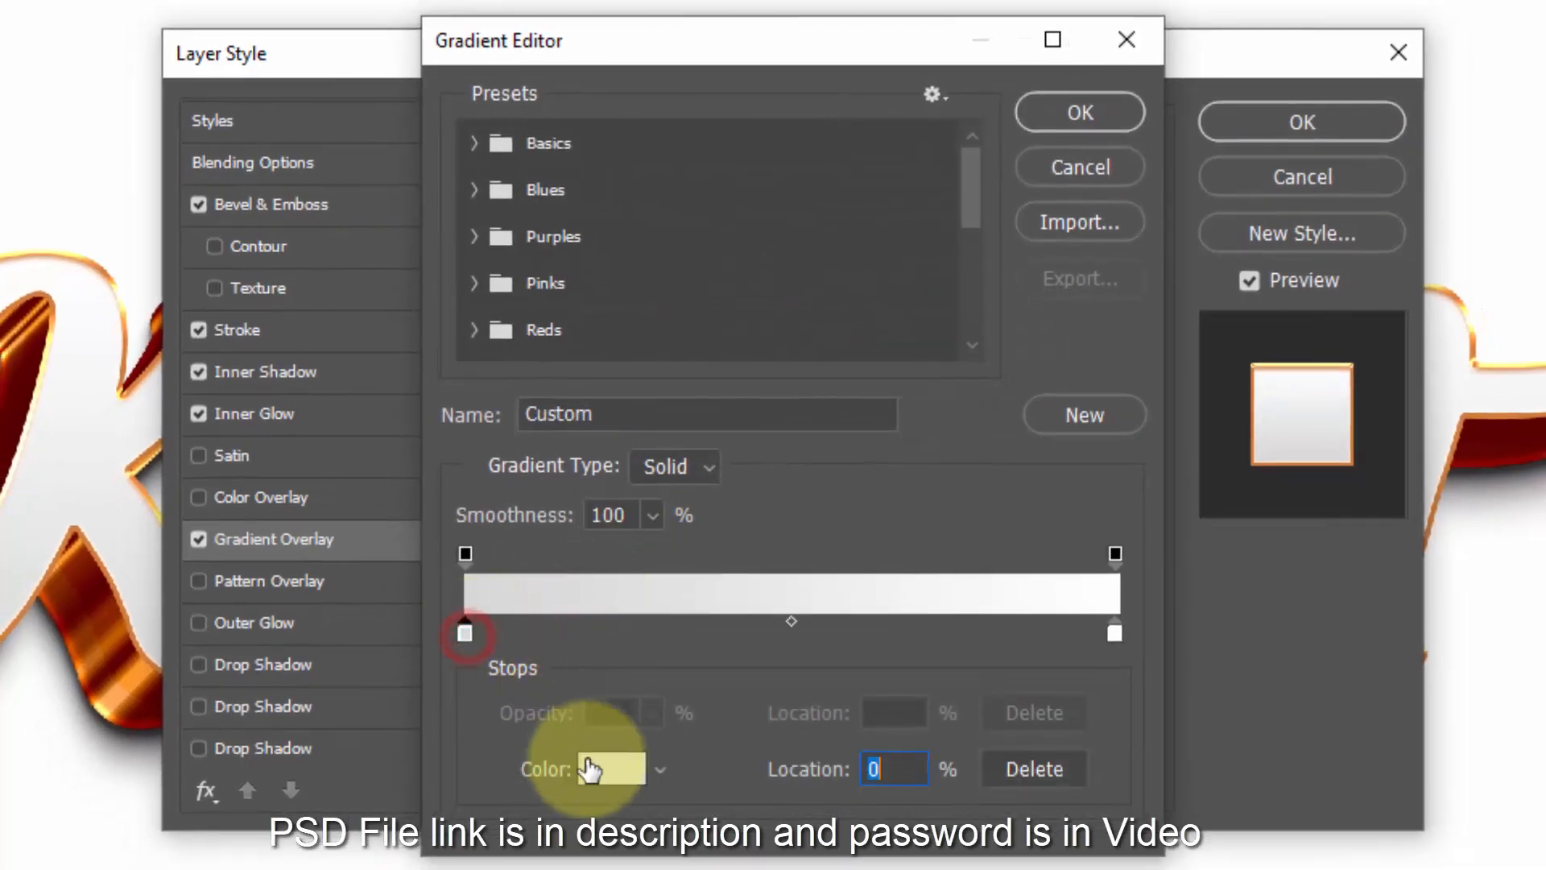
click(597, 773)
text(fff96)
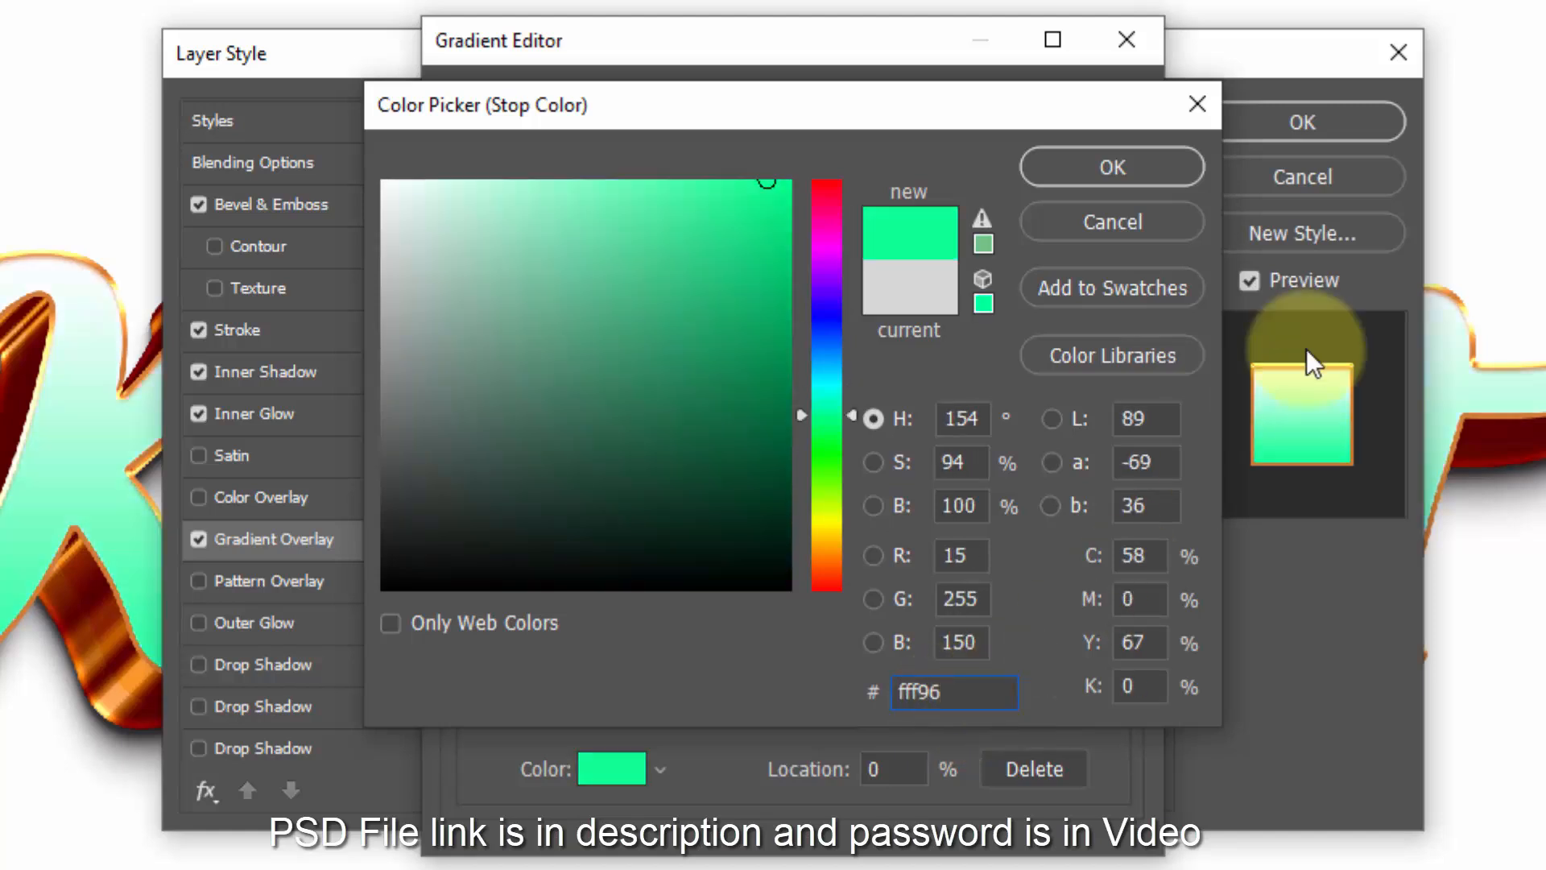
click(1130, 164)
Step: Set the gradient's end colour stop at location 100% to e2a957
click(1119, 641)
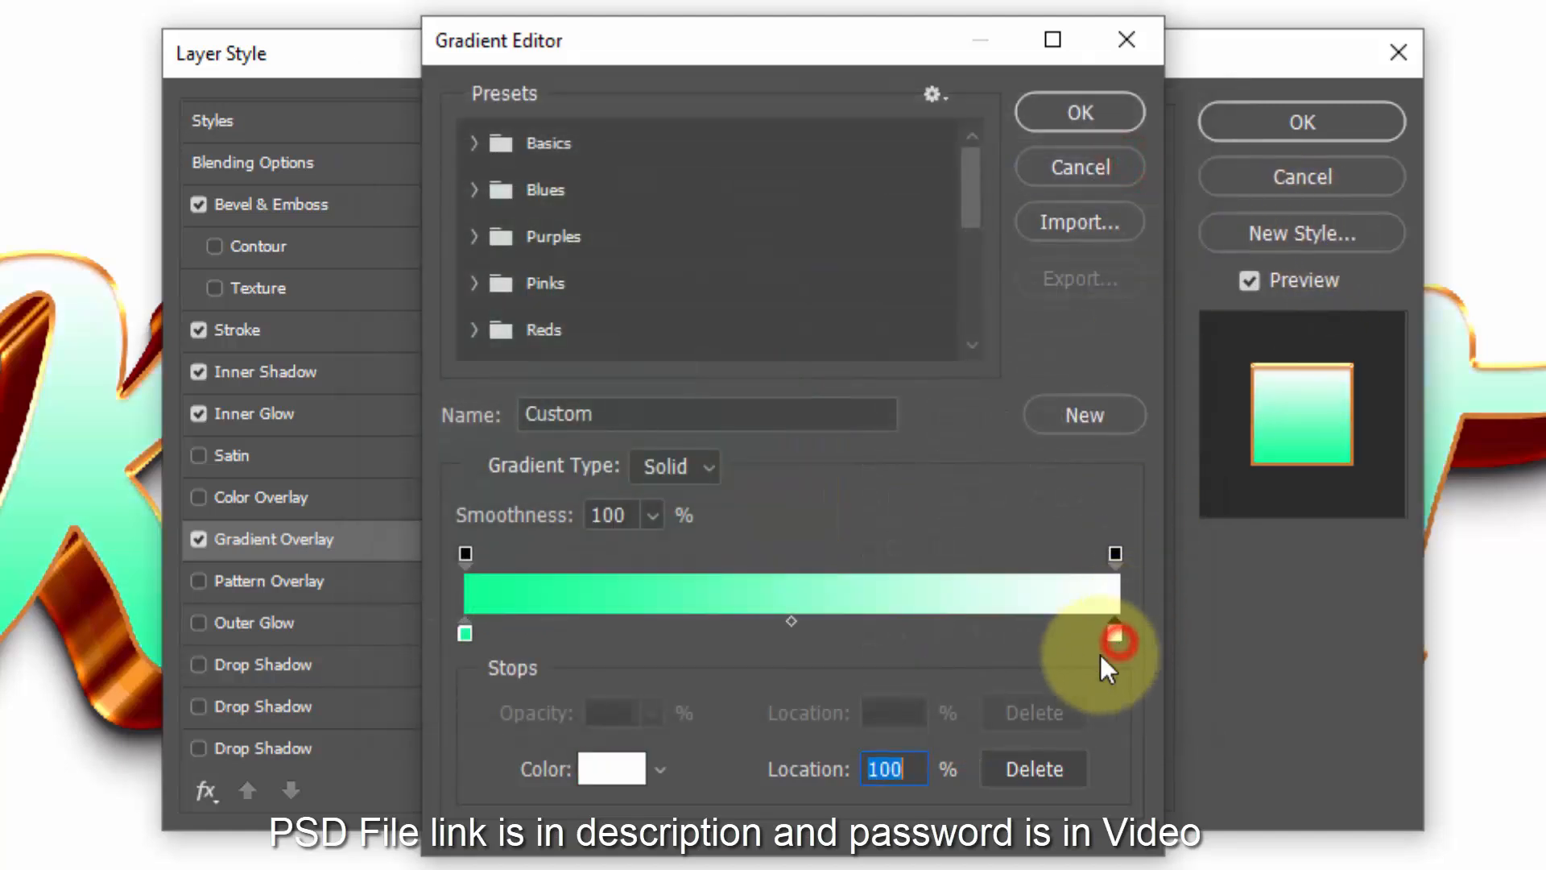
click(612, 768)
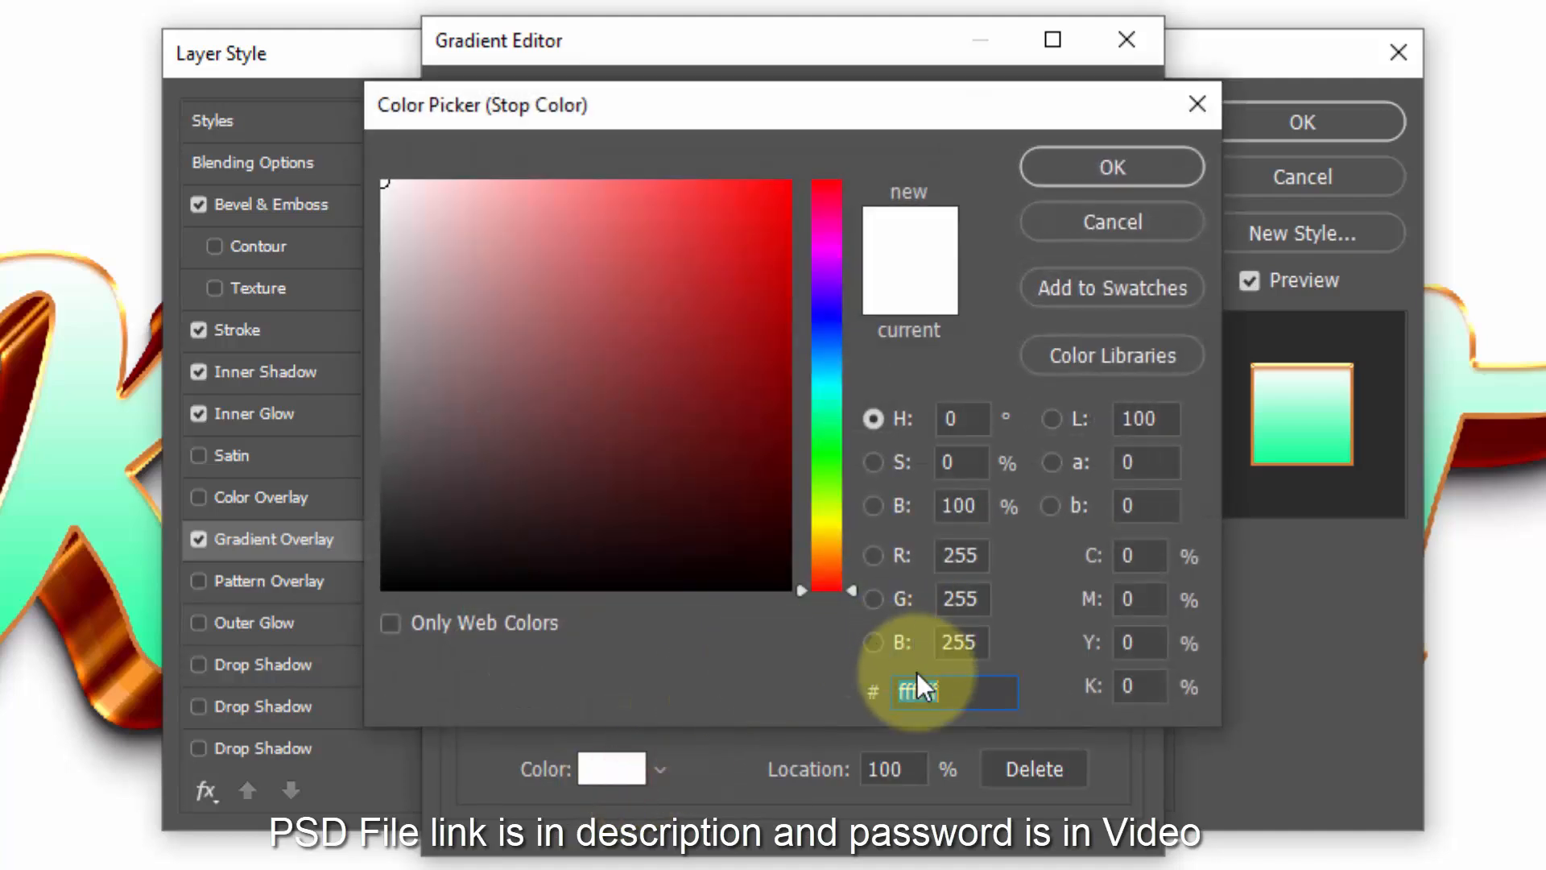
text(e2)
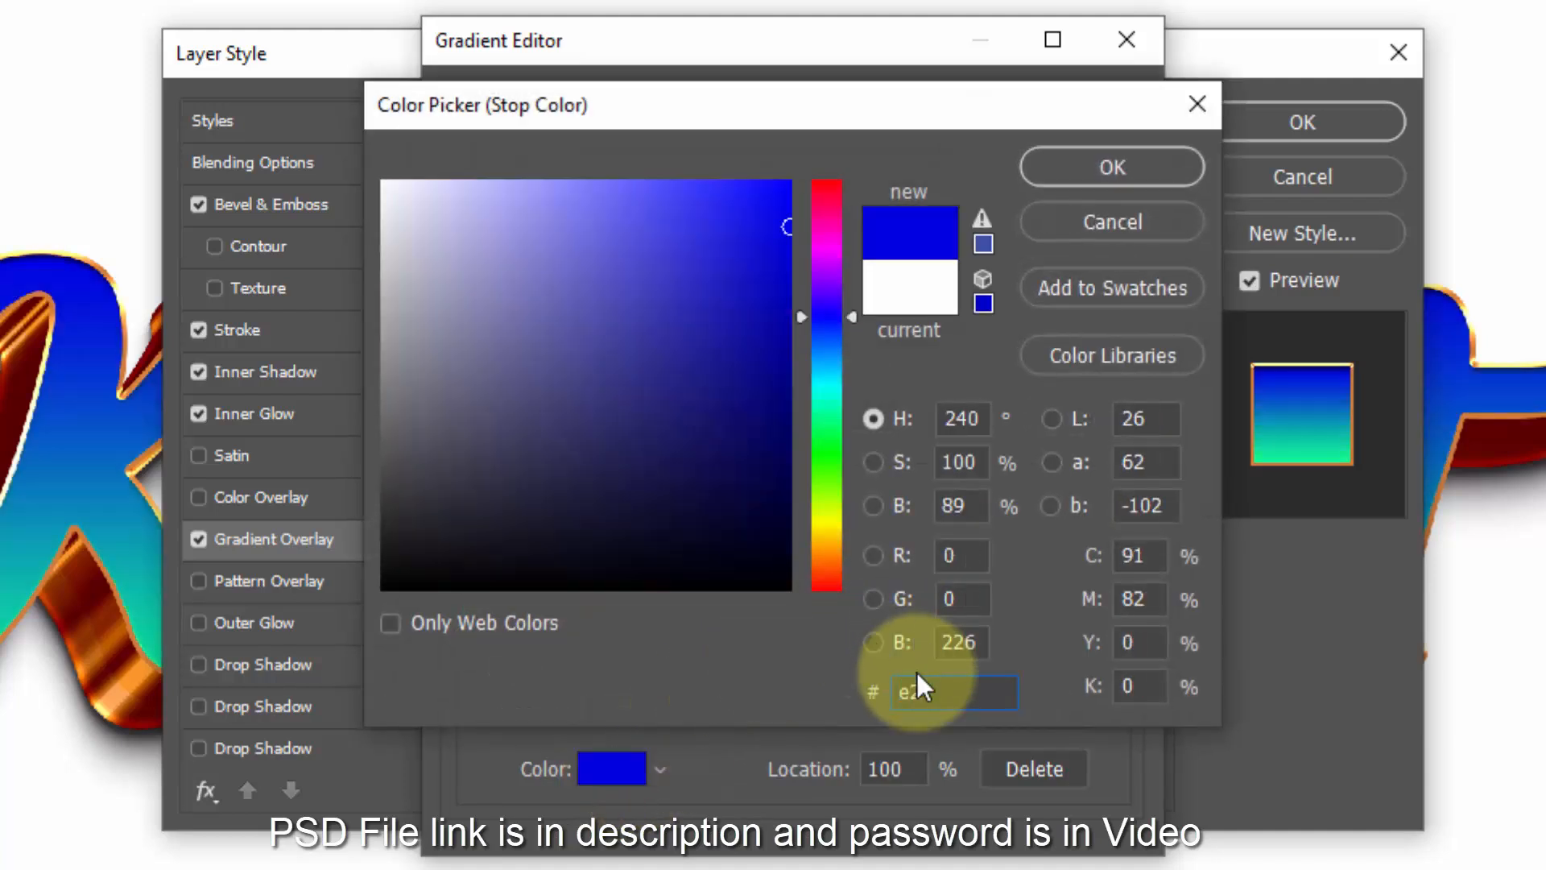
text(a9)
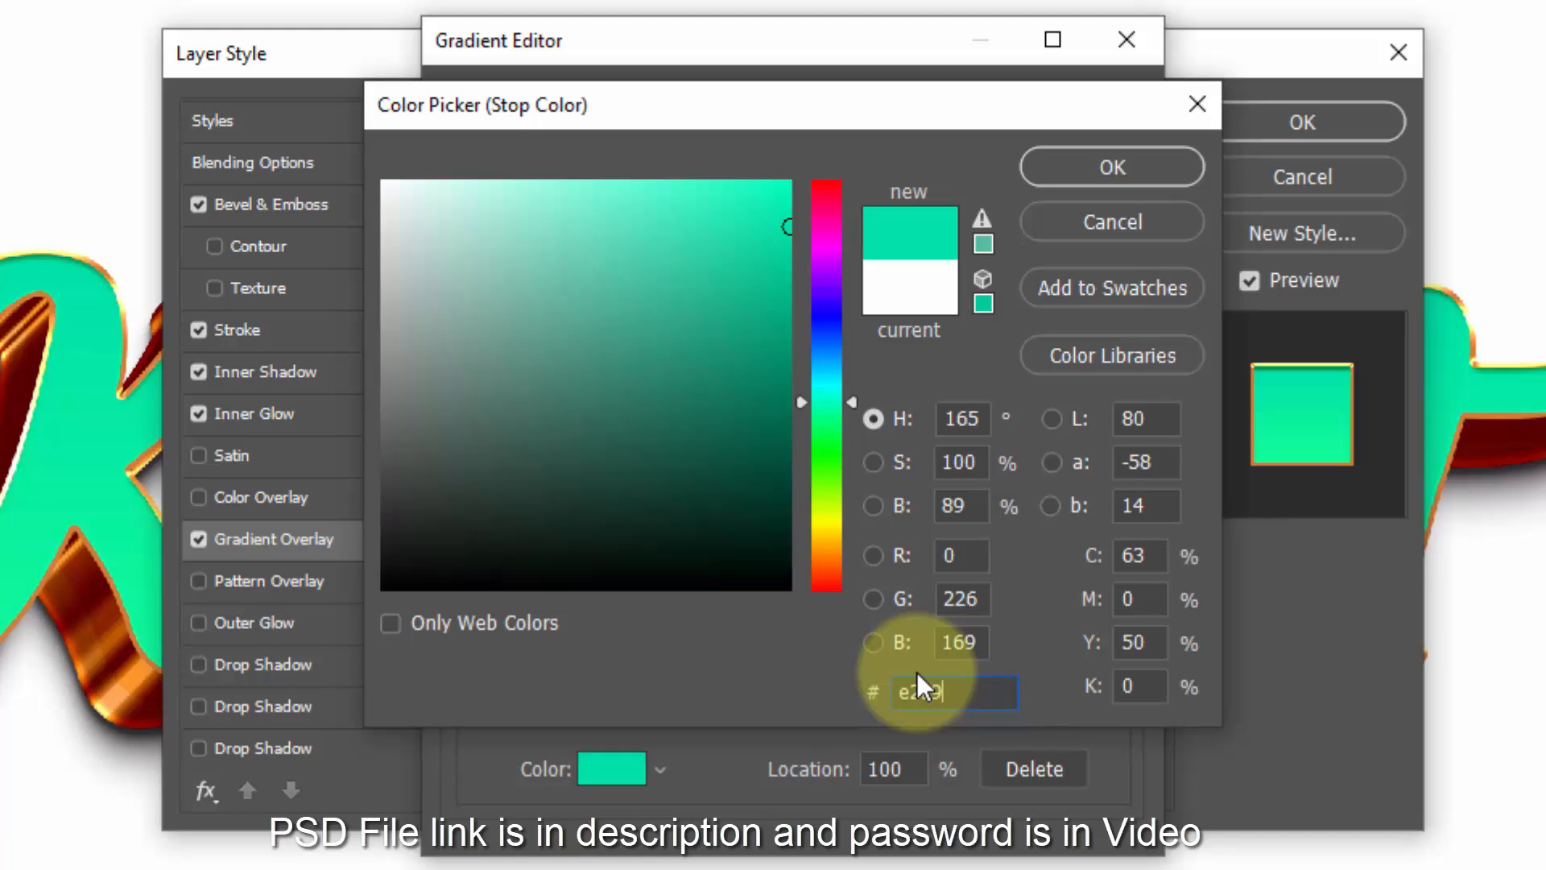
text(57)
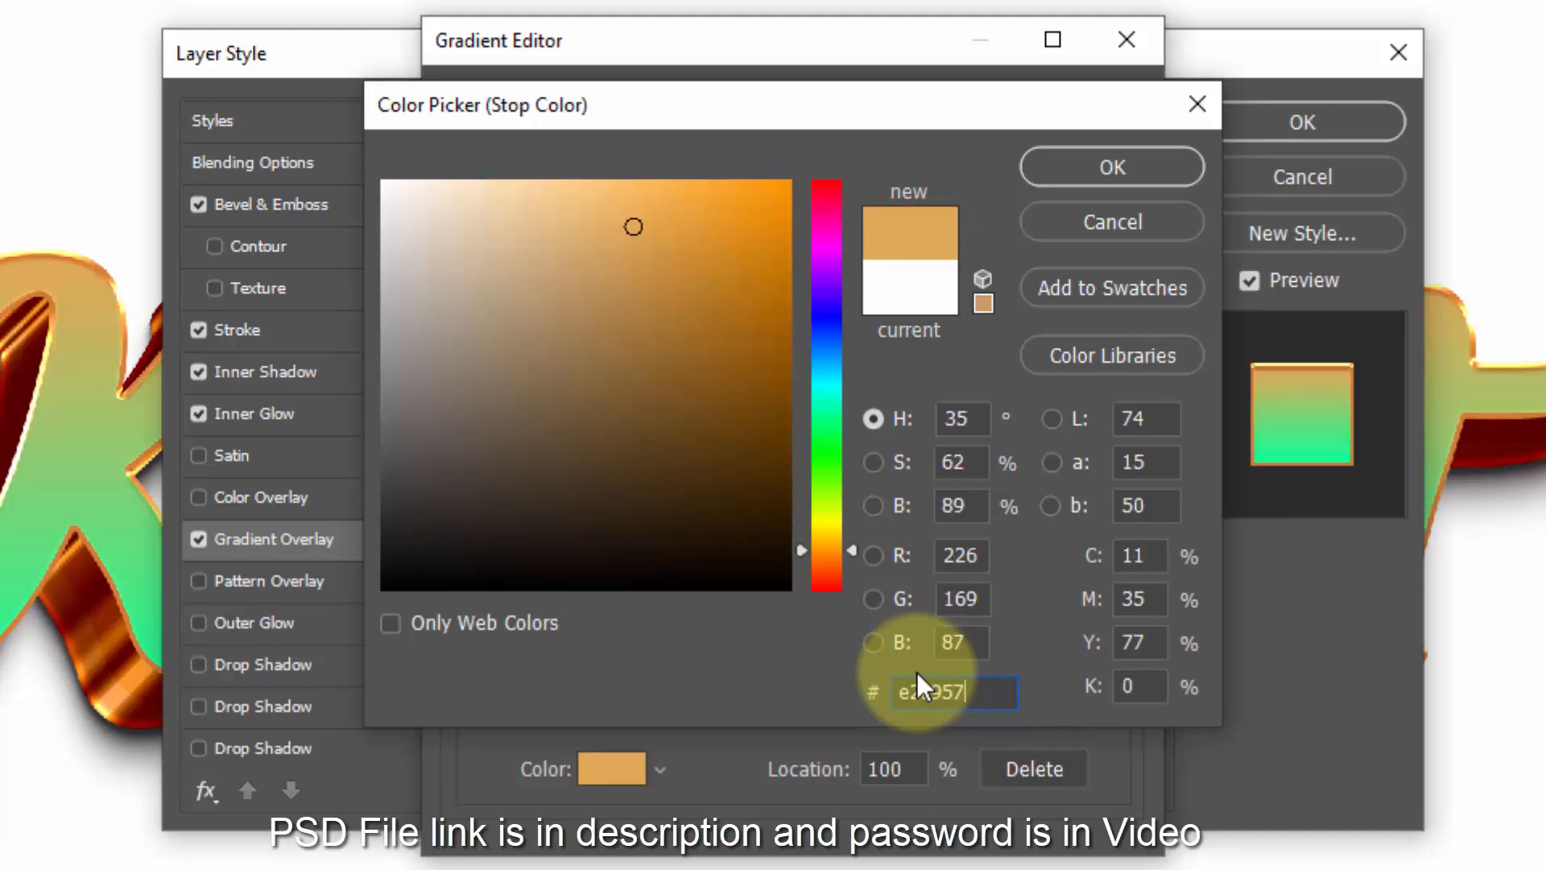
click(1110, 169)
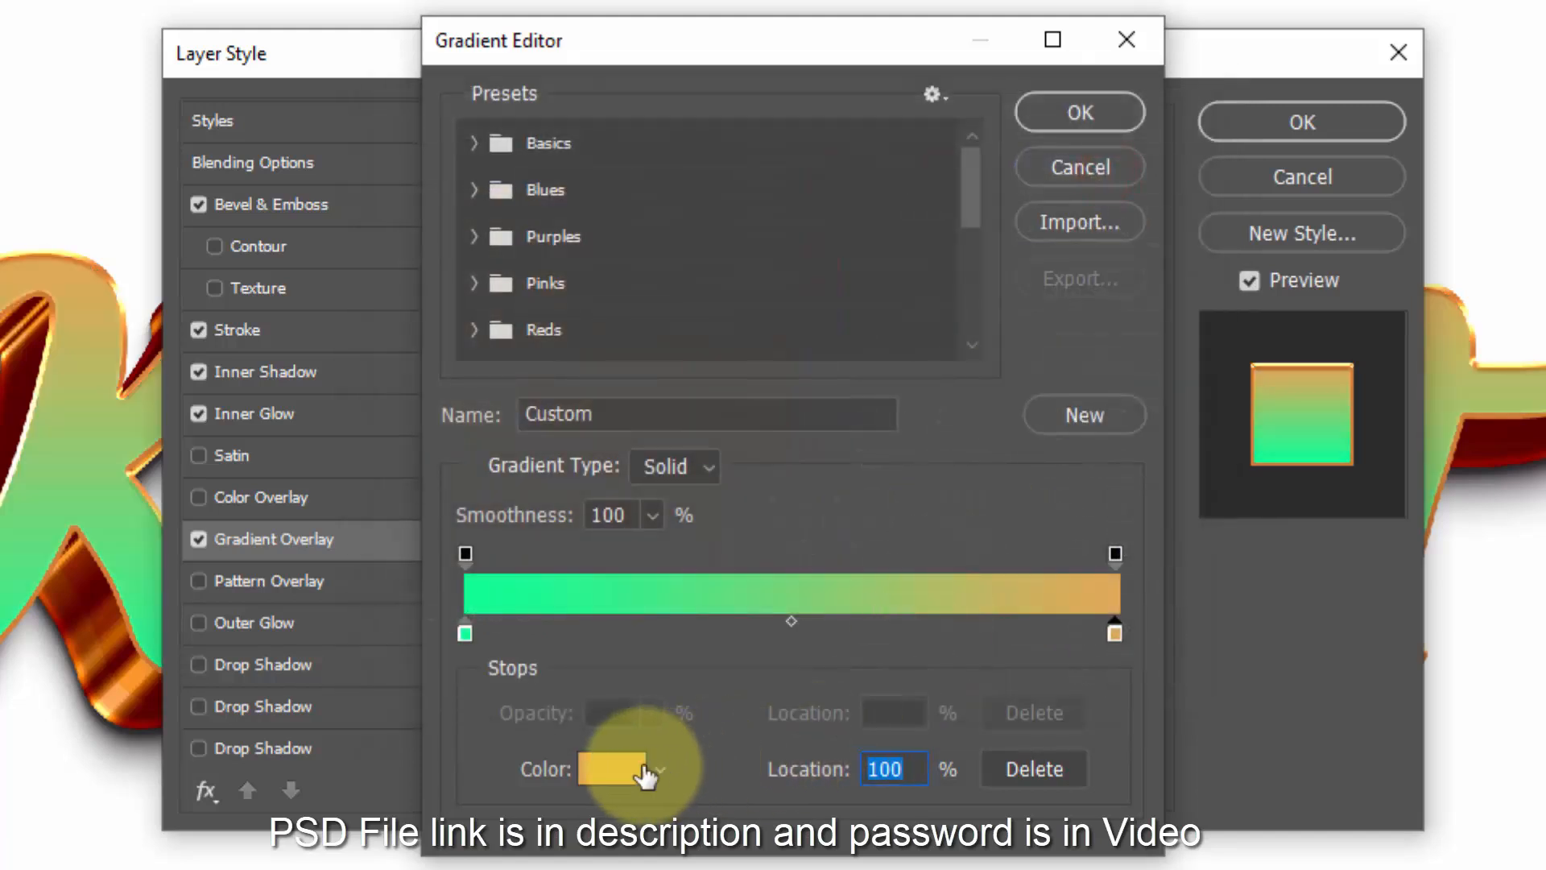
Step: Correct the gradient's starting colour stop to feee96 and accept the edited gradient
click(466, 633)
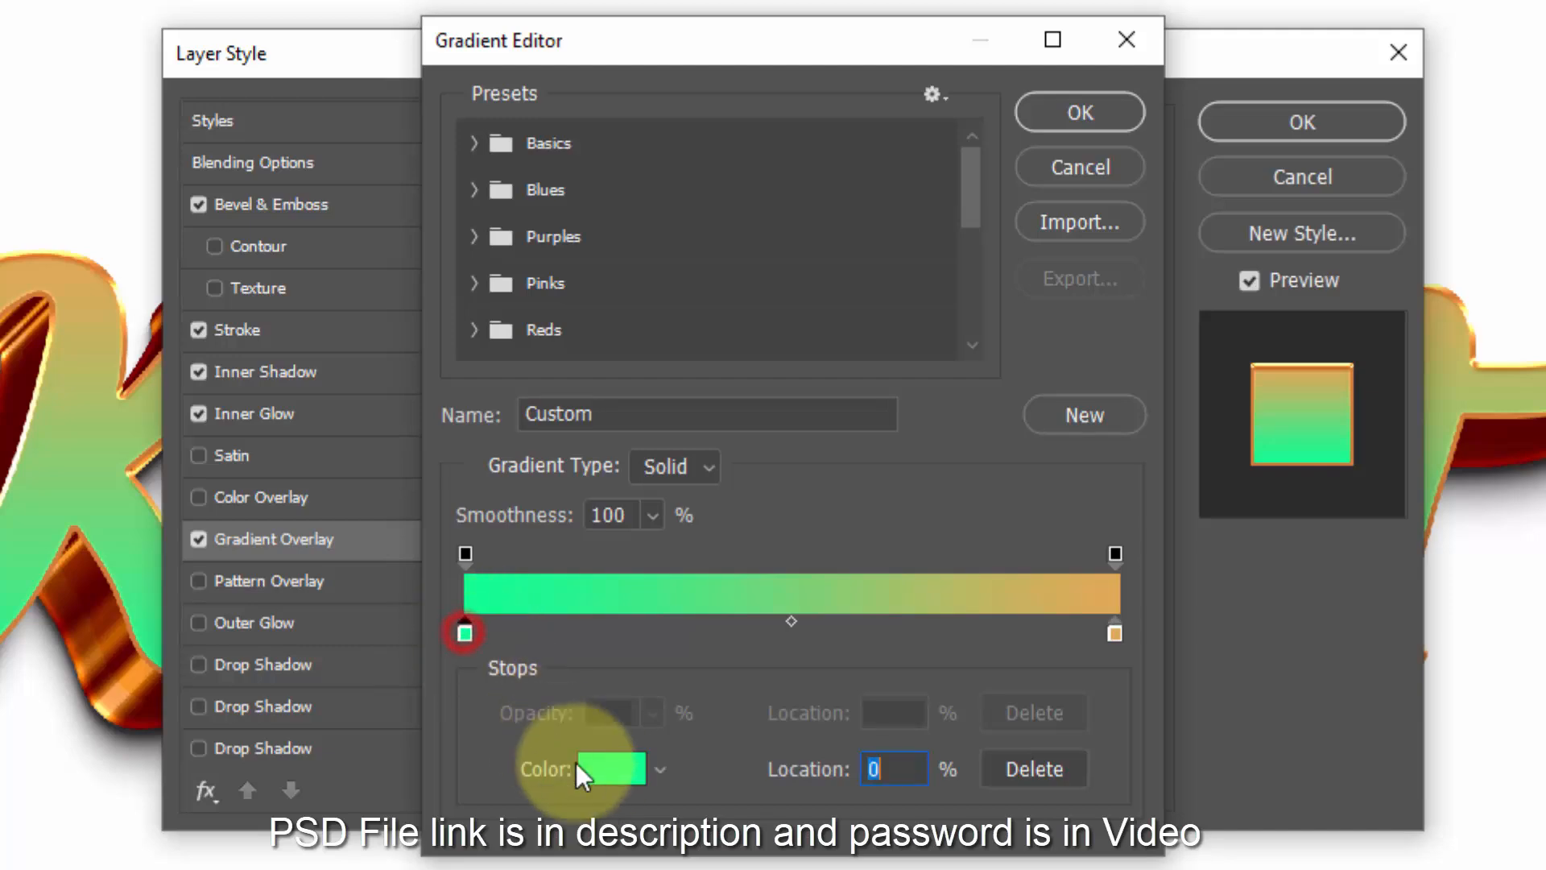
click(626, 775)
click(909, 694)
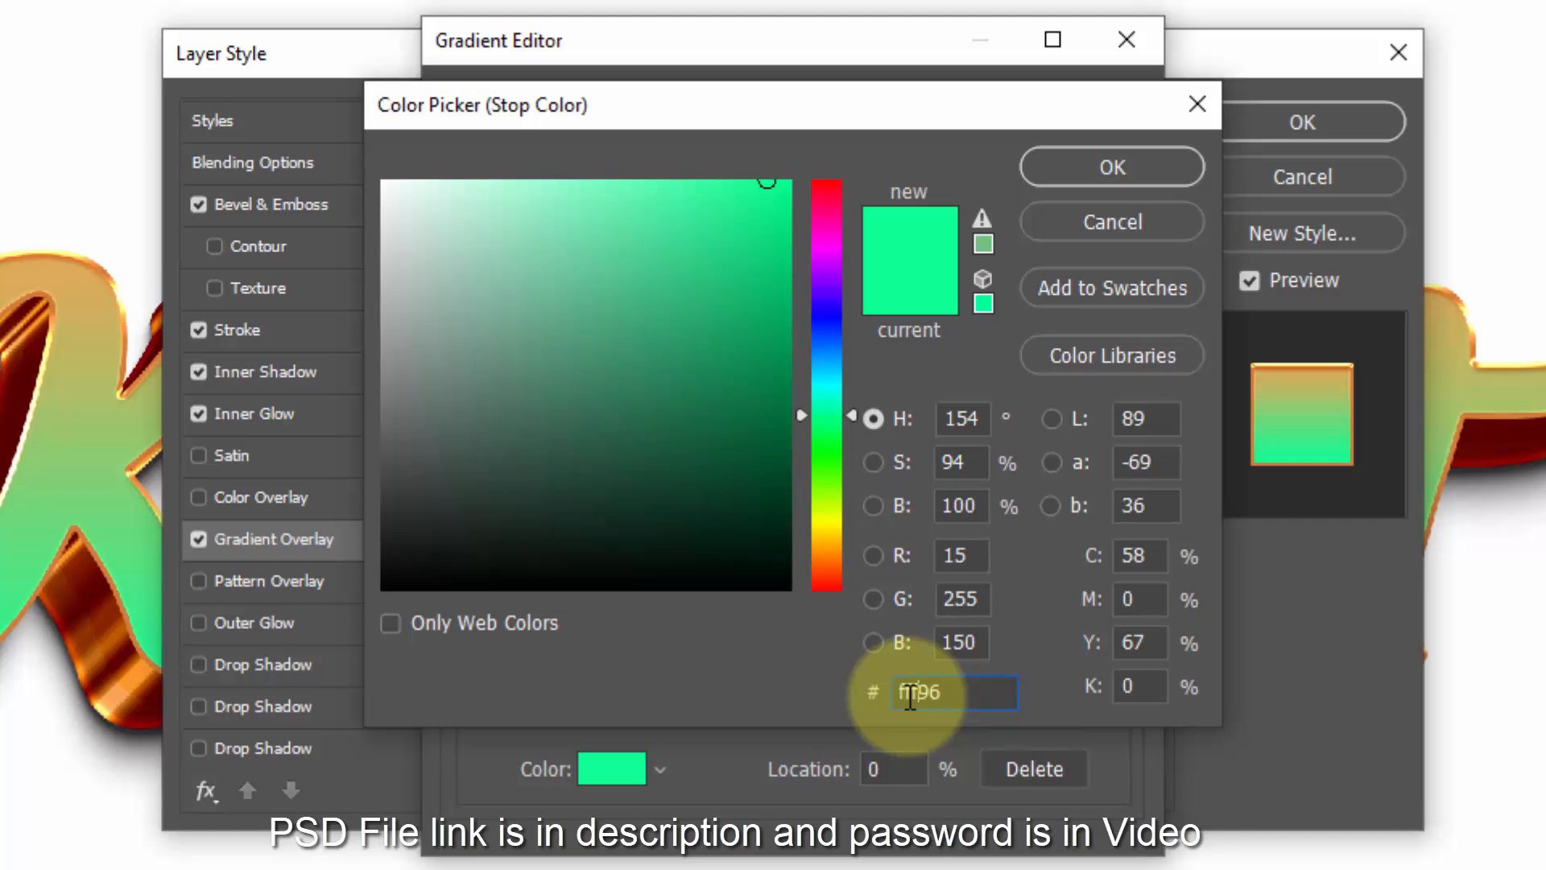
key(Delete)
text(ee)
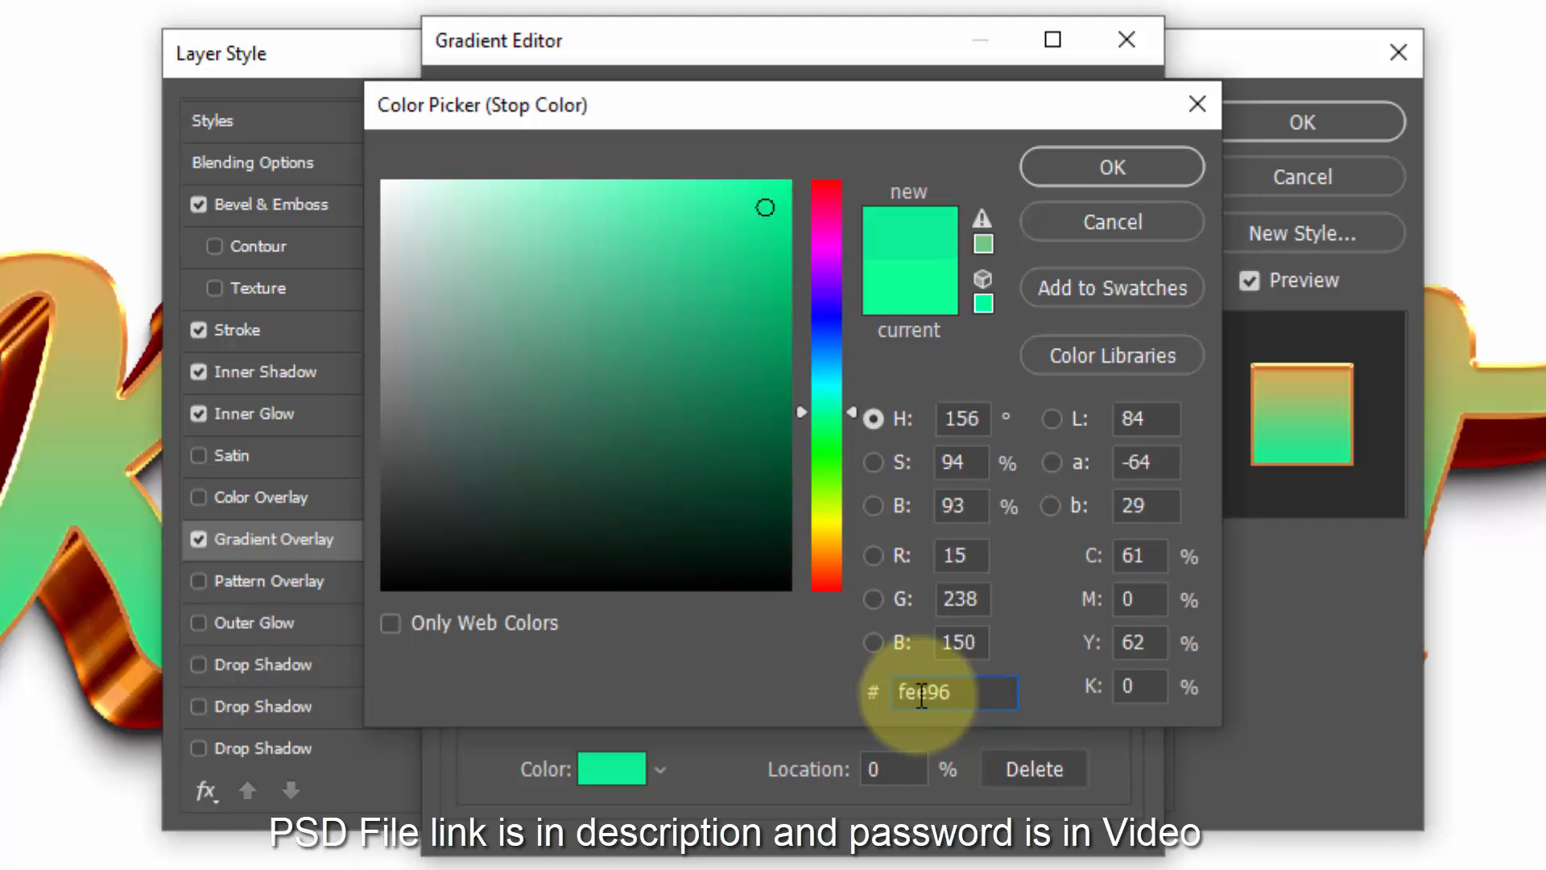
text(e)
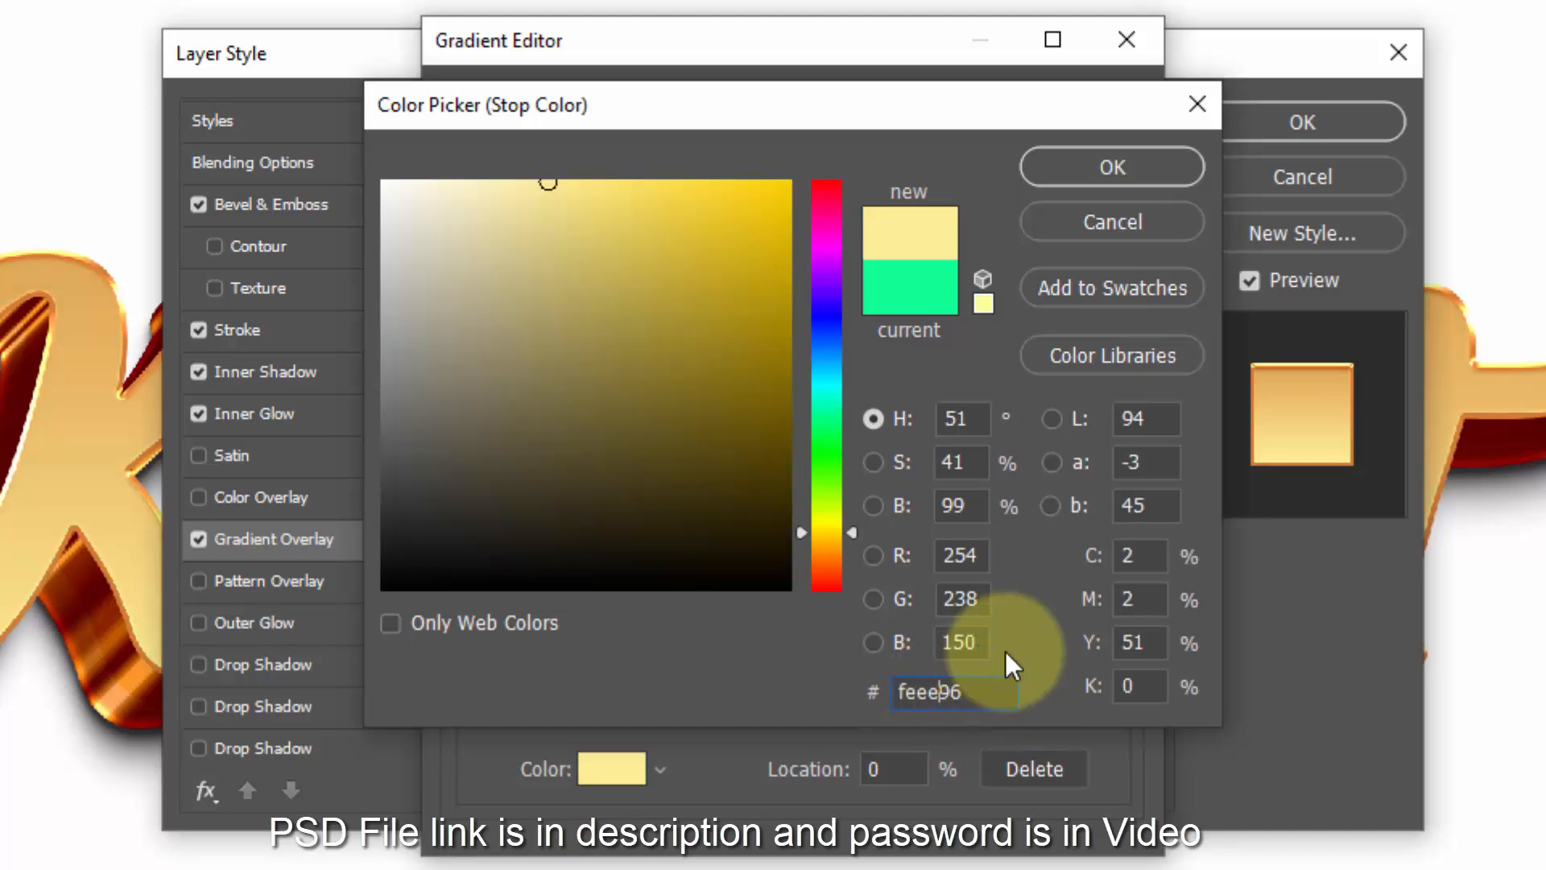
click(1109, 175)
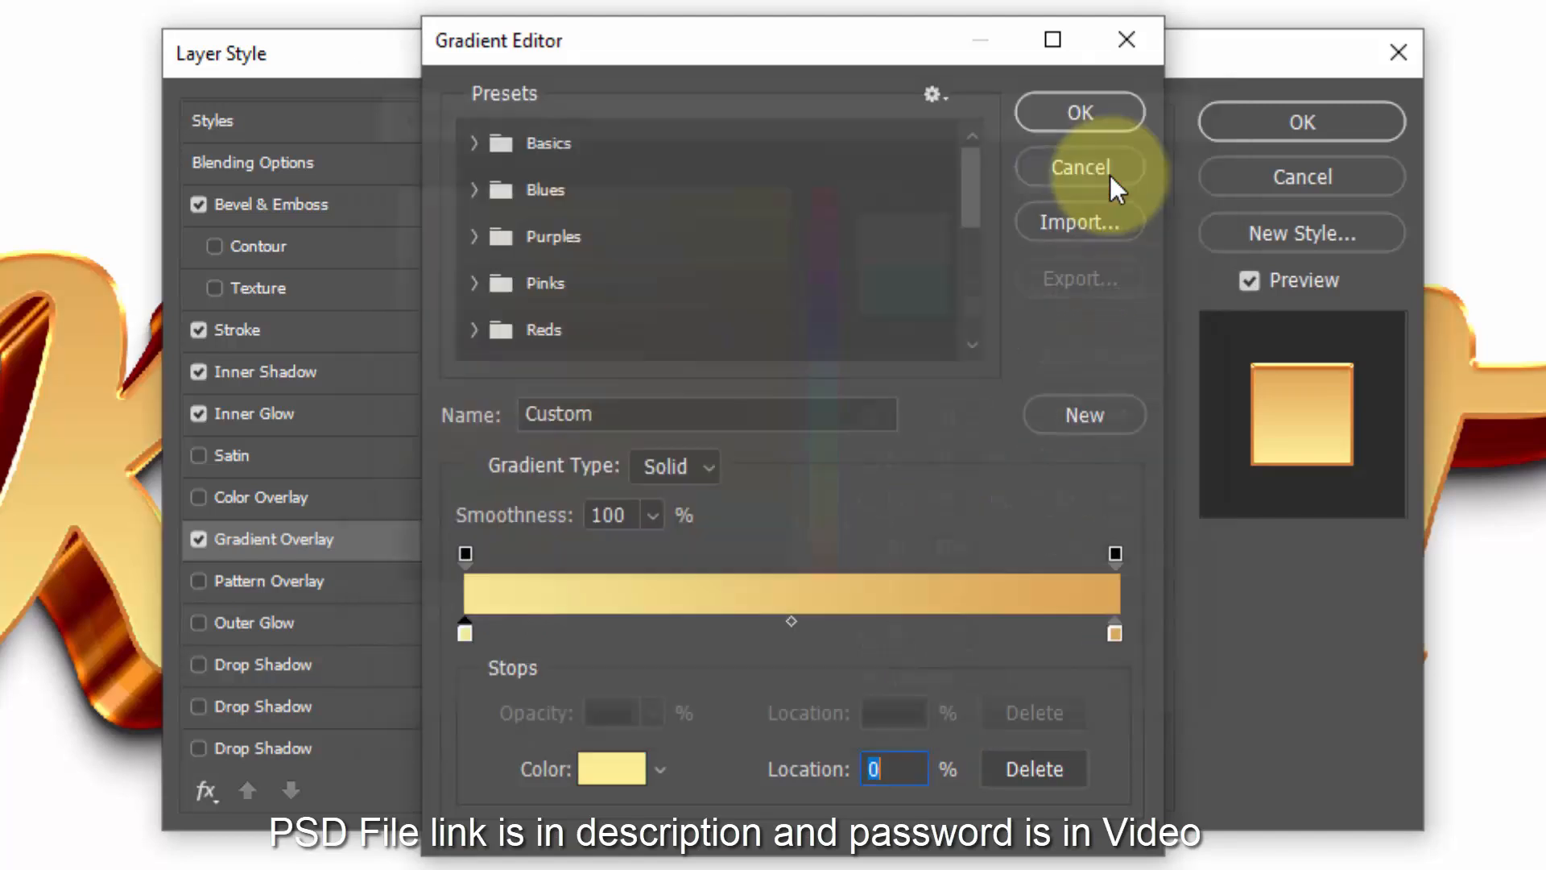
click(1079, 112)
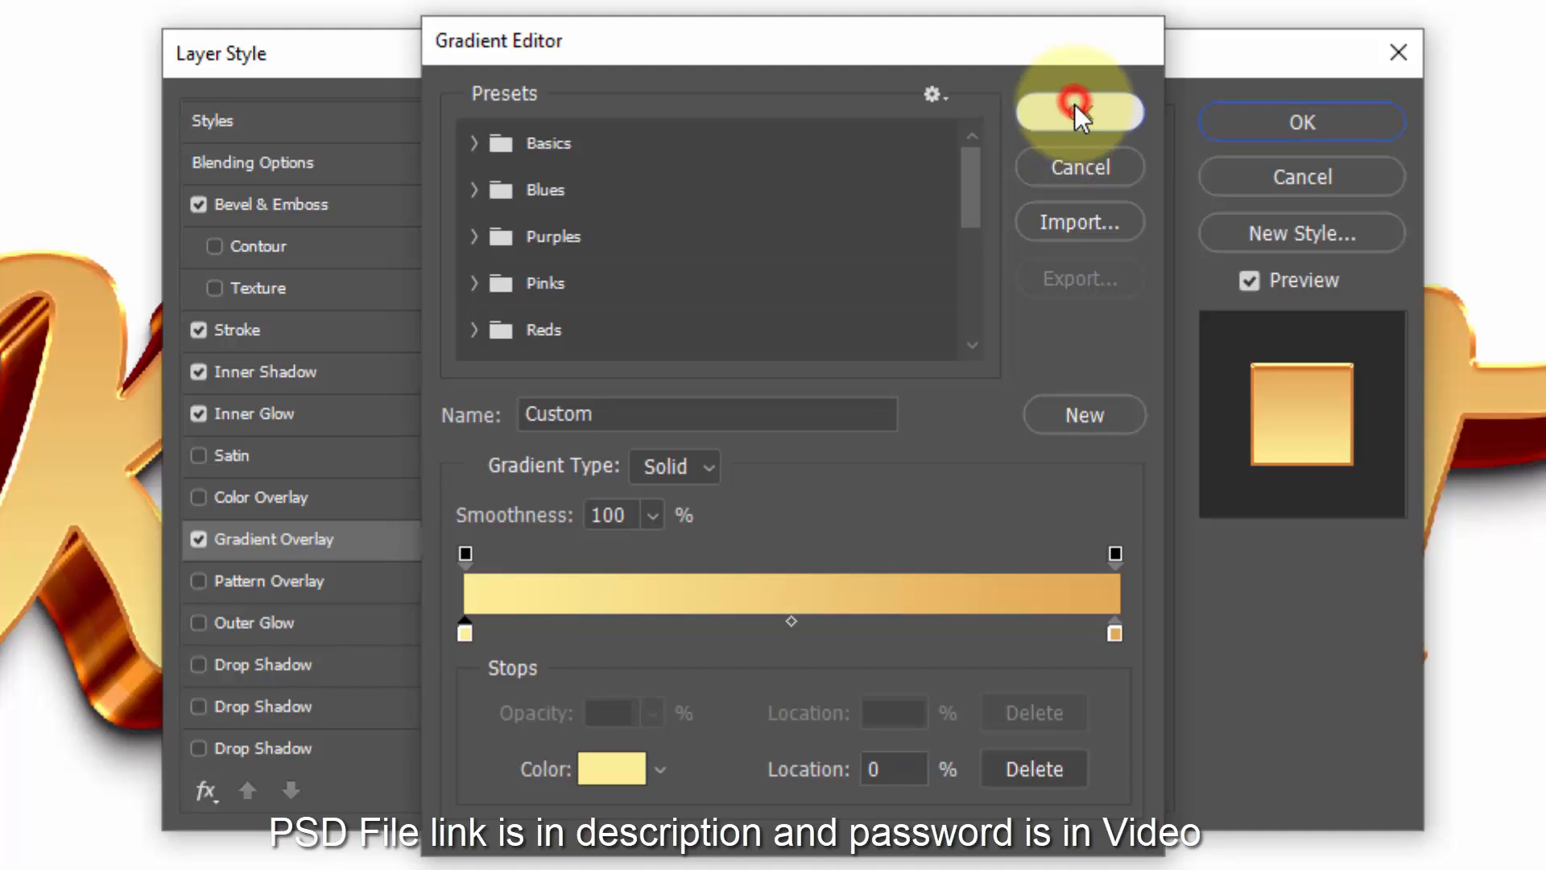
Step: Set the Surface layer's gradient overlay scale to 89% and apply the layer style
click(819, 343)
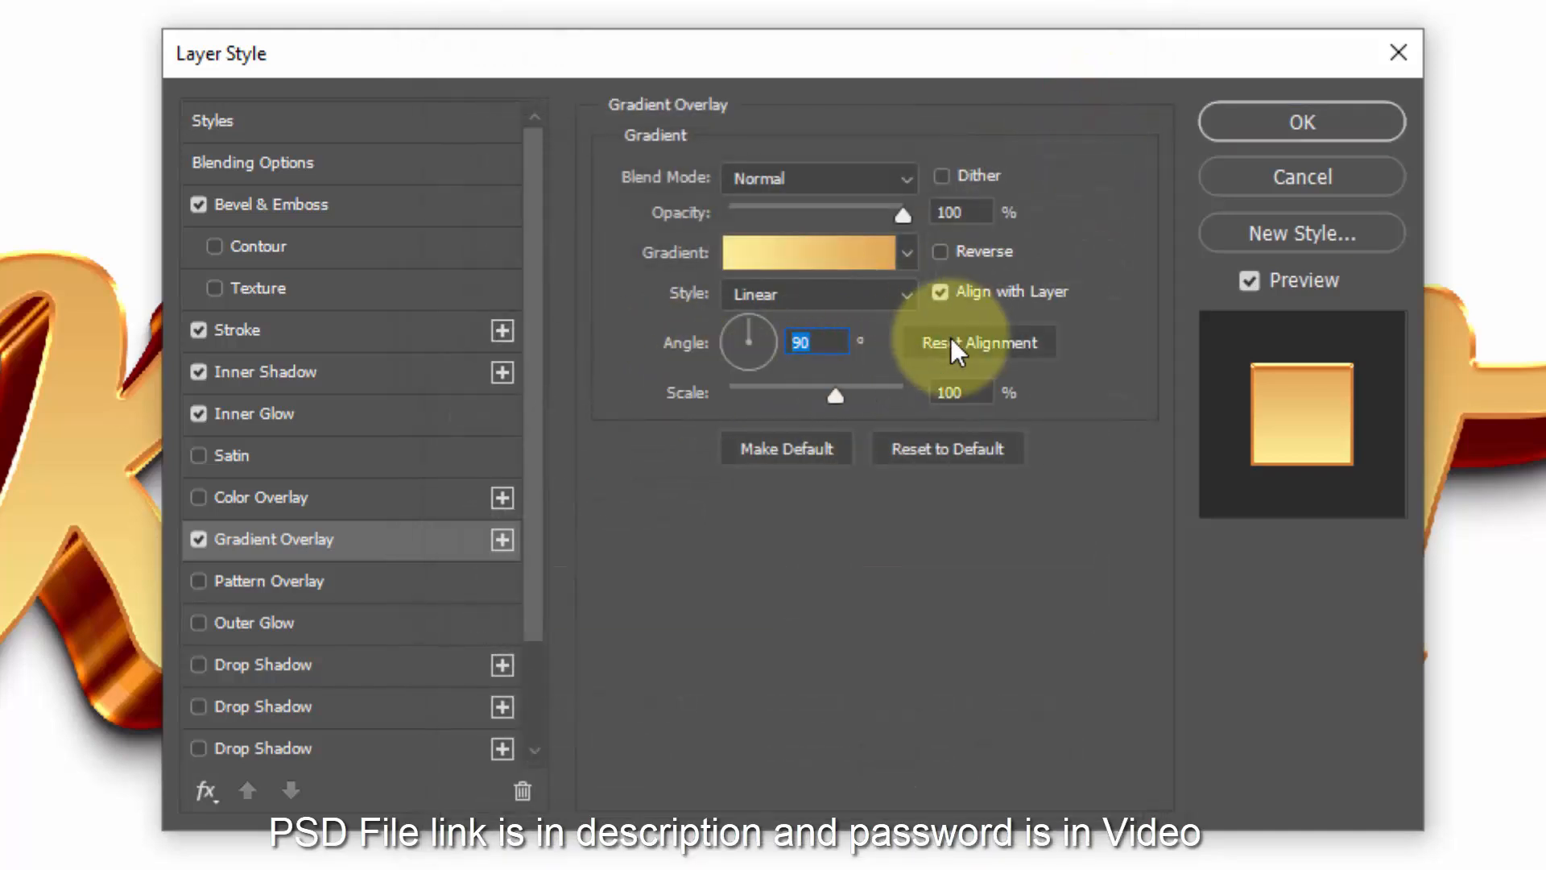
click(979, 393)
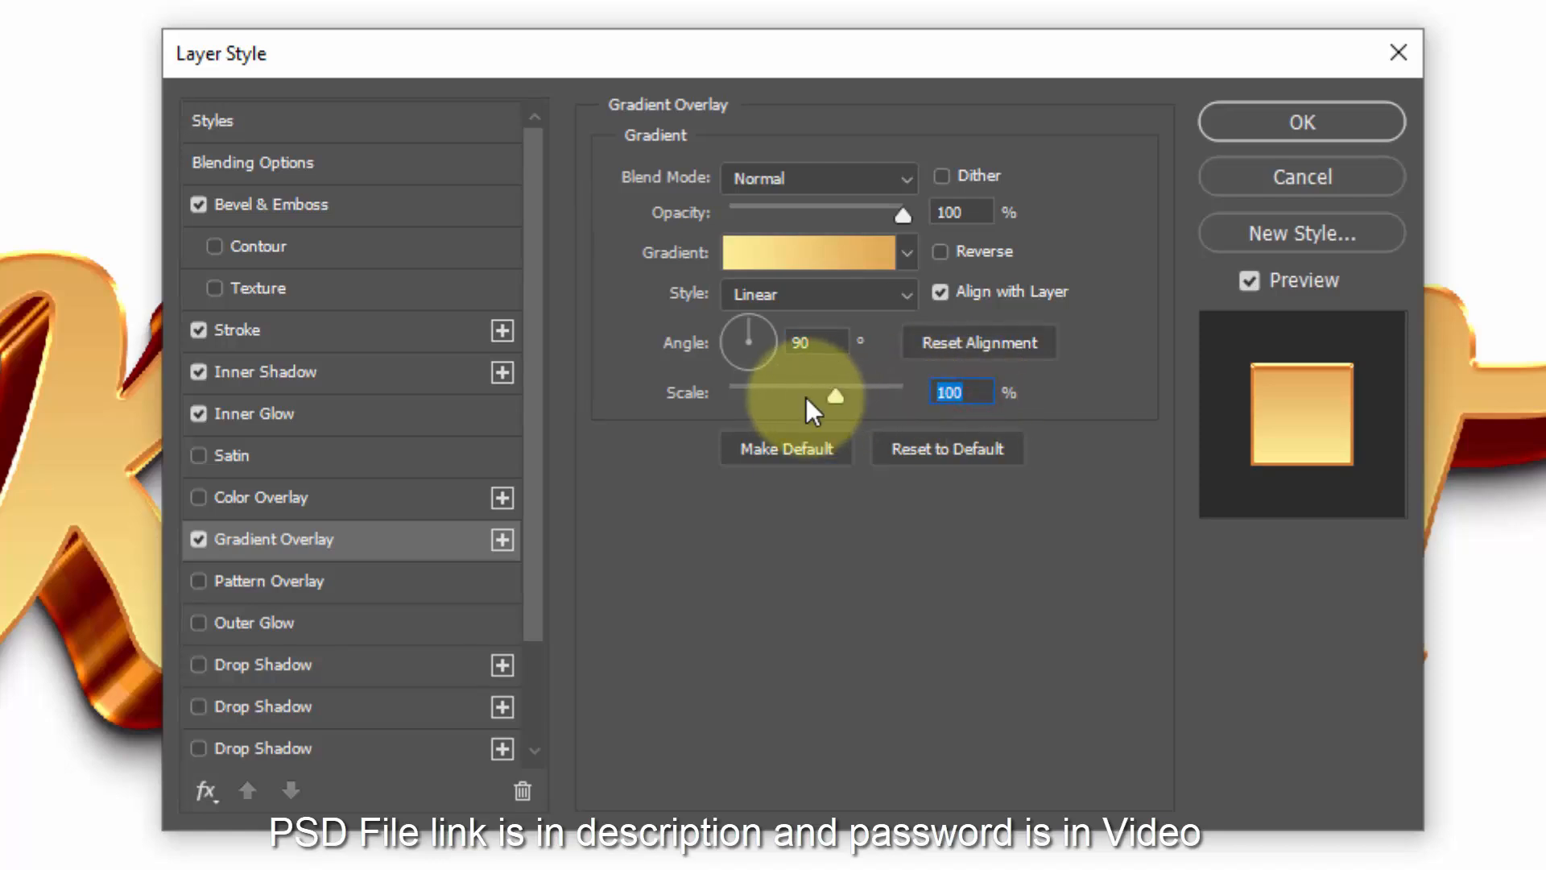
text(15)
text(0)
click(853, 393)
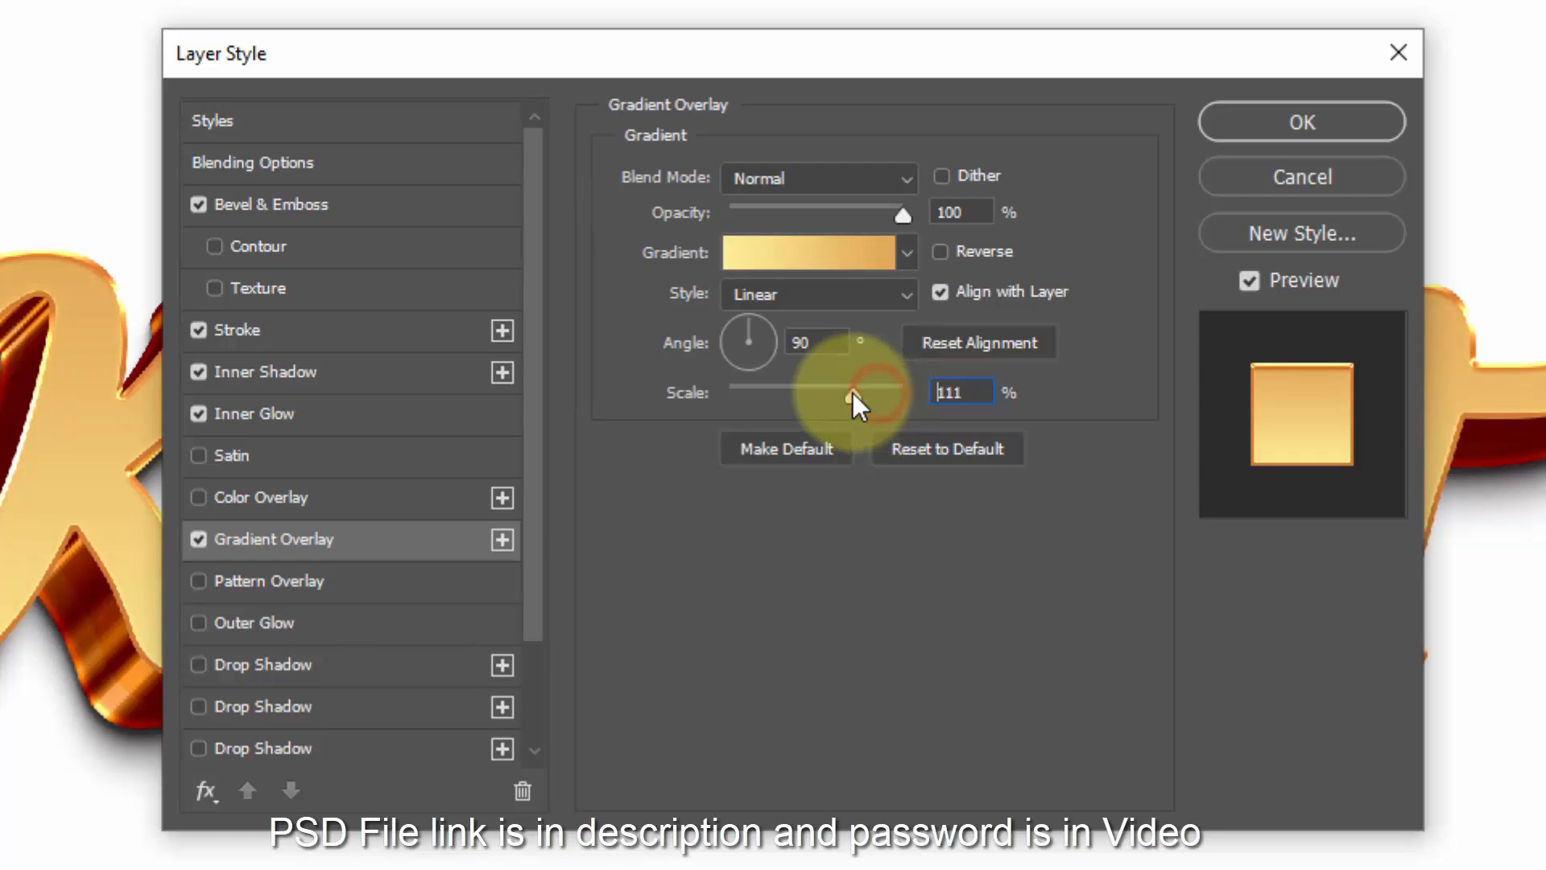
mouse_move(823, 401)
mouse_down()
mouse_move(771, 403)
mouse_move(822, 399)
mouse_up()
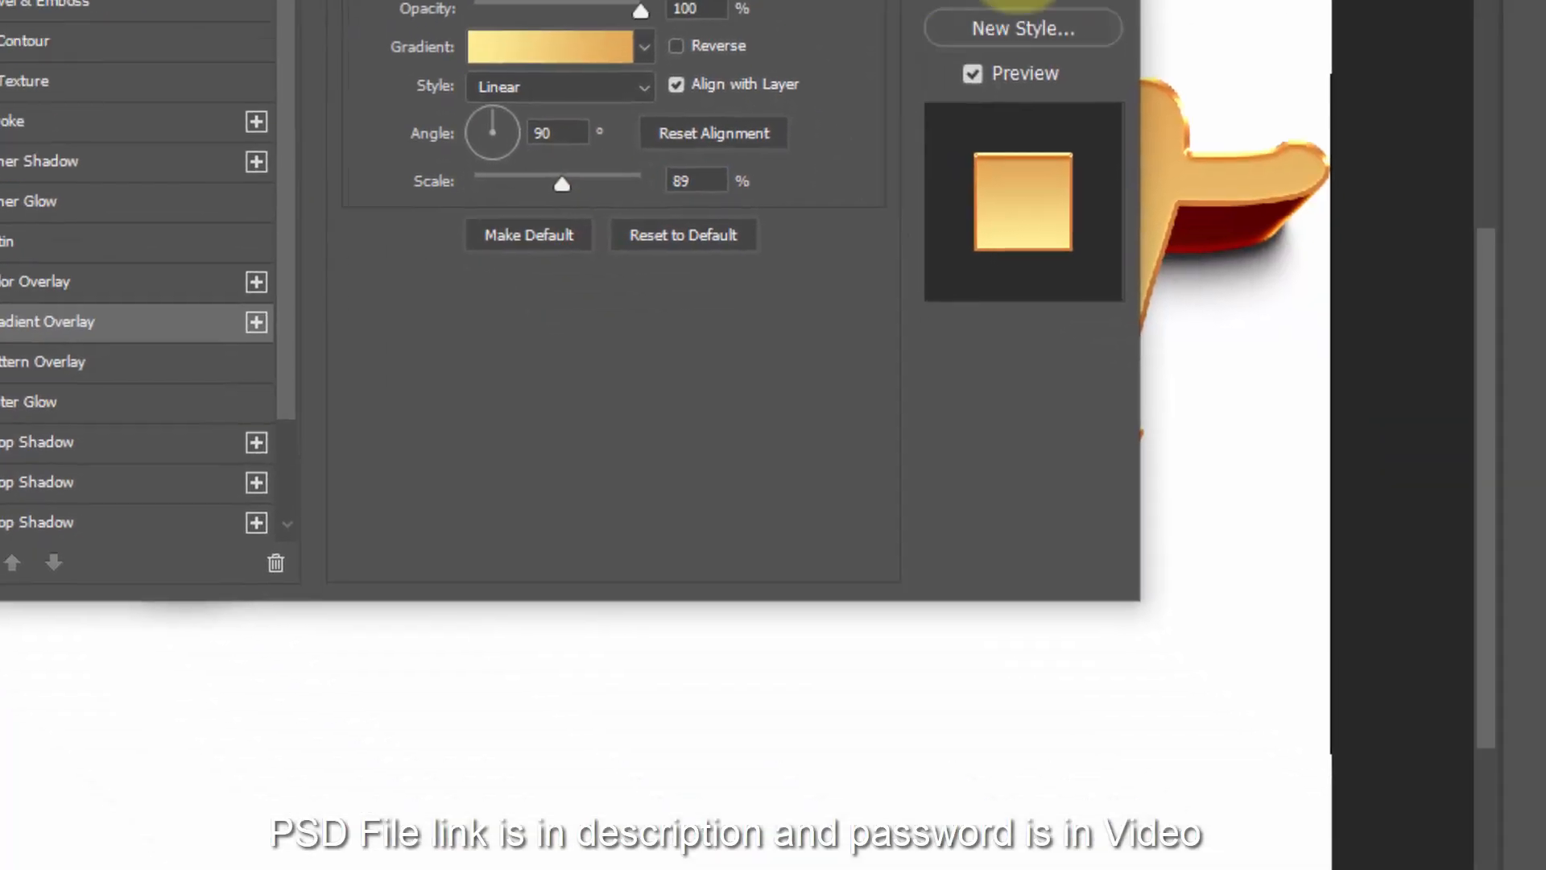
click(1293, 116)
Step: Duplicate the Surface layer and rename the copy "Change your text from here"
click(1544, 234)
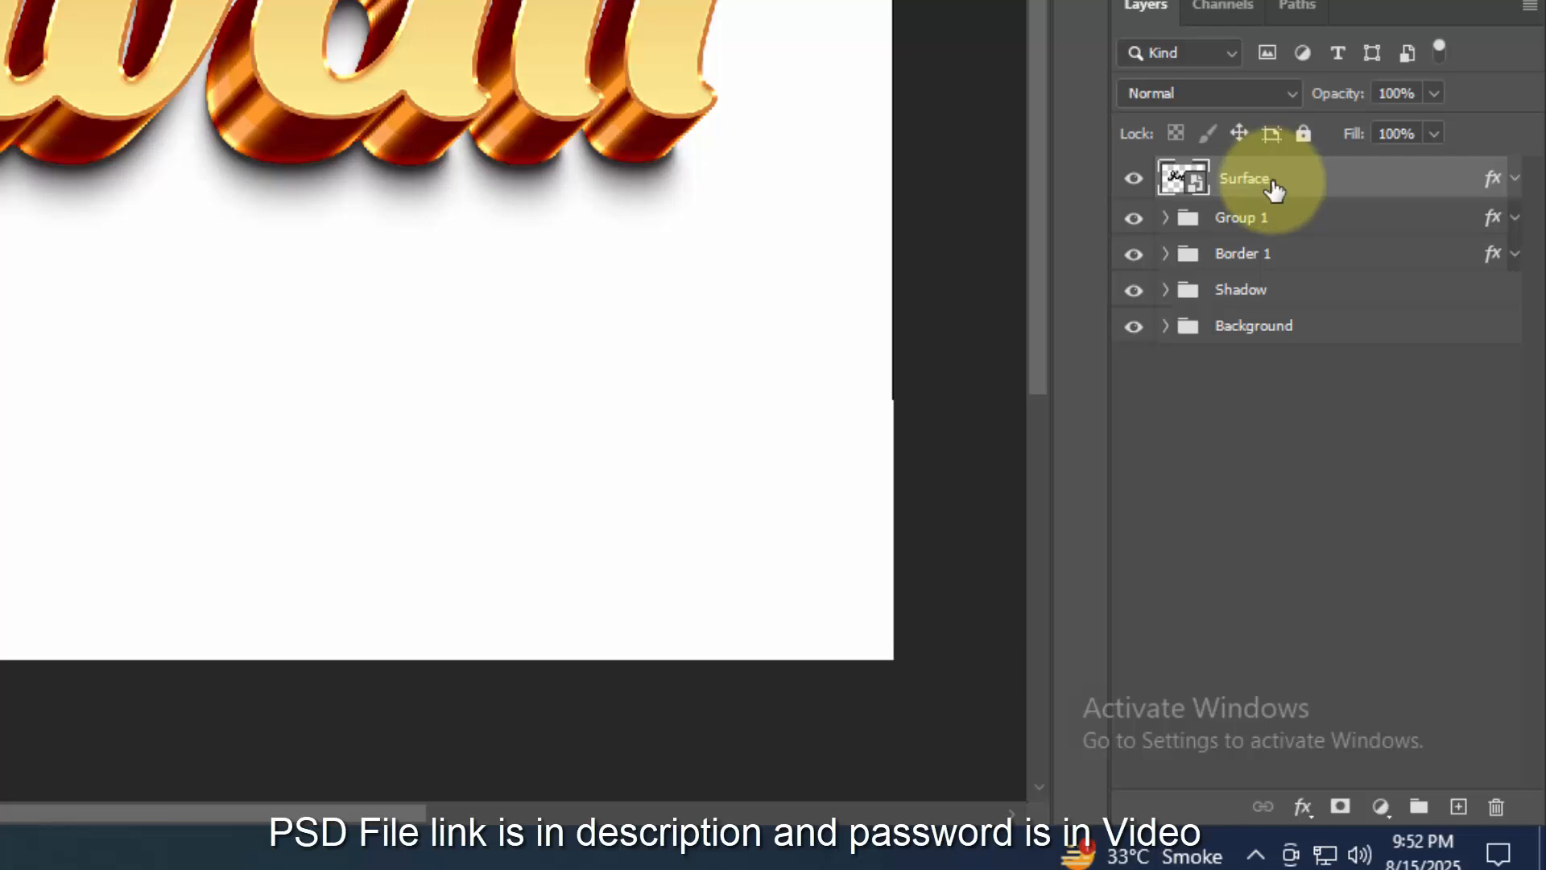
key(ctrl+j)
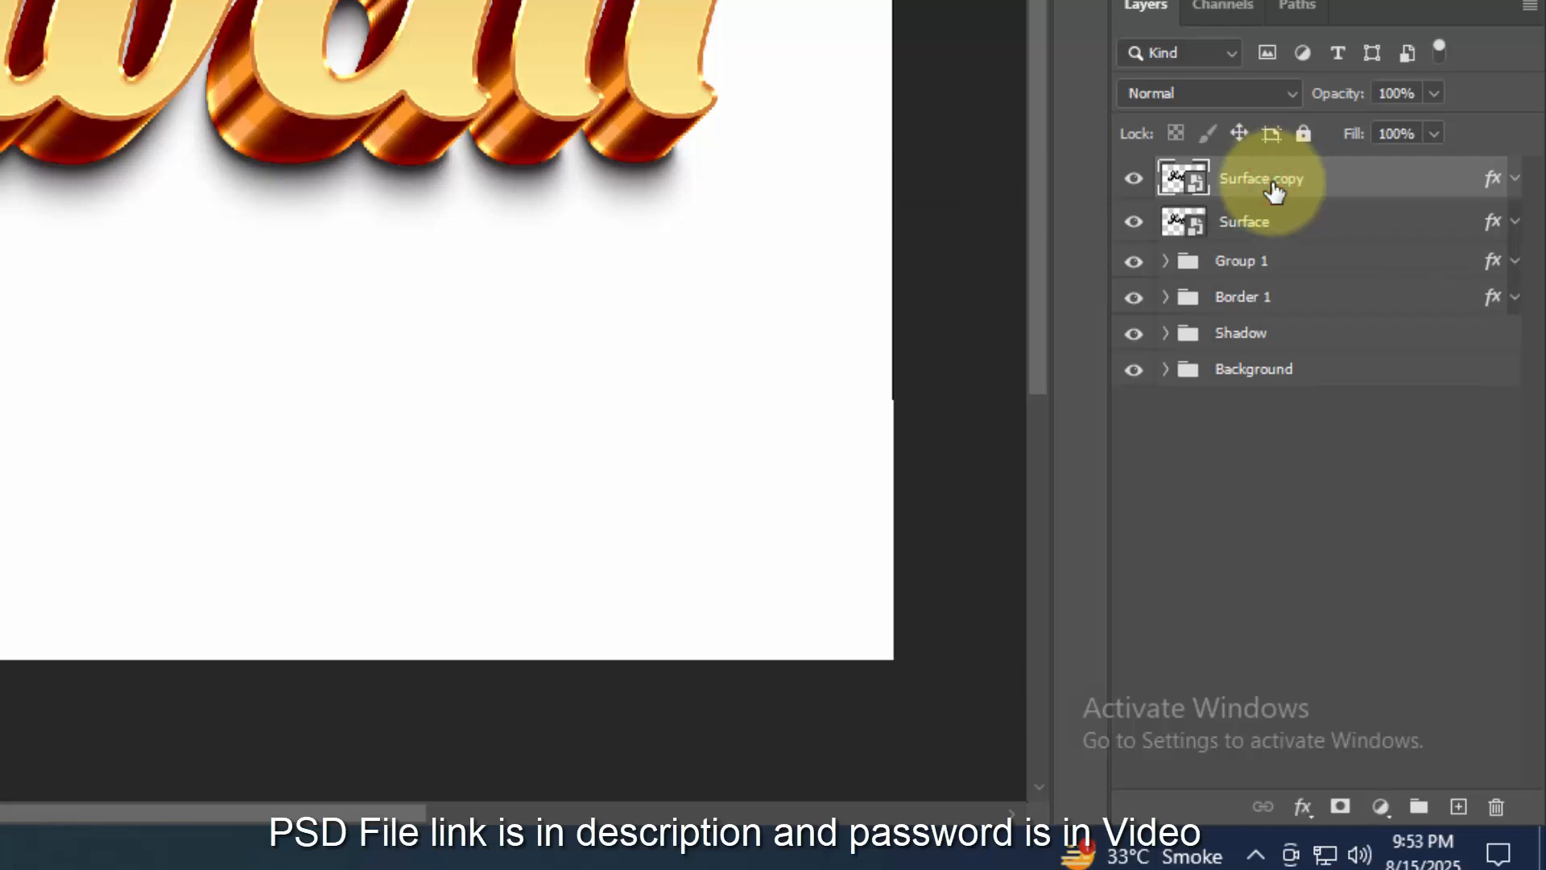
double_click(1274, 182)
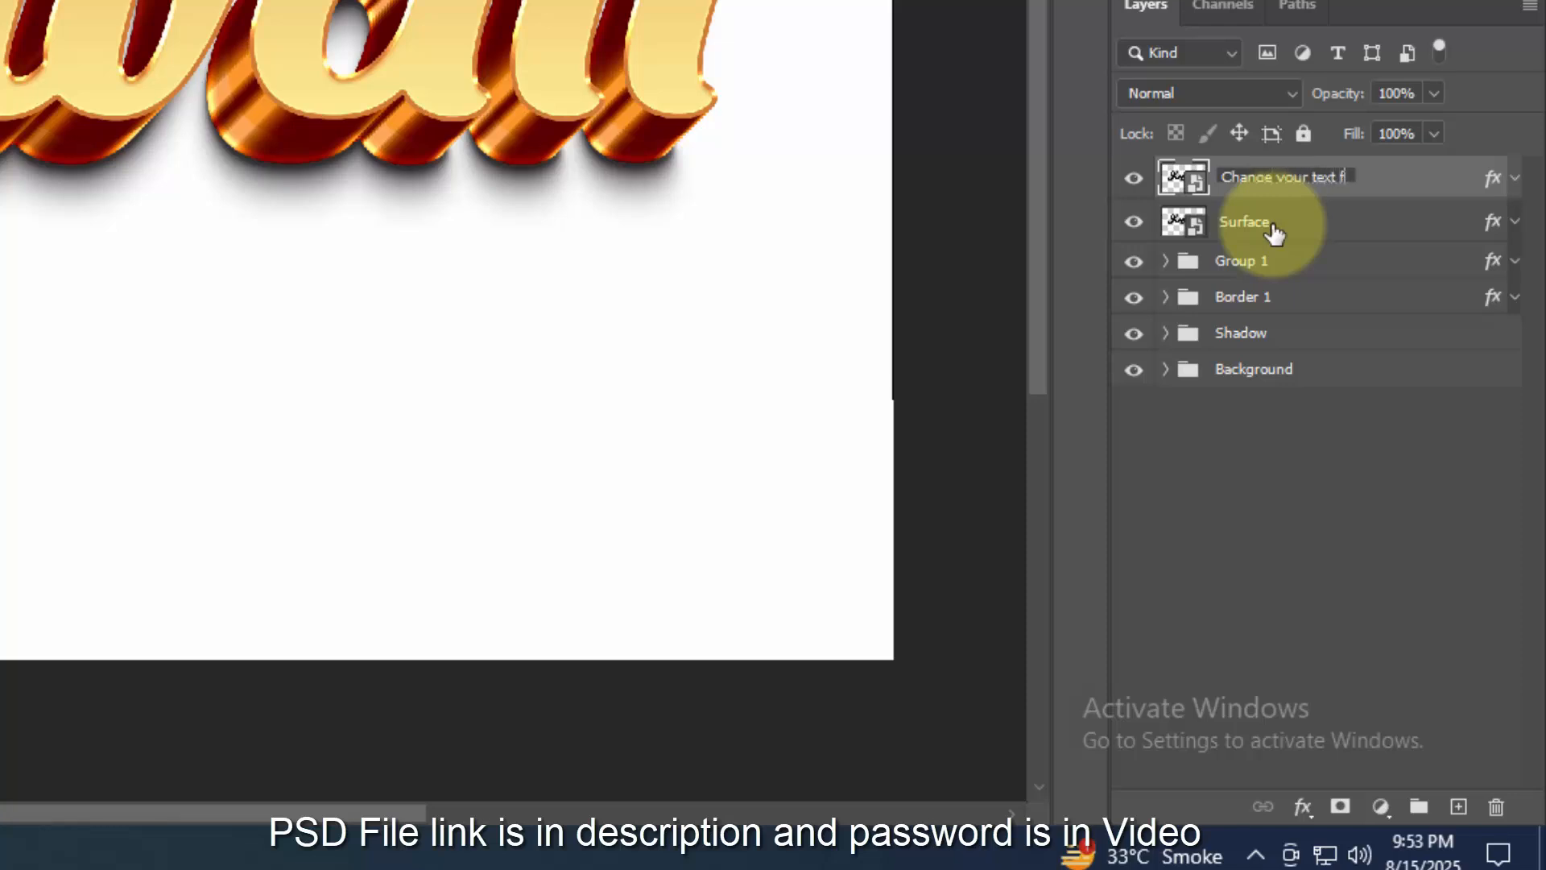
text(ere)
key(Return)
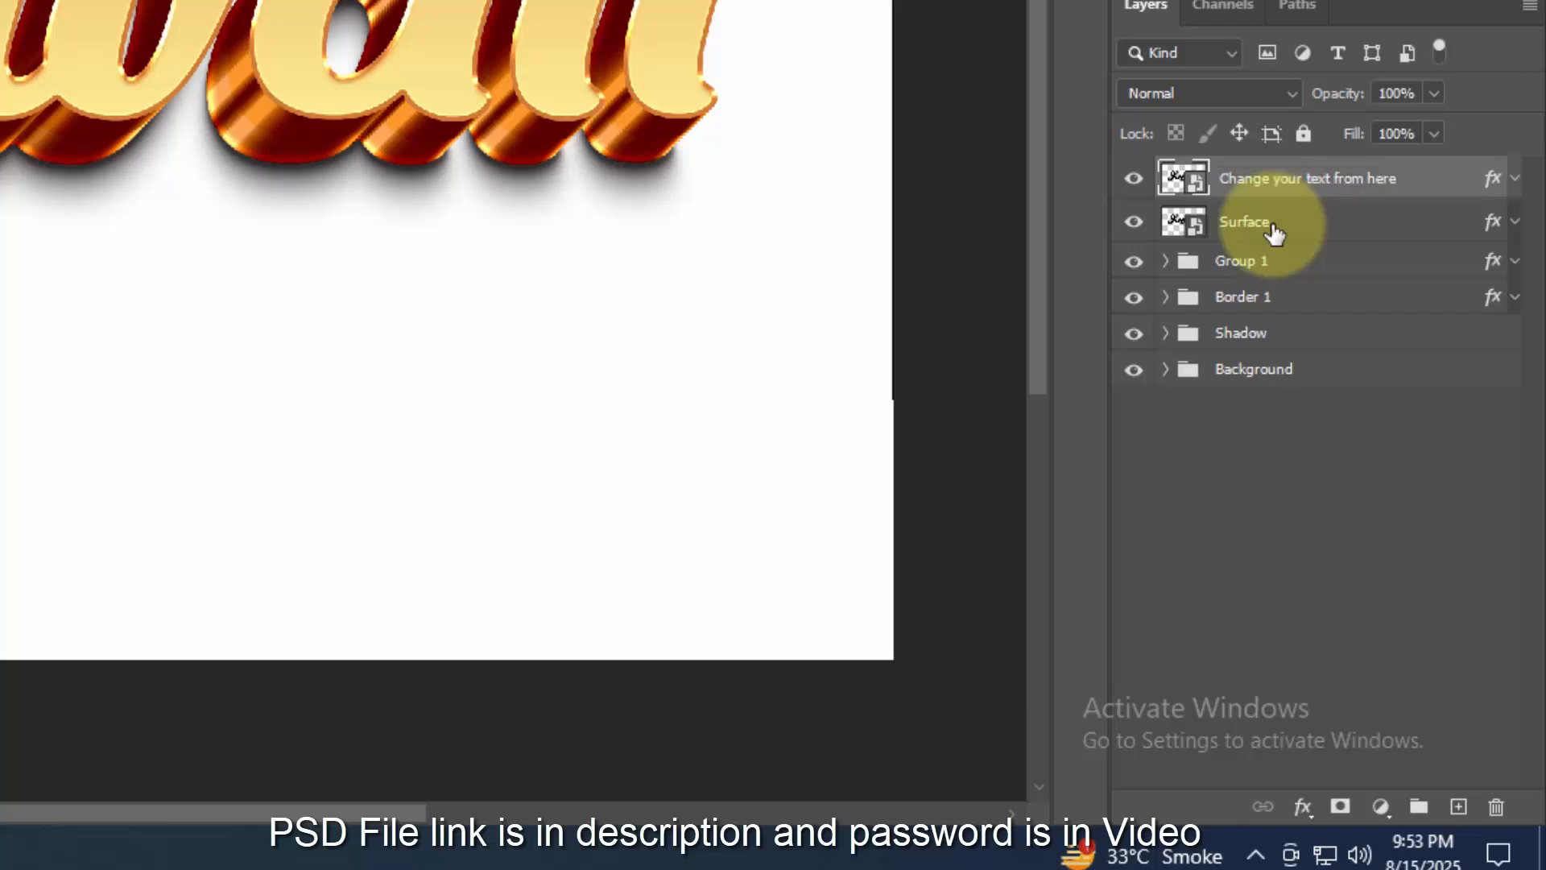
Step: Clear the layer style of the "Change your text from here" layer and hide that layer
right_click(1434, 179)
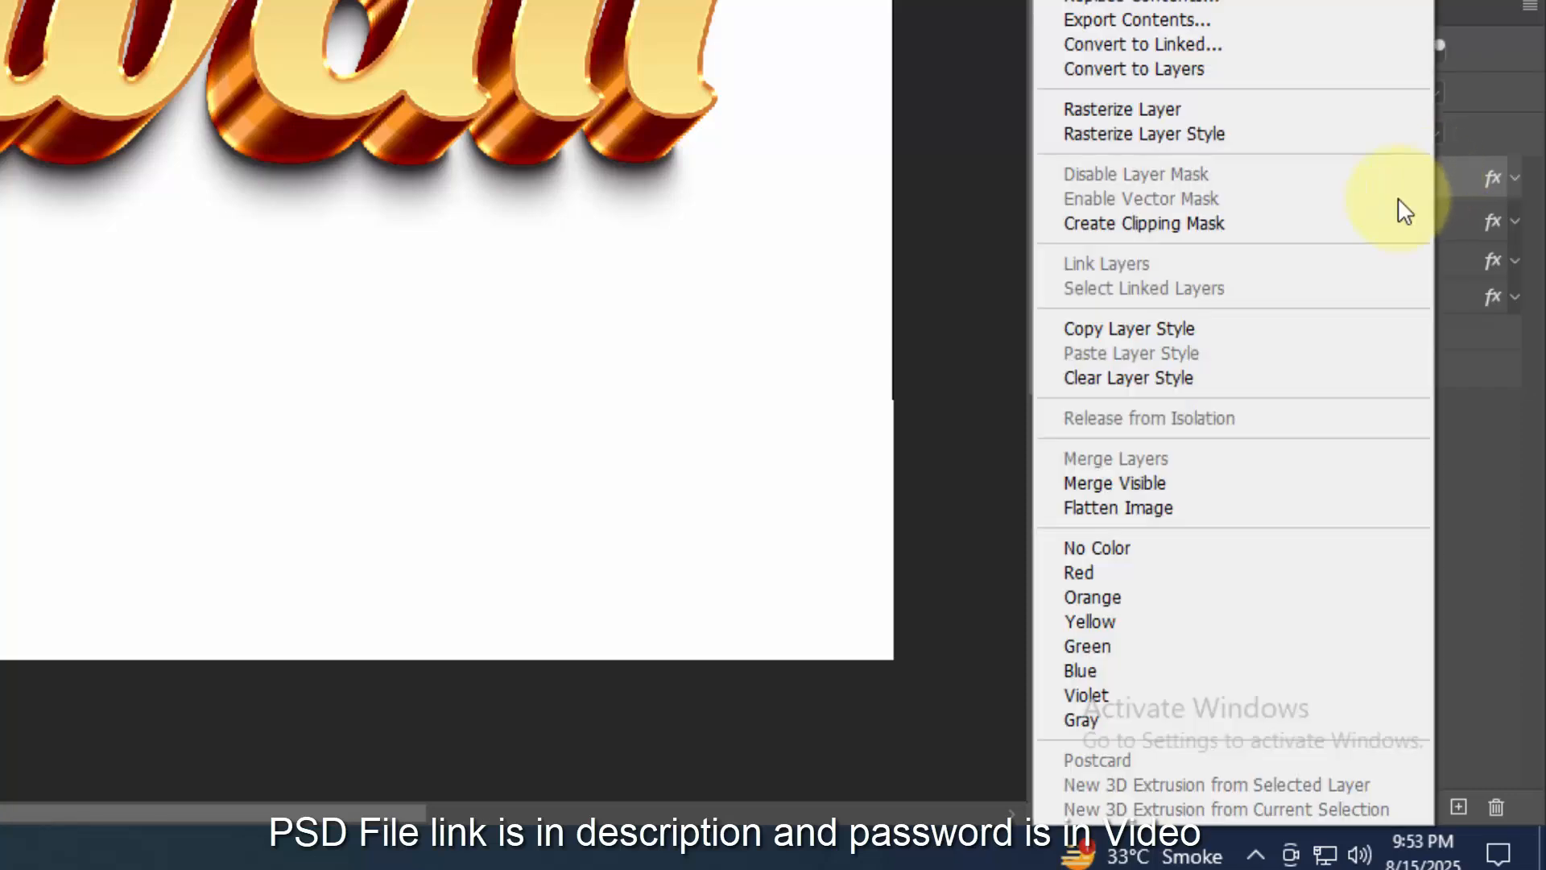
click(1236, 378)
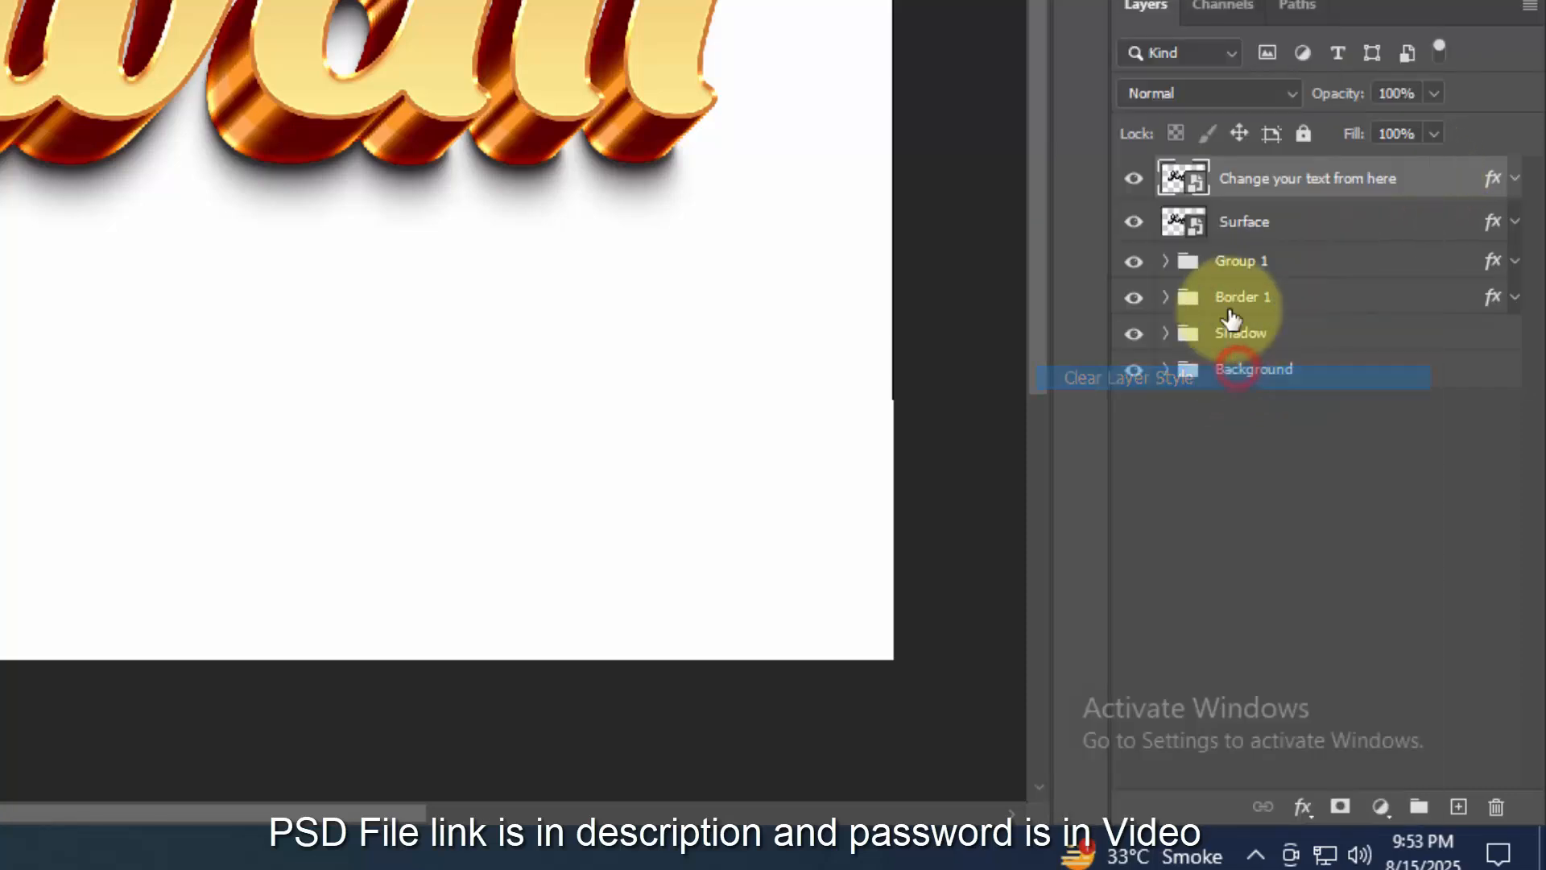
click(1133, 183)
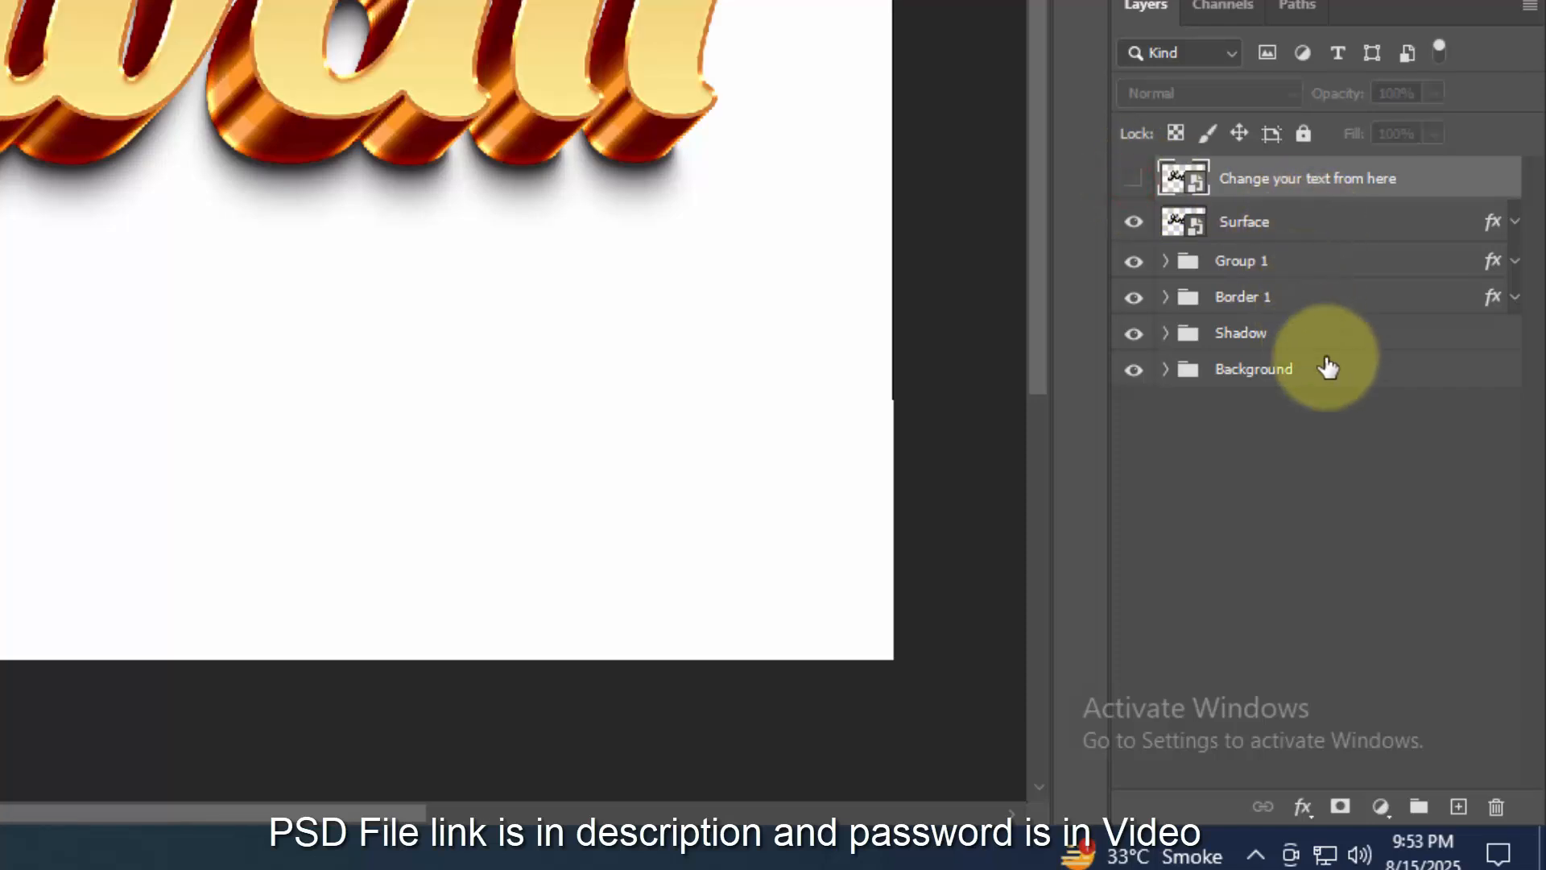
Step: Add a Hue/Saturation adjustment layer above all layers and shift its hue to -47
click(1378, 805)
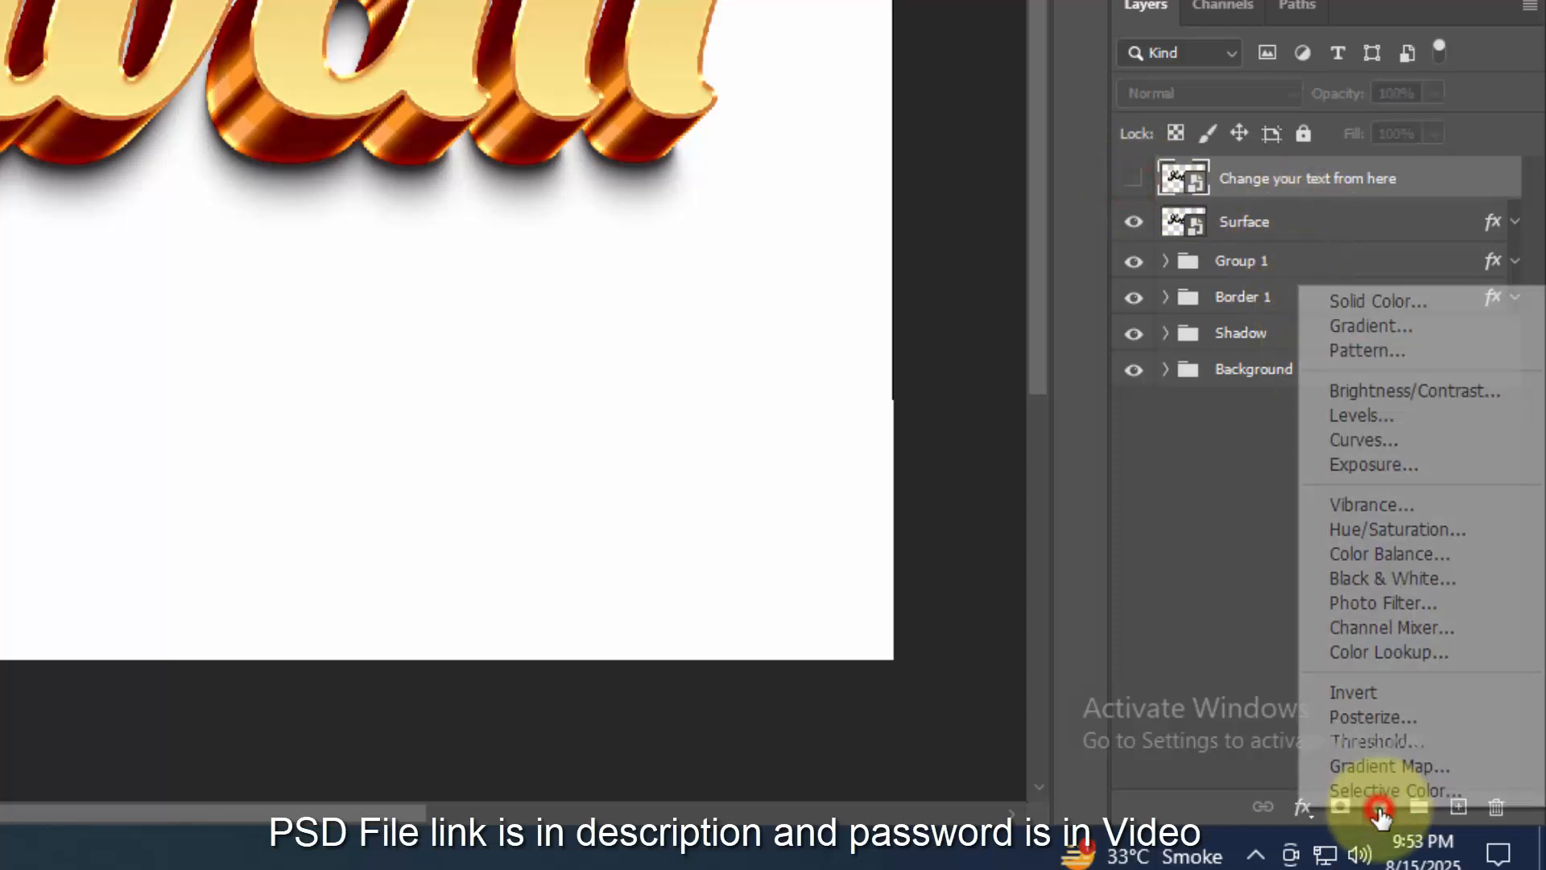
click(1434, 529)
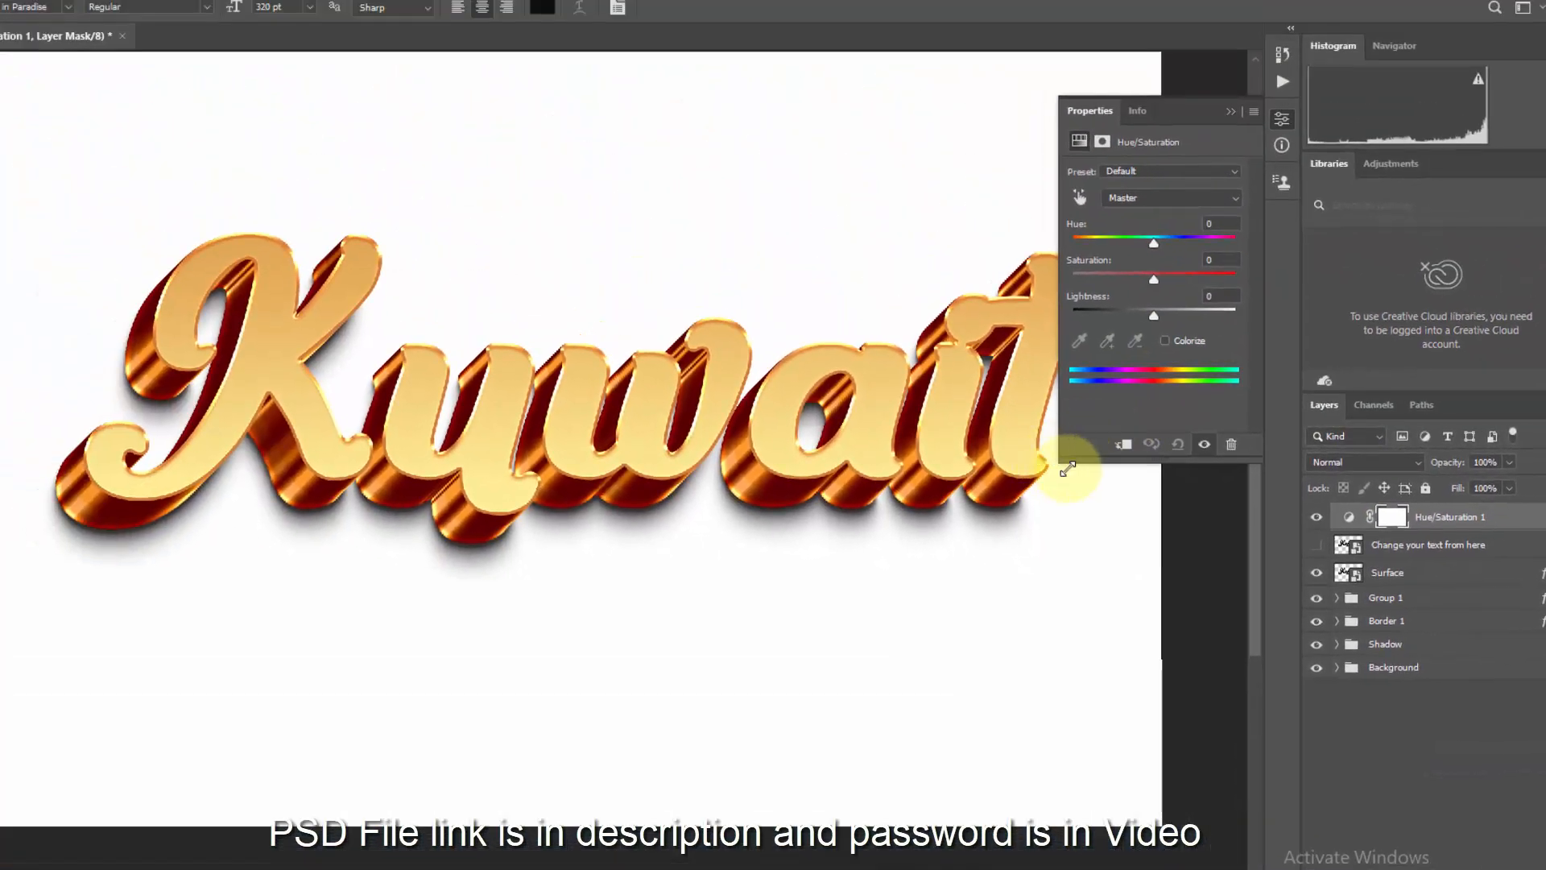
drag(1058, 470, 1022, 485)
drag(1132, 242, 1098, 252)
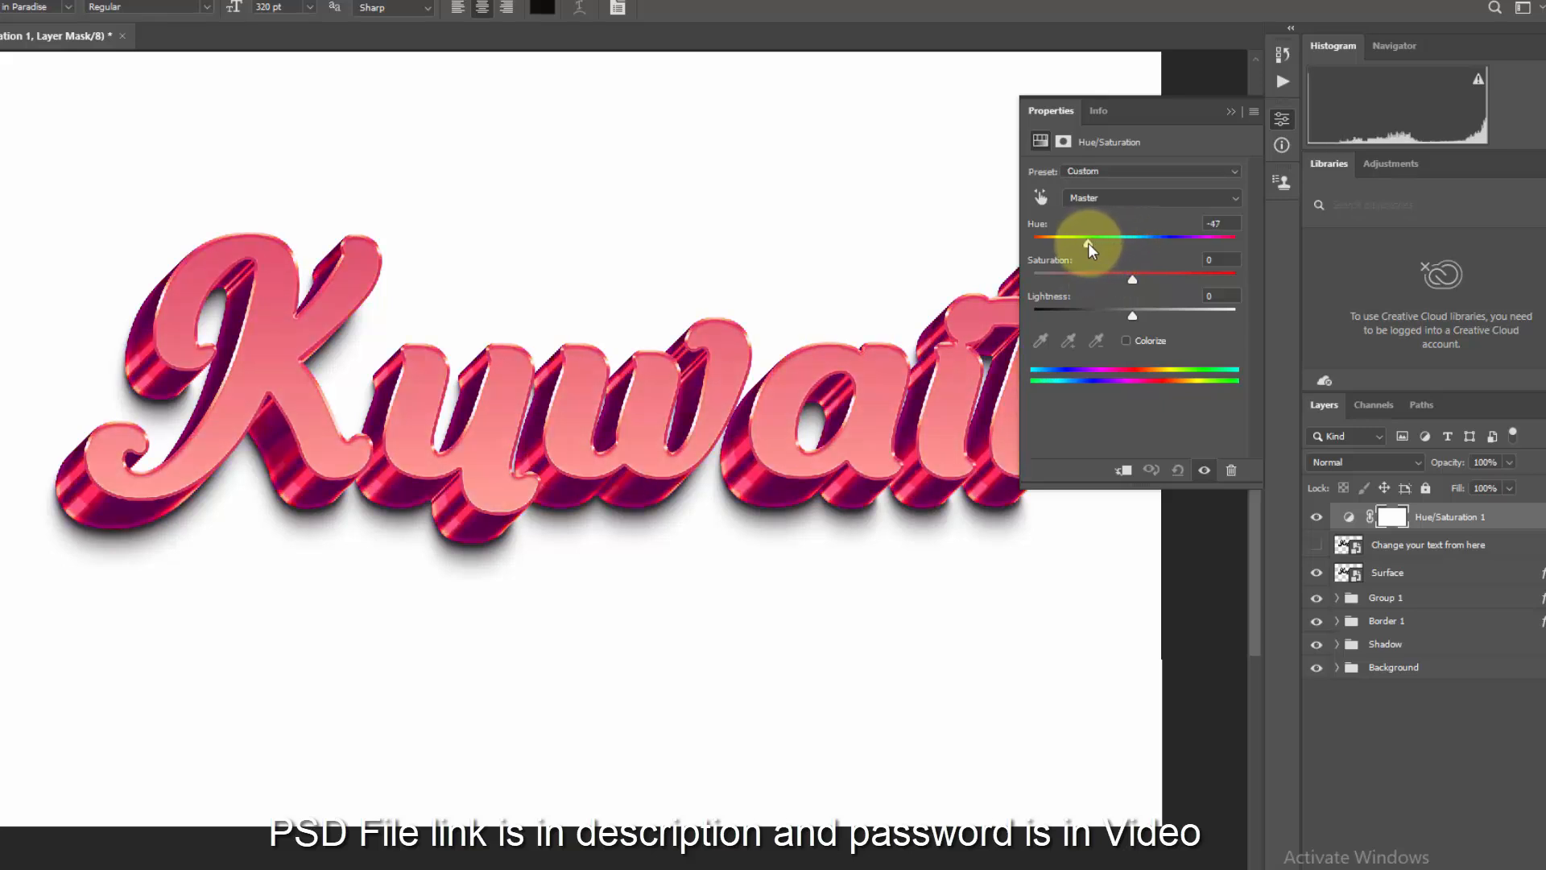
Step: Dock and enlarge the Hue/Saturation properties beside the layers, and shift the hue back to the gold tone
drag(1155, 113, 1337, 165)
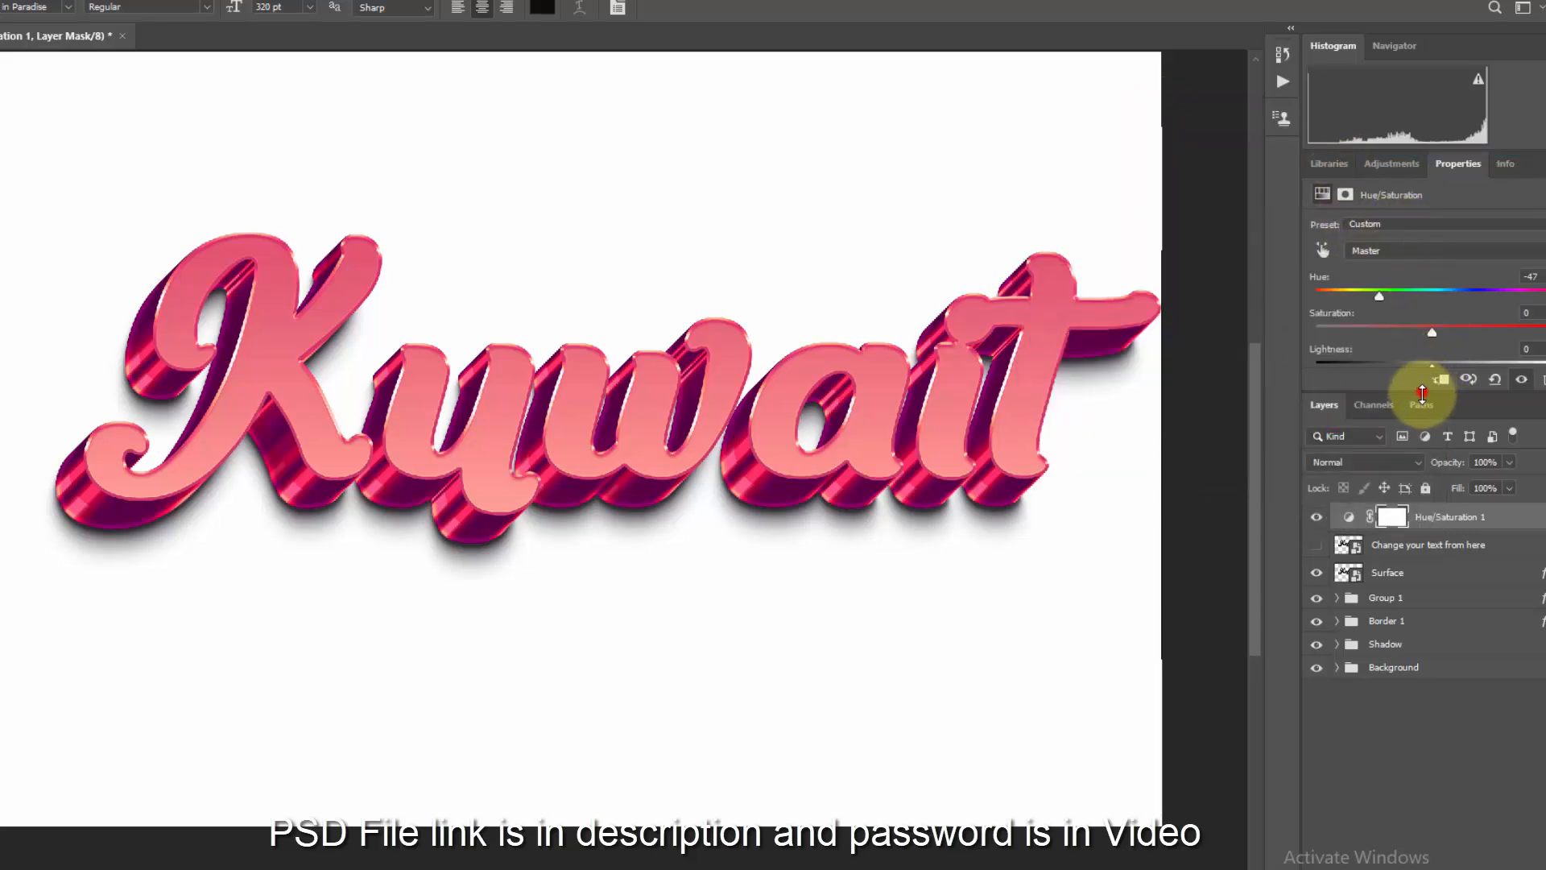
drag(1422, 394, 1415, 519)
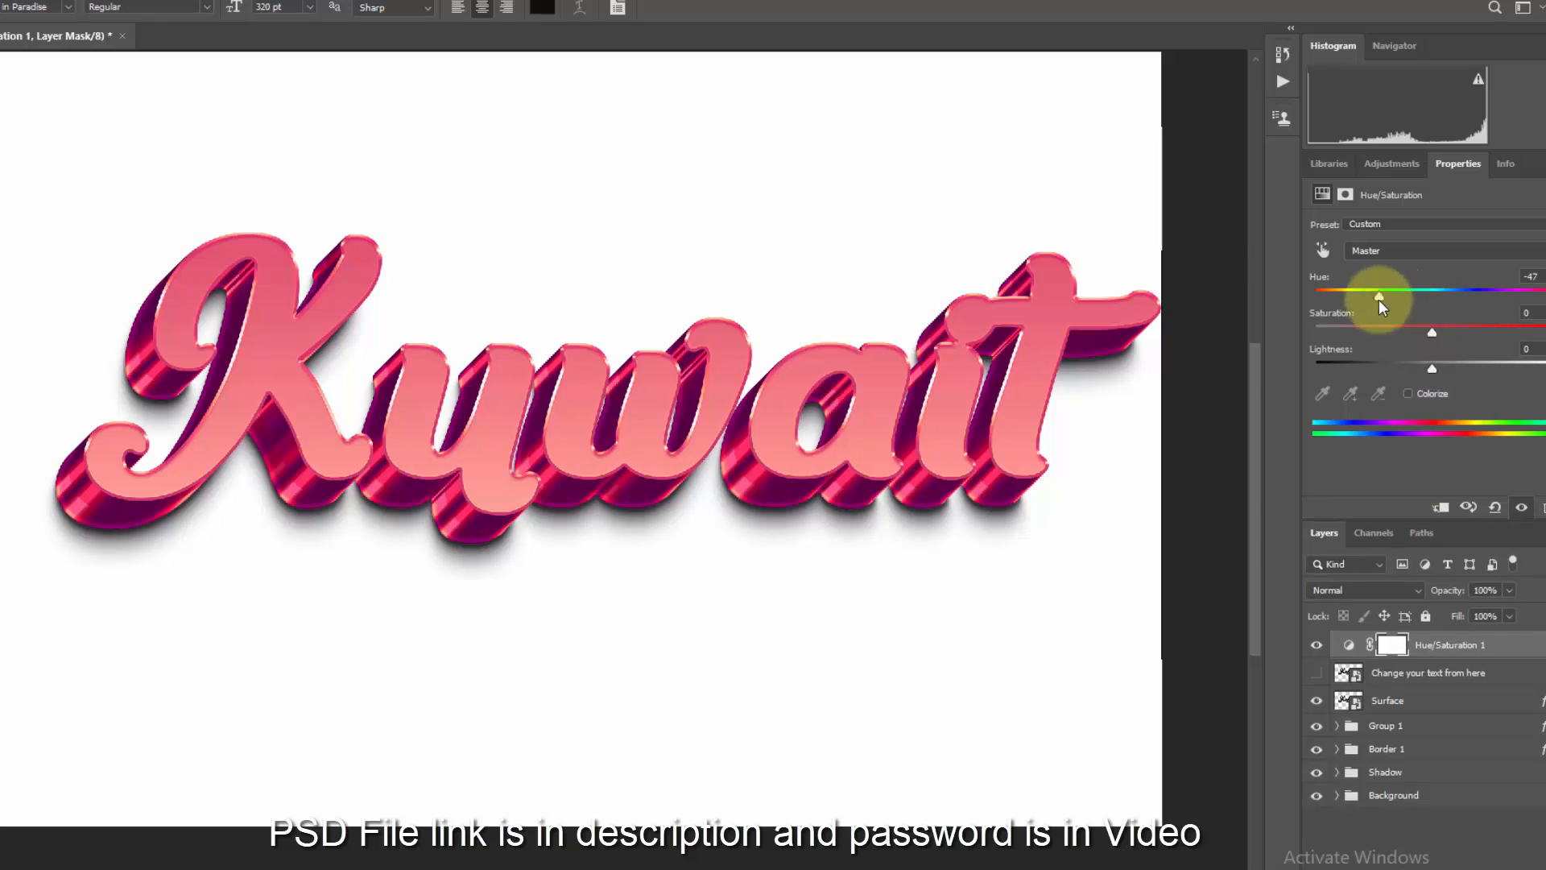
drag(1379, 299, 1435, 295)
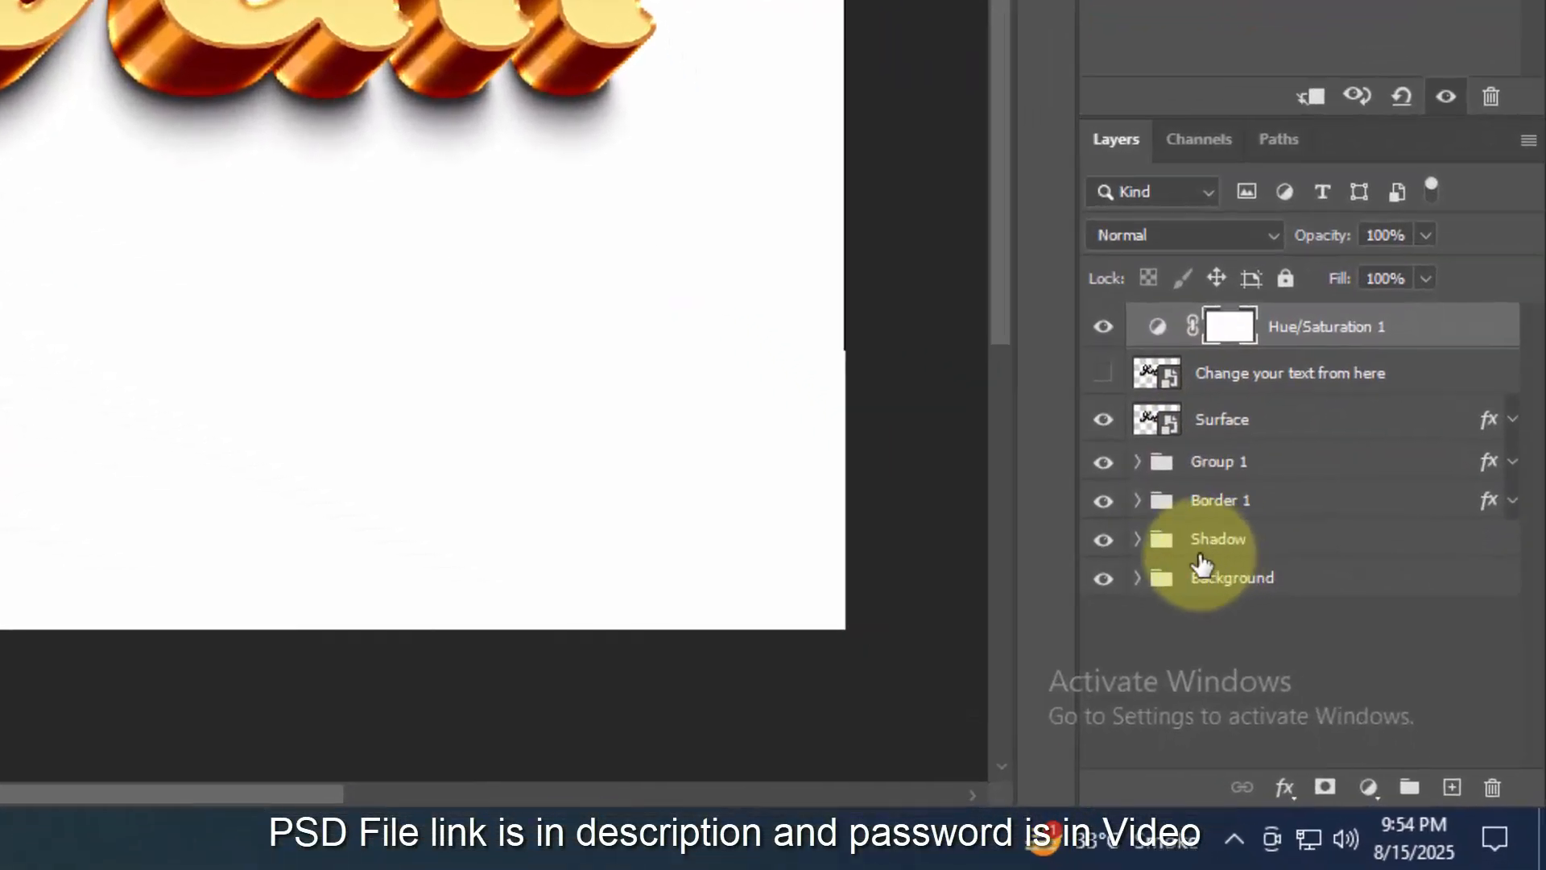
Step: Put the Surface layer into a new group named "Top", collapse it and toggle its visibility off and on
click(1247, 426)
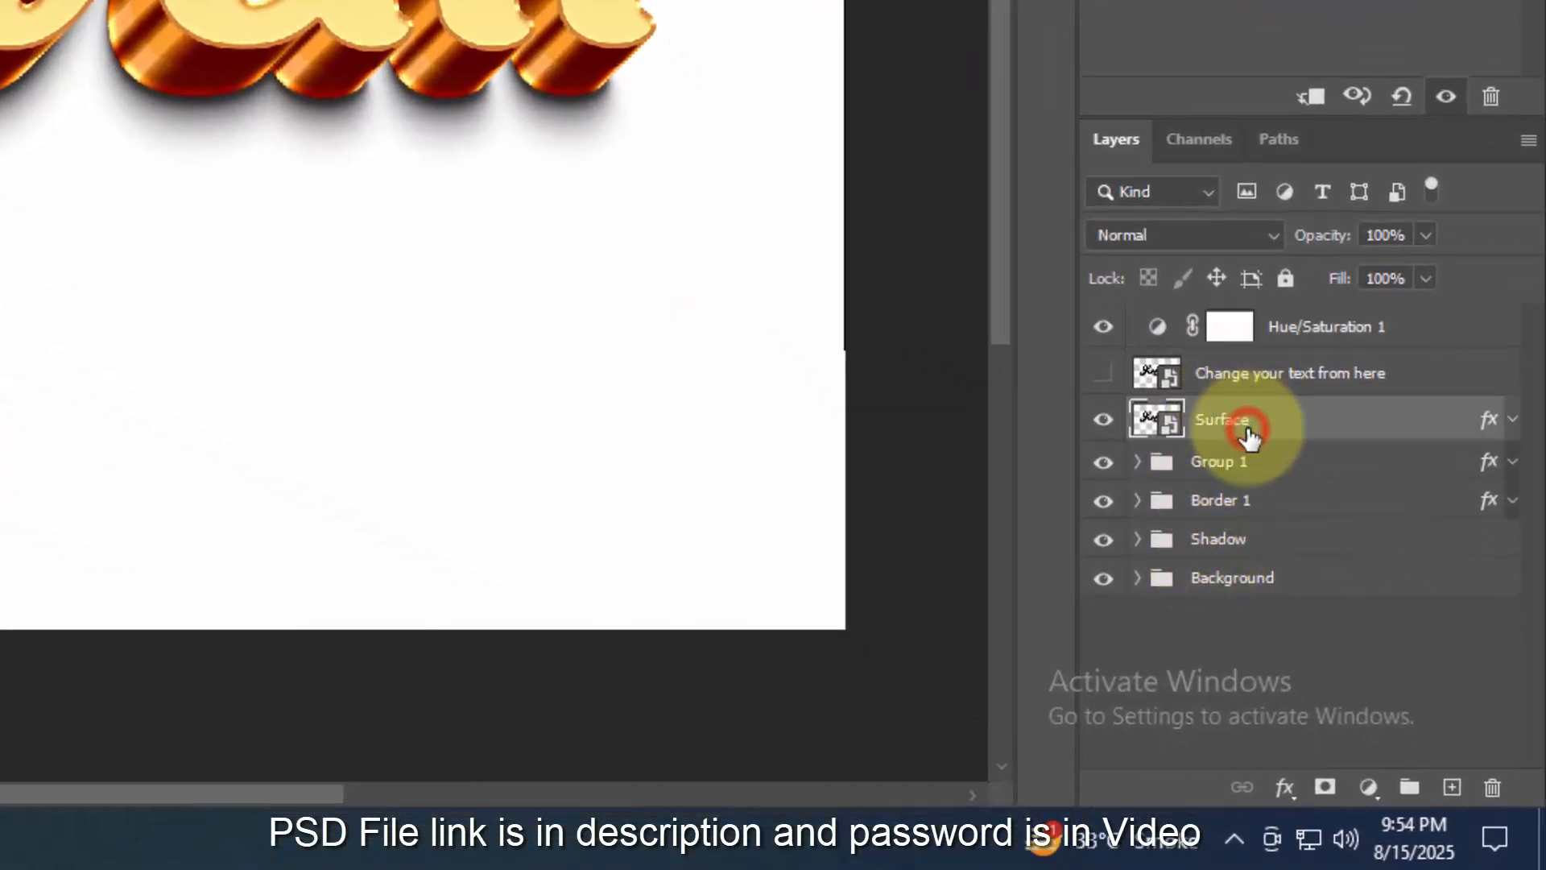
drag(1250, 435, 1409, 785)
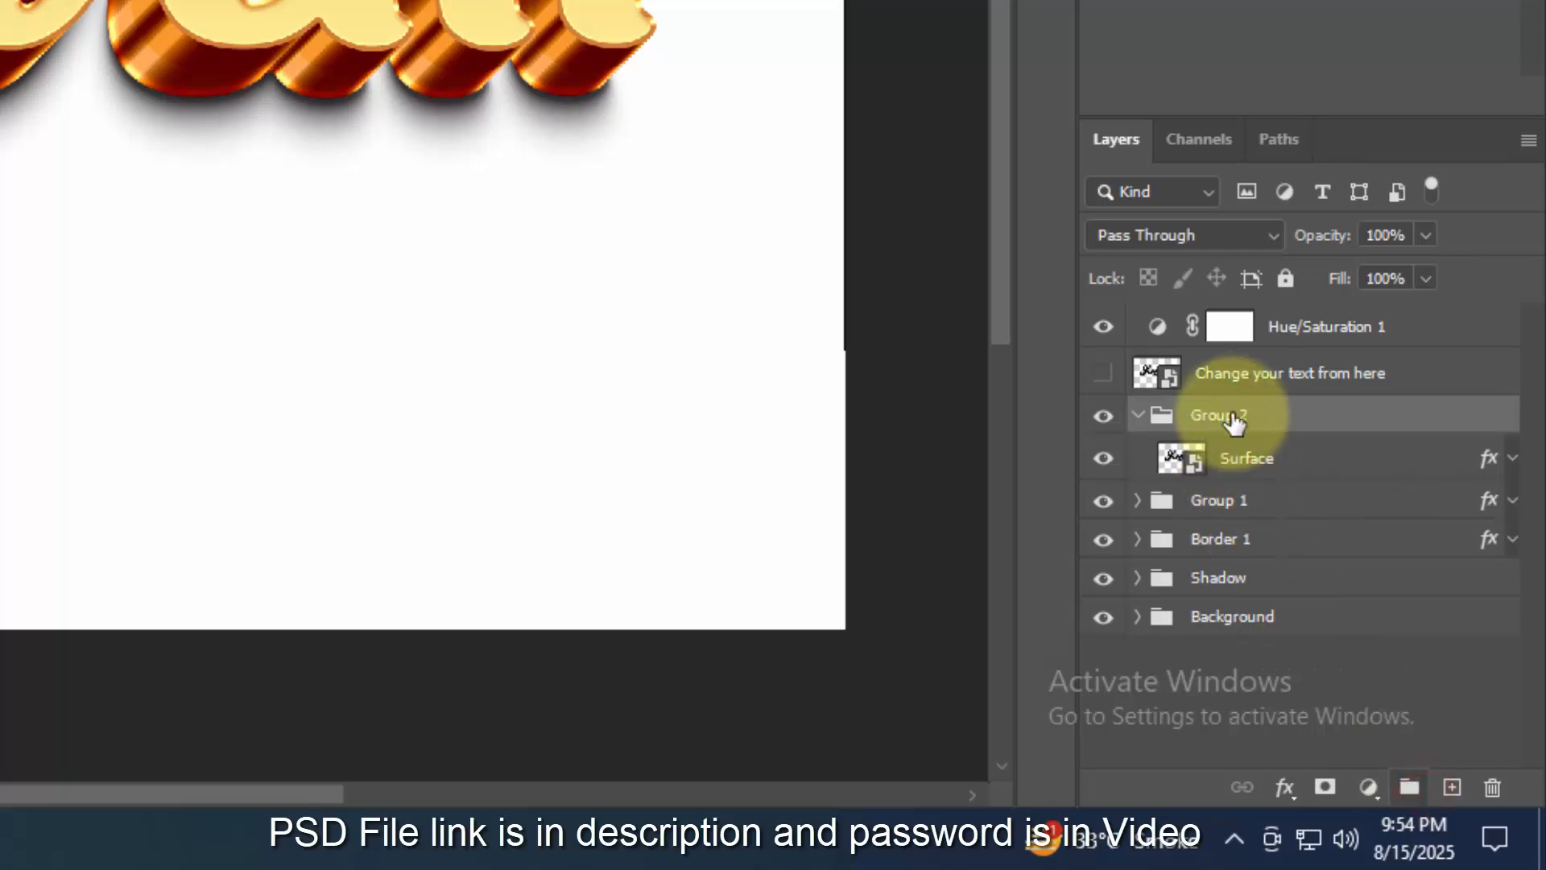
double_click(1232, 415)
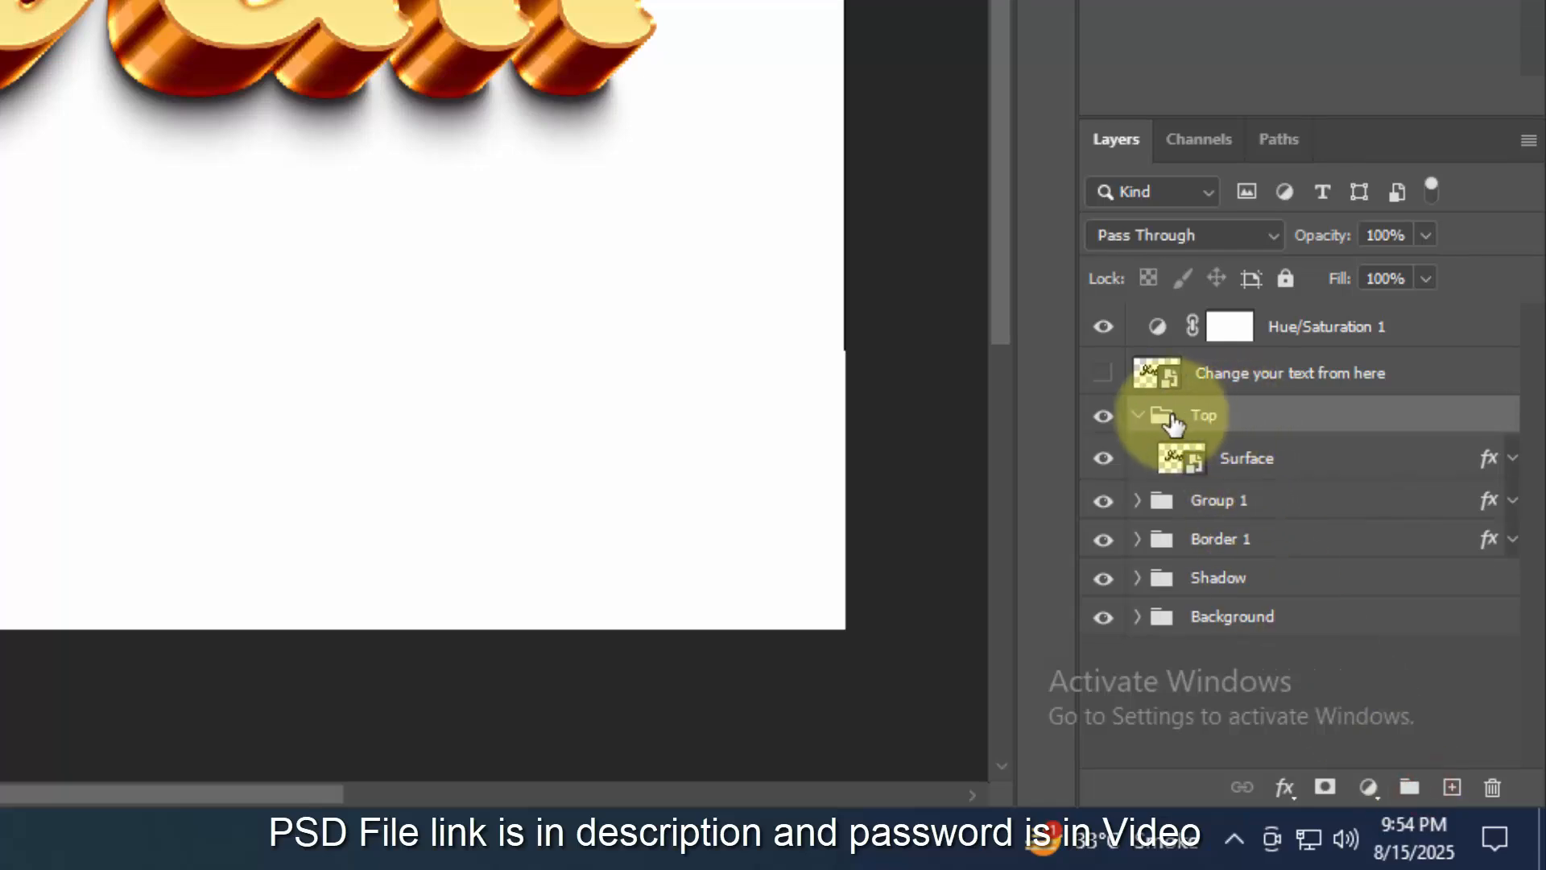
click(1112, 414)
click(1136, 416)
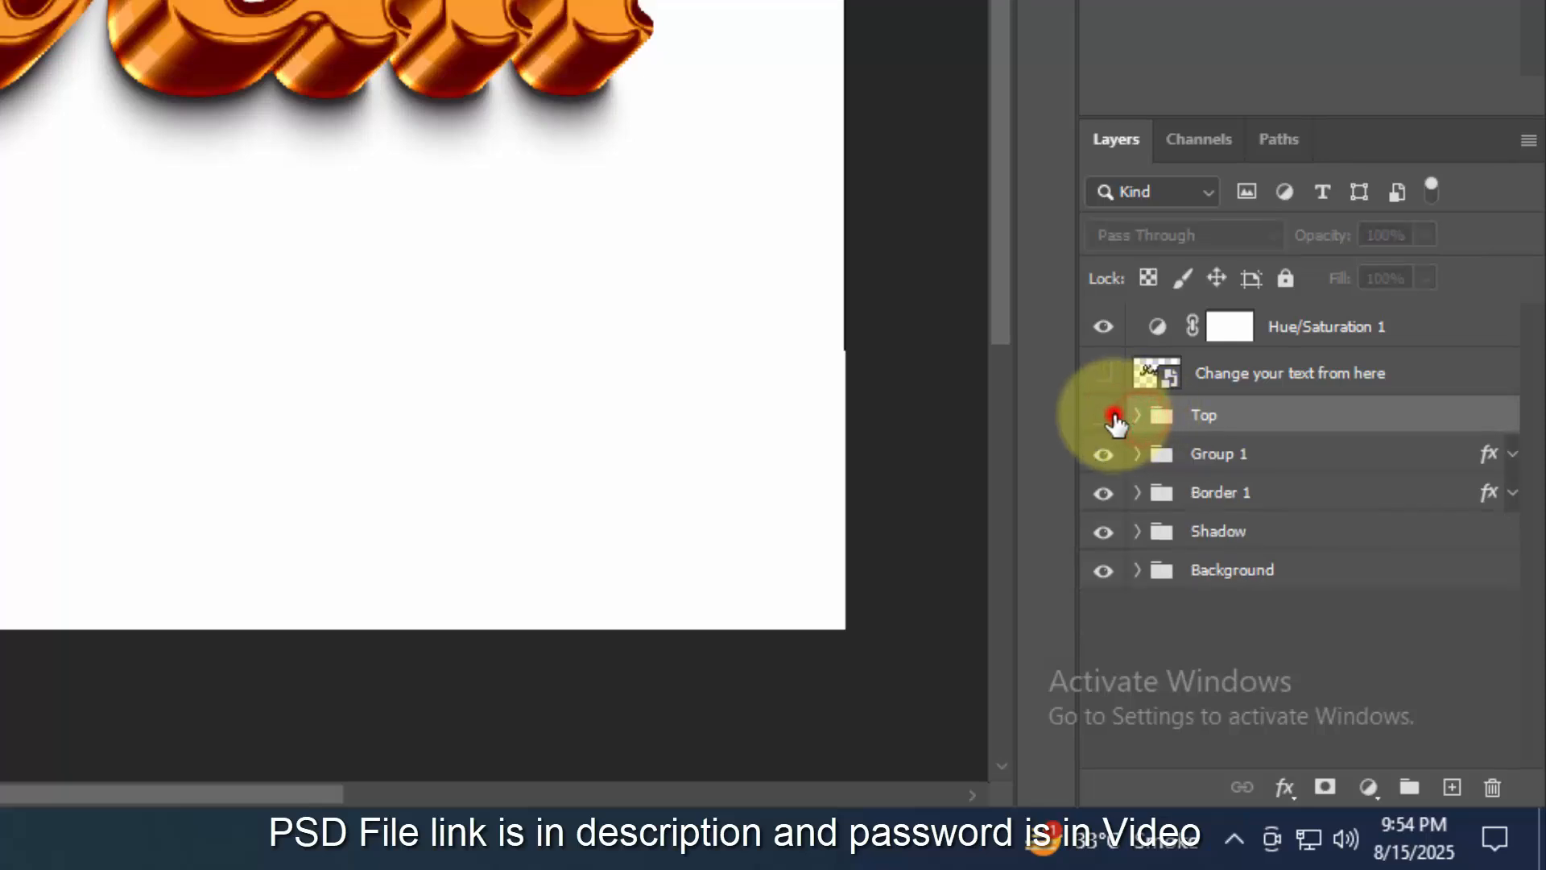
click(1105, 414)
Step: Start a Gradient fill layer above the white Background layer inside the Background group
click(1137, 571)
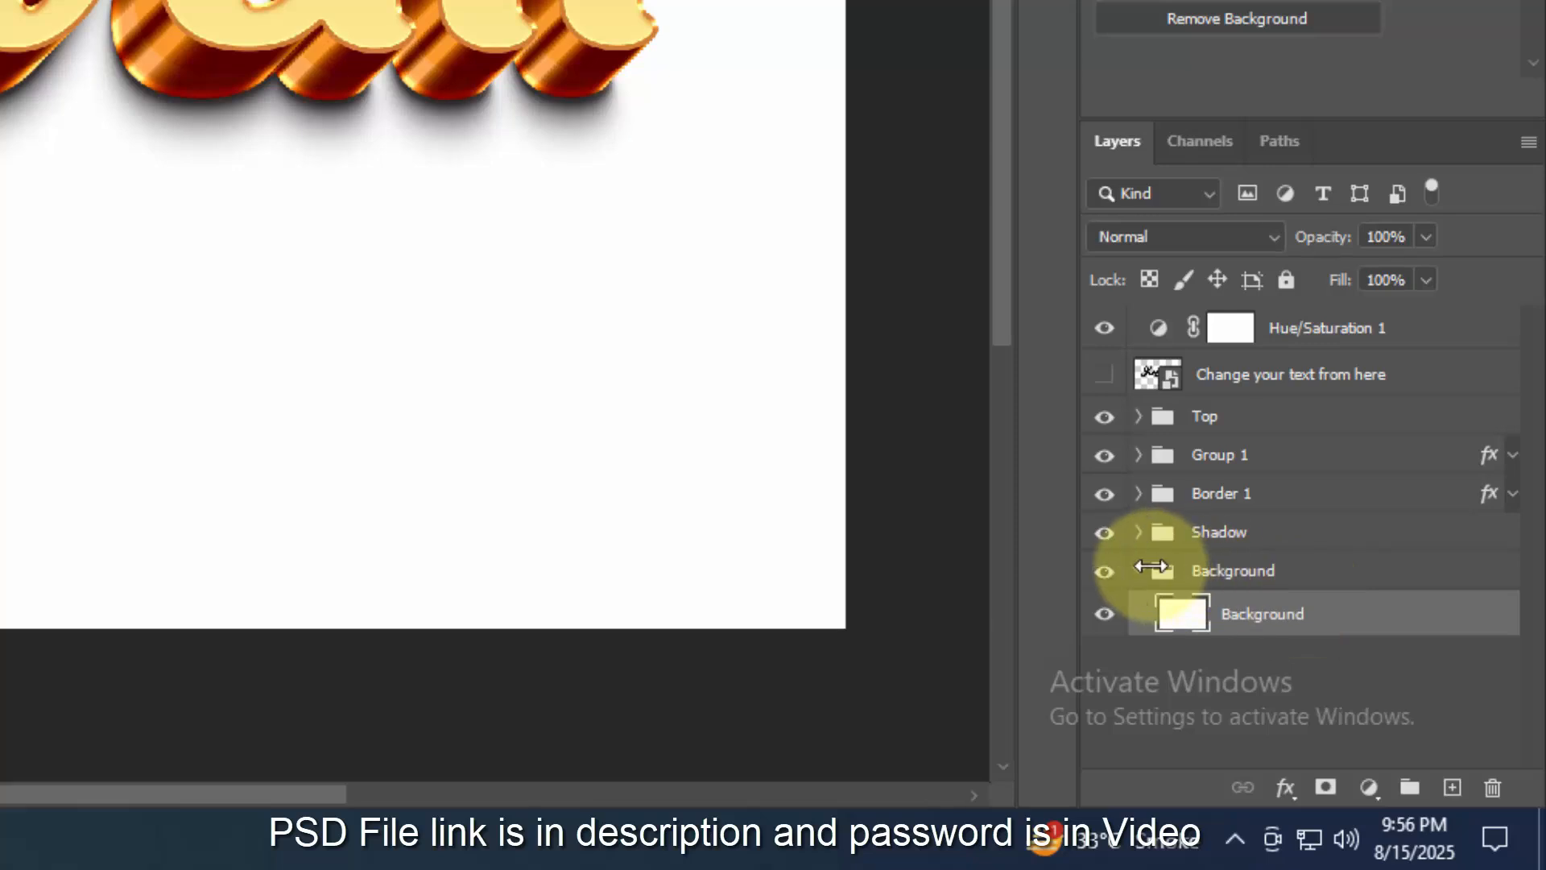
click(1136, 570)
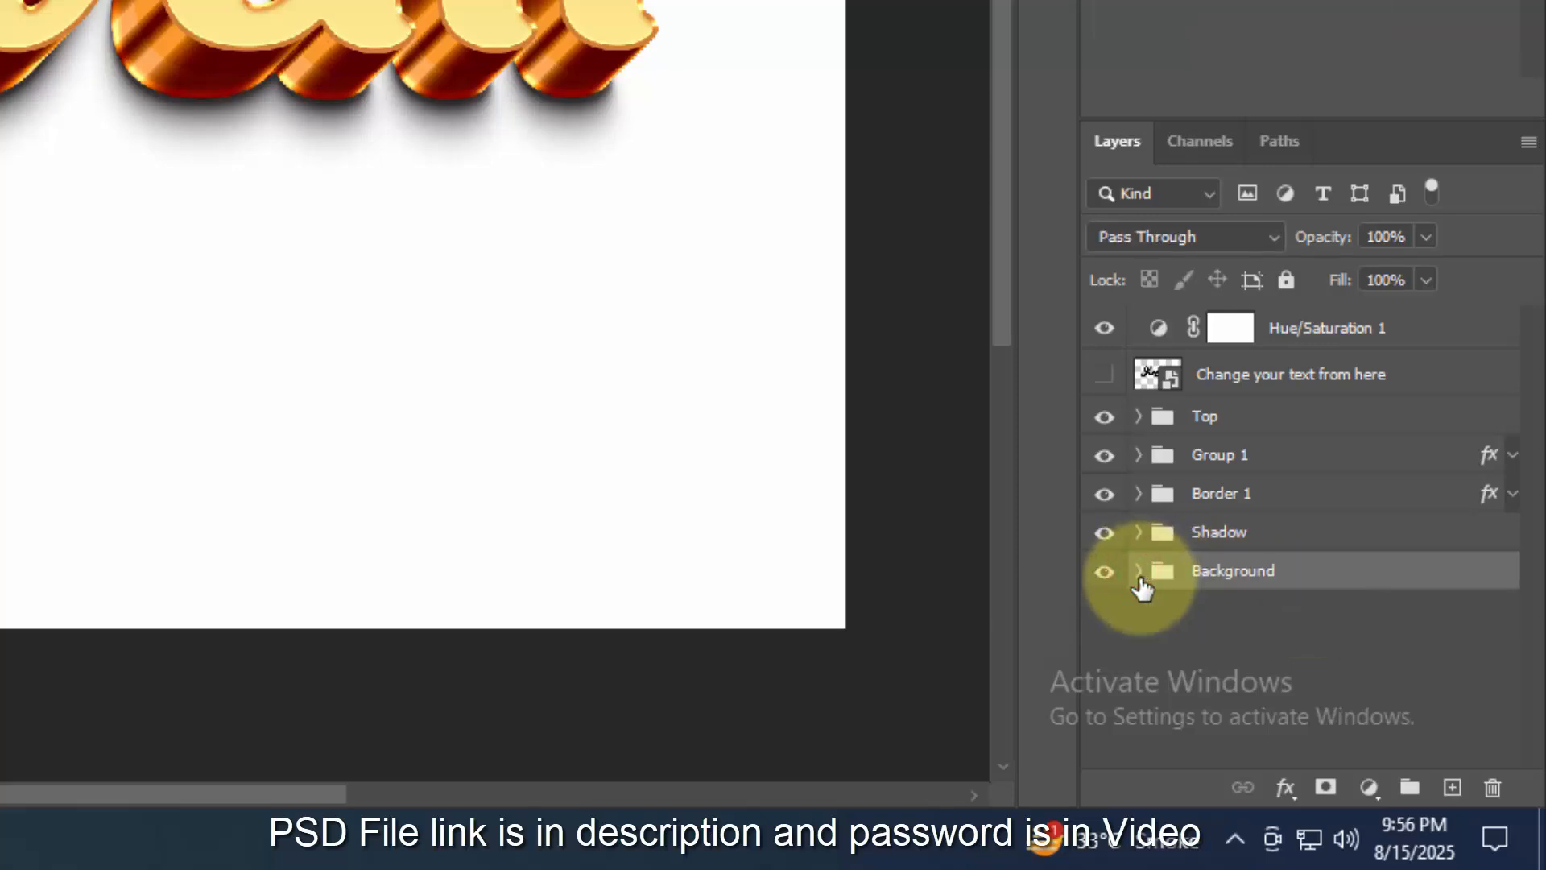
click(1139, 573)
click(1182, 616)
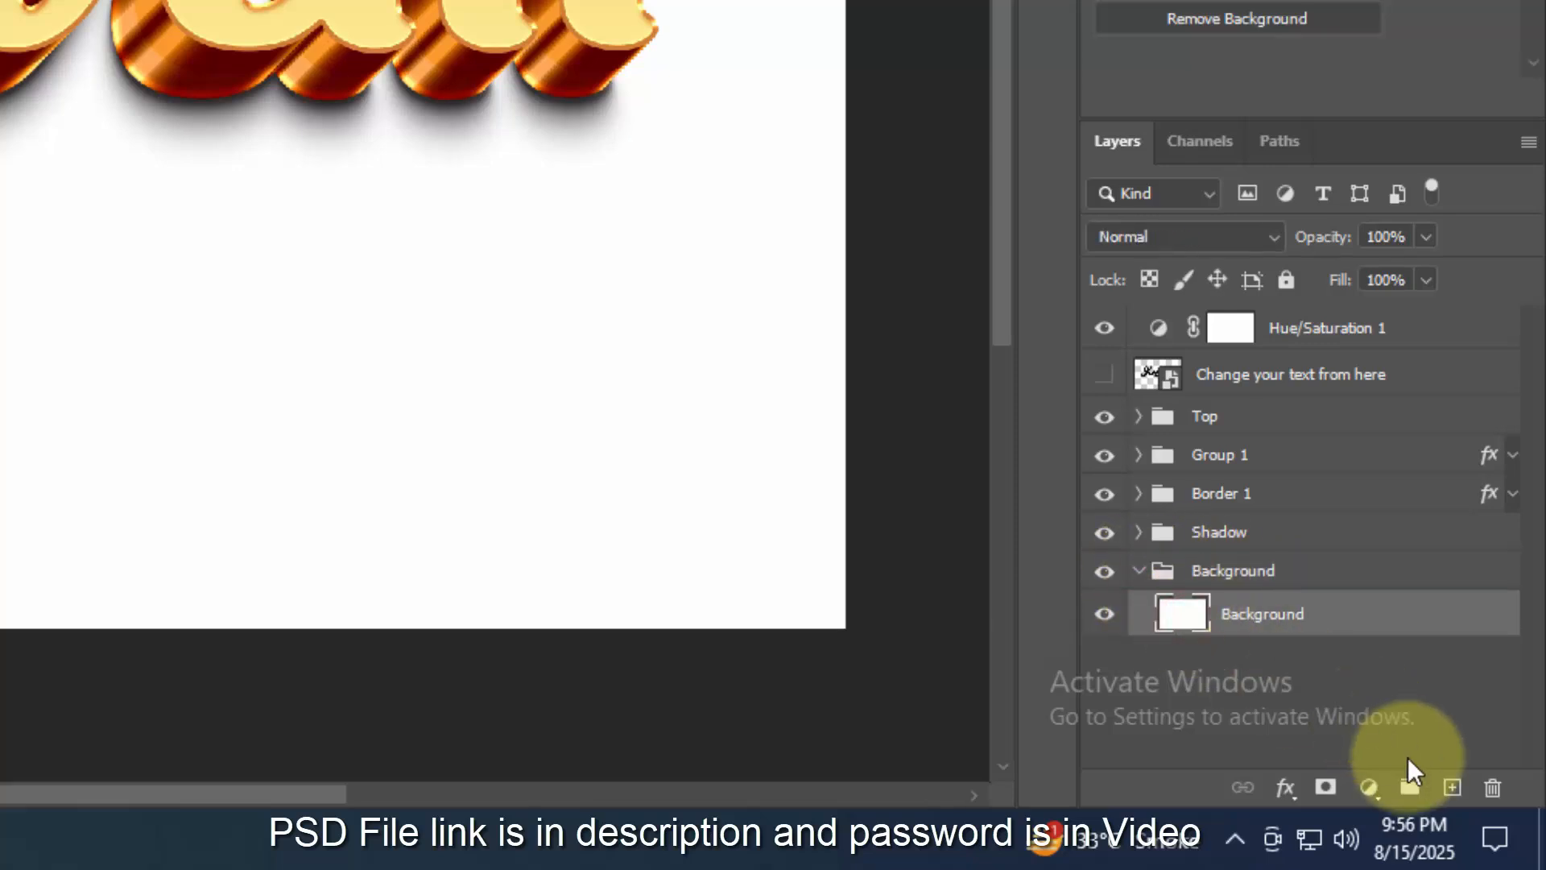
click(1369, 787)
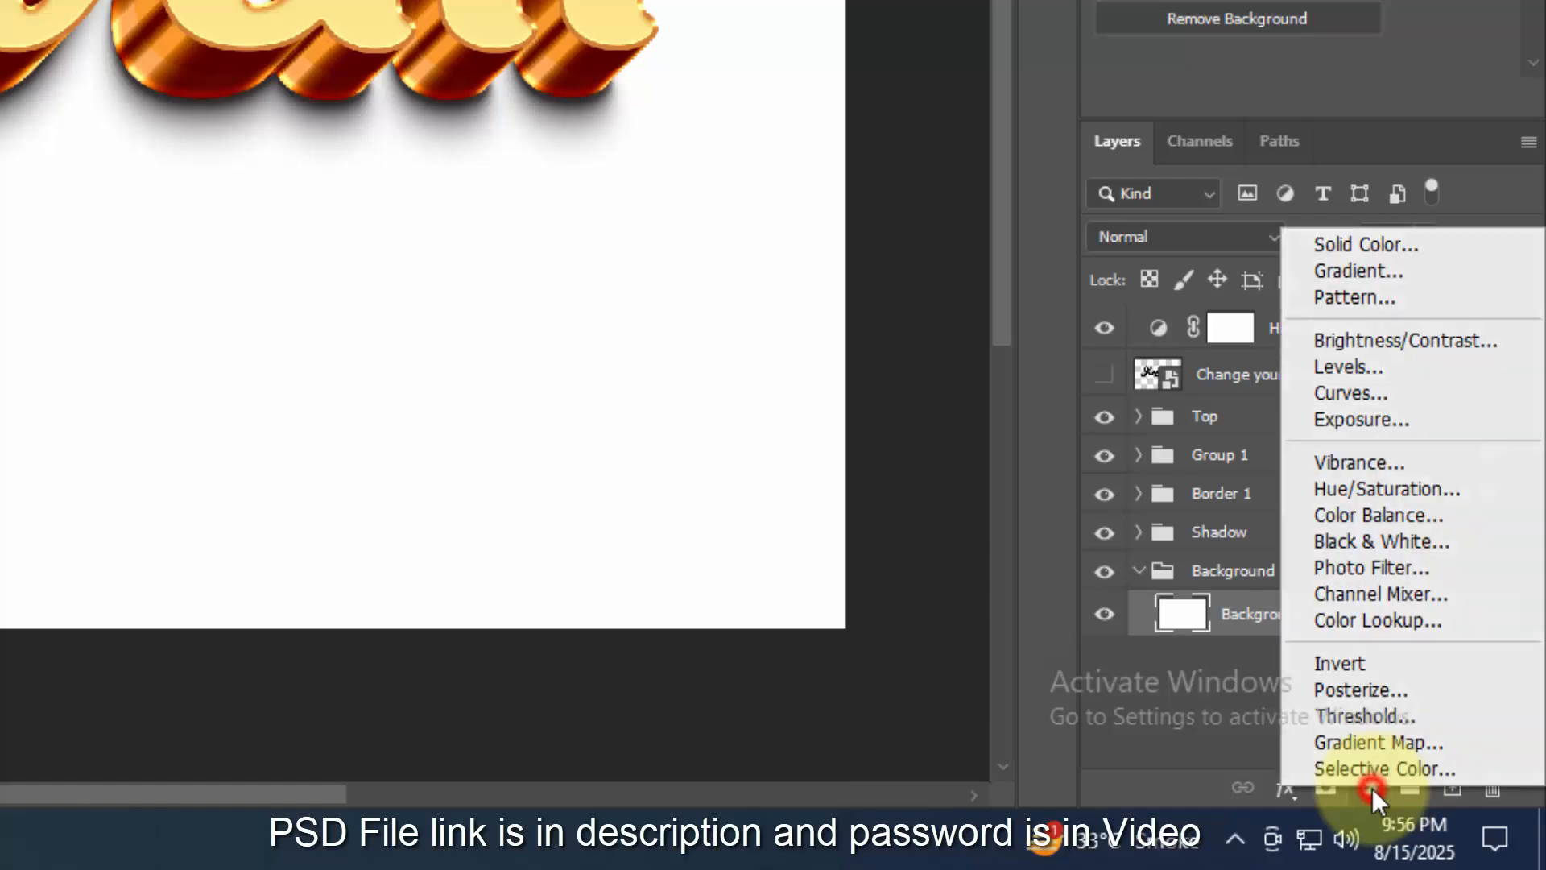
click(1406, 271)
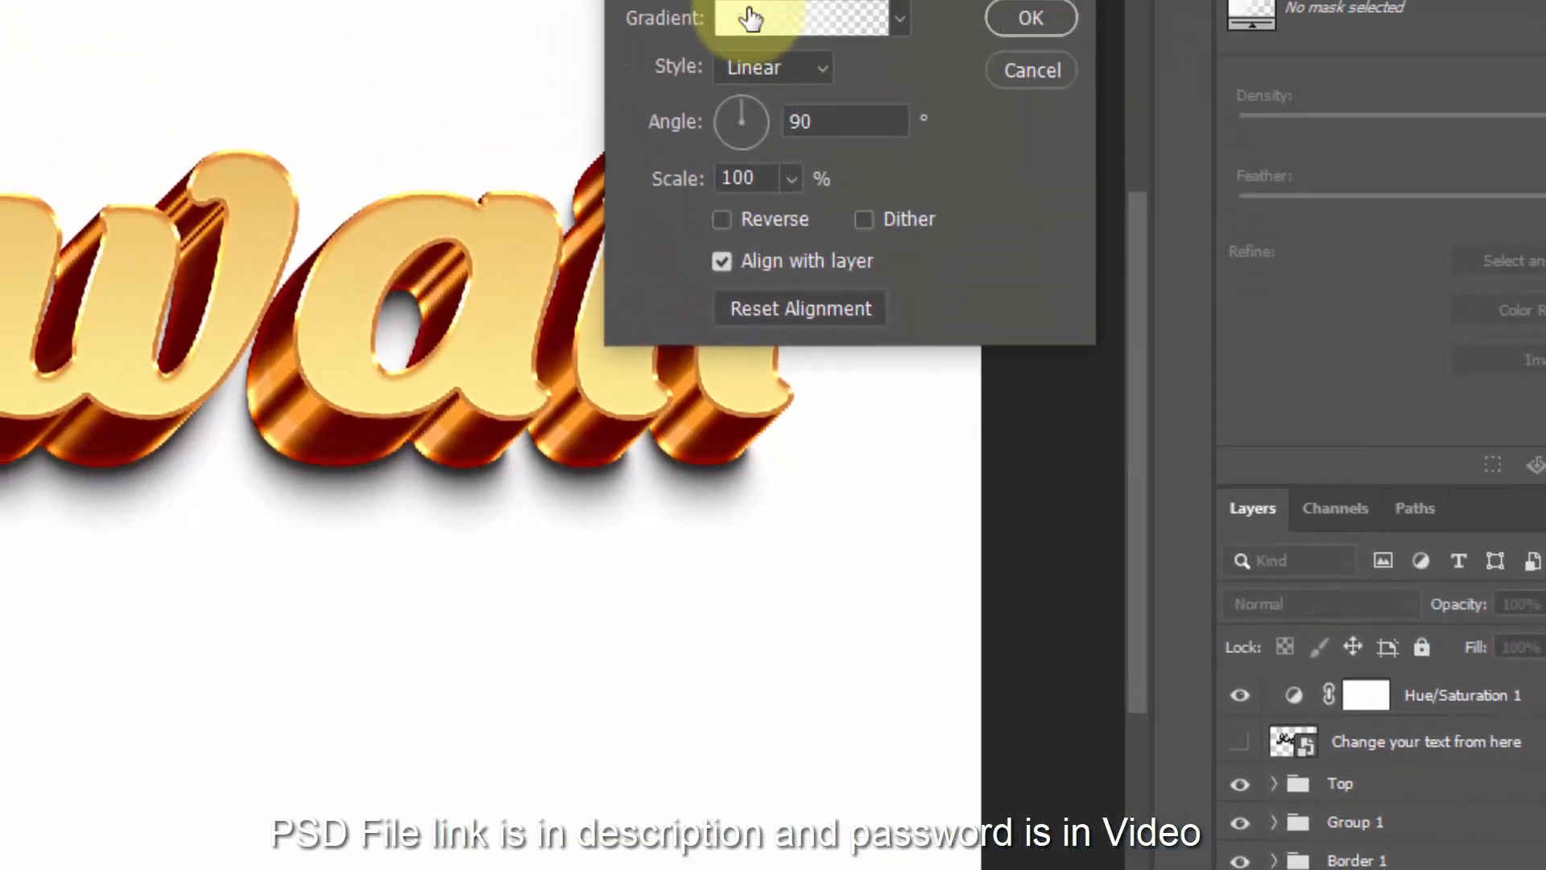
Step: Choose the Pink_06 preset from the Pinks gradients for the background fill and accept it
click(742, 133)
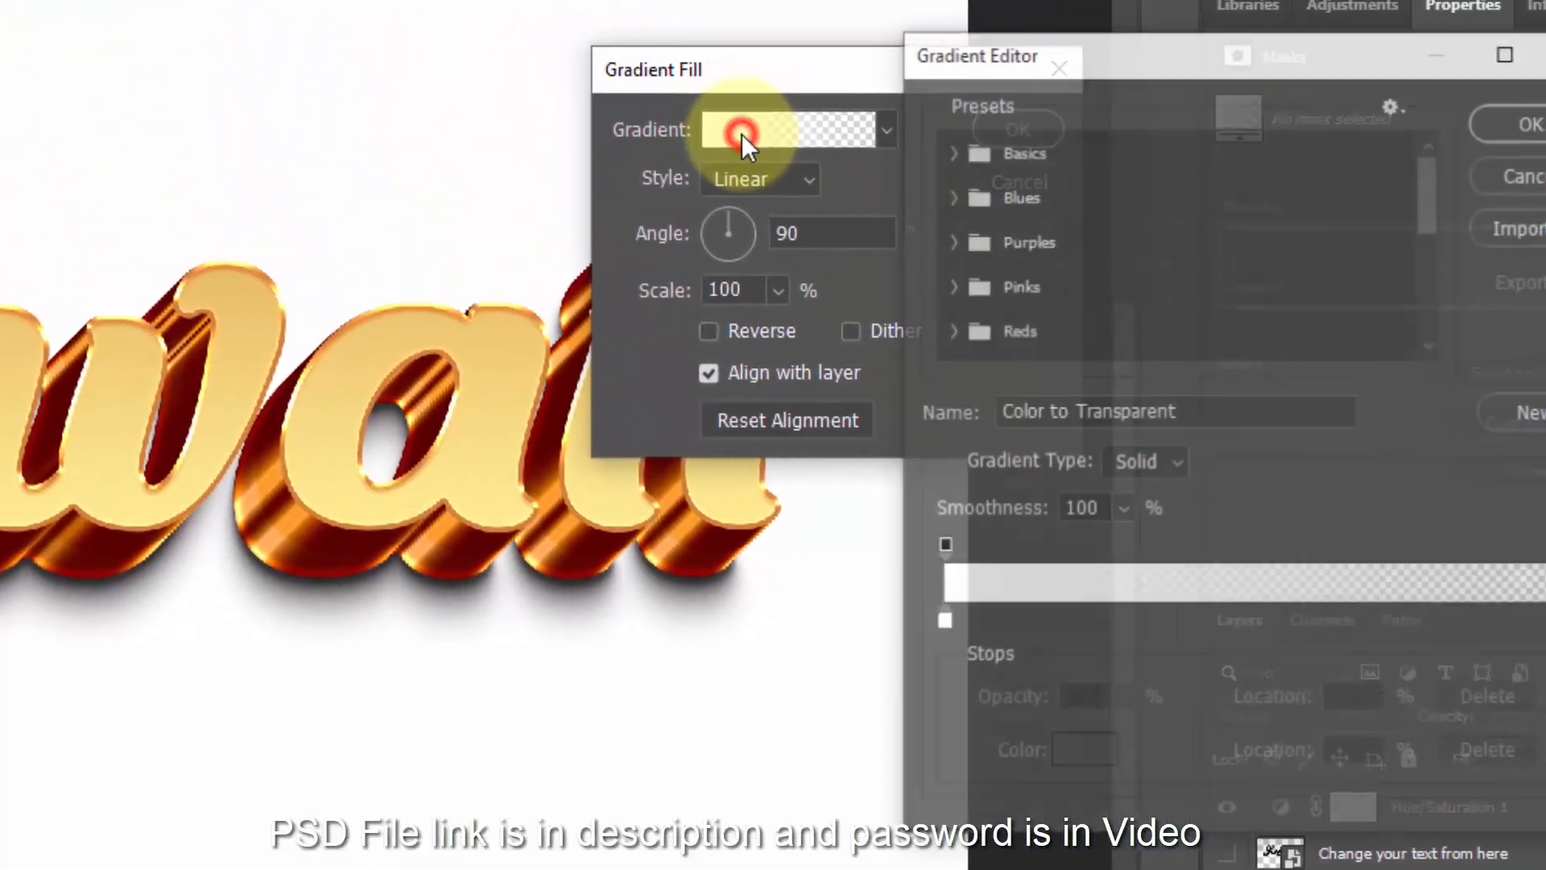
drag(991, 58, 131, 52)
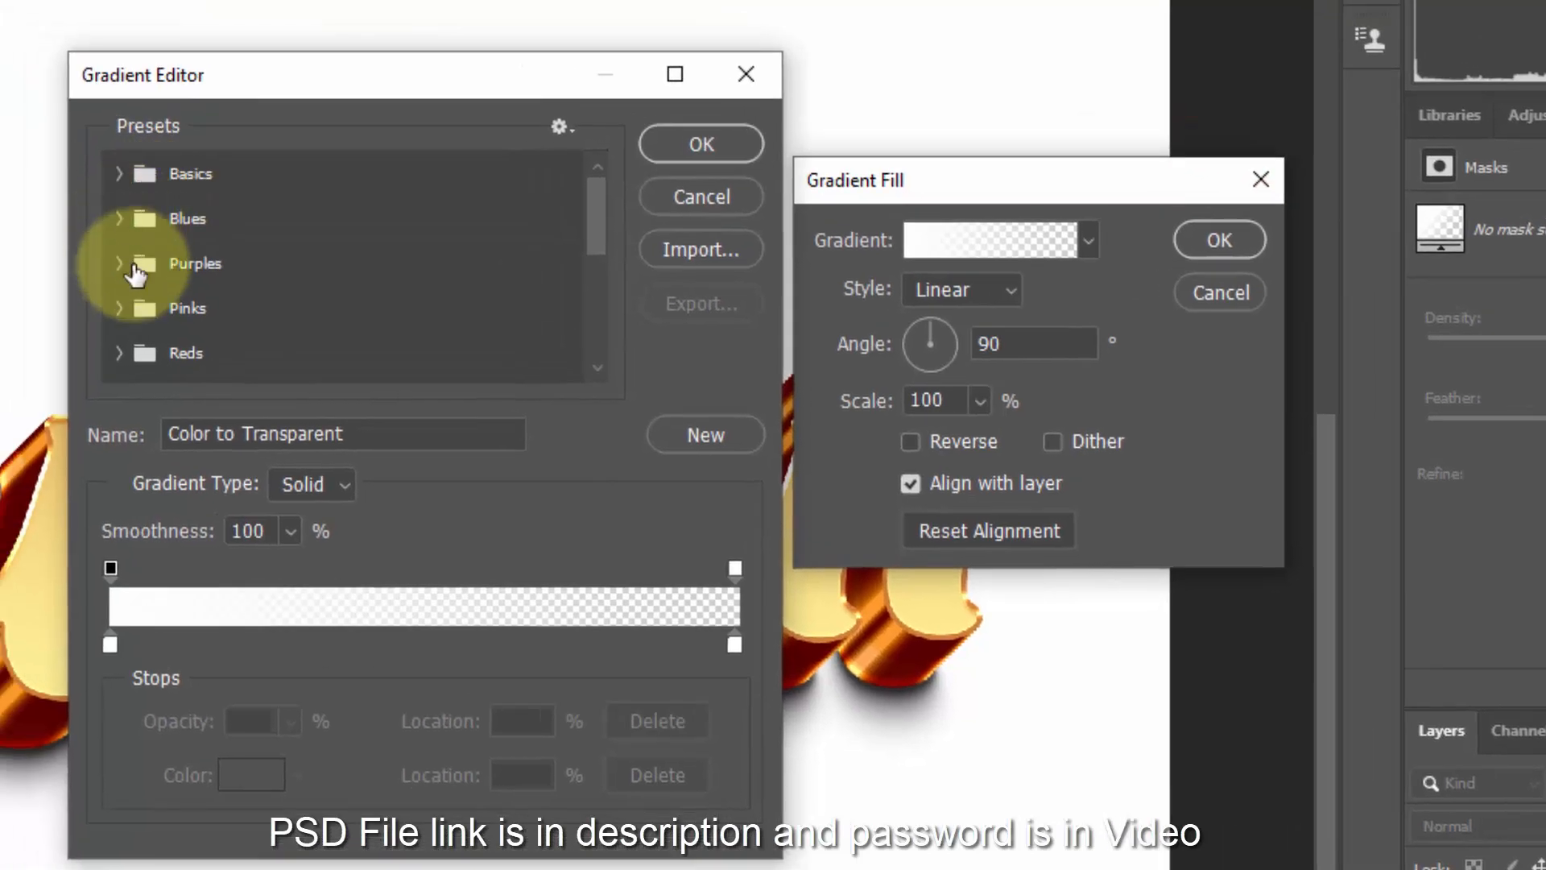
click(114, 308)
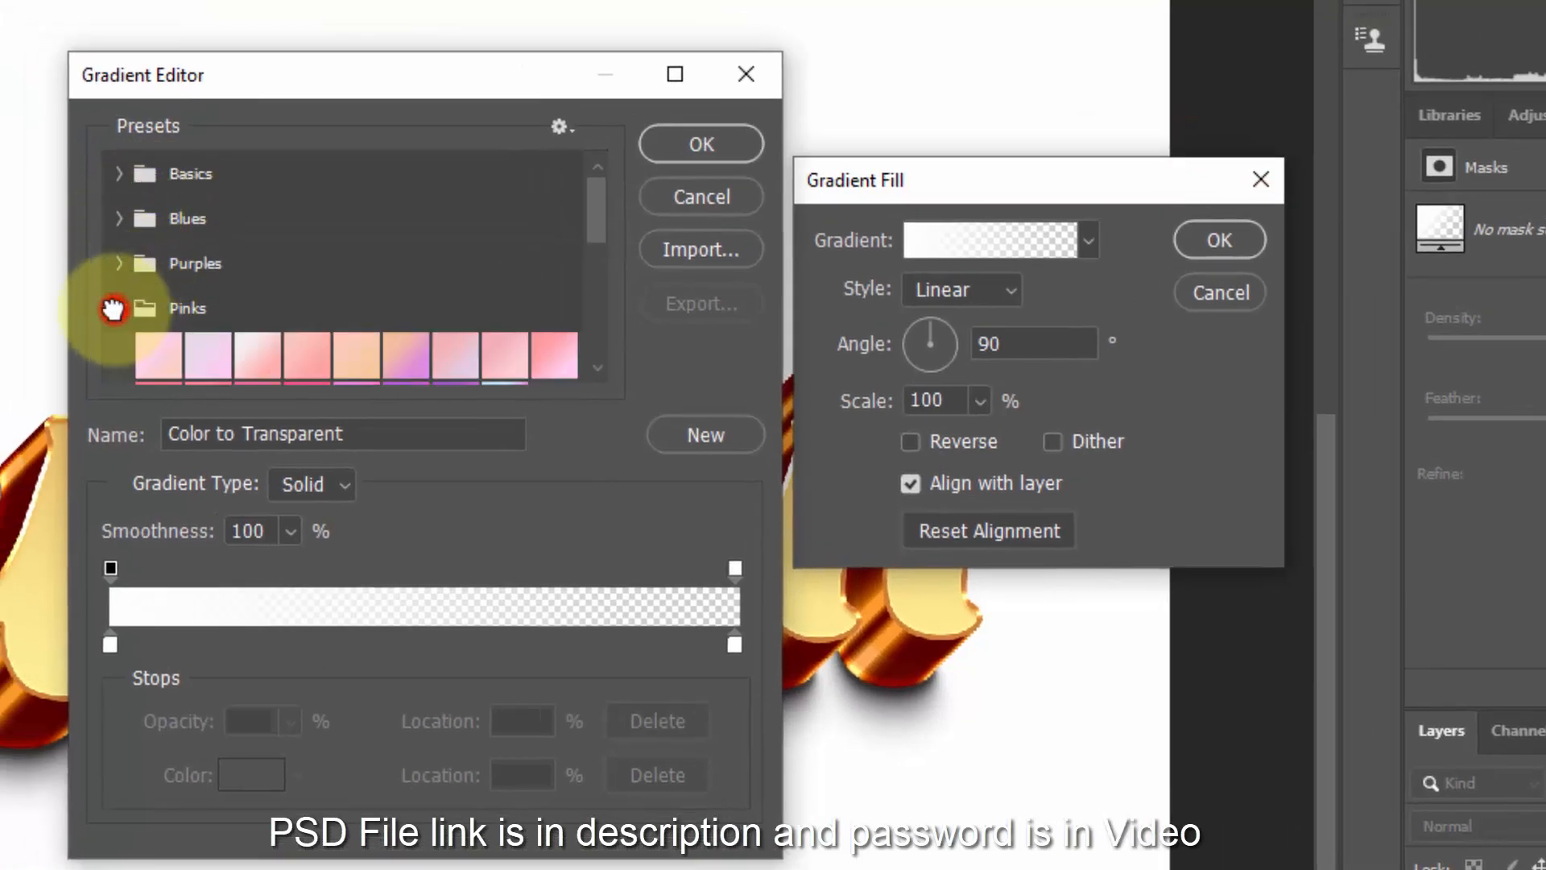
click(394, 363)
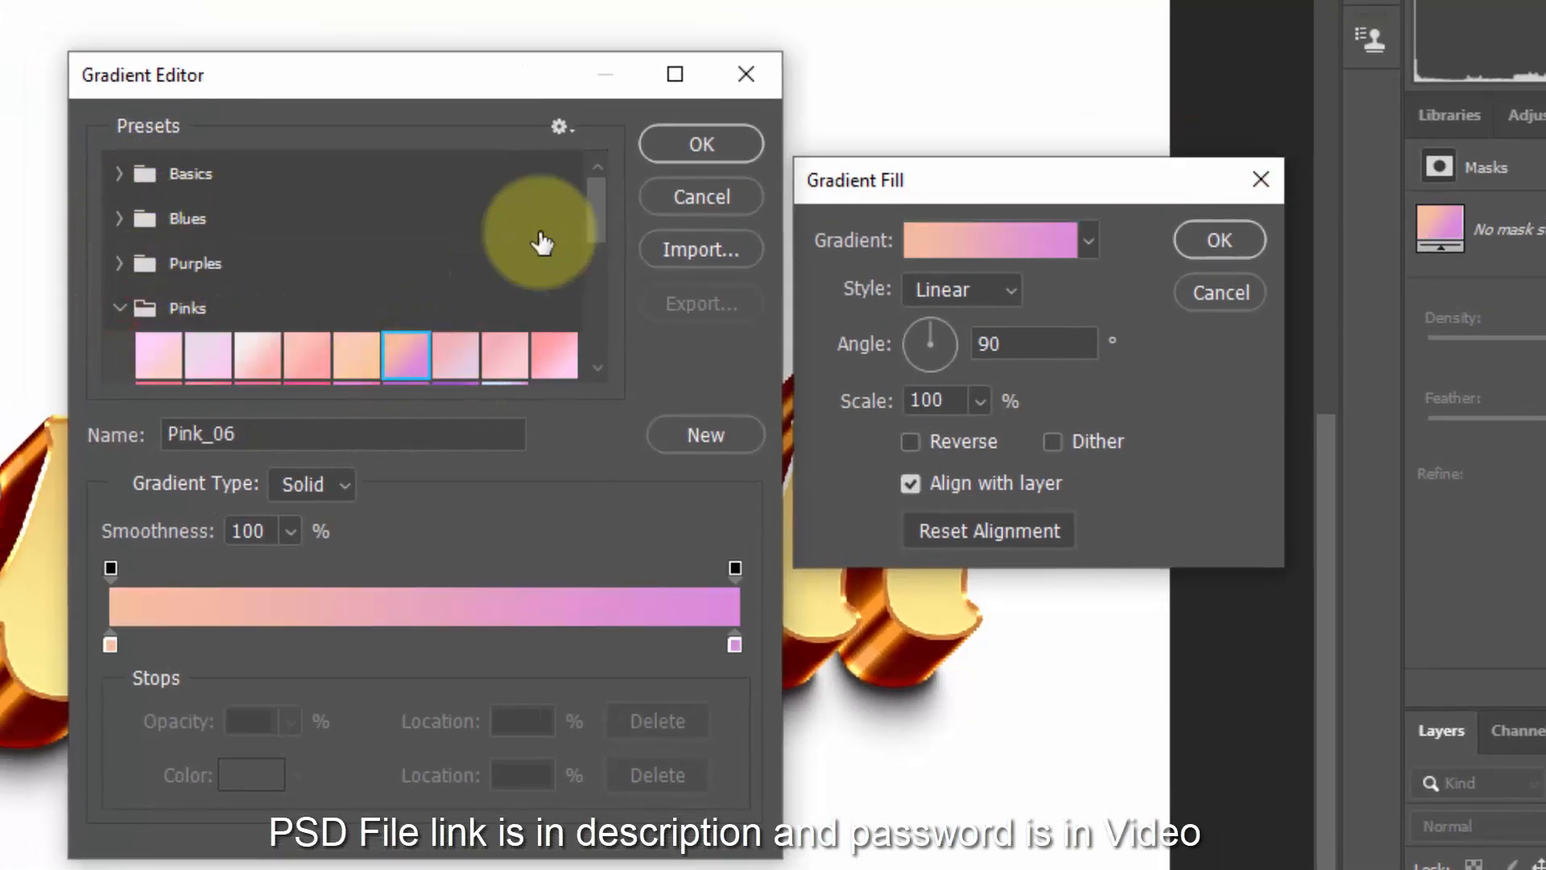
click(693, 145)
Step: Set the background gradient fill's angle to 45°, its scale to 150% and its style to Diamond
click(1048, 344)
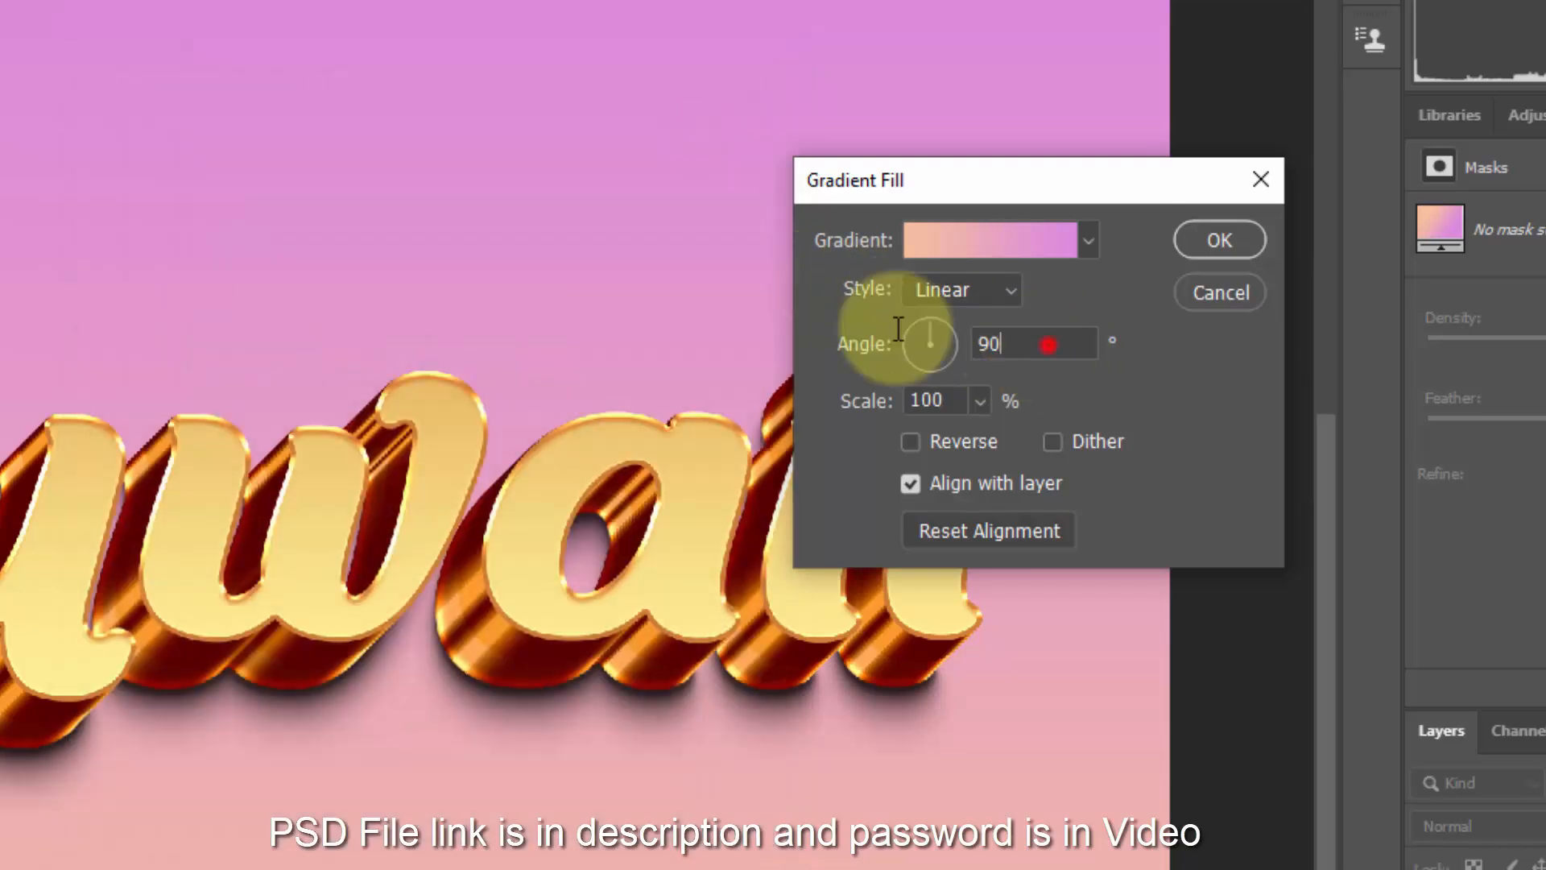
key(ctrl+a)
text(45)
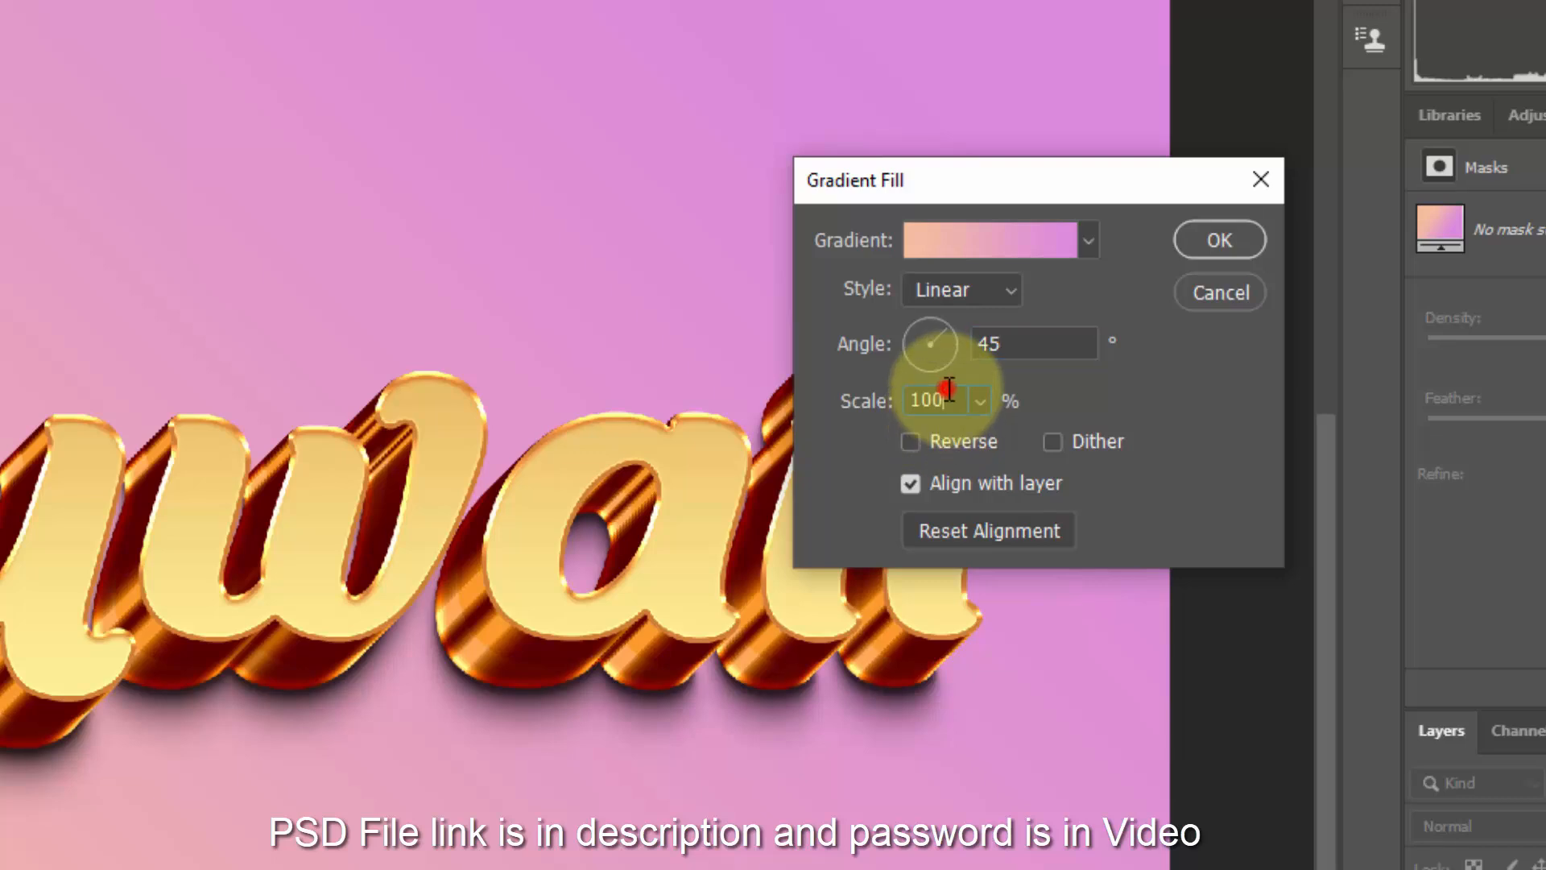
click(894, 411)
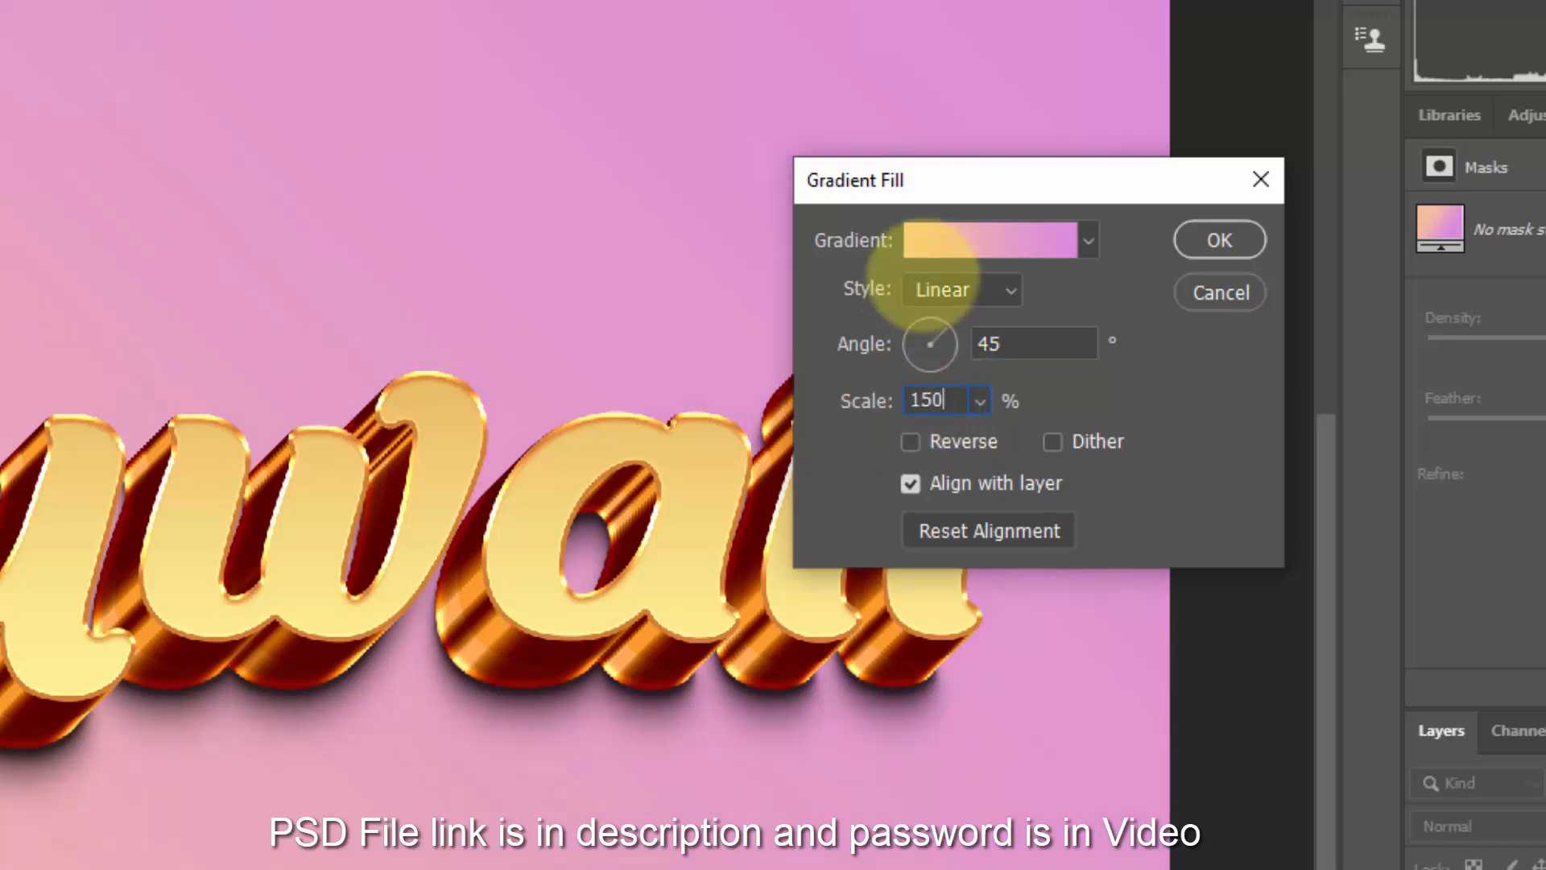
click(935, 288)
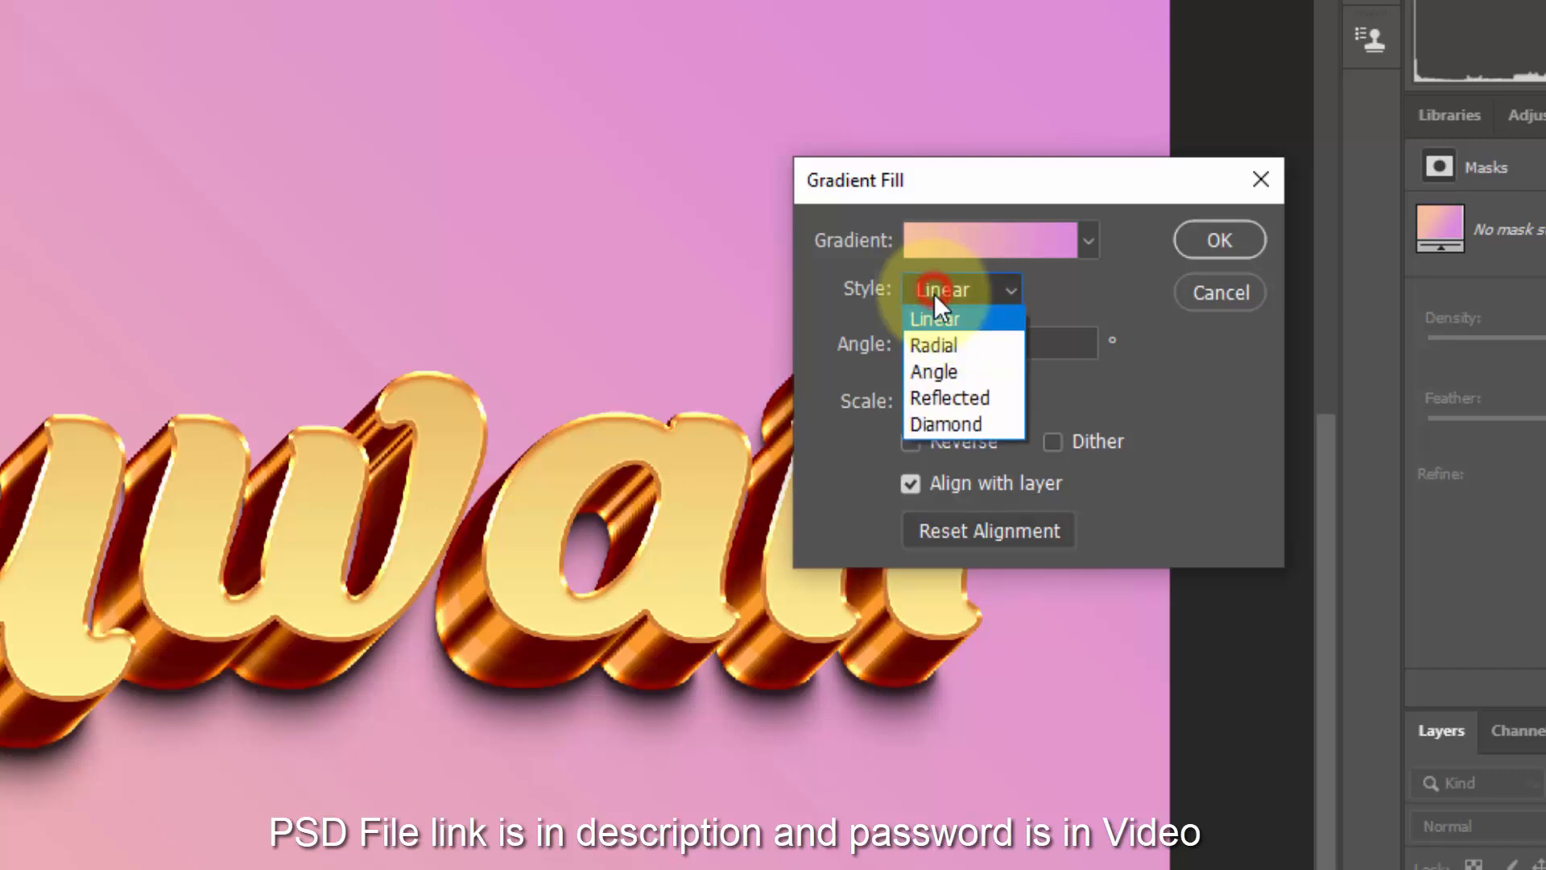
click(950, 423)
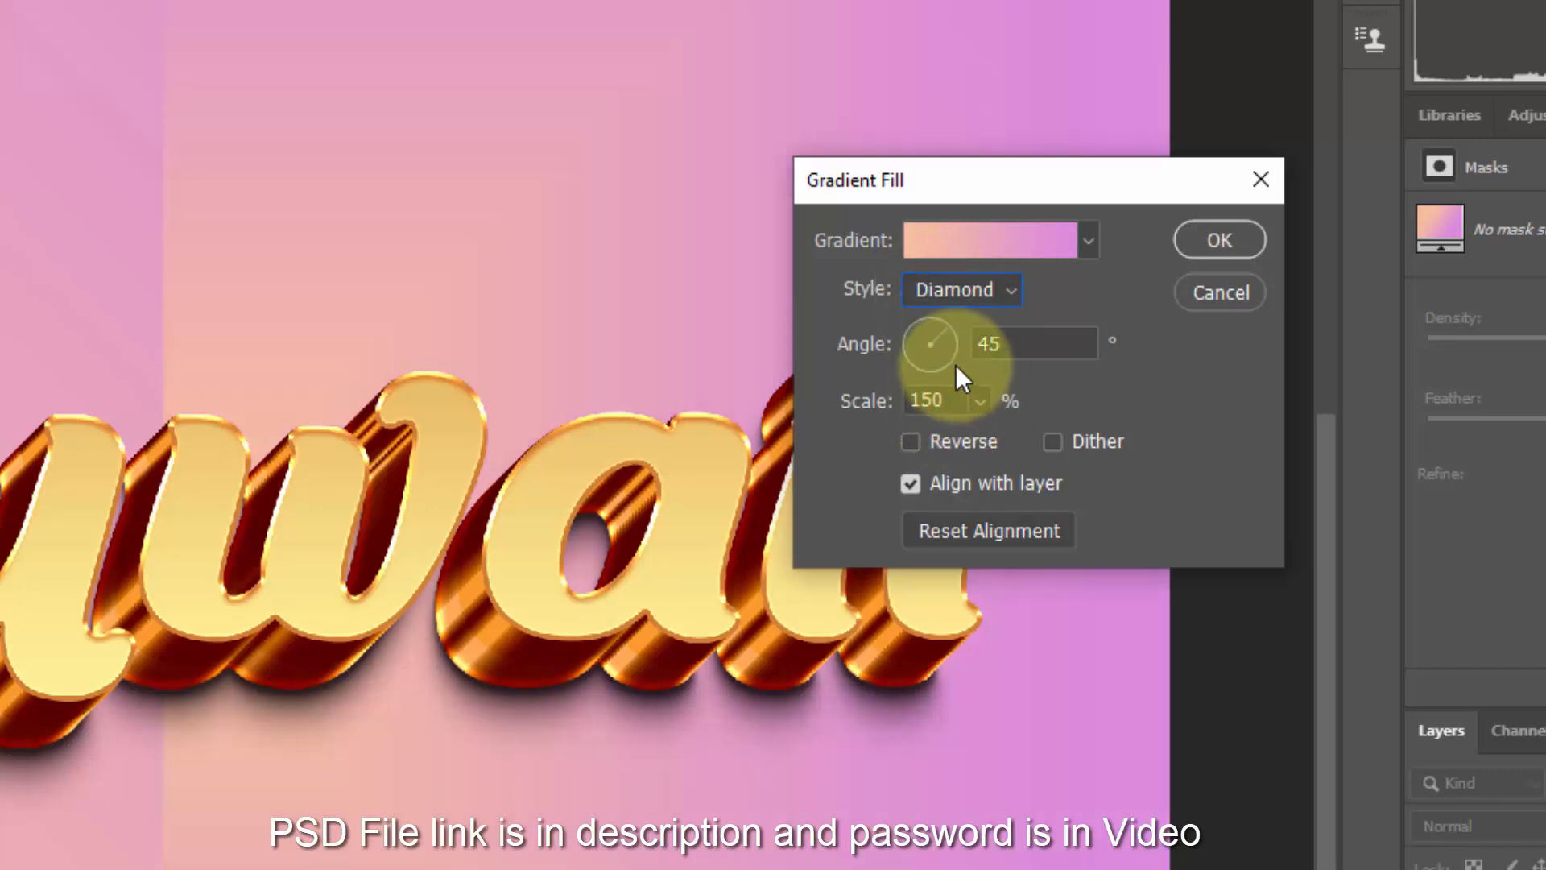